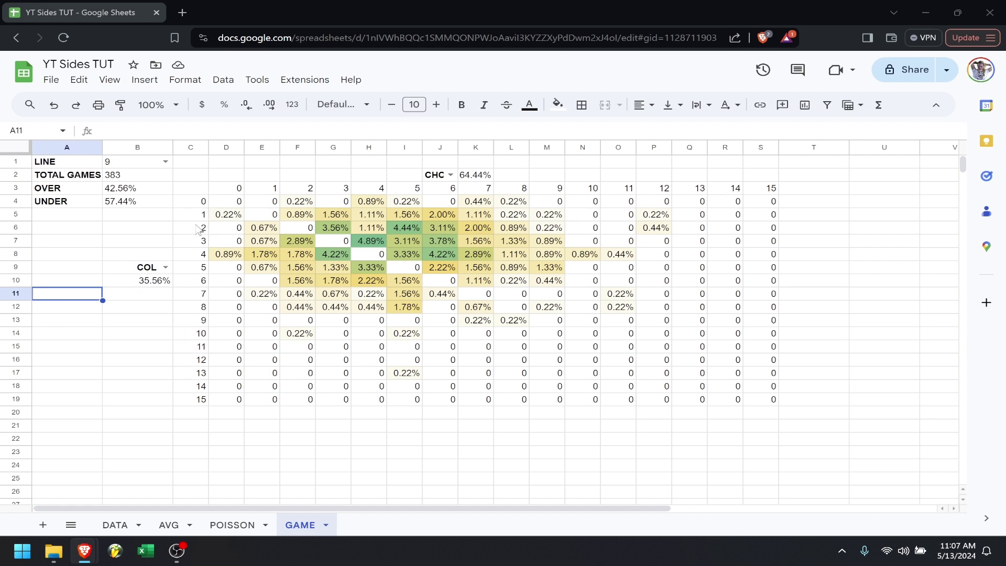
- Create a new blank spreadsheet from the open YT Sides TUT file
click(408, 230)
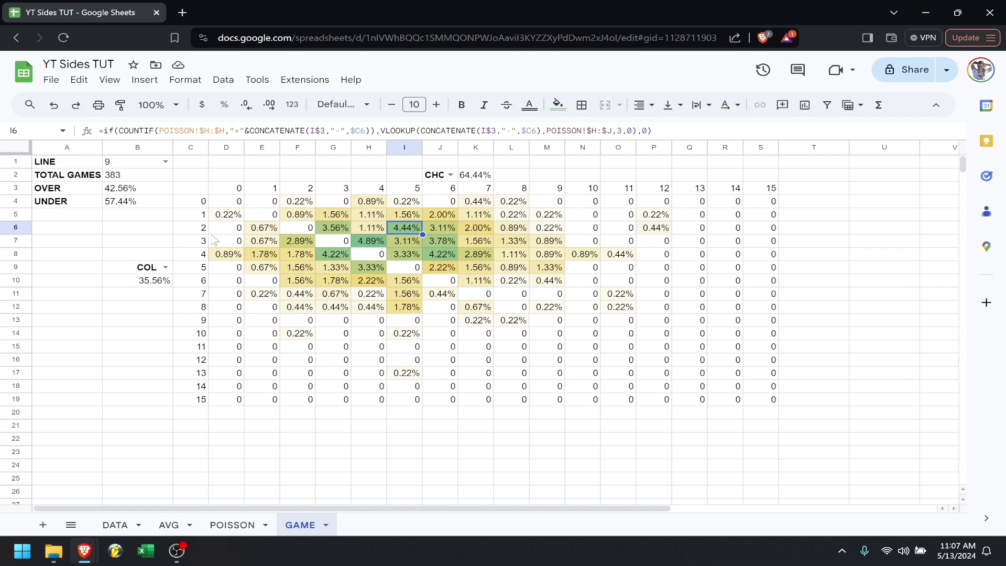
click(52, 82)
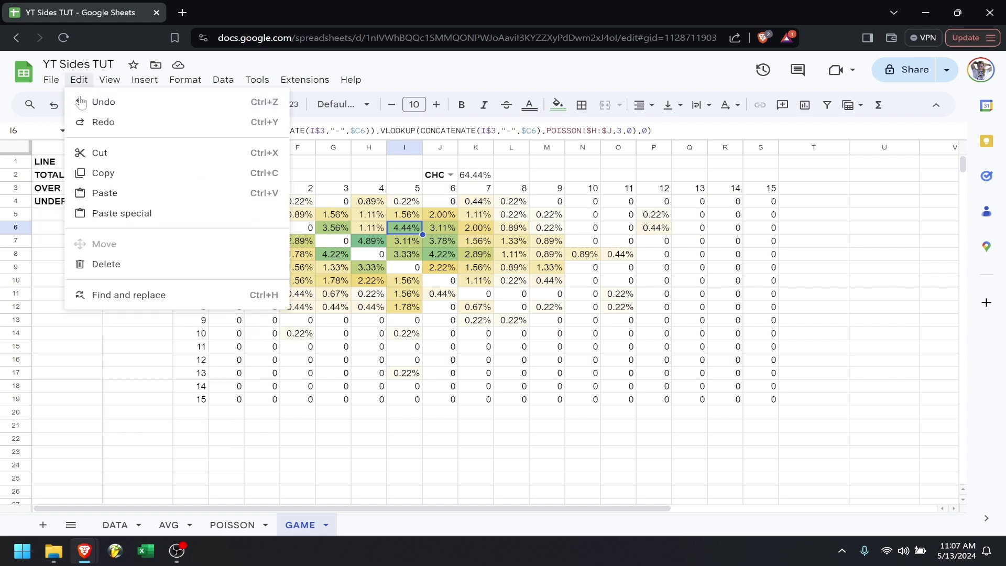
mouse_move(74, 101)
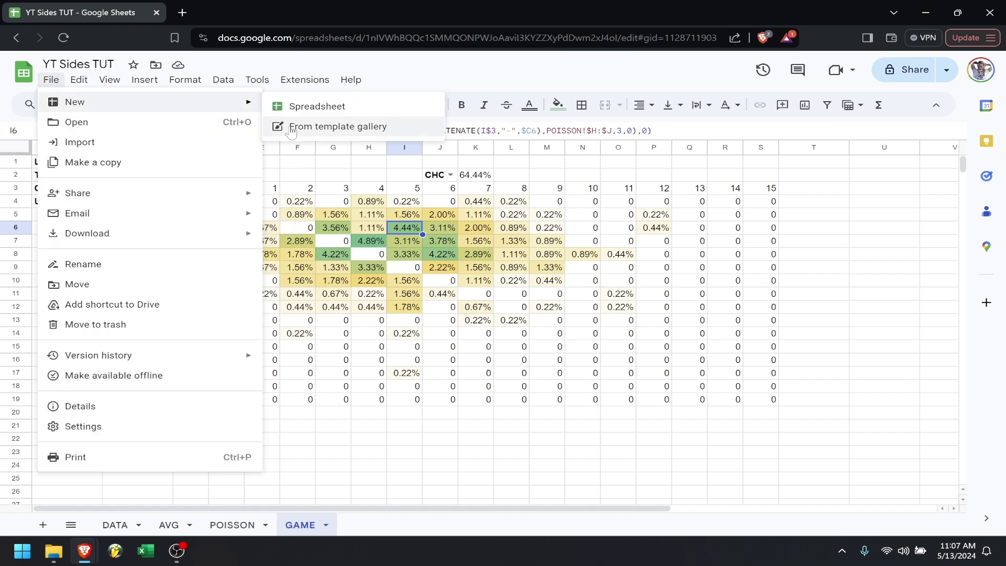
click(294, 108)
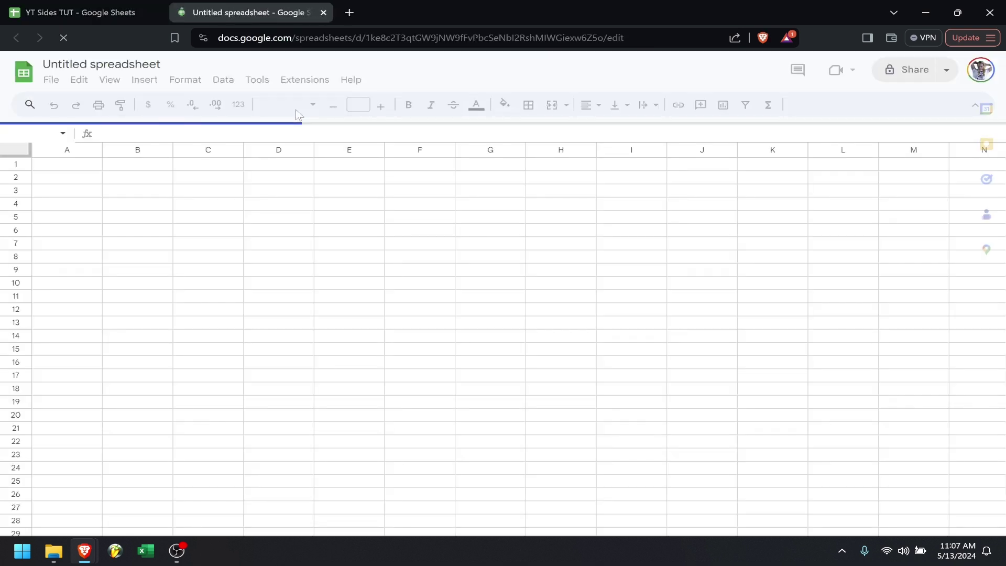
- Rename the new spreadsheet's only sheet as DATA
click(146, 525)
click(146, 525)
click(147, 525)
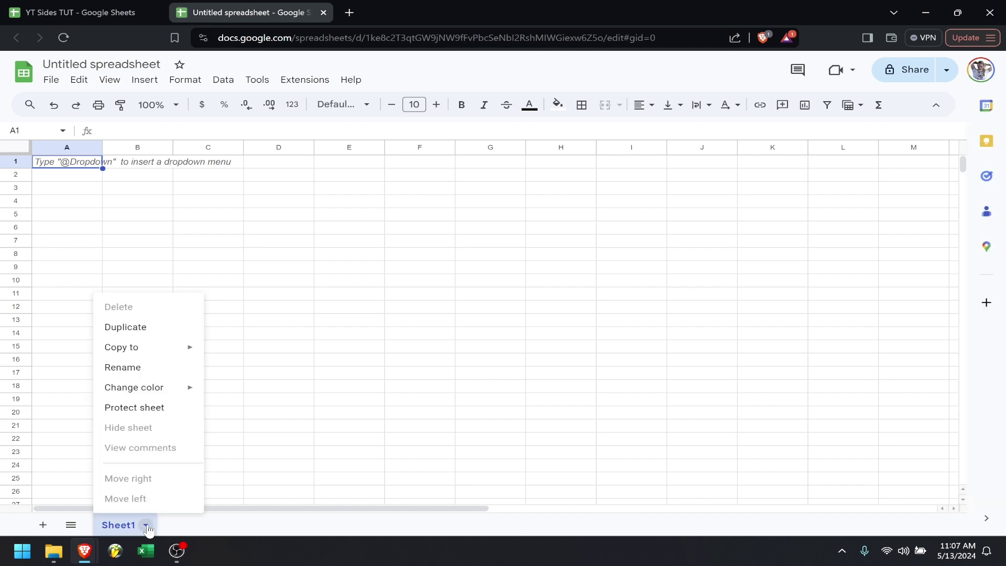
click(139, 369)
text(DATA)
key(Return)
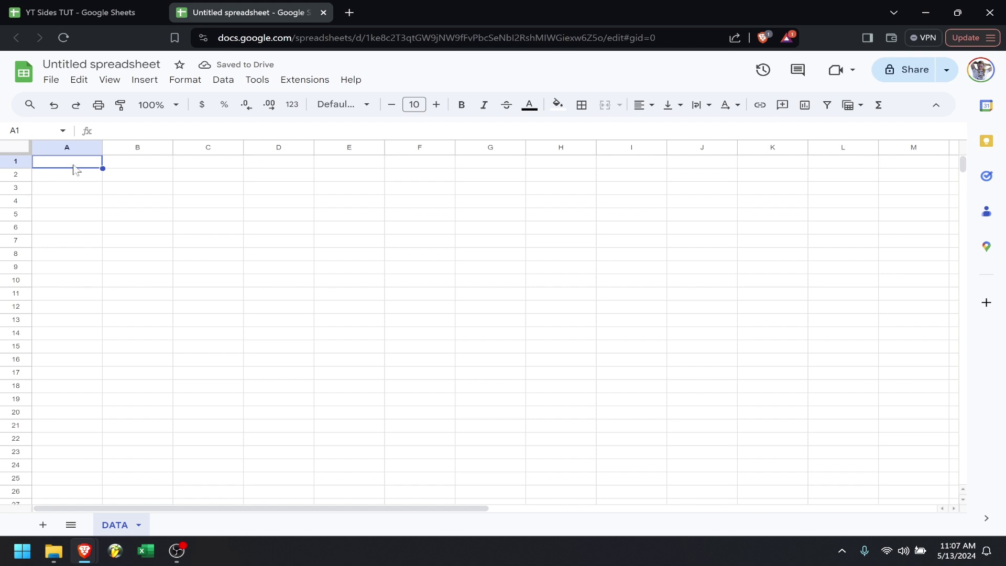
- Paste the copied list of team abbreviations, ARI to WSN, into column A of the DATA sheet starting at A1
key(ctrl+v)
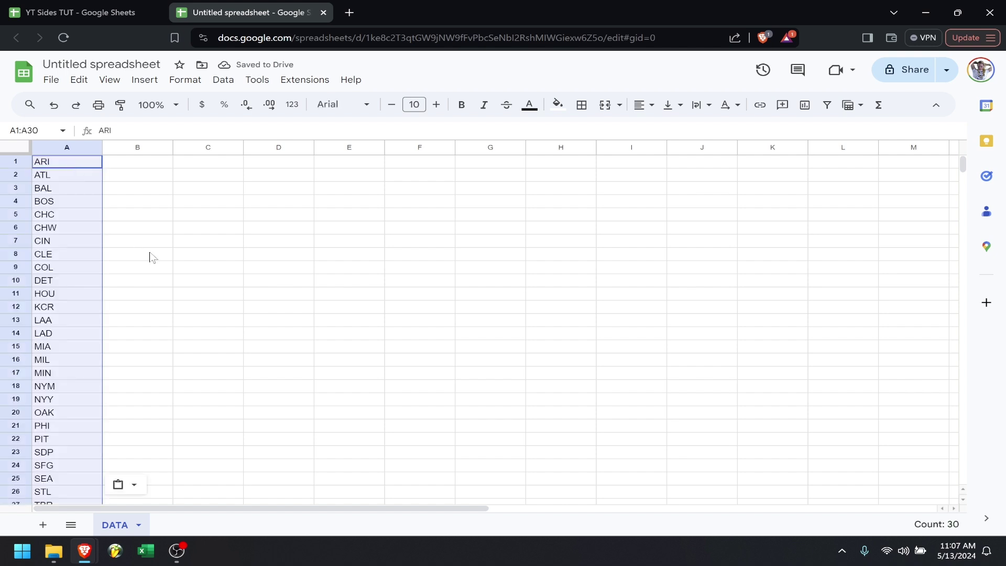
scroll(150, 256, down, 3)
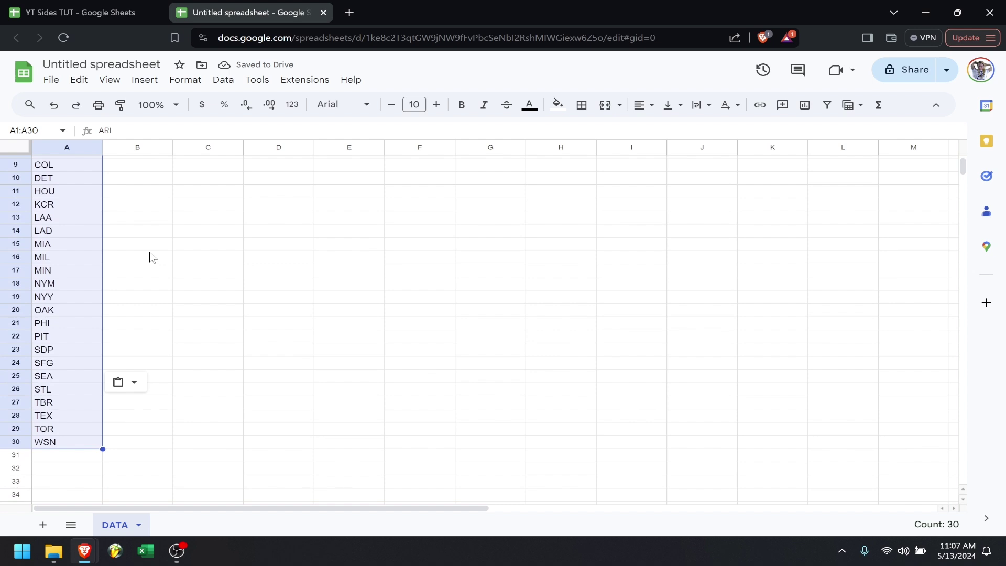
scroll(150, 257, up, 3)
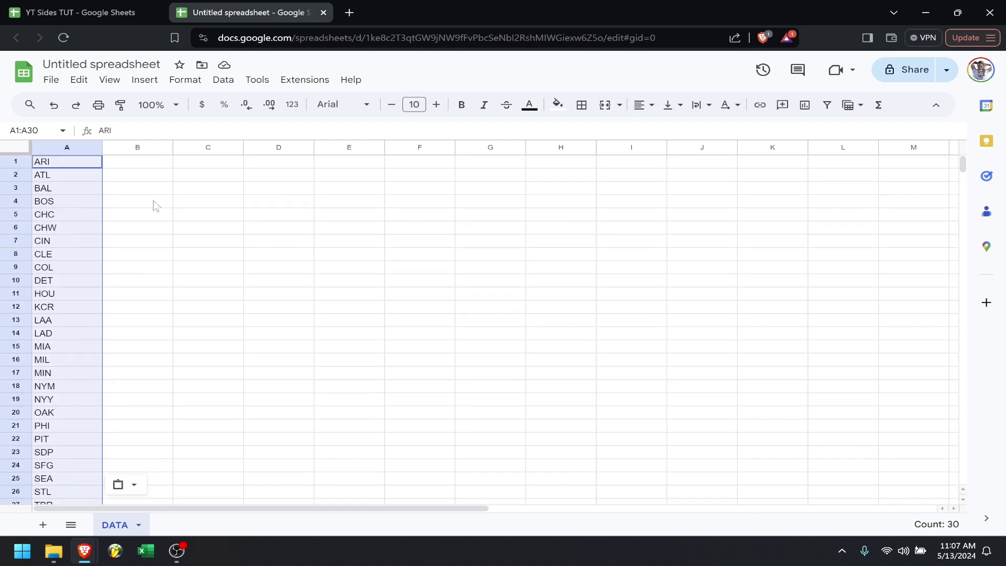
click(142, 168)
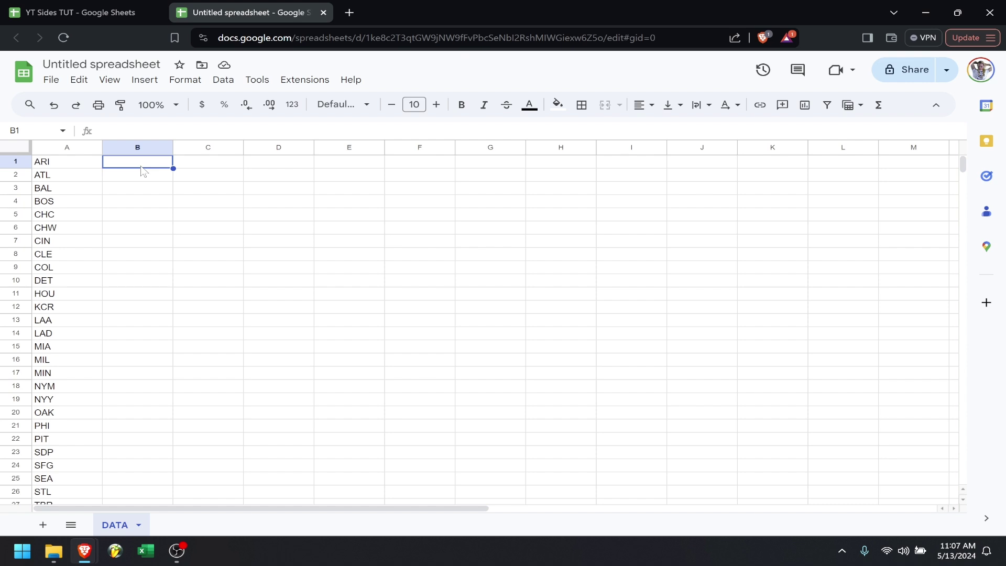
text(https://)
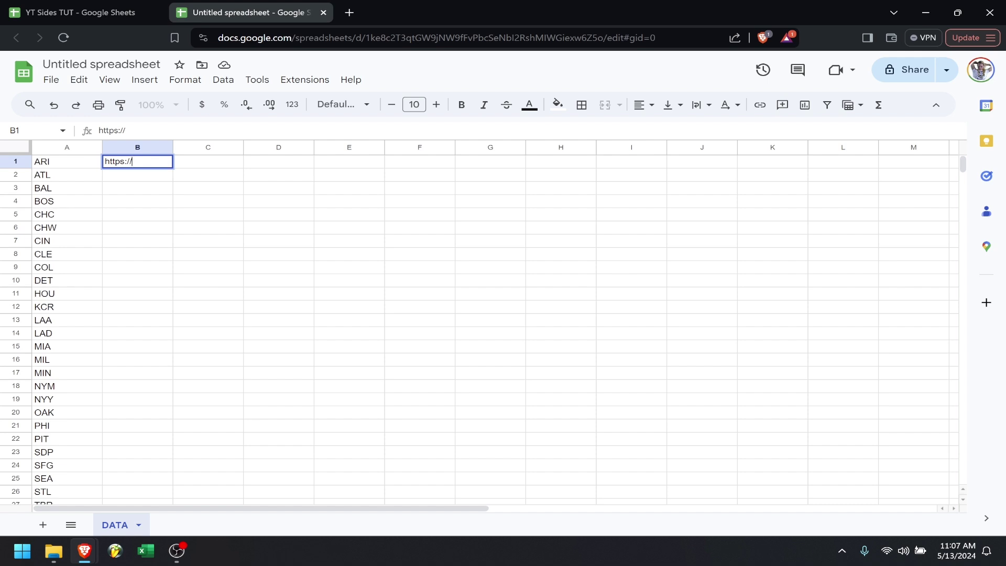
text(www.baseball)
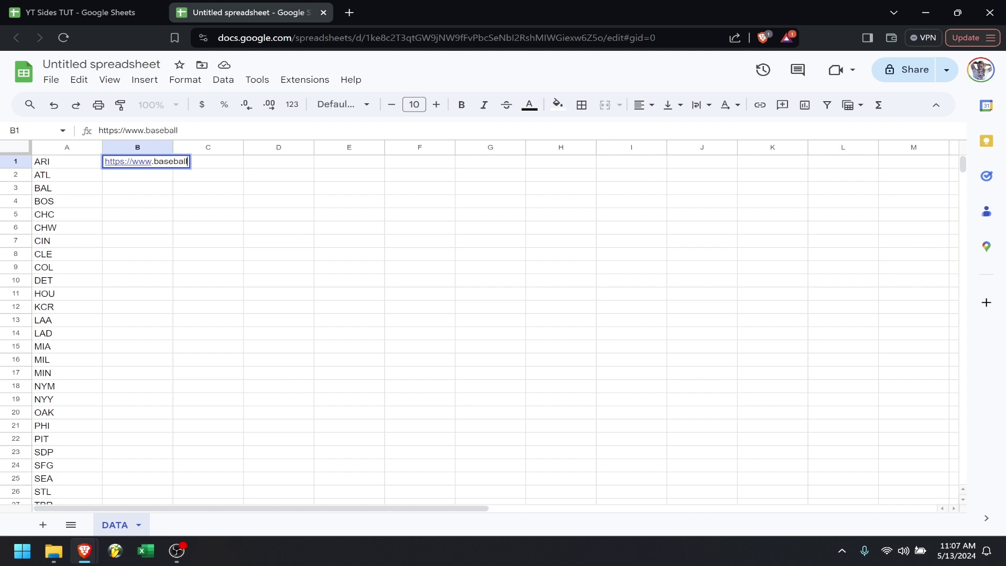
text(-reference)
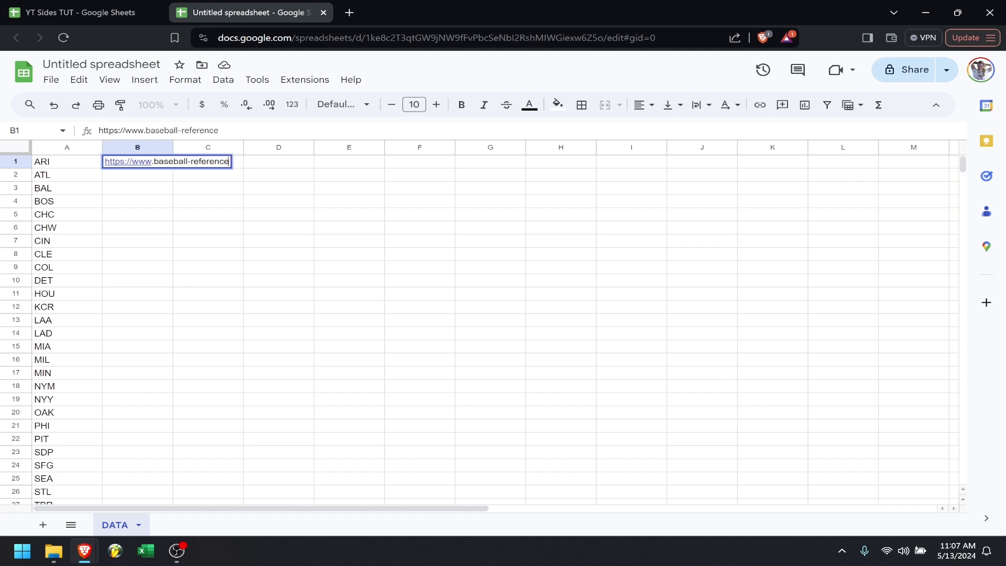
text(.com/teams/)
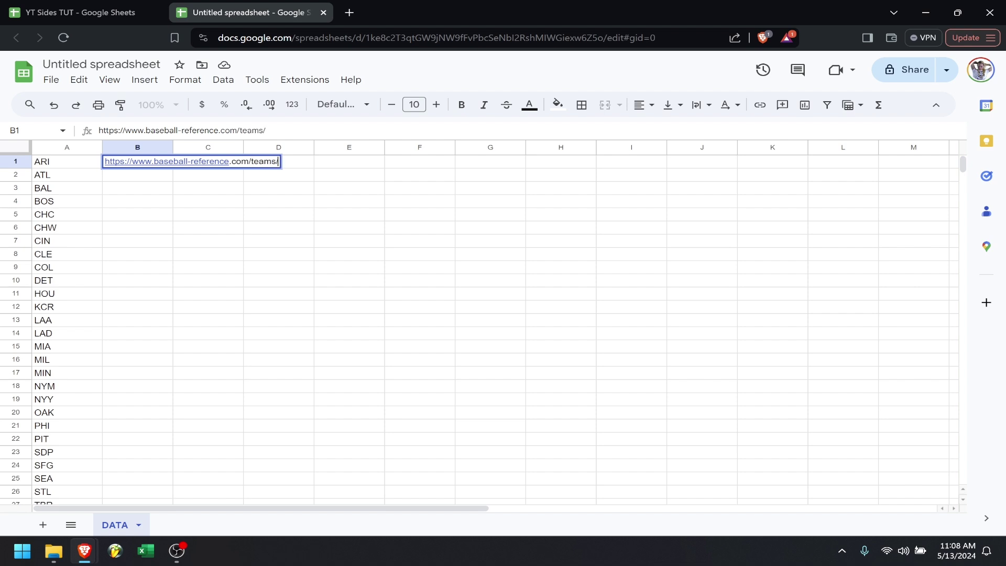
text(ARI/20)
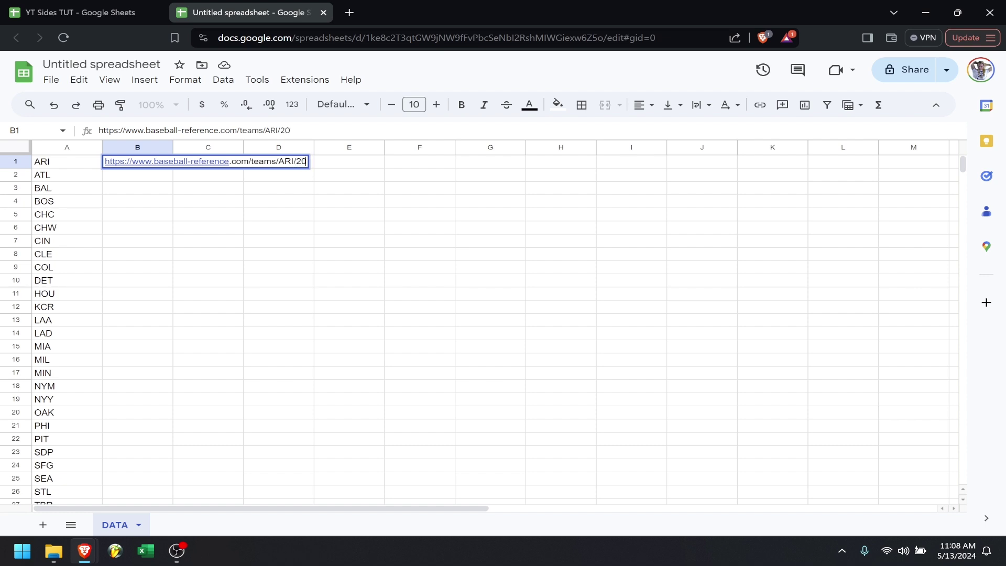
text(24-schedule-s)
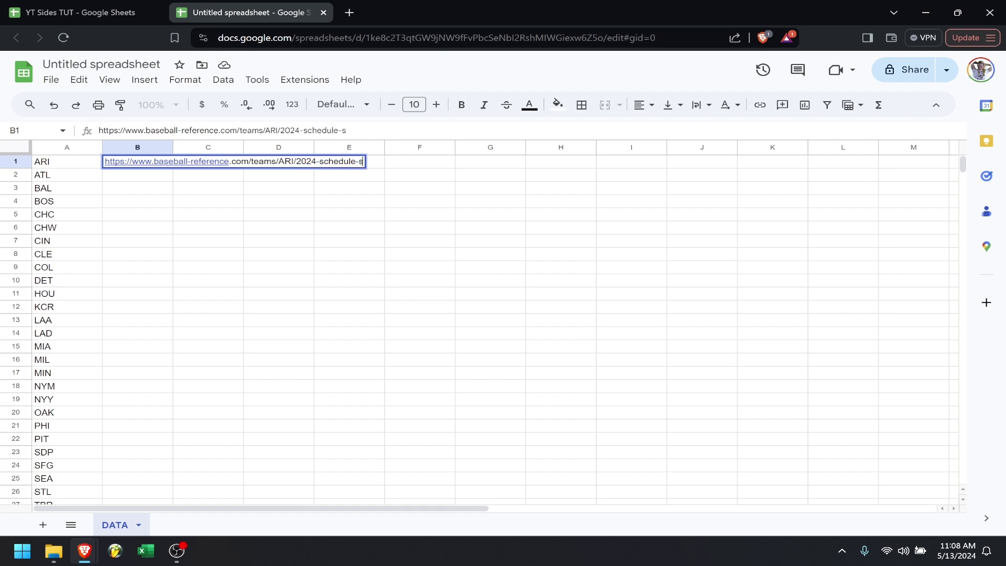
text(cores.shtml)
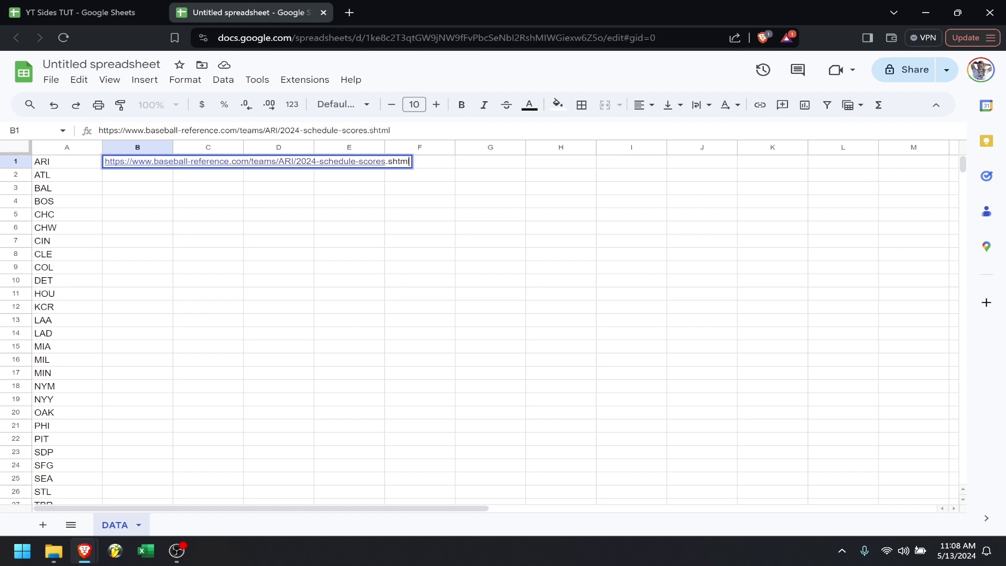
key(Return)
- Enter the same schedule link with ATL as the team code in B2, and accept the suggested formula fill for column B through B30
text(https://www.baseball-reference.com/teams/ARI/2024-schedule-scores.shtml)
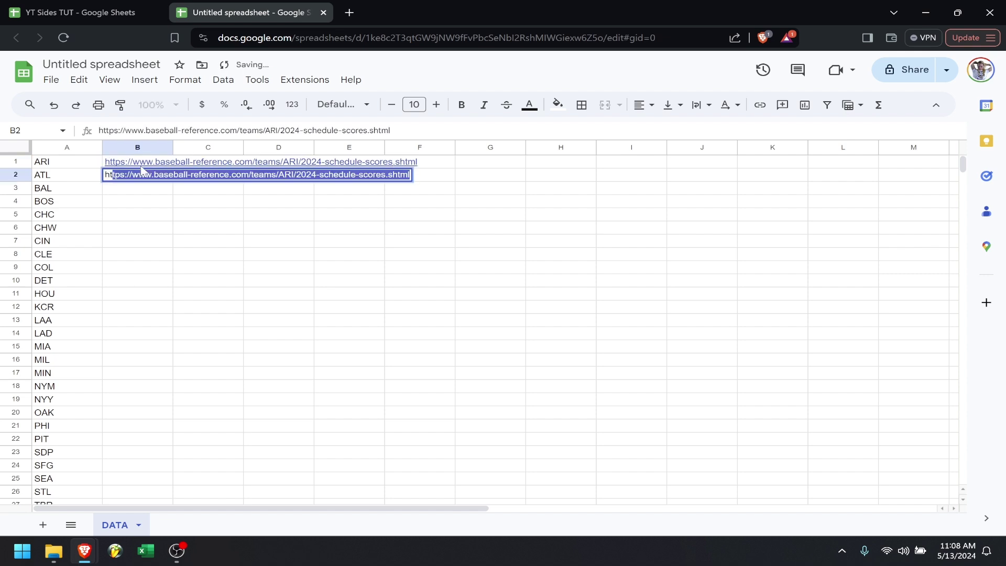
key(Return)
key(Up)
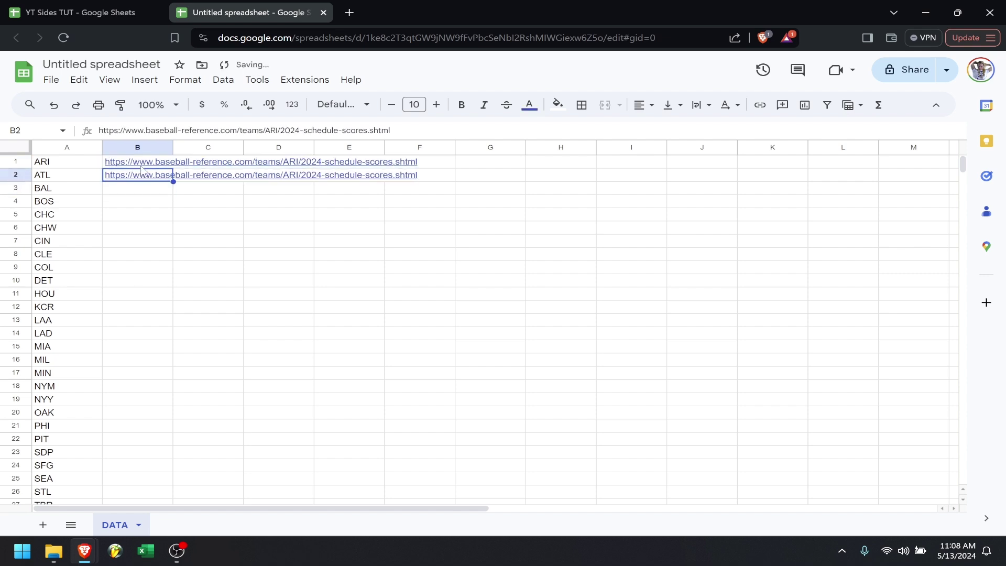
key(Return)
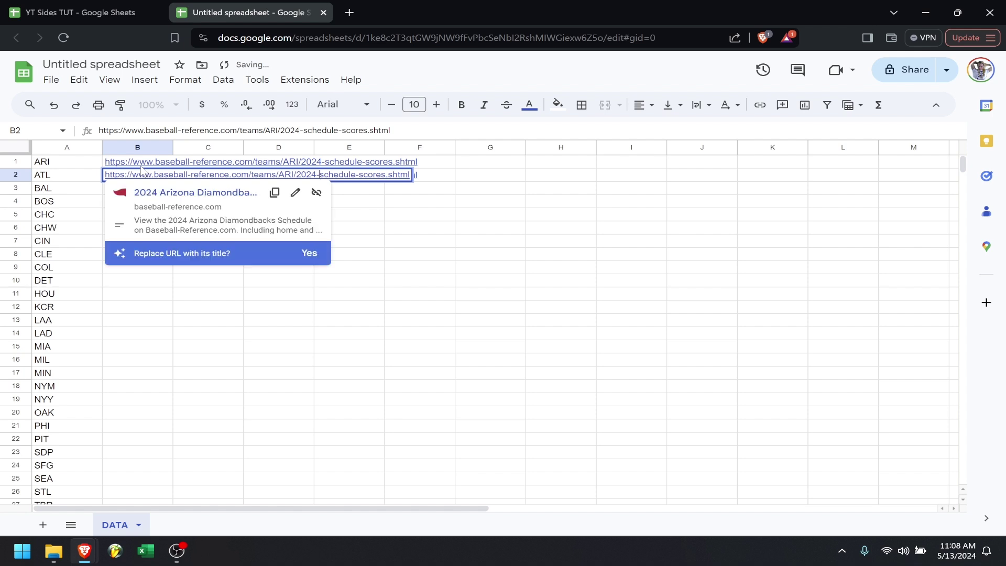
key(Left)
key(Left)
key(Left)
key(Left)
key(Left)
key(Left)
key(Left)
key(Left)
key(Left)
key(Left)
key(Left)
key(Left)
key(Left)
key(Left)
key(Left)
key(Left)
key(Left)
key(Left)
key(Left)
key(Left)
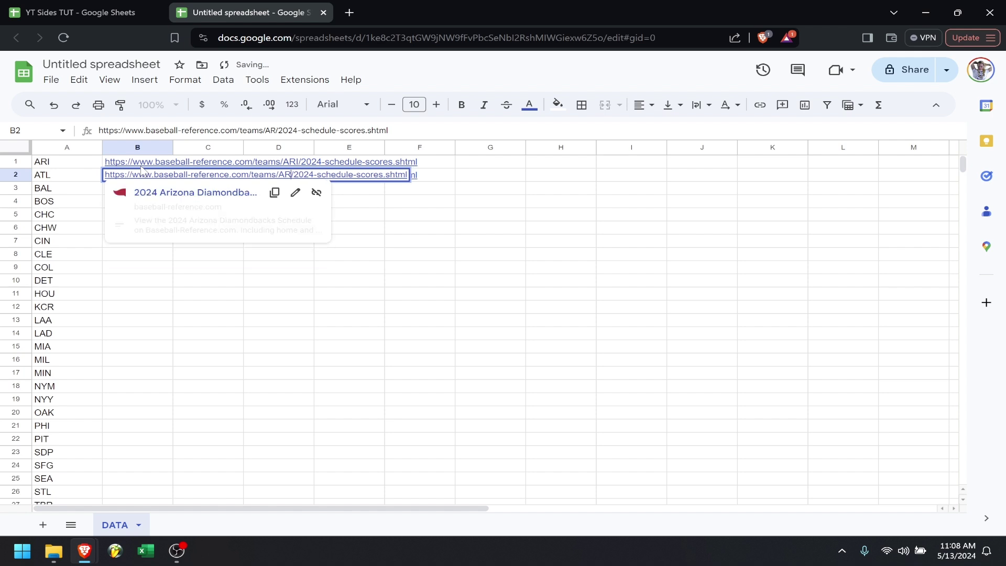
key(BackSpace)
key(BackSpace)
key(BackSpace)
text(AT)
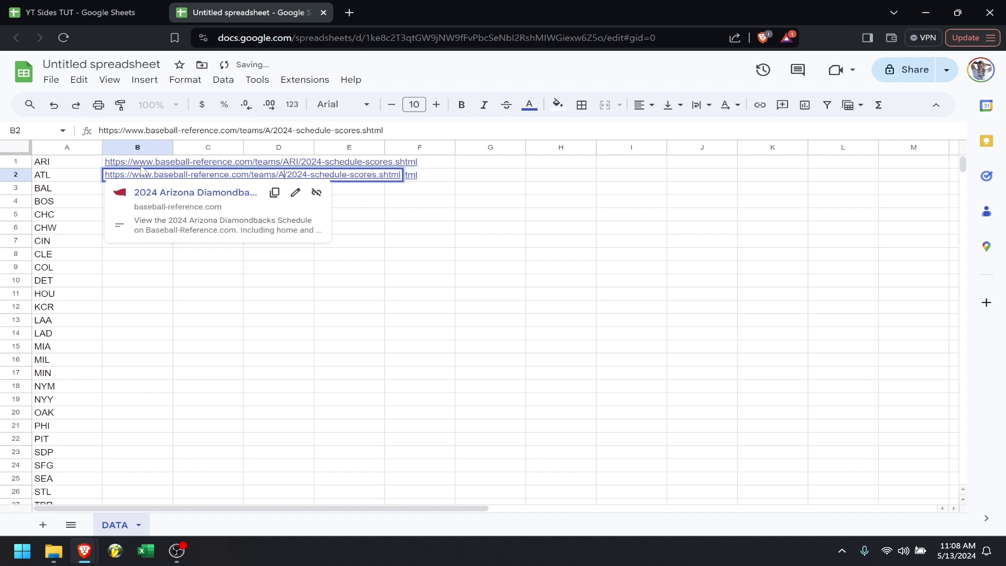
text(L)
key(Return)
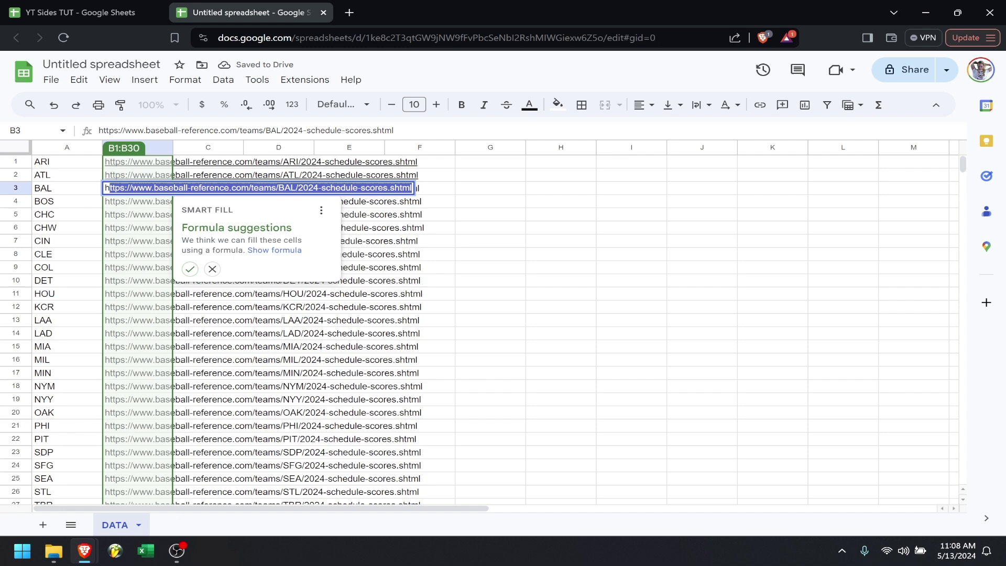
click(198, 271)
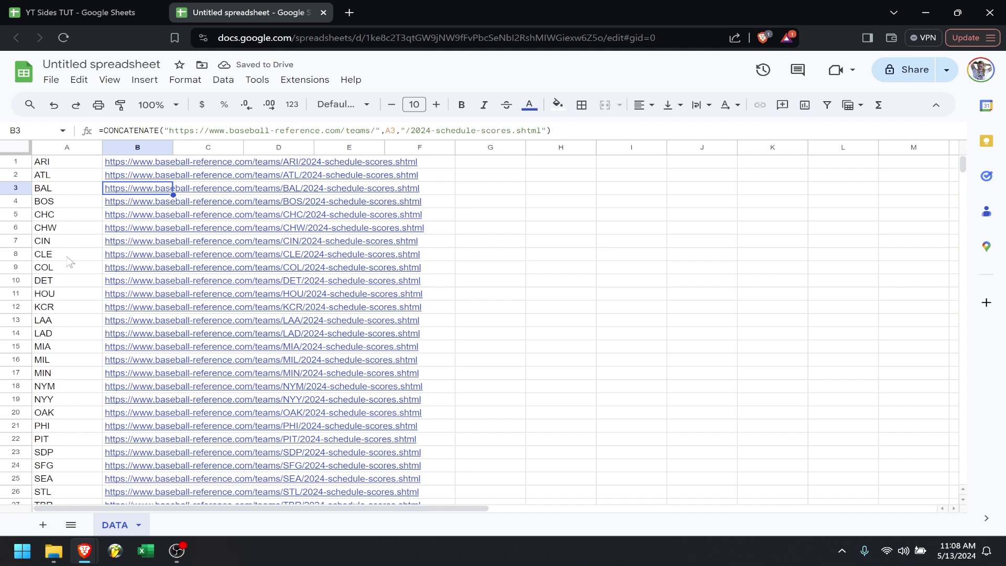
- Add a second sheet and name it GAME
click(44, 525)
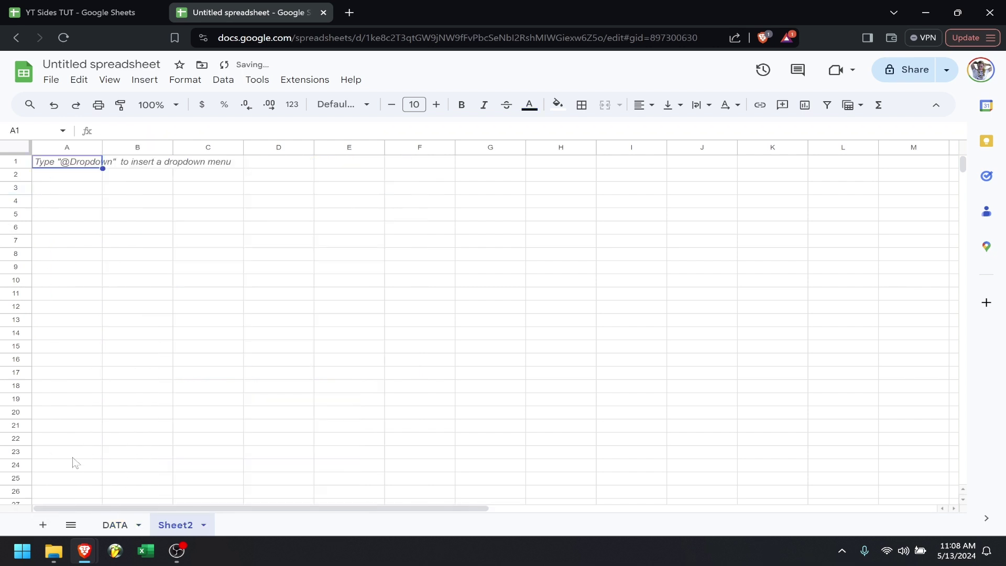
click(203, 526)
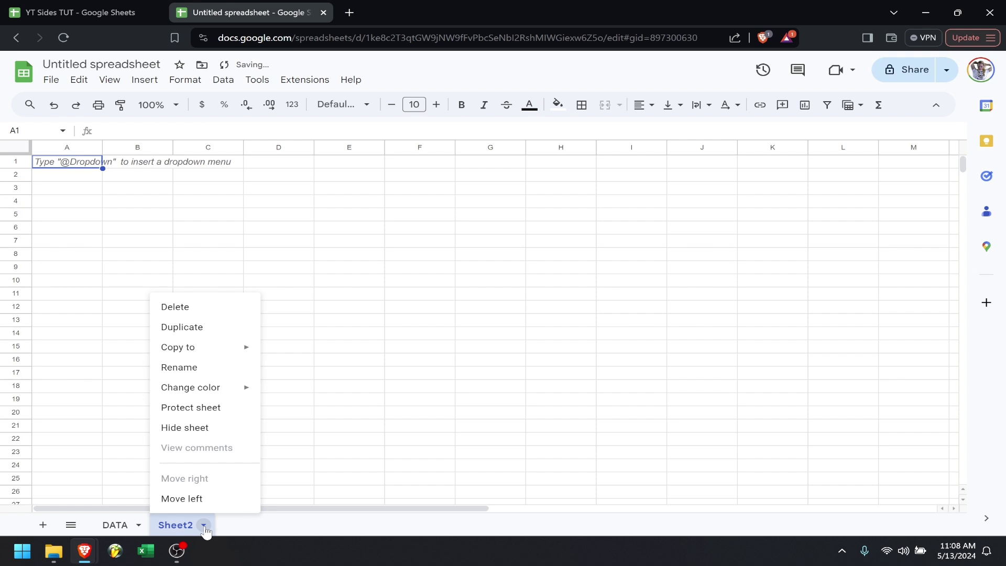
click(226, 369)
text(GAME)
key(Return)
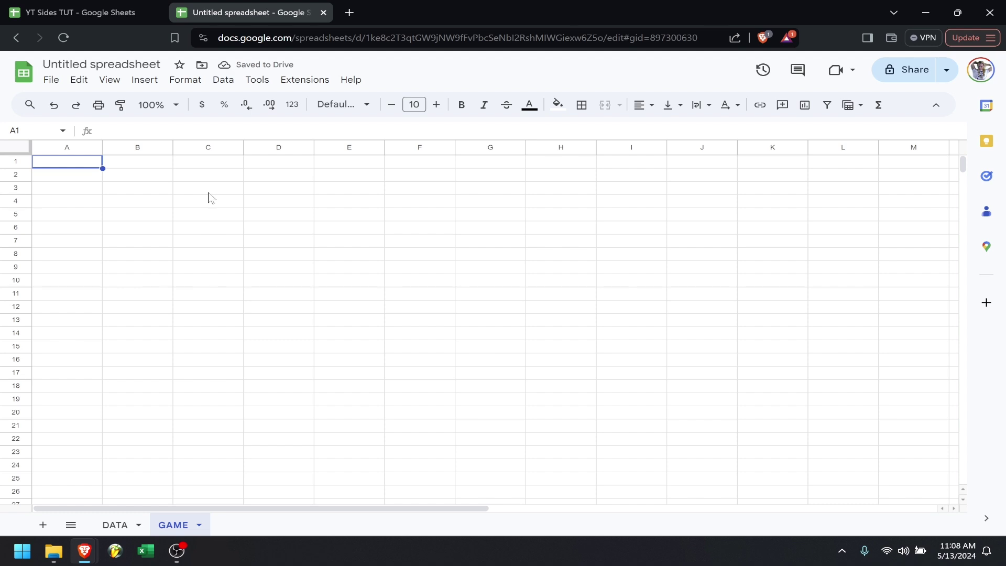
- Enter the numbers 0, 1, 2 and 3 across cells D3 to G3 of the GAME sheet
click(270, 192)
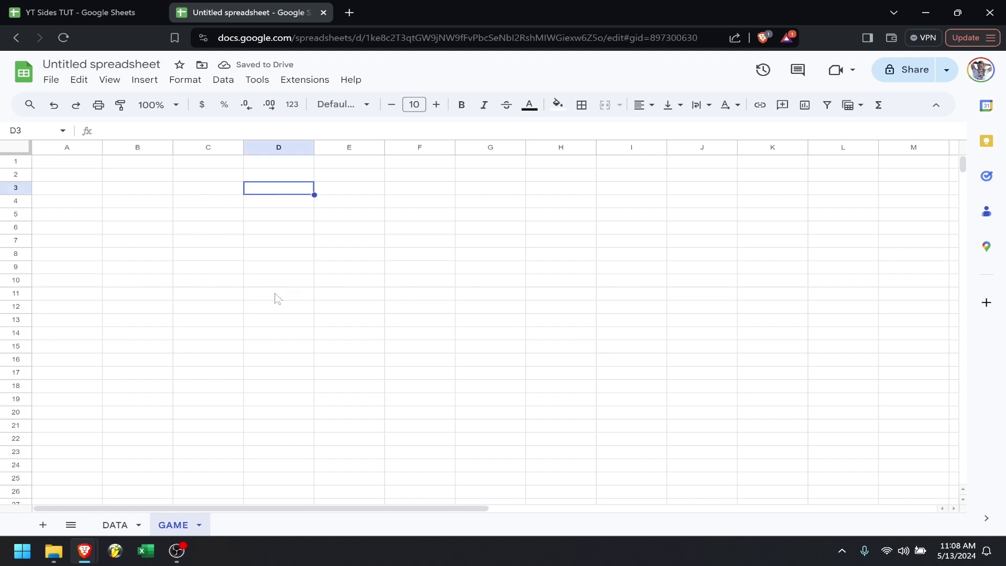
text(0)
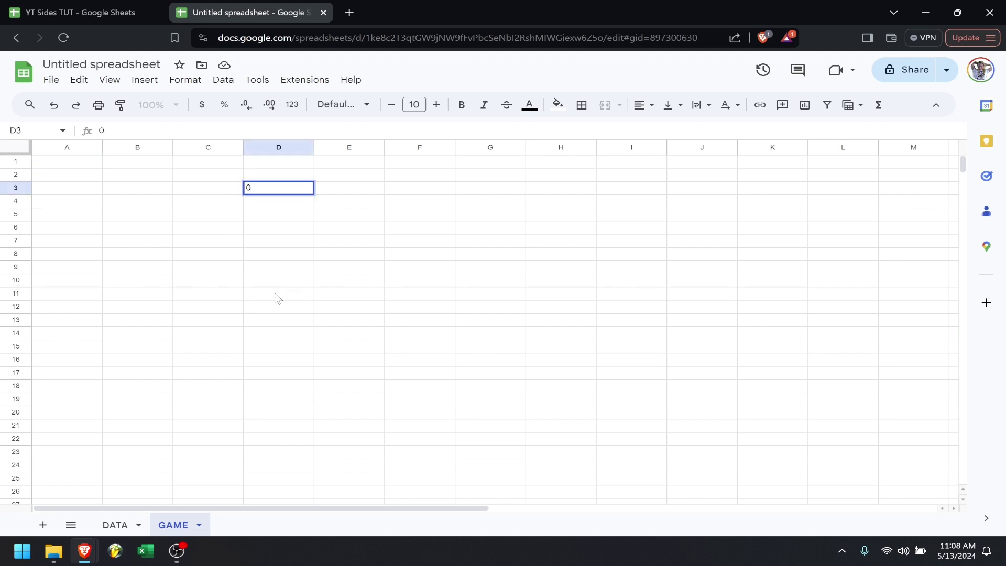
key(Tab)
text(1)
key(Tab)
text(2)
key(Tab)
text(3)
key(Tab)
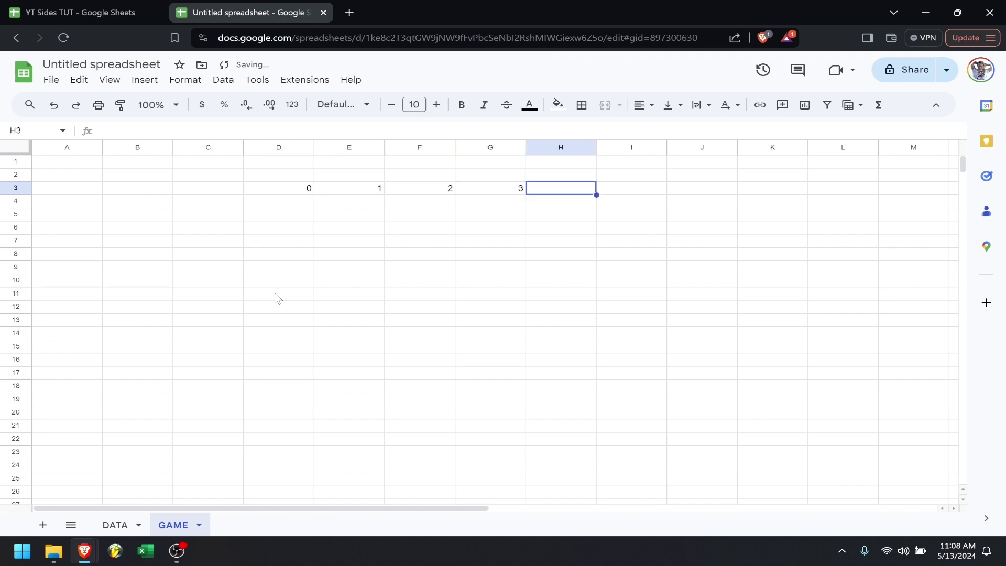
- Extend the number series in row 3 from D3:G3 up to 15 in S3
click(485, 195)
shift+click(301, 192)
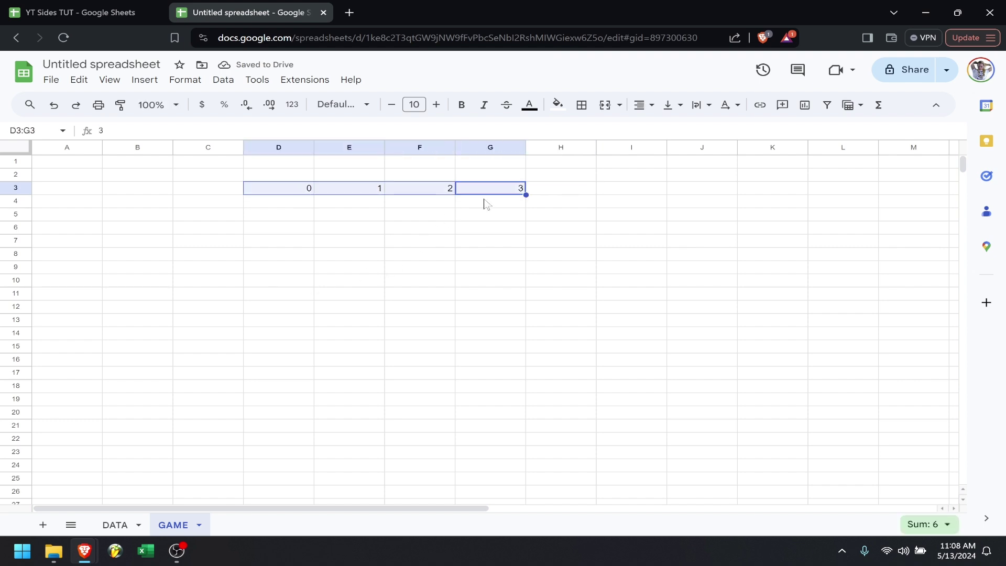
drag(525, 194, 879, 194)
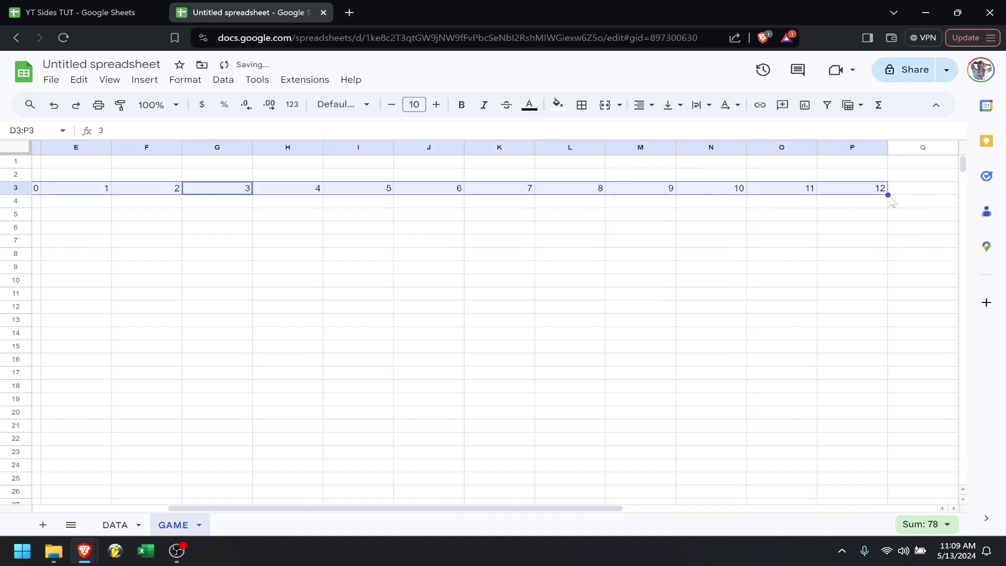
mouse_move(886, 195)
mouse_down()
mouse_move(928, 199)
mouse_move(885, 201)
mouse_up()
scroll(550, 249, left, 5)
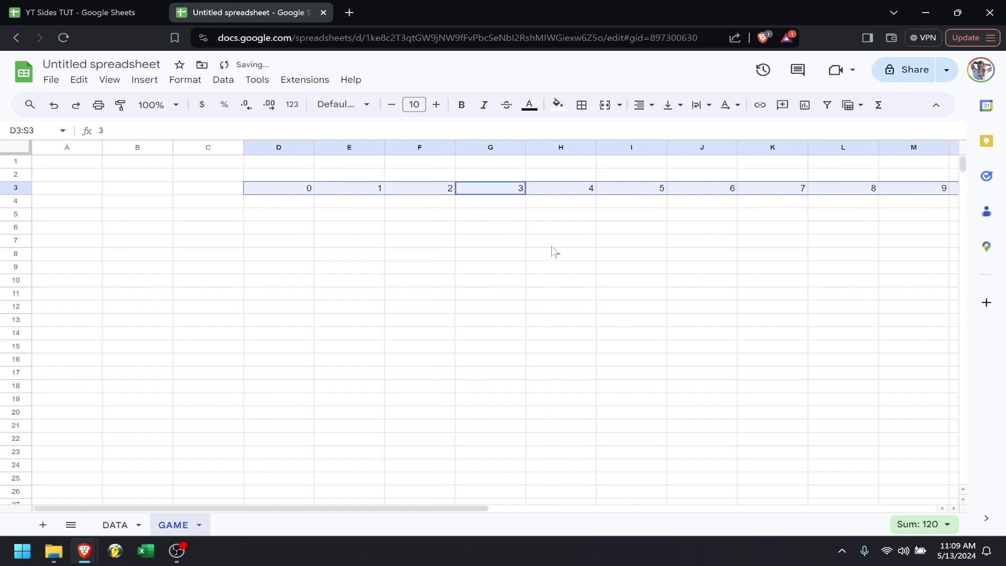
- Enter 0, 1, 2 and 3 down column C from C4, and extend the series to 15 in C19
click(212, 207)
text(0)
key(Return)
text(1)
key(Return)
text(2)
key(Return)
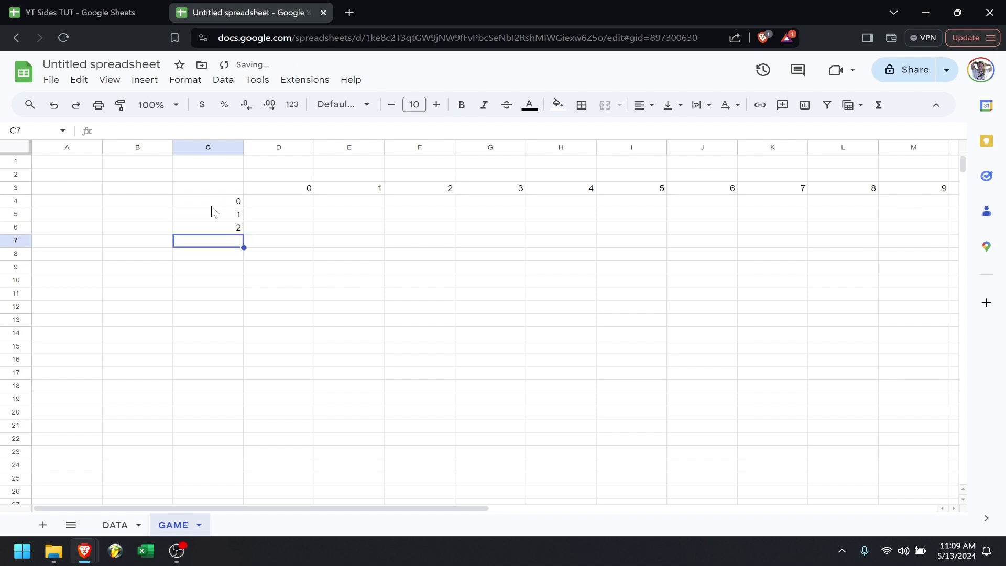
text(3)
key(Return)
drag(211, 207, 242, 404)
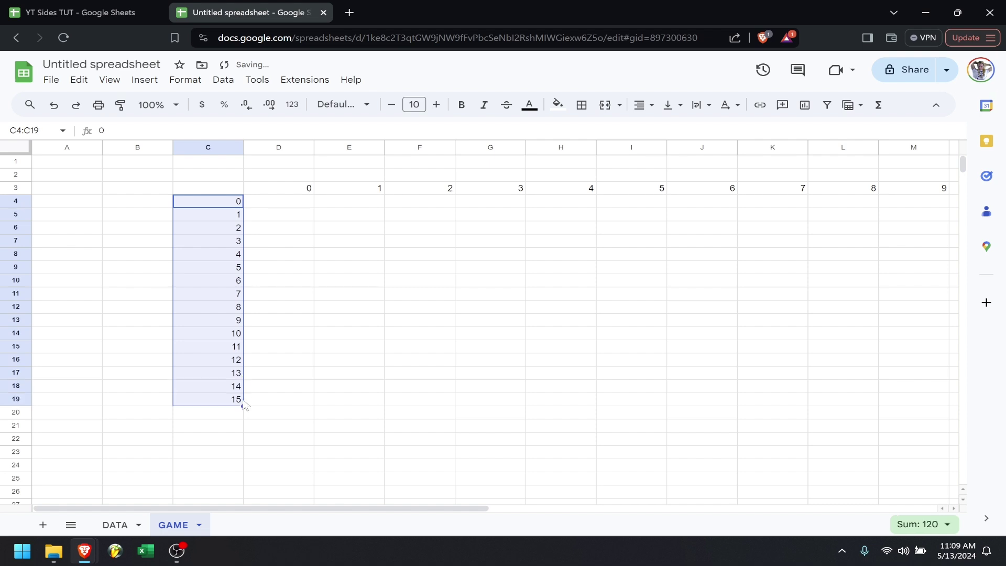
- Resize columns C through S of the GAME sheet to a width of 50 pixels
click(192, 151)
scroll(409, 228, right, 7)
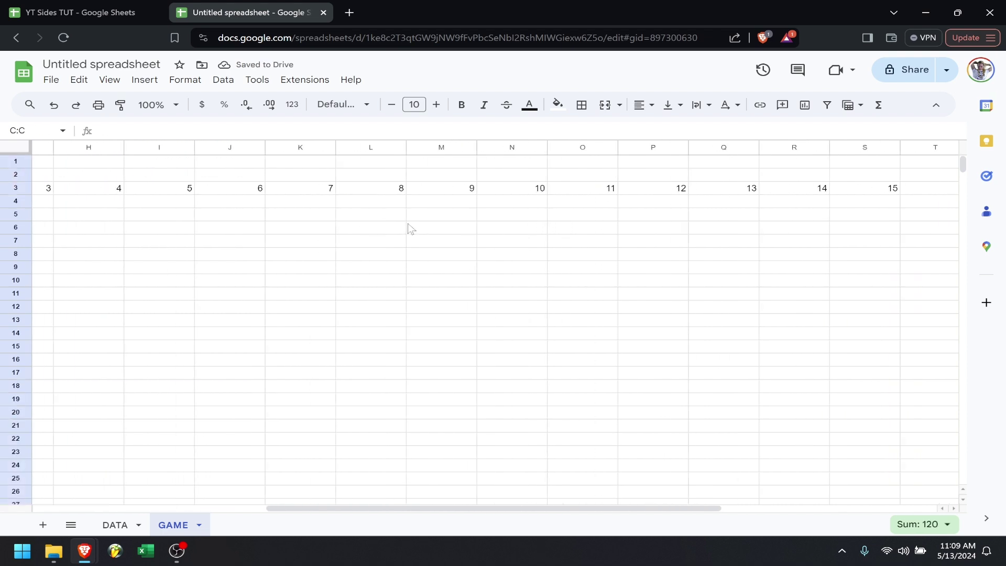
scroll(409, 228, right, 3)
shift+click(652, 144)
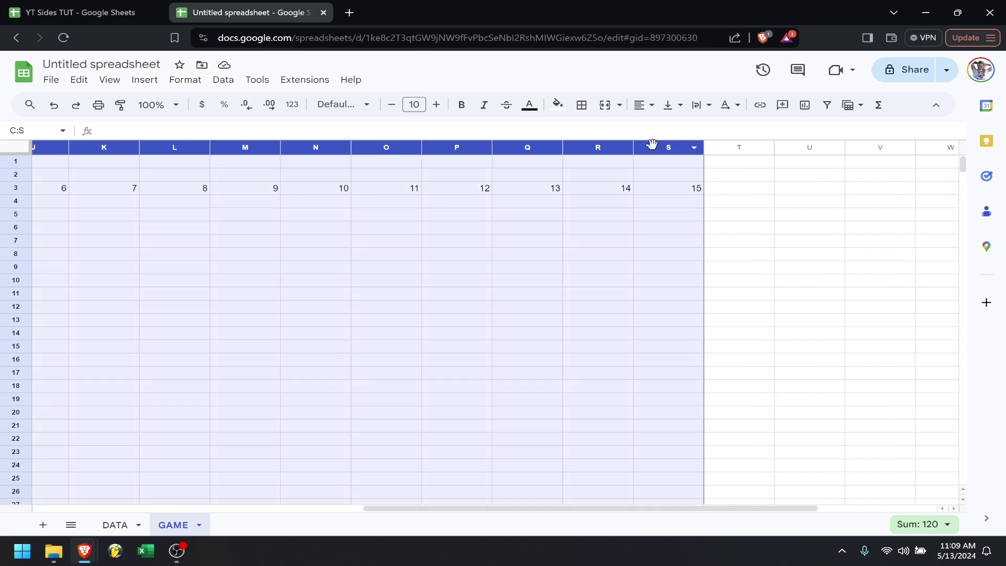
right_click(652, 144)
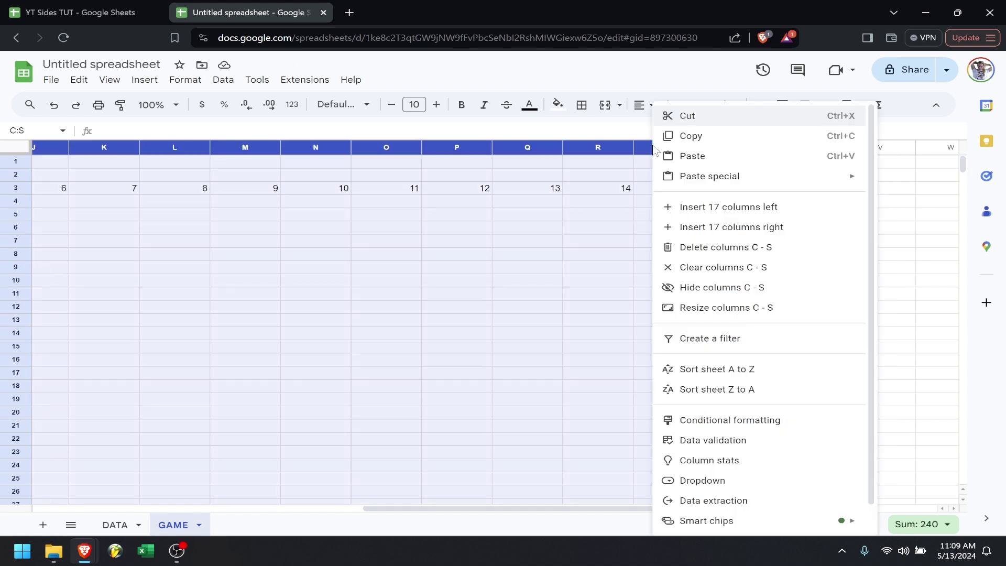
click(716, 308)
text(50)
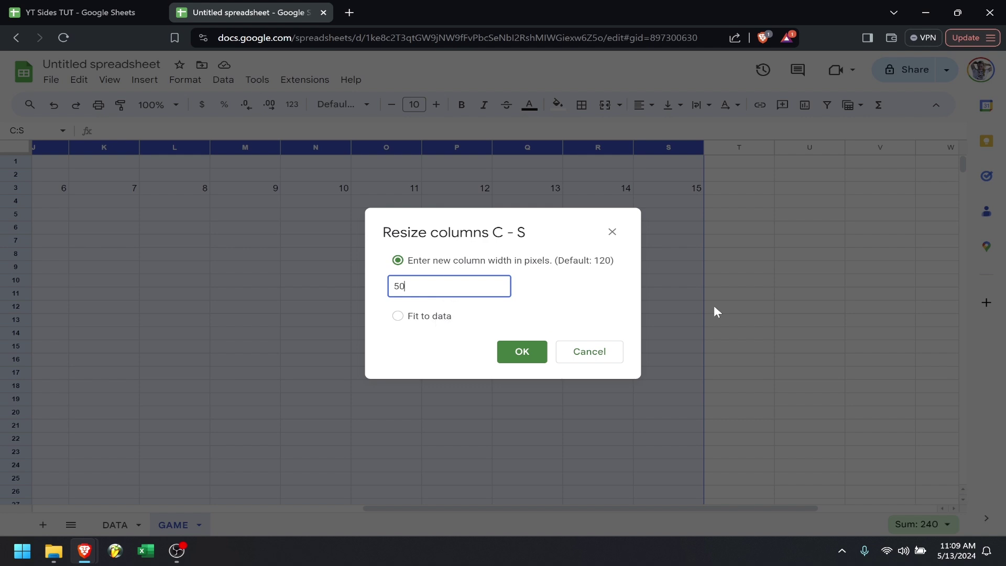
key(Return)
scroll(397, 311, left, 4)
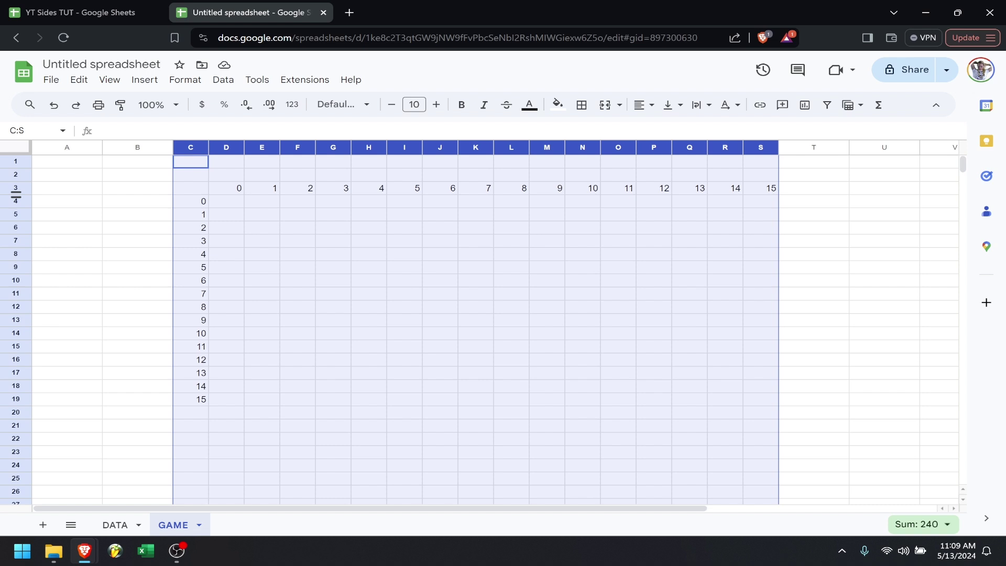
- Add a data validation rule to cell J2 of the GAME sheet with the criterion Dropdown (from a range)
click(443, 176)
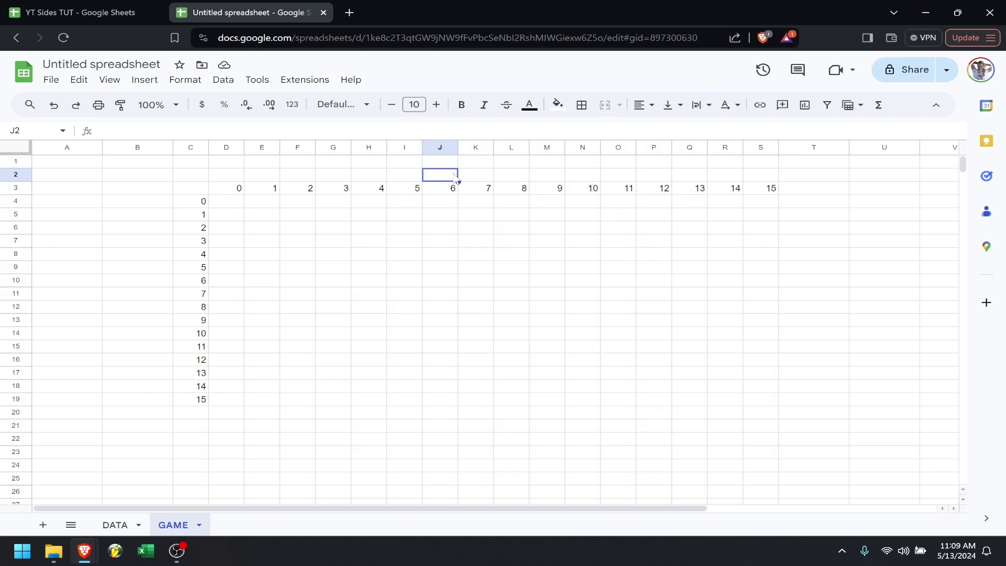
click(223, 79)
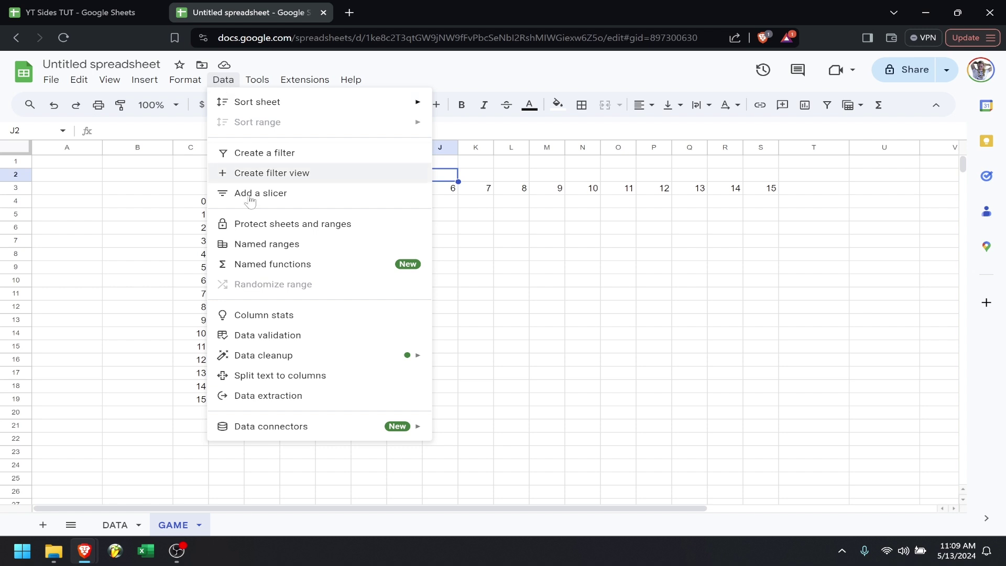
click(277, 335)
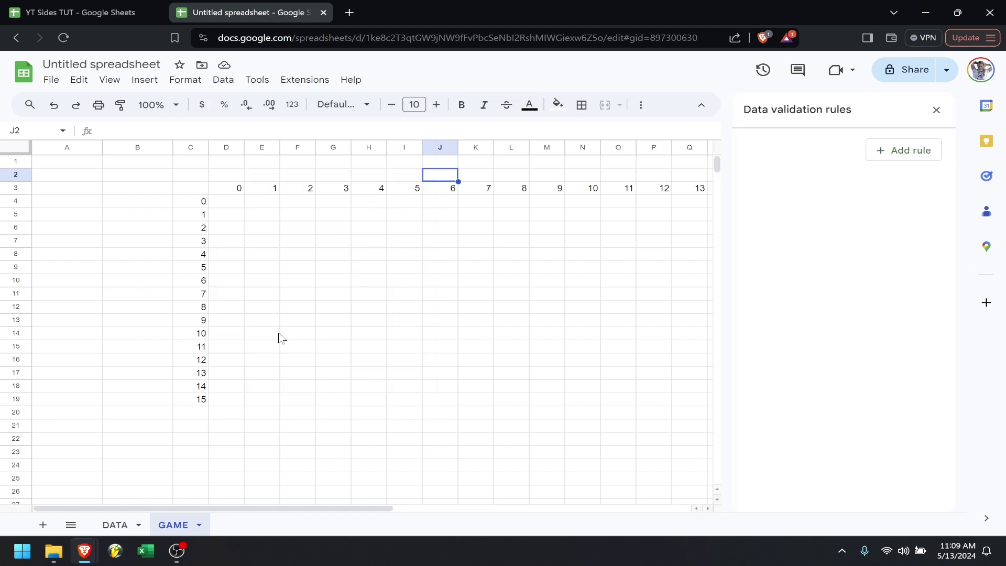
click(917, 160)
click(915, 223)
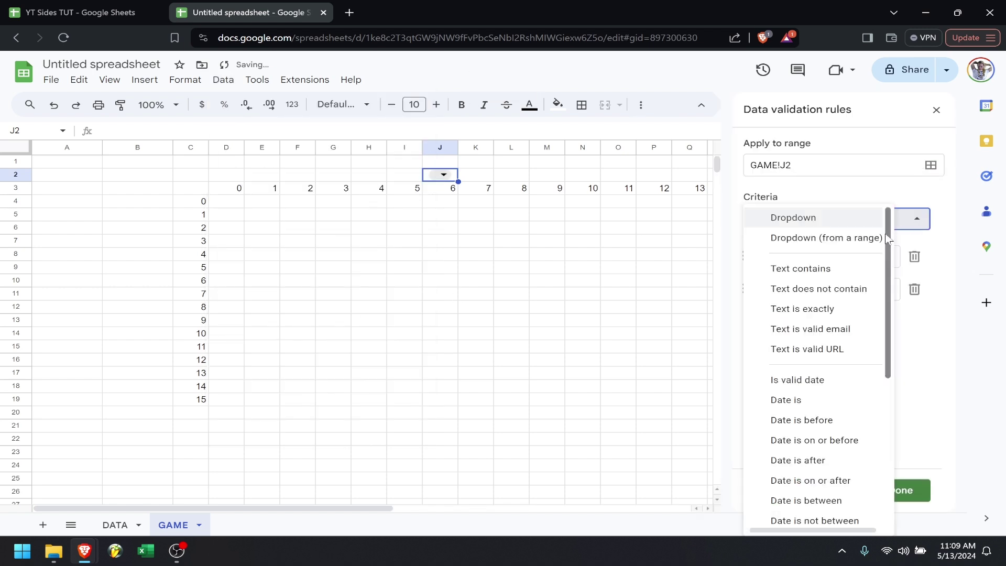
click(870, 237)
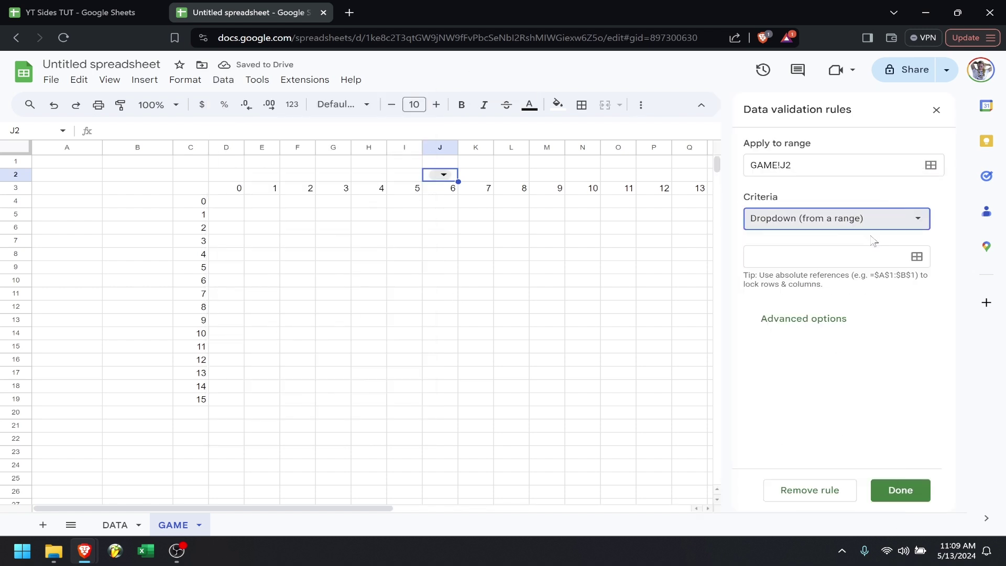
- Set the dropdown's source range to the team abbreviations in DATA!A1:A30
click(918, 260)
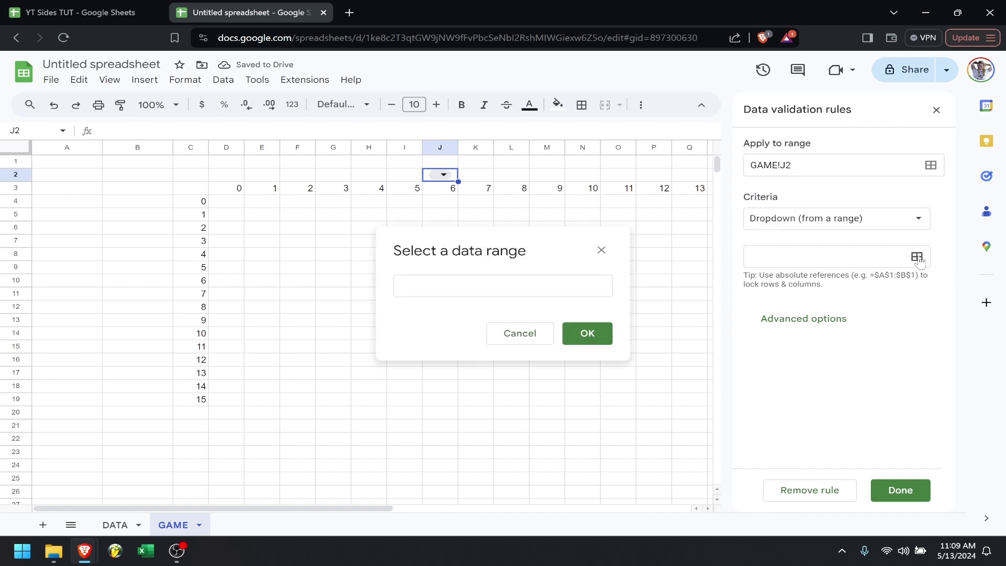
click(115, 525)
click(84, 163)
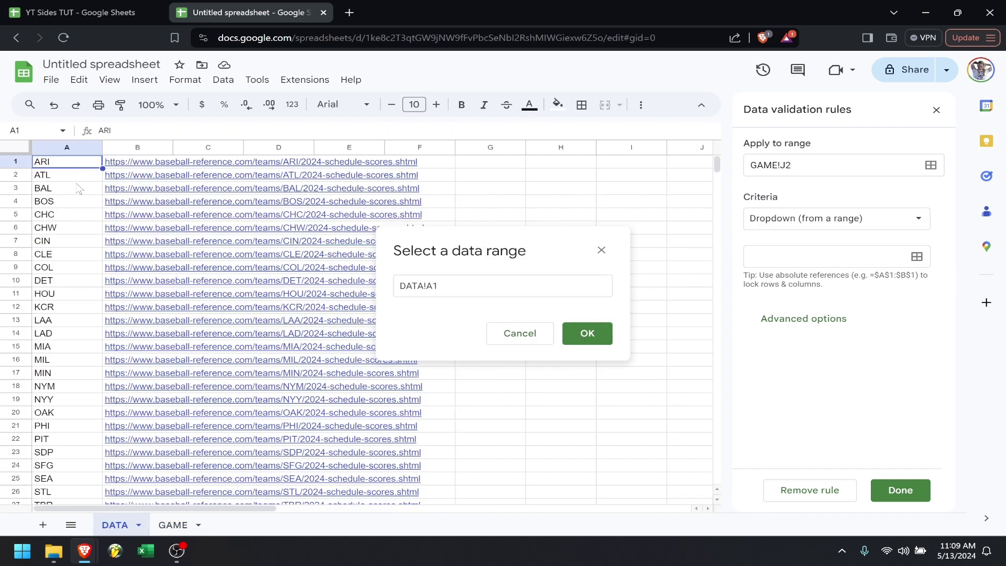
scroll(81, 262, down, 2)
scroll(82, 262, down, 3)
shift+click(79, 364)
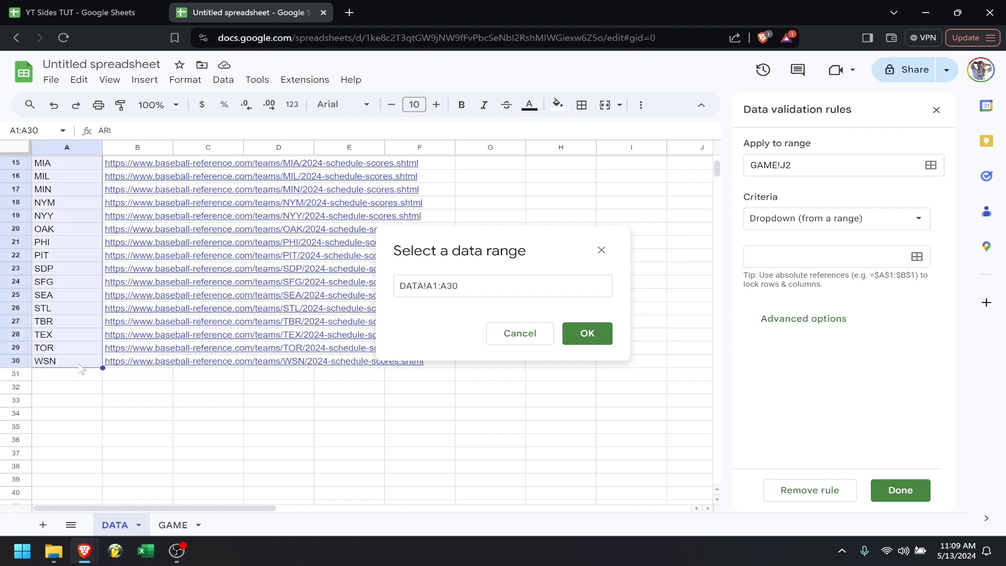
click(587, 333)
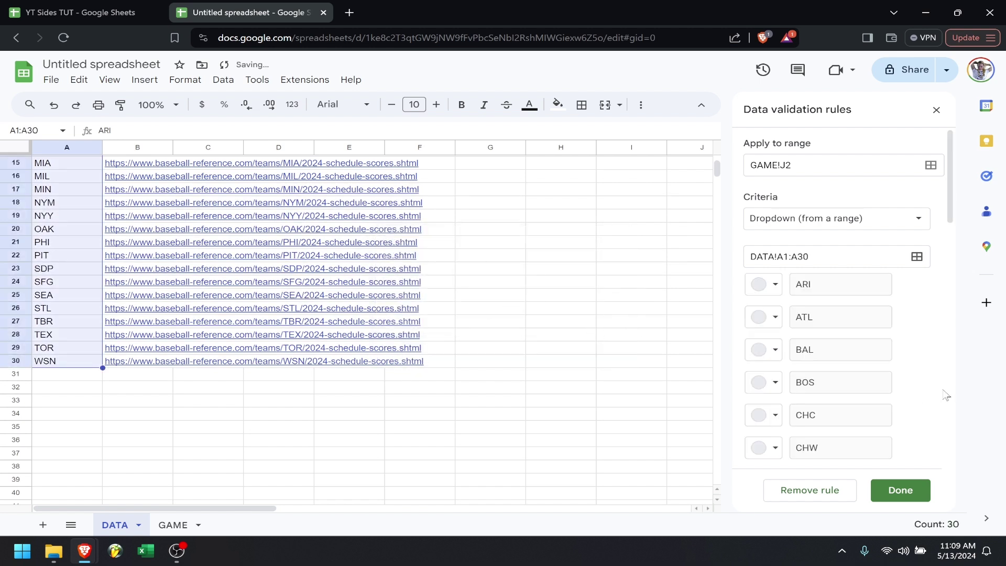
- Set the dropdown's display style to Arrow and save the validation rule
scroll(937, 397, down, 10)
click(823, 450)
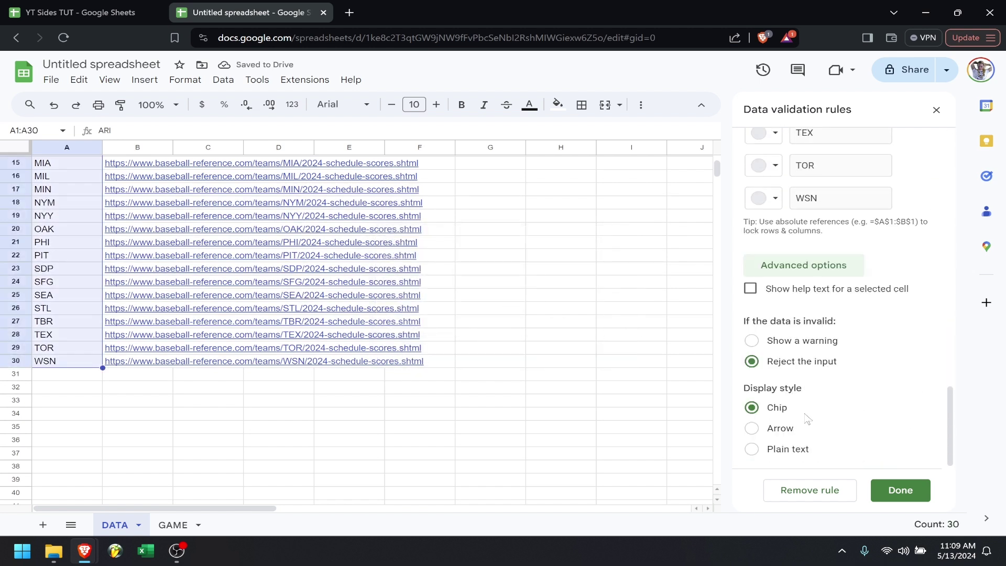
click(751, 428)
click(915, 492)
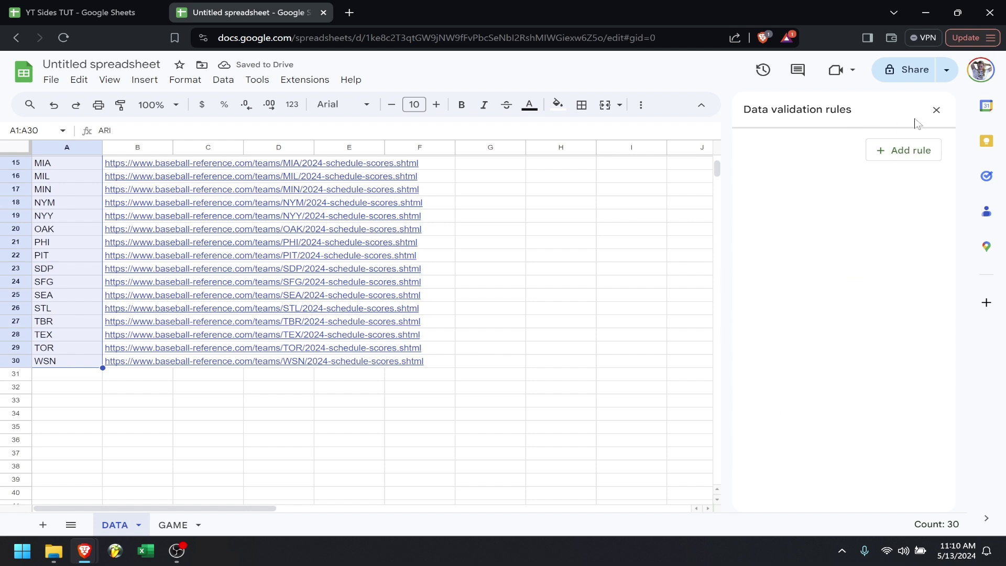
click(936, 110)
- Copy the team dropdown from J2 of the GAME sheet into cell B9
click(178, 524)
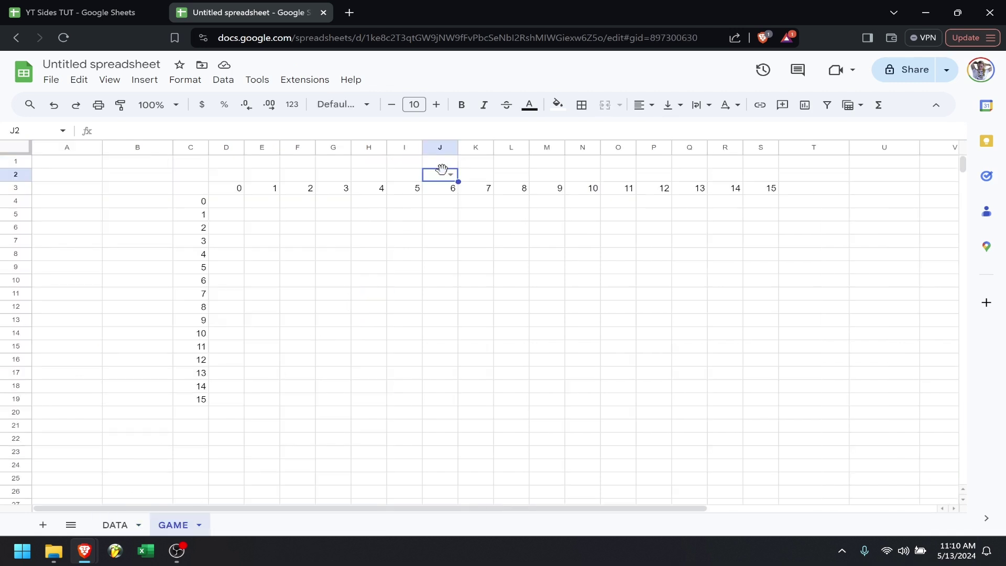
key(ctrl+c)
click(159, 274)
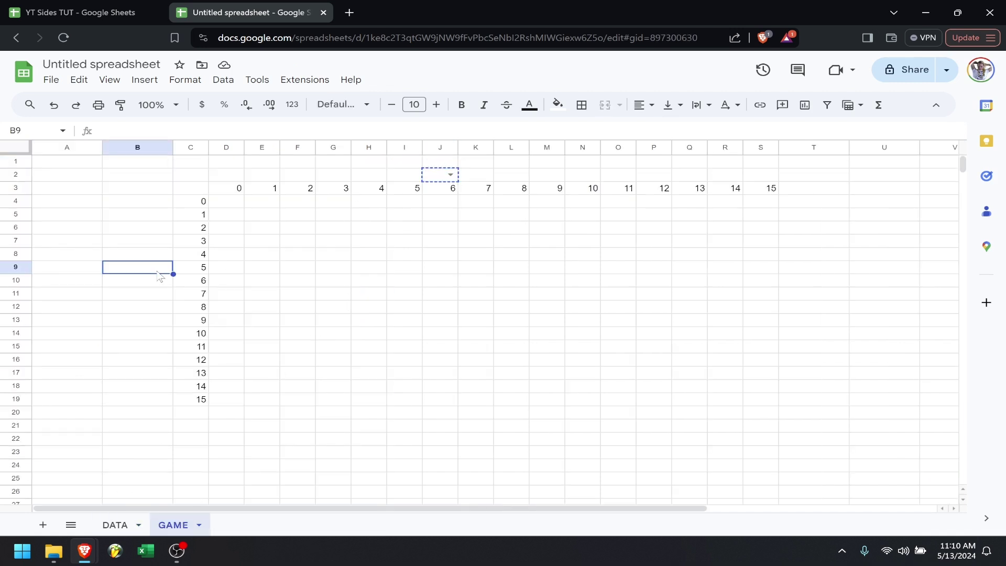
key(ctrl+v)
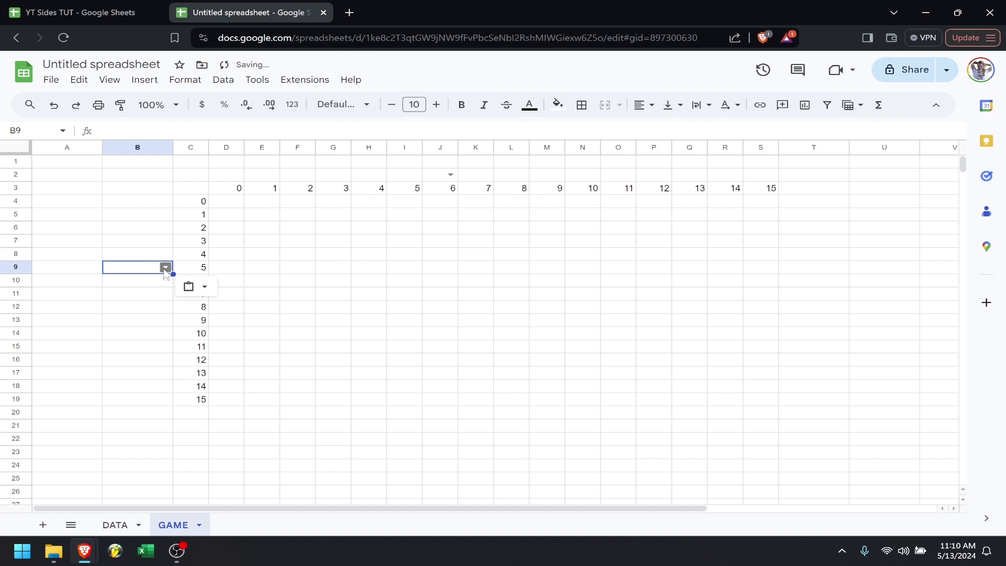
- Choose CIN in the B9 team dropdown and BOS in the J2 team dropdown
click(165, 266)
click(137, 388)
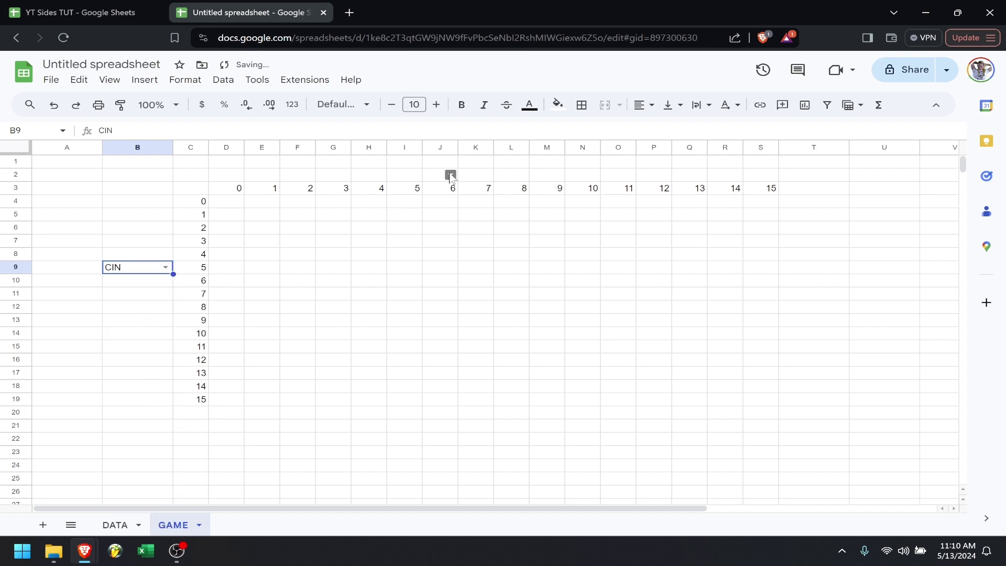
click(450, 174)
click(437, 244)
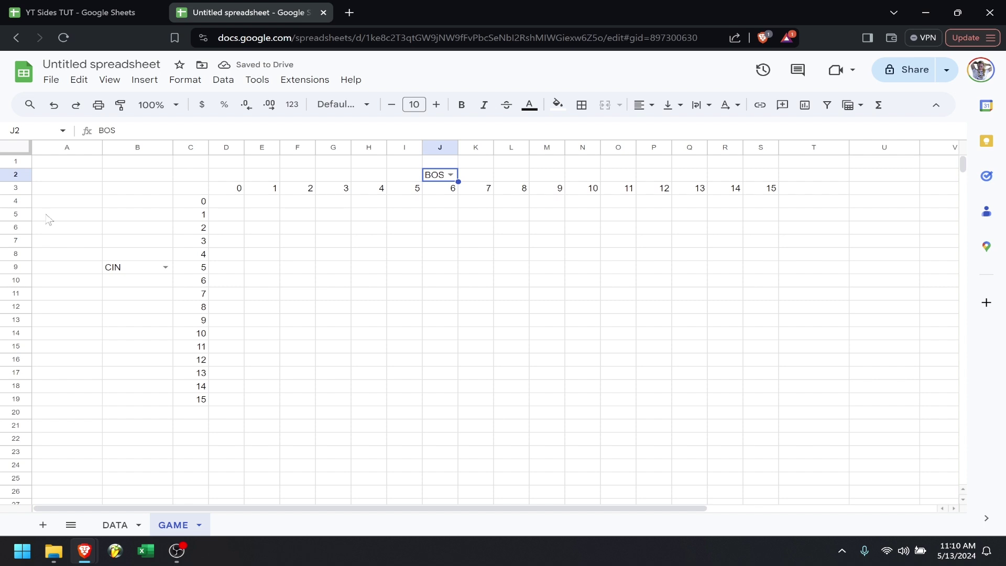
- Start an IMPORTHTML formula in cell A50 of the DATA sheet, with a nested VLOOKUP as its first argument
click(114, 525)
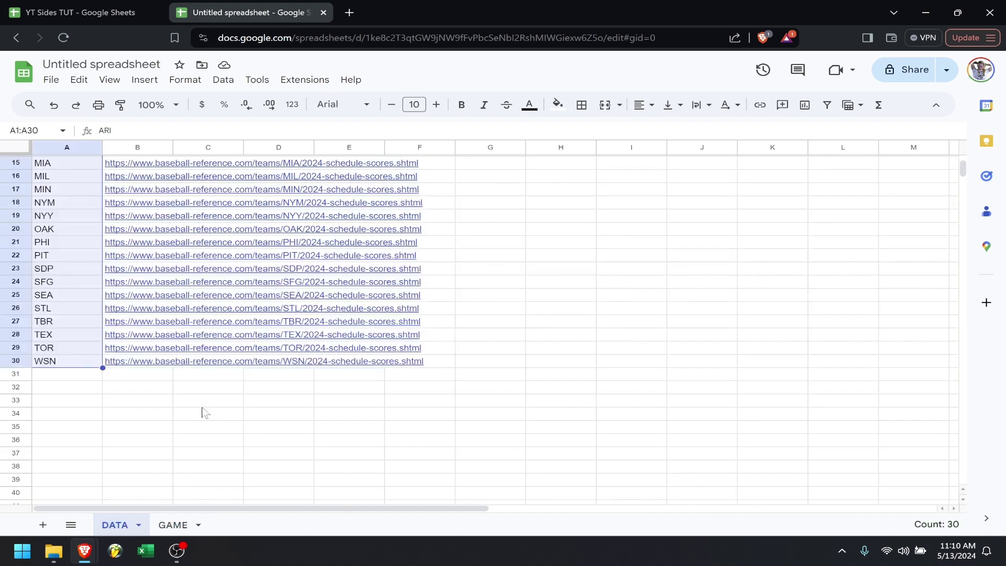
scroll(149, 404, down, 5)
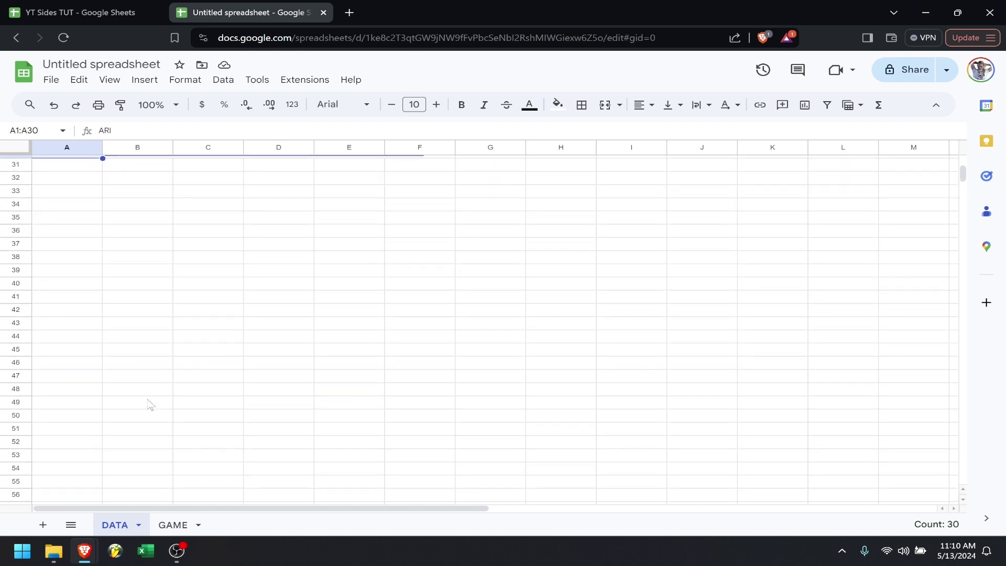
click(86, 403)
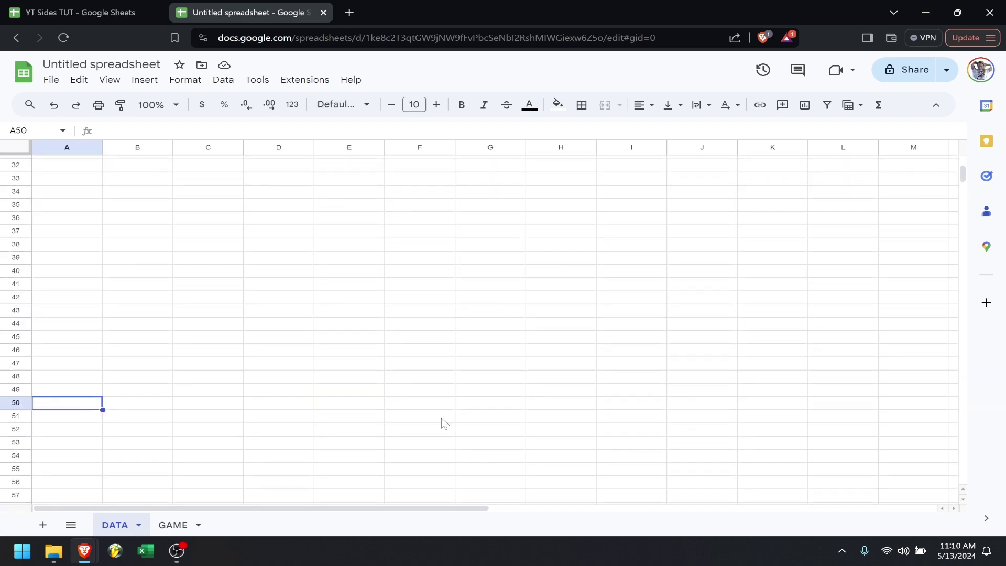
text(=impo)
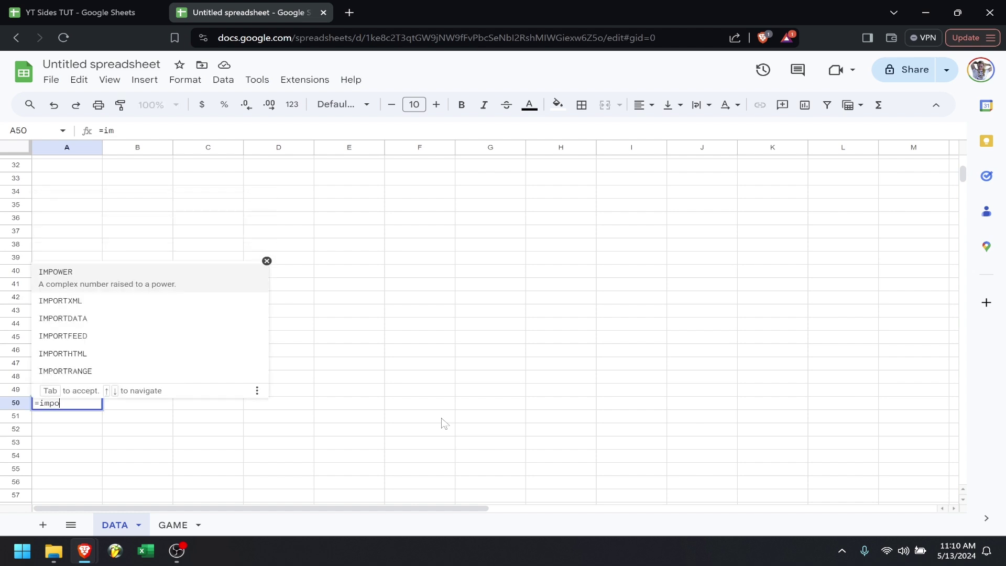
text(rth)
key(Tab)
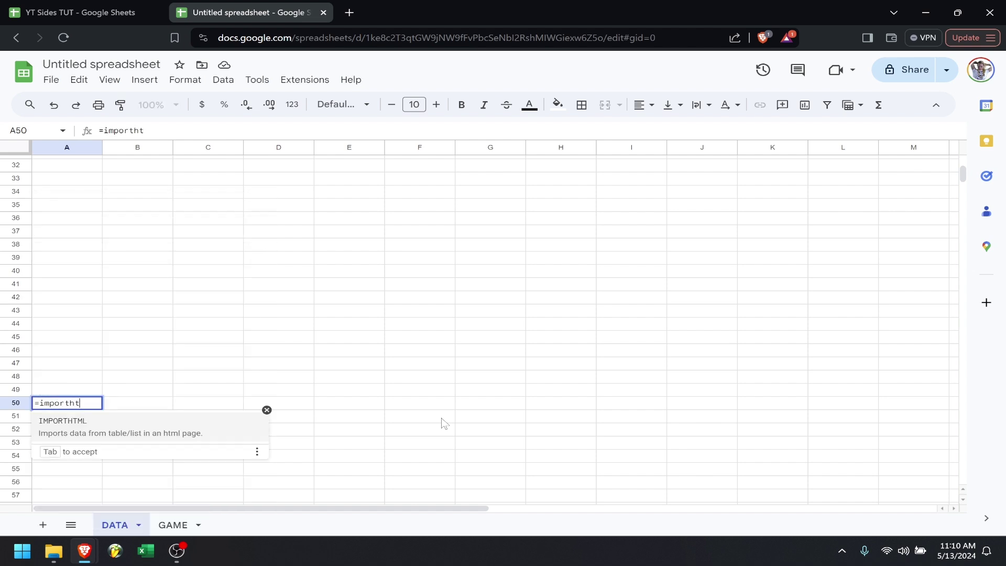
text(vl)
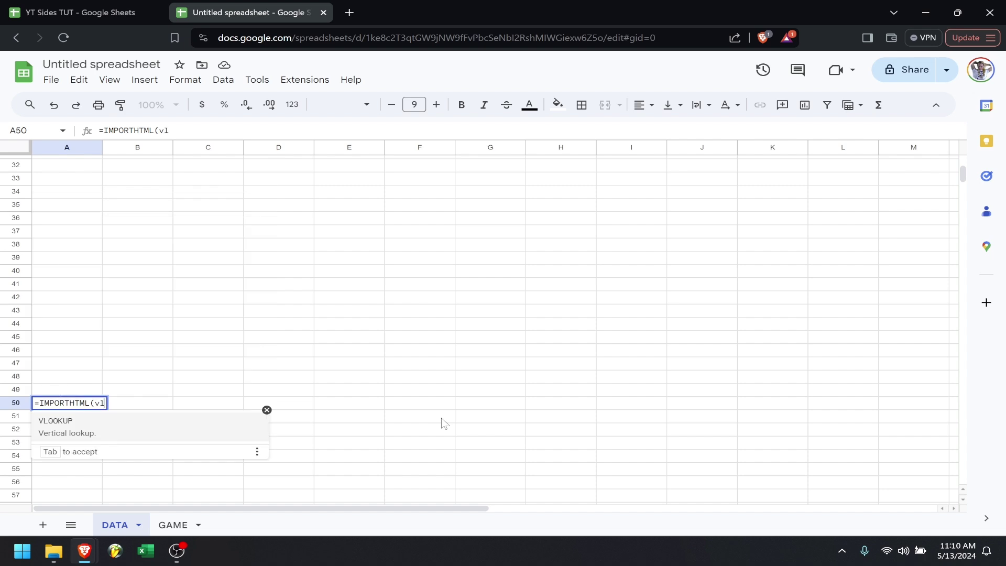
key(Tab)
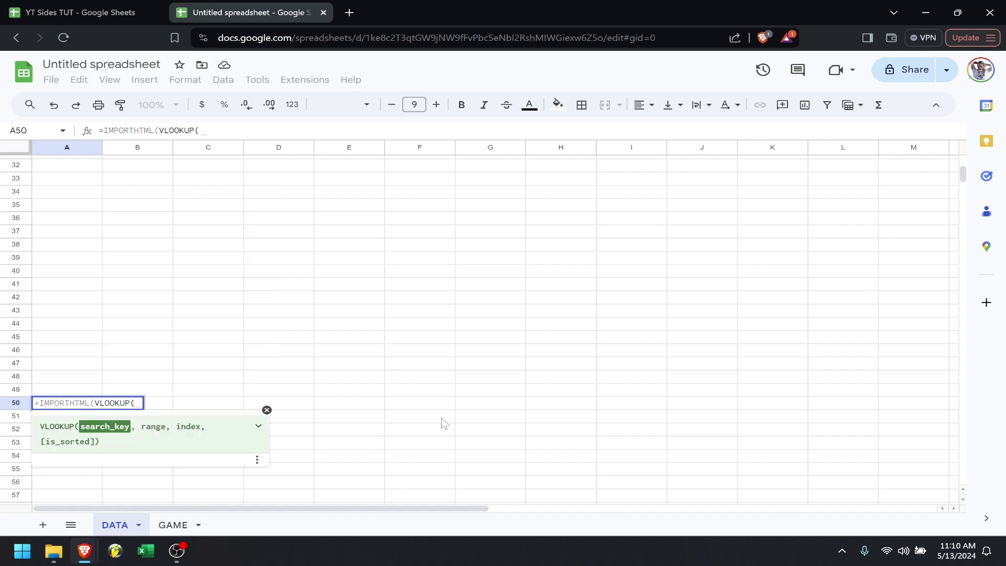
- Use the team selected in GAME!J2 as the search key of the nested VLOOKUP
click(172, 524)
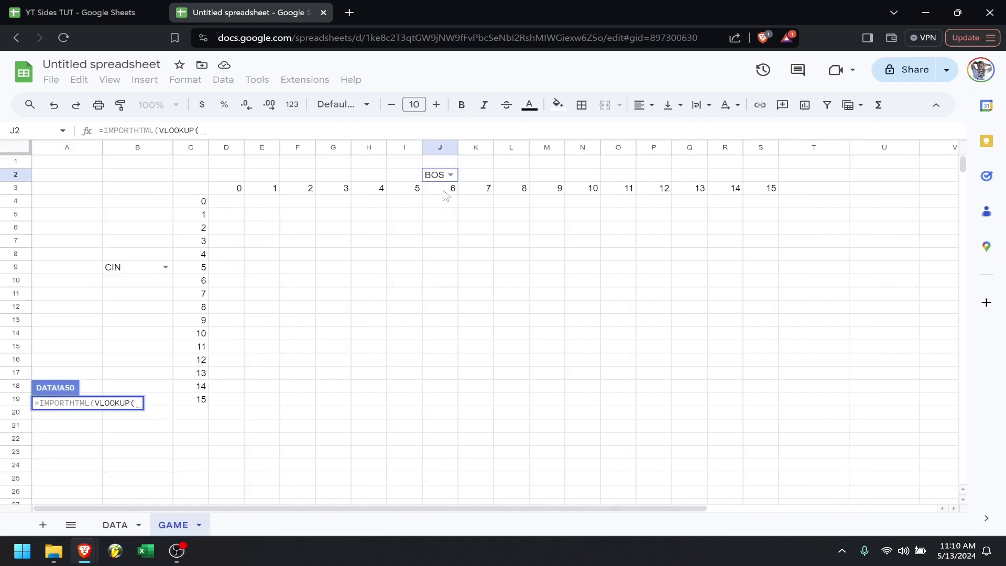
click(433, 178)
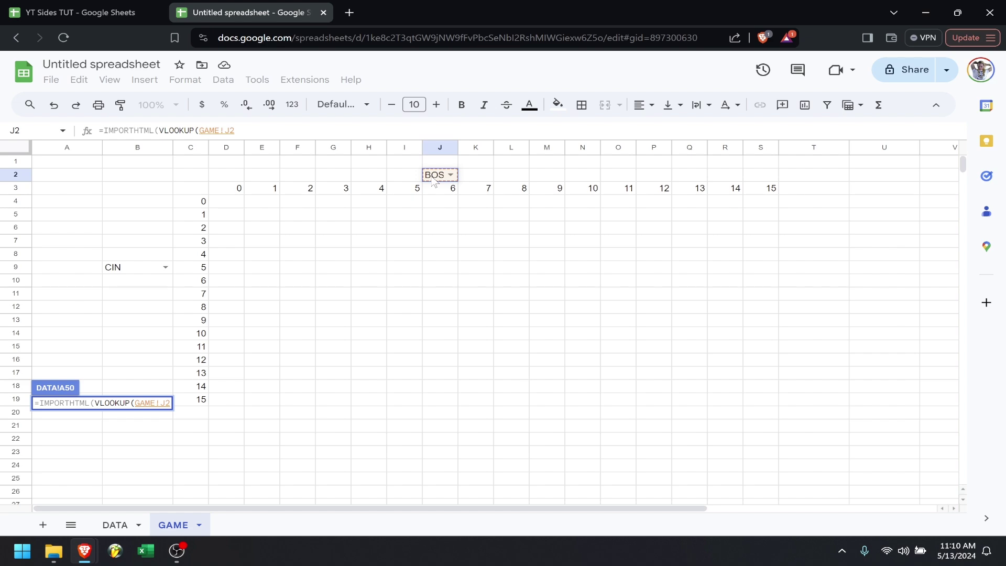
text(,)
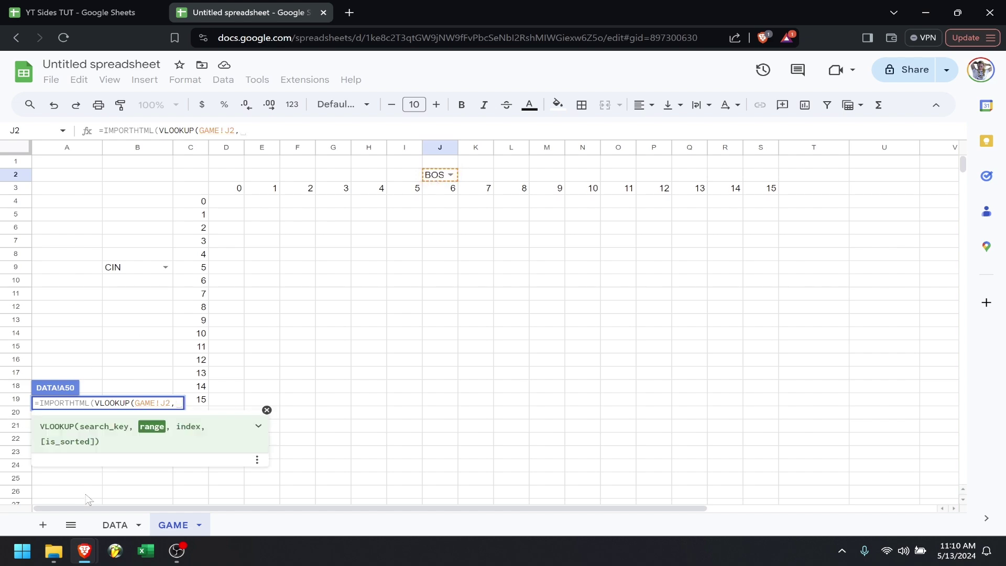
- Complete the nested VLOOKUP's arguments with DATA range A1:B30, column index 2 and is_sorted 0
click(115, 525)
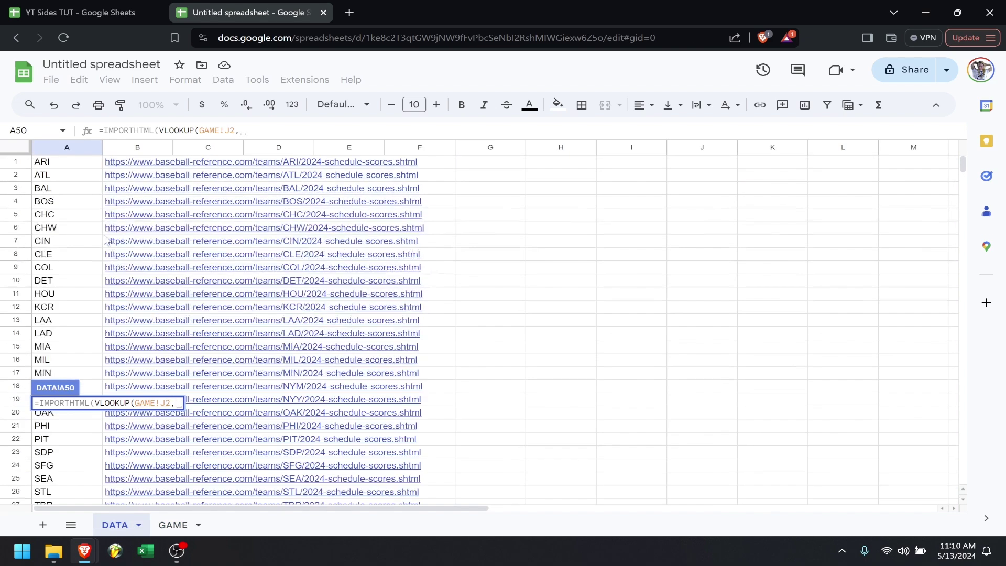
click(76, 166)
scroll(112, 233, down, 7)
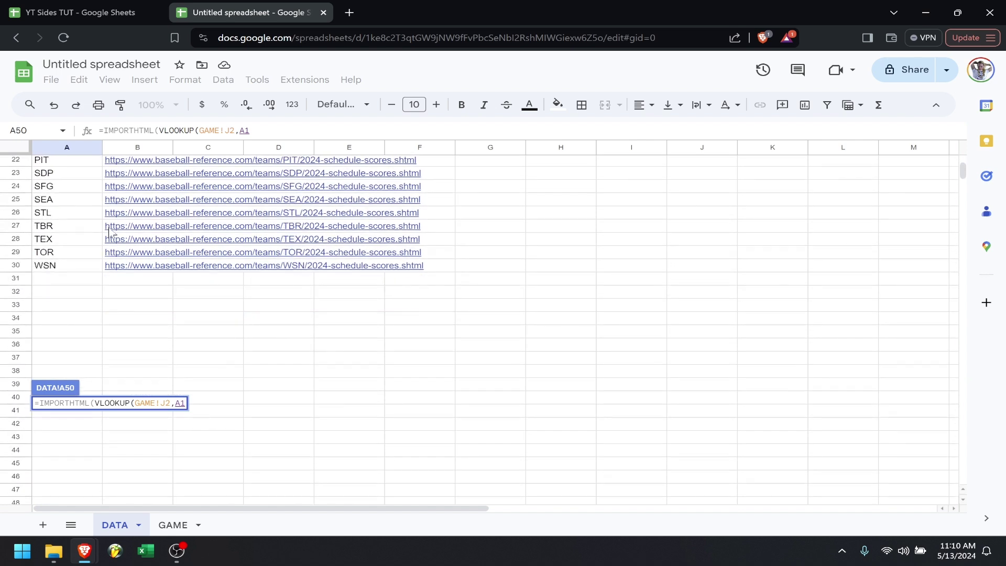
shift+click(94, 263)
key(shift+Right)
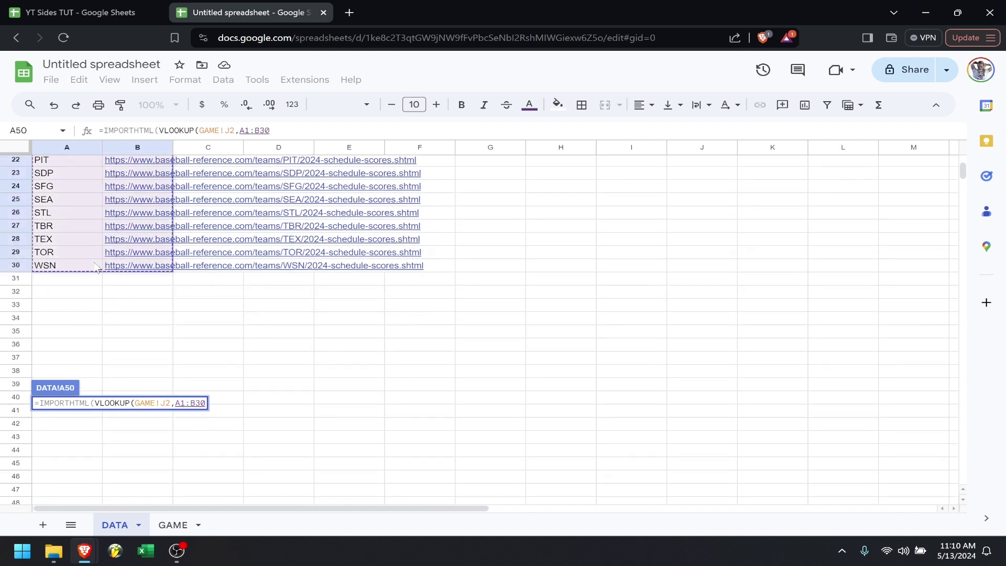
text(,2)
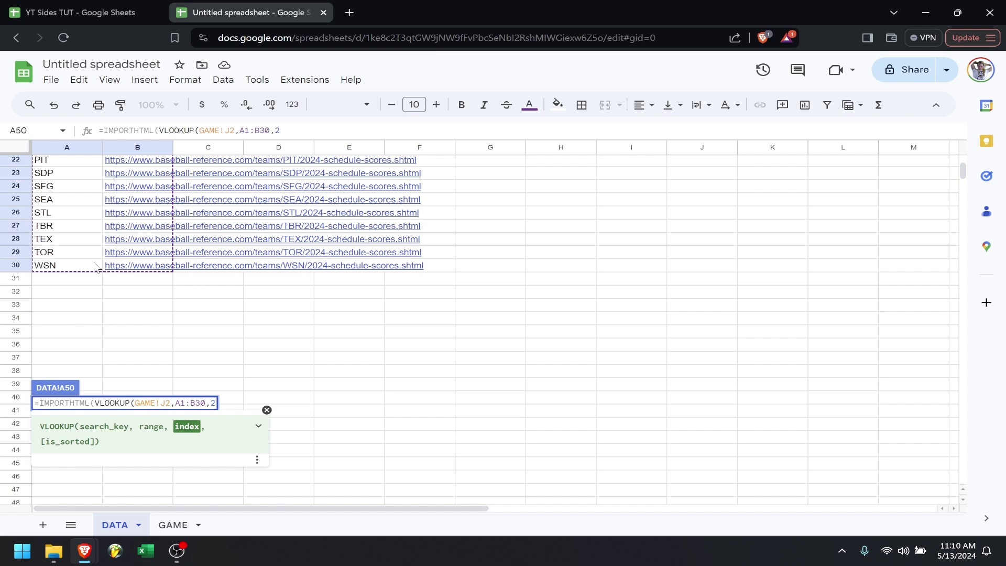
text(,0)
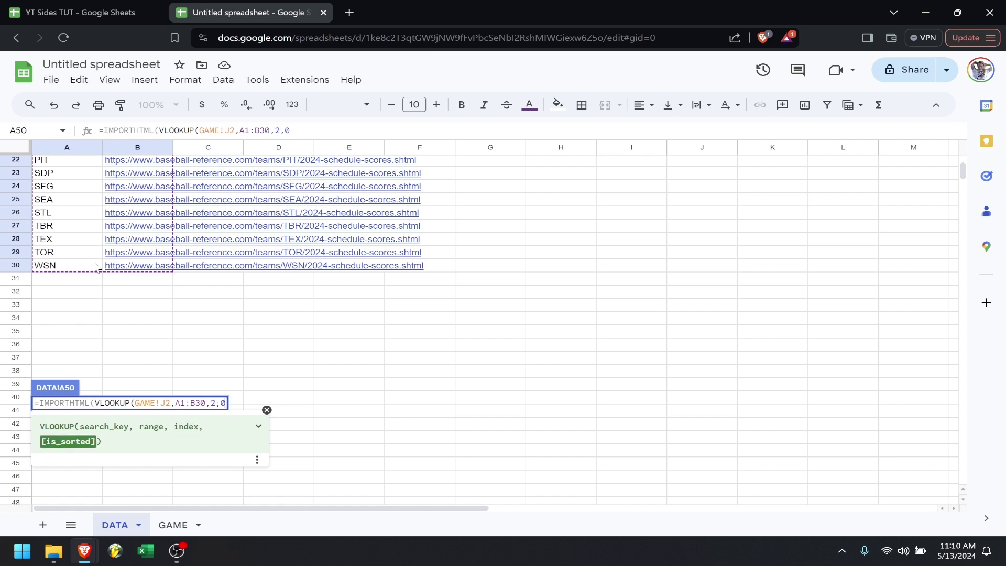
- Finish the IMPORTHTML formula with the "table" query and index 1, and allow it to access external data
text(),"table",)
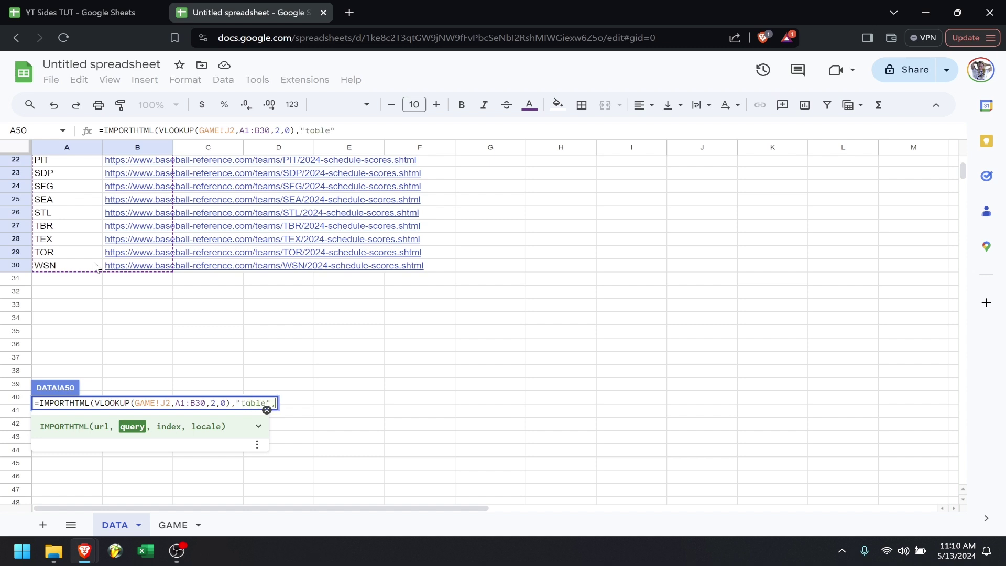
text(1))
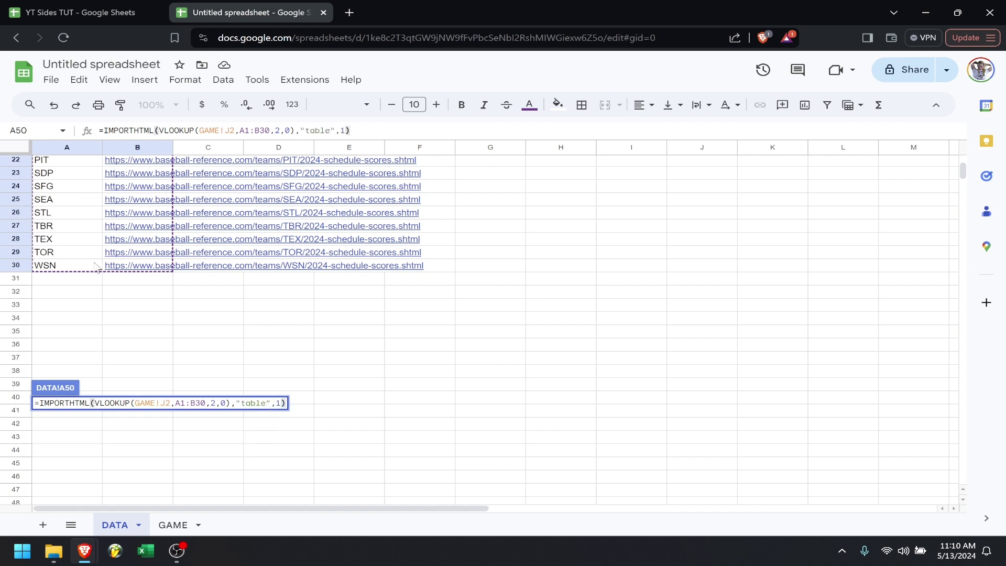
key(Return)
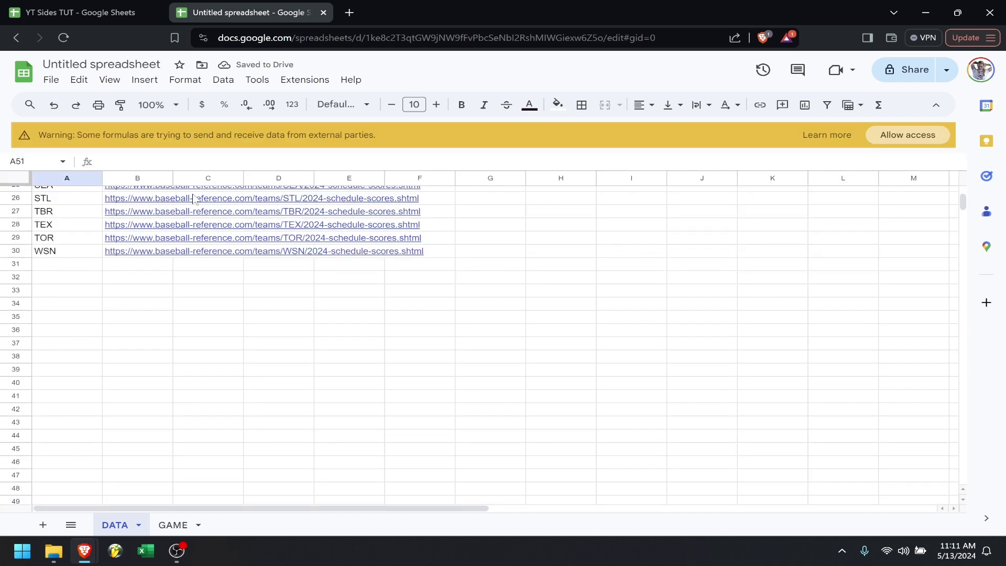
click(931, 135)
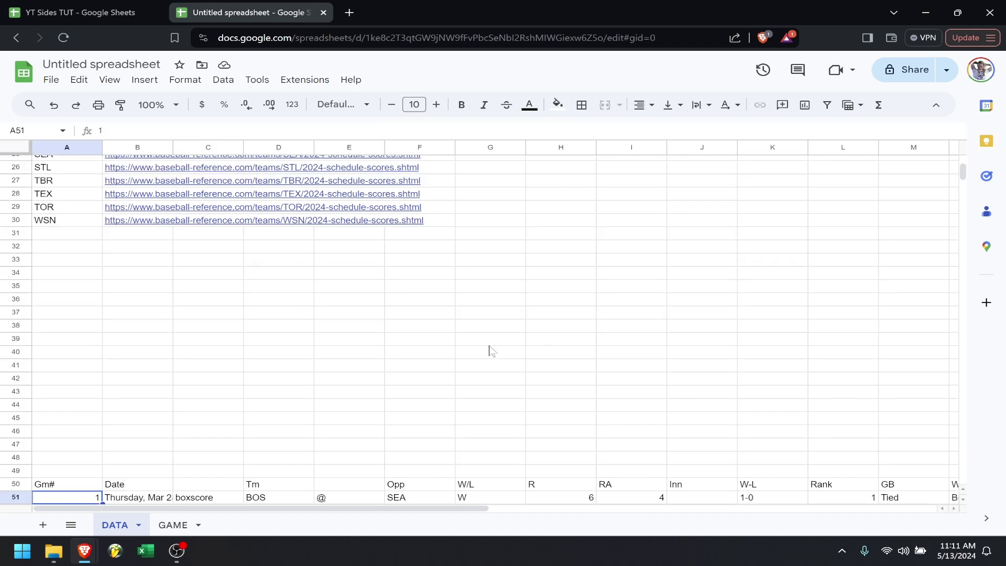
scroll(492, 351, down, 3)
scroll(490, 349, down, 5)
scroll(490, 349, up, 2)
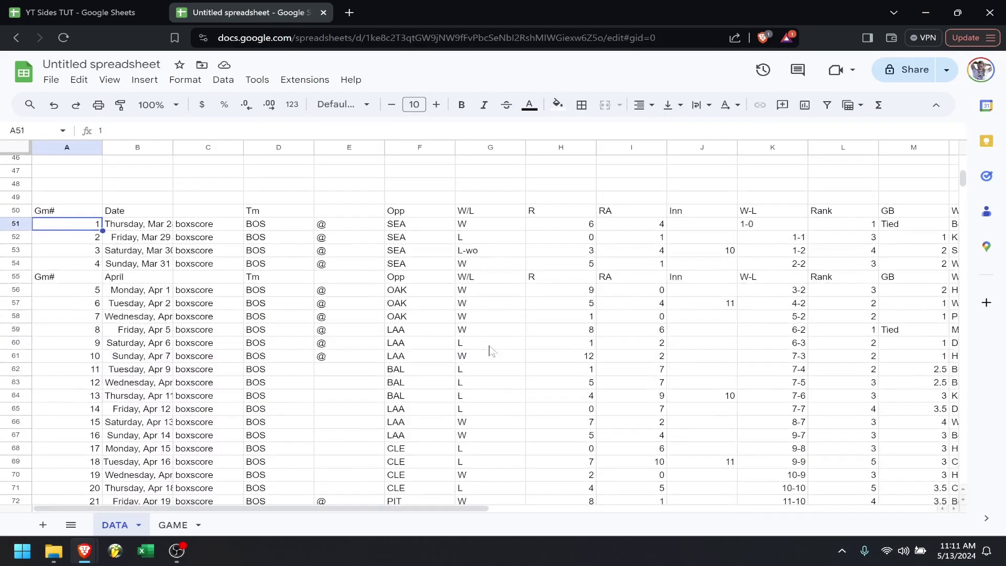
- Copy the IMPORTHTML formula text from cell A50 of the DATA sheet into cell A250
click(91, 215)
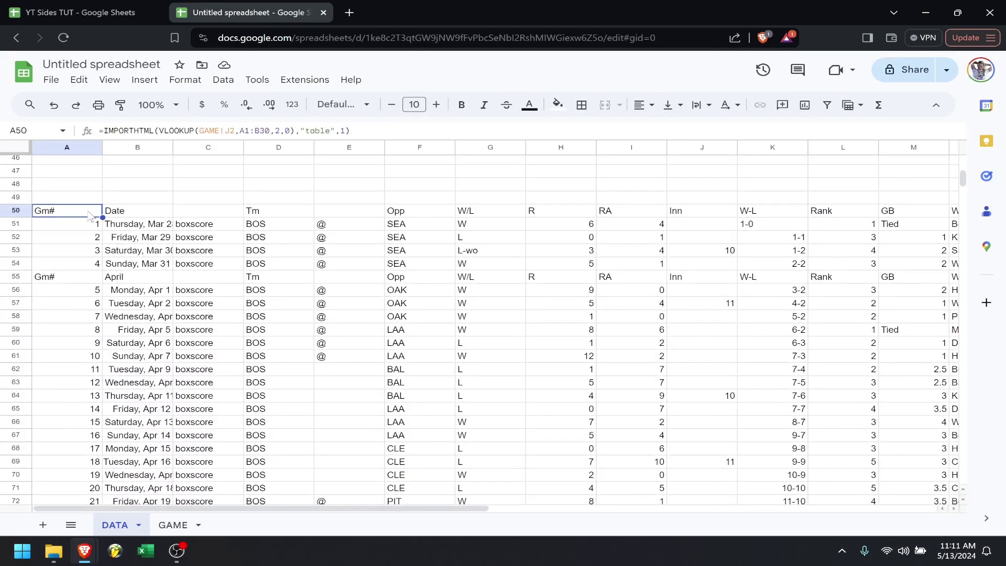
double_click(90, 215)
key(ctrl+a)
key(ctrl+c)
key(Return)
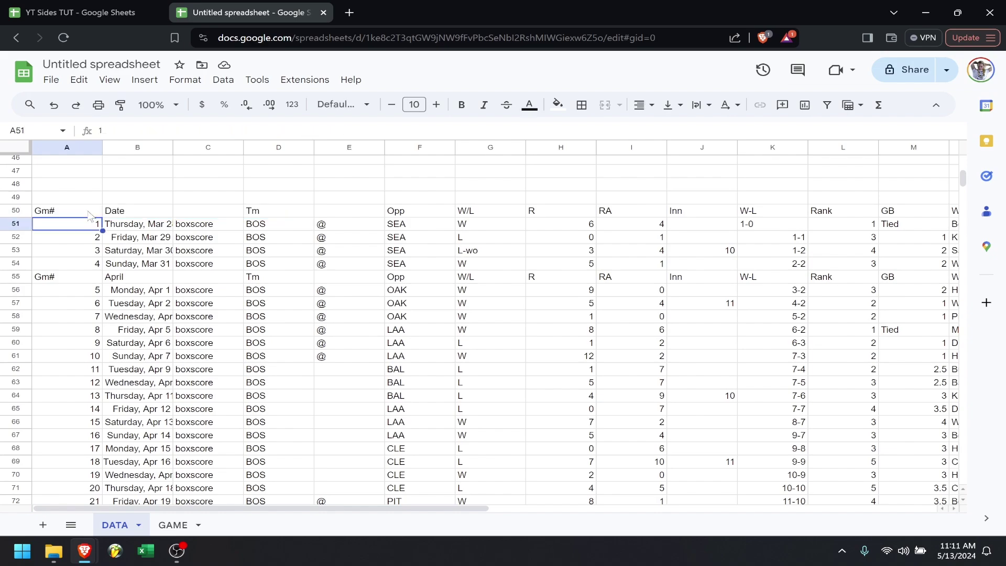
scroll(131, 290, down, 20)
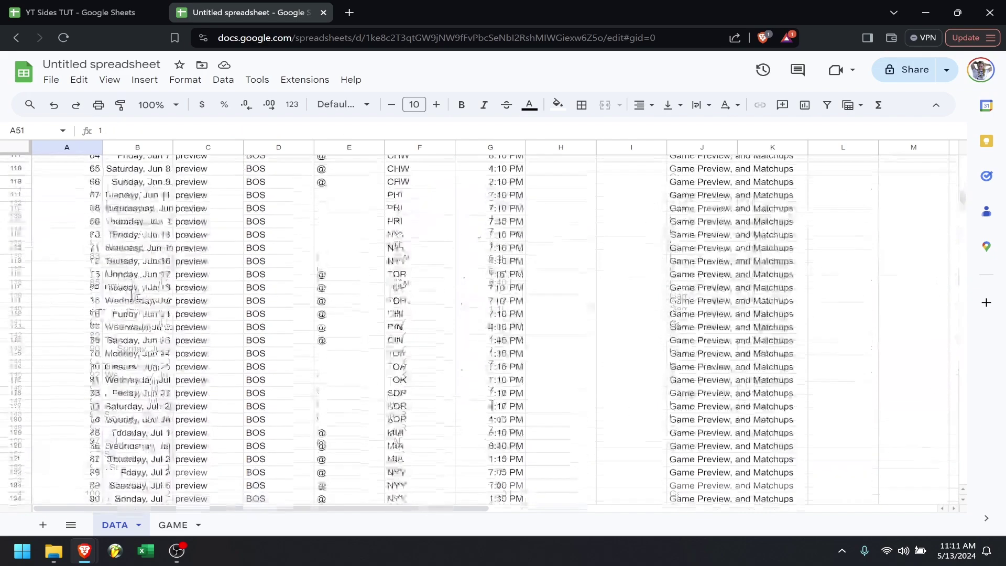
scroll(132, 290, down, 20)
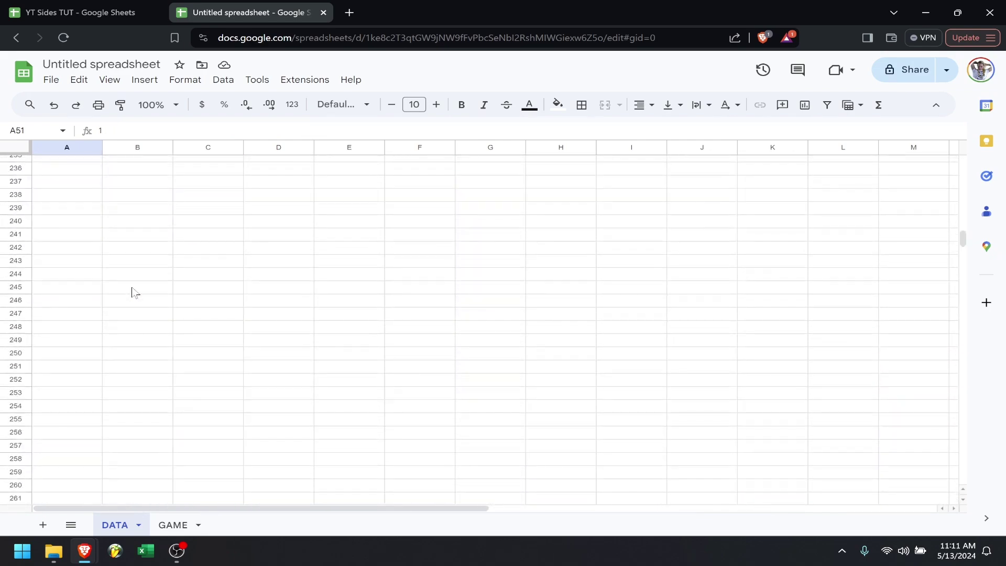
scroll(132, 291, down, 1)
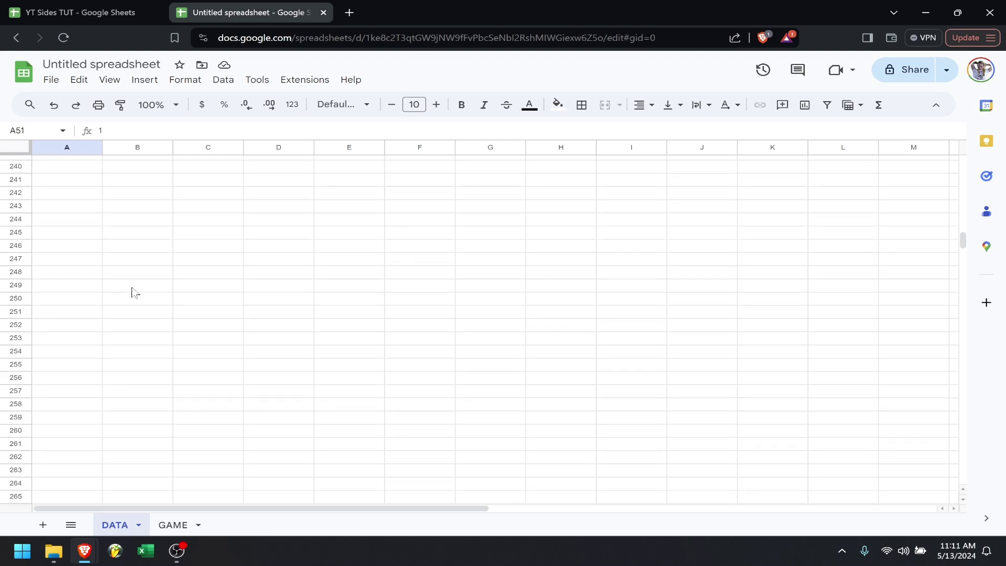
click(96, 299)
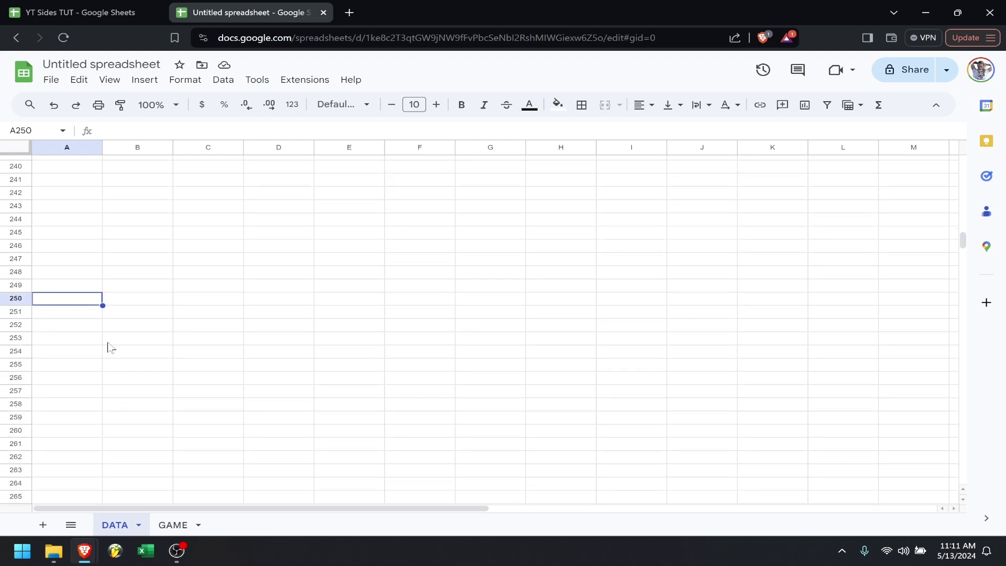
click(174, 526)
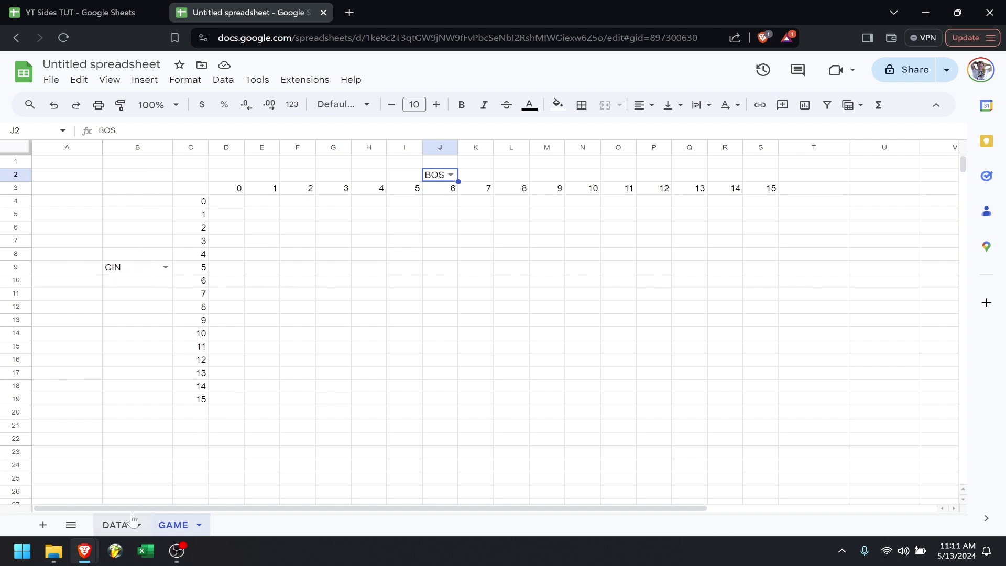
click(115, 525)
key(Return)
key(ctrl+v)
- Change the VLOOKUP search key in the A250 formula to GAME!B9
key(Left)
key(Left)
key(Left)
key(Left)
key(Left)
key(Left)
key(Left)
key(Left)
key(Left)
key(Left)
key(Left)
key(Left)
key(Left)
key(Left)
key(Left)
key(Left)
key(Left)
key(Left)
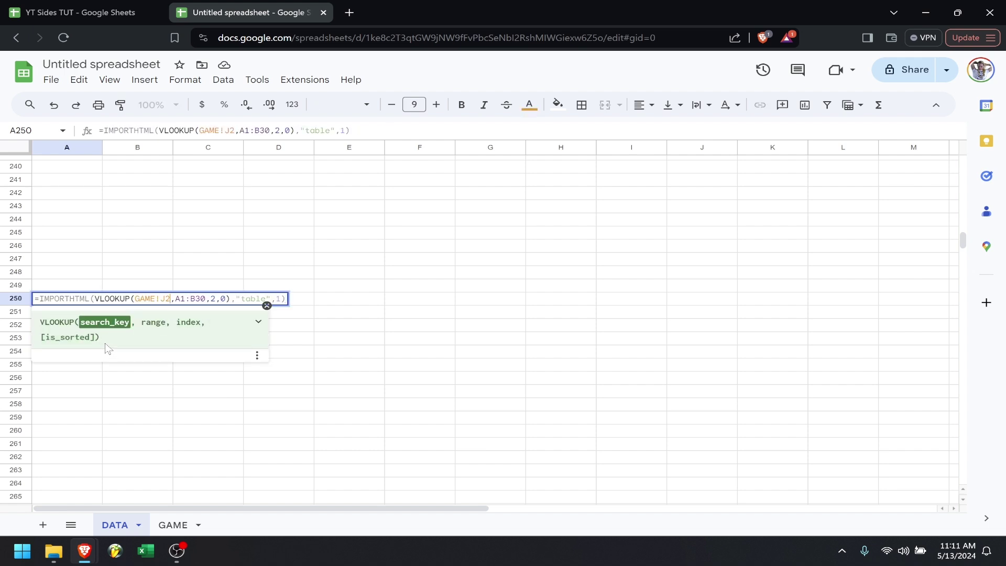
key(BackSpace)
key(BackSpace)
text(B9)
key(Return)
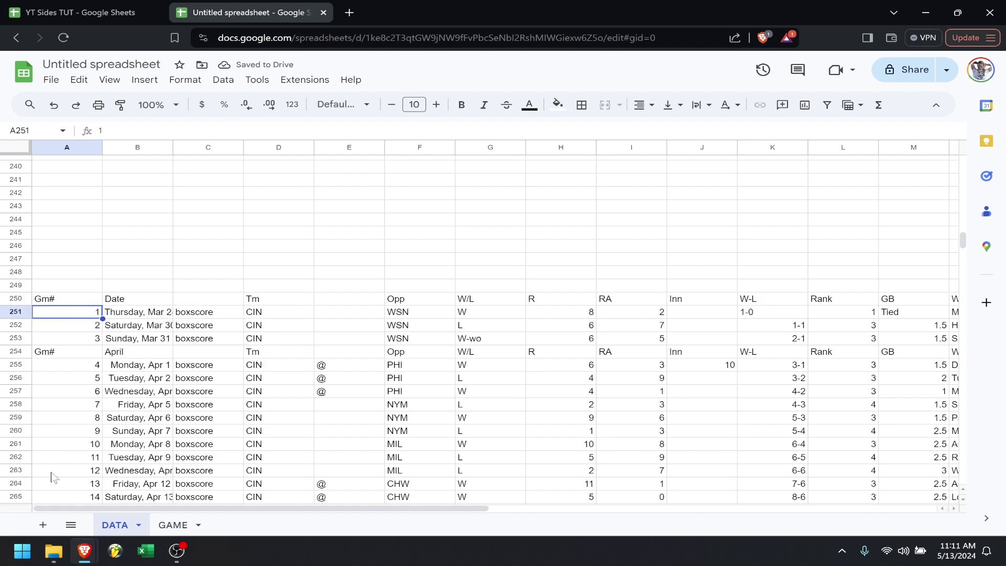
- Add a new sheet after DATA and rename it AVG
click(43, 524)
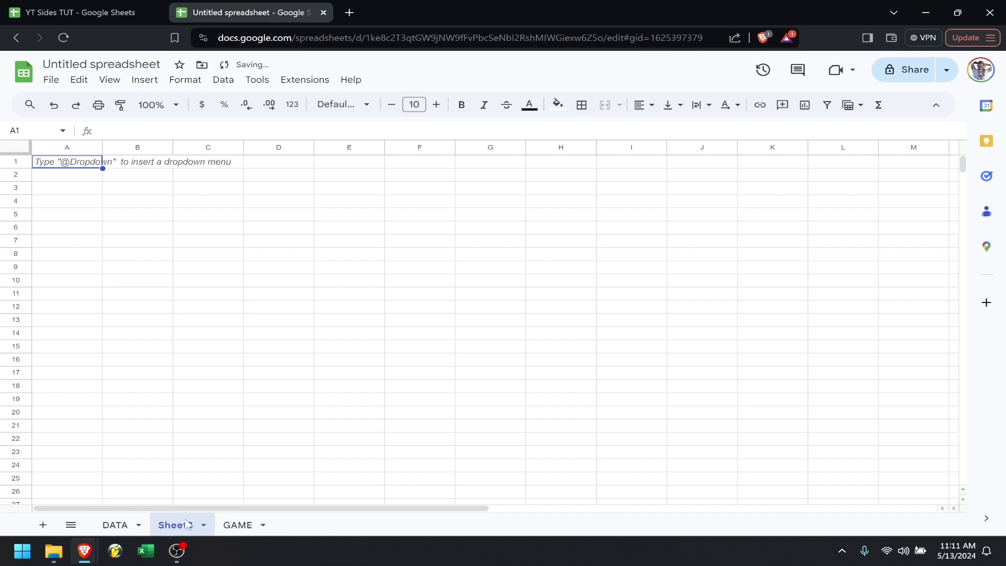
click(203, 525)
mouse_move(224, 386)
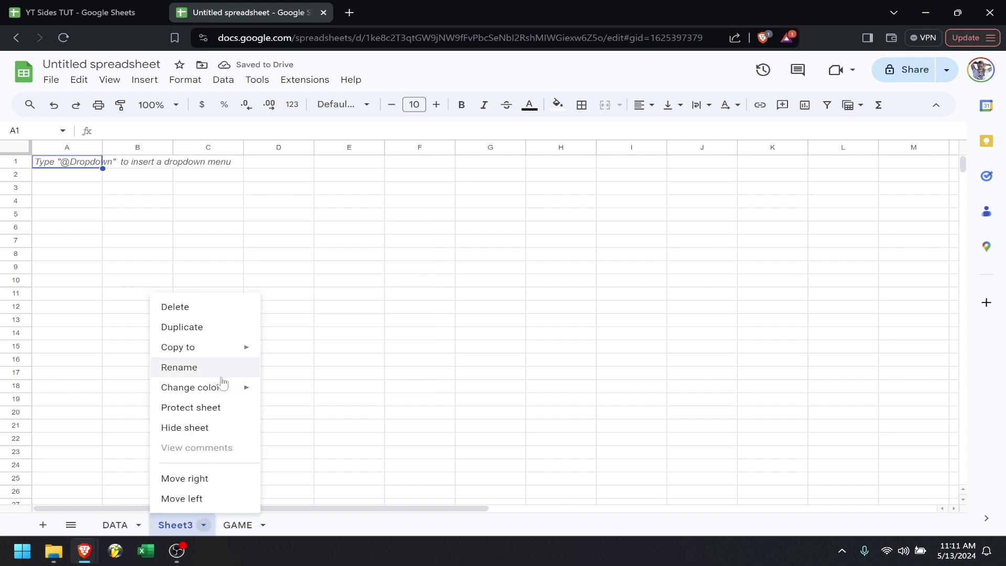
click(219, 370)
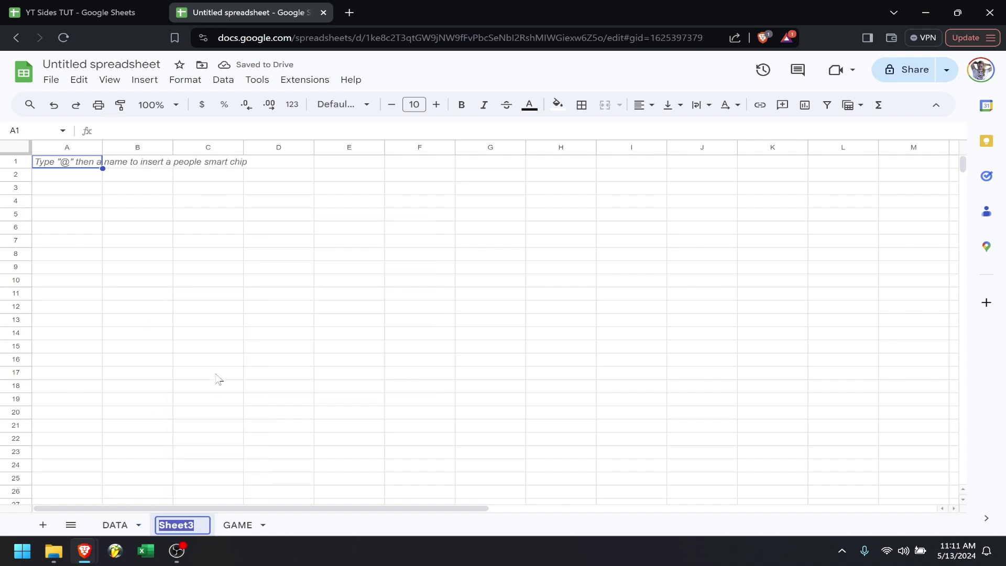
text(AVG)
key(Return)
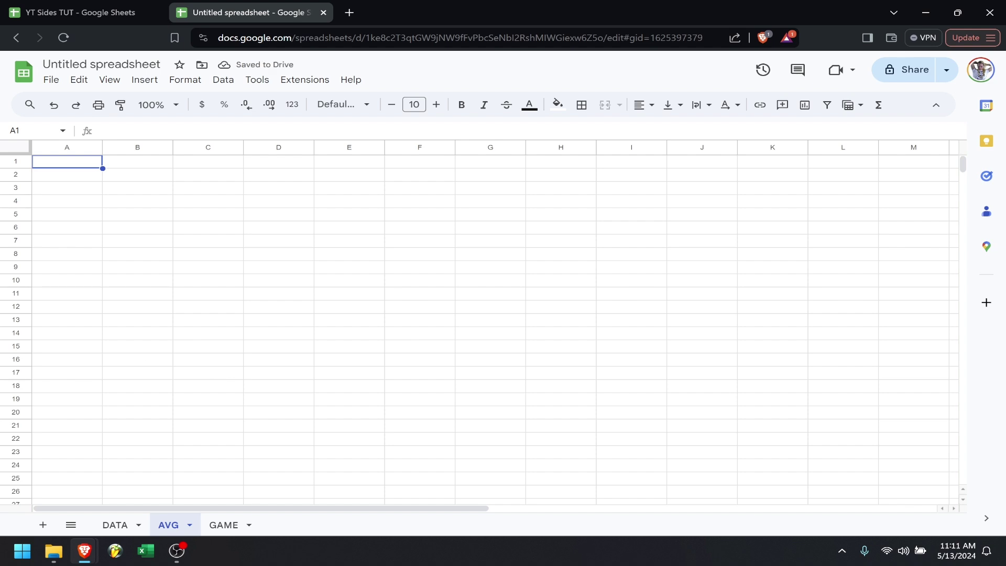
- Link cell B1 of the AVG sheet to the team selected in GAME!J2
click(122, 165)
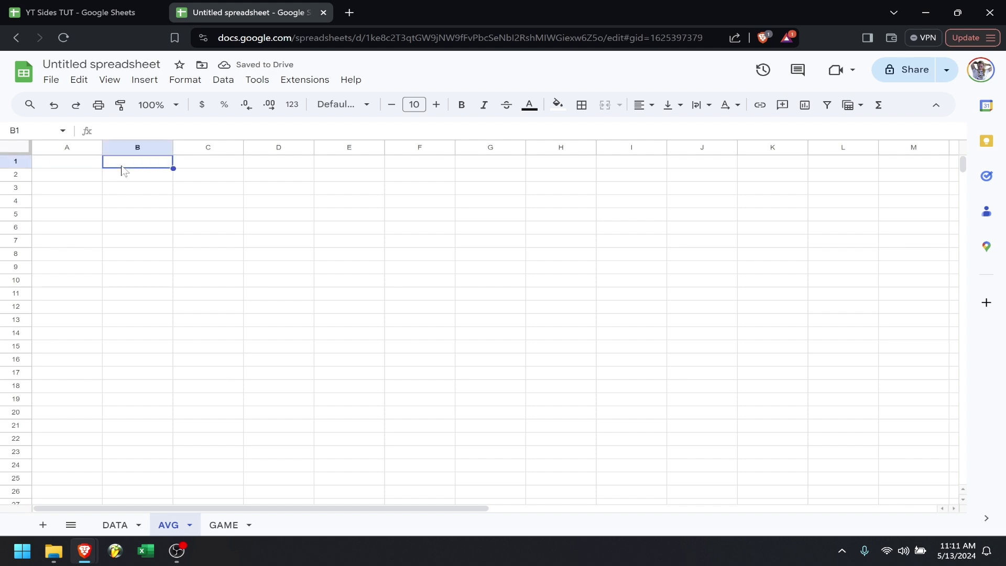
text(=)
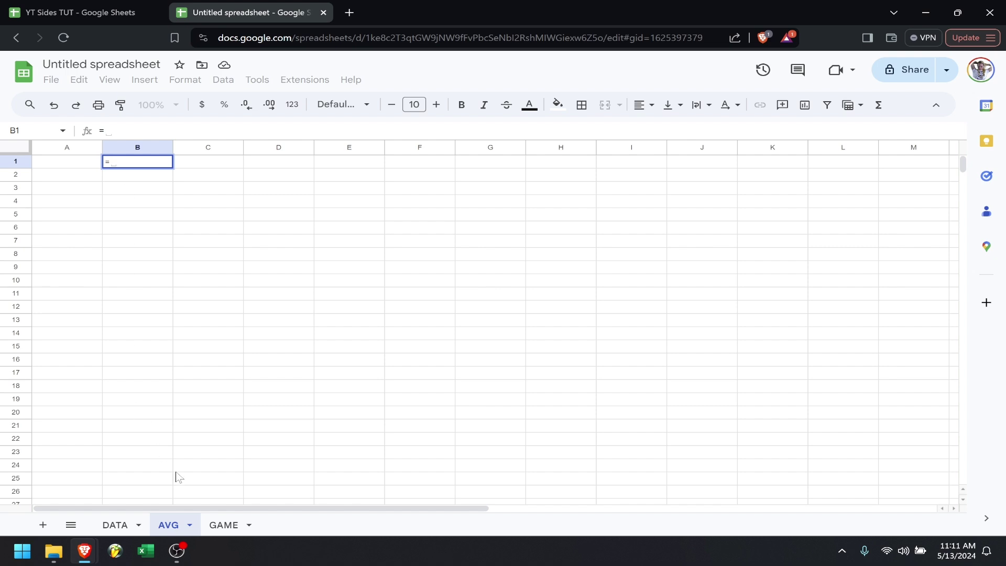
click(220, 524)
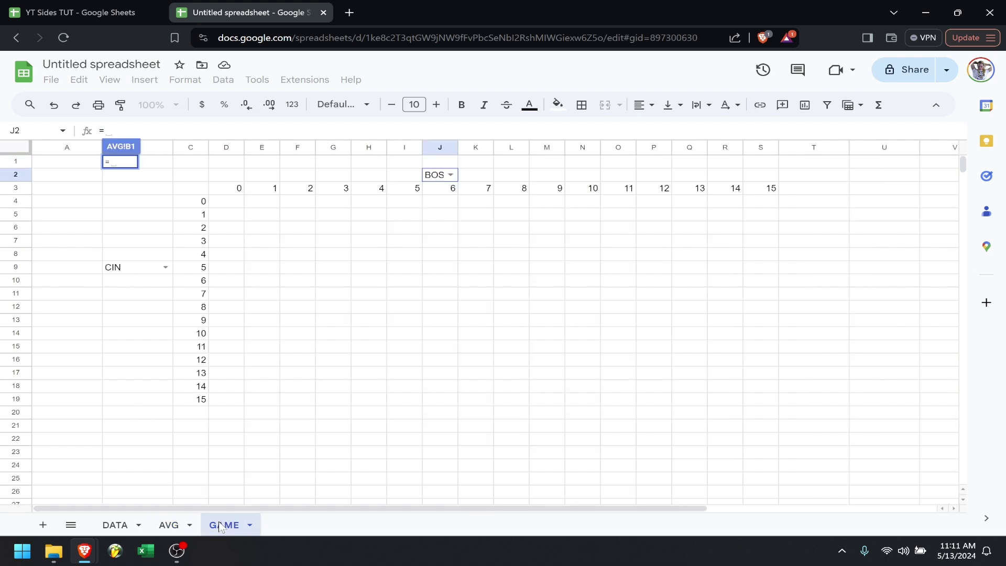
click(432, 178)
key(Return)
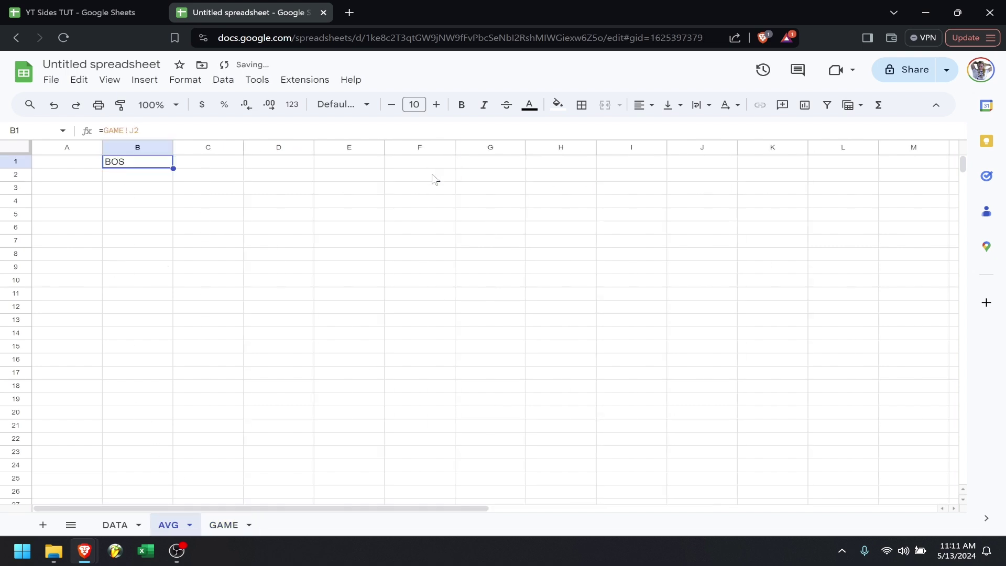
- Link cell C1 of the AVG sheet to the team selected in GAME!B9
key(Right)
text(=)
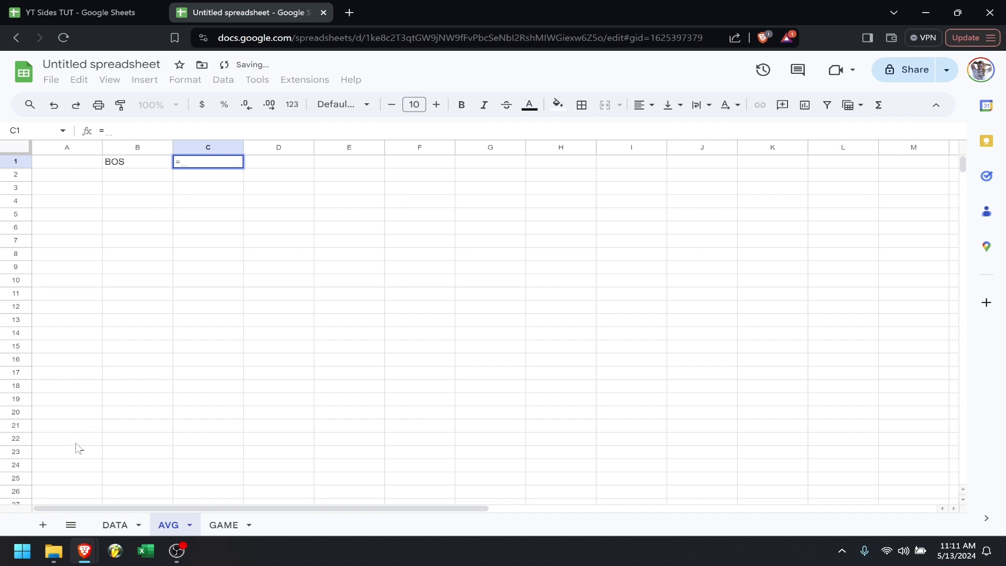
click(223, 525)
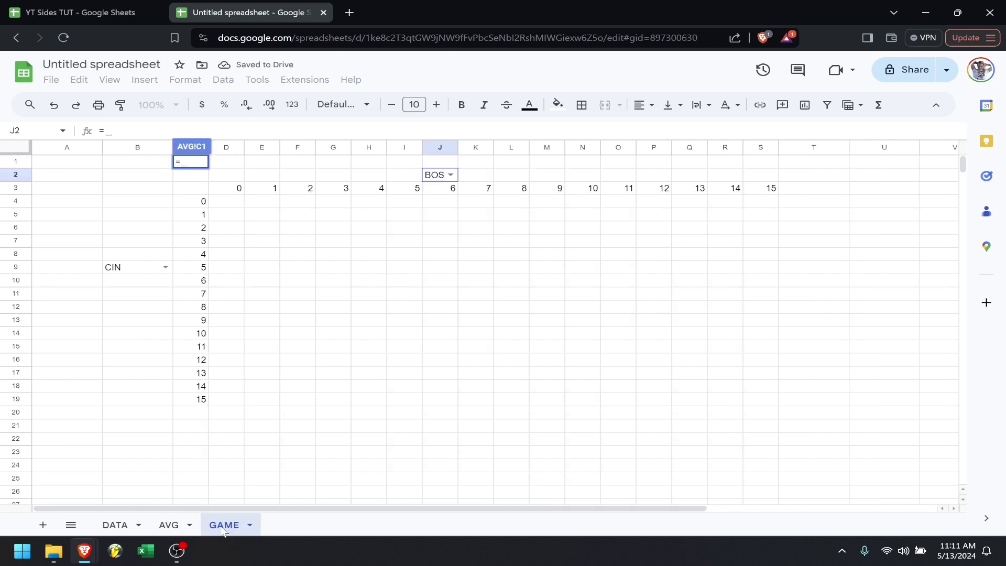
click(139, 275)
key(Return)
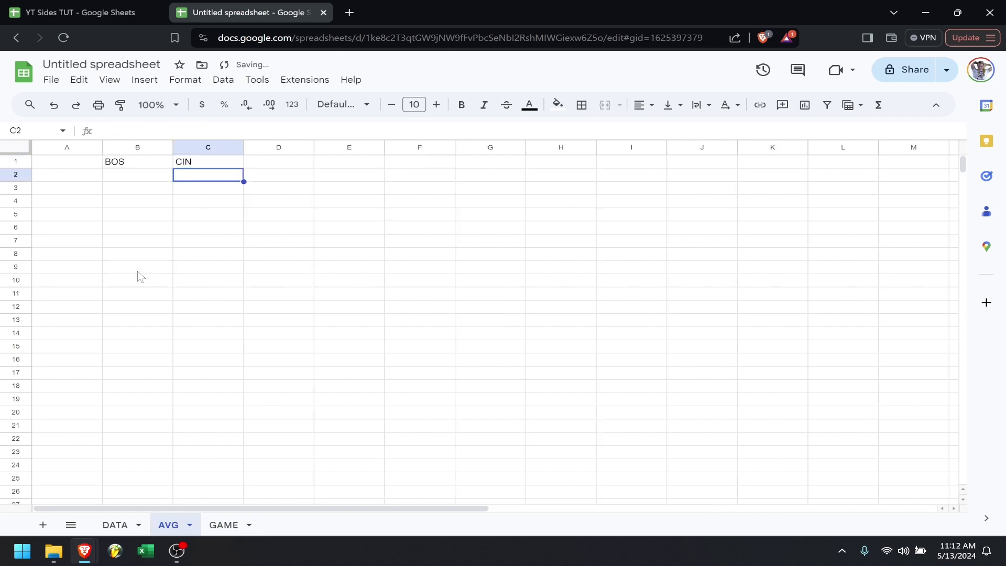
- Label cells A2 to A6 of the AVG sheet Q1, Q3, LOW, HIGH and ADJ AVG
key(Left)
key(Left)
key(Down)
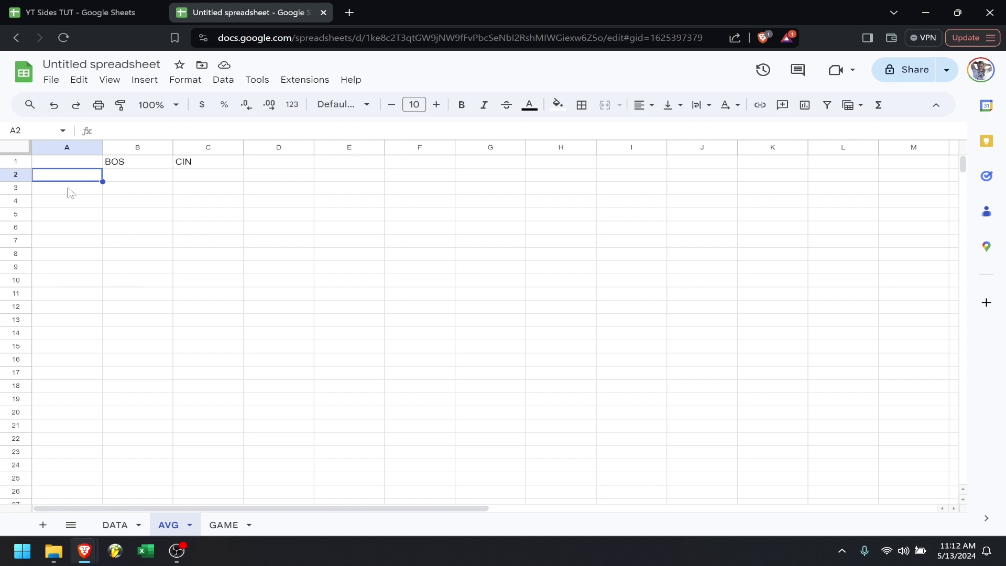
text(Q1)
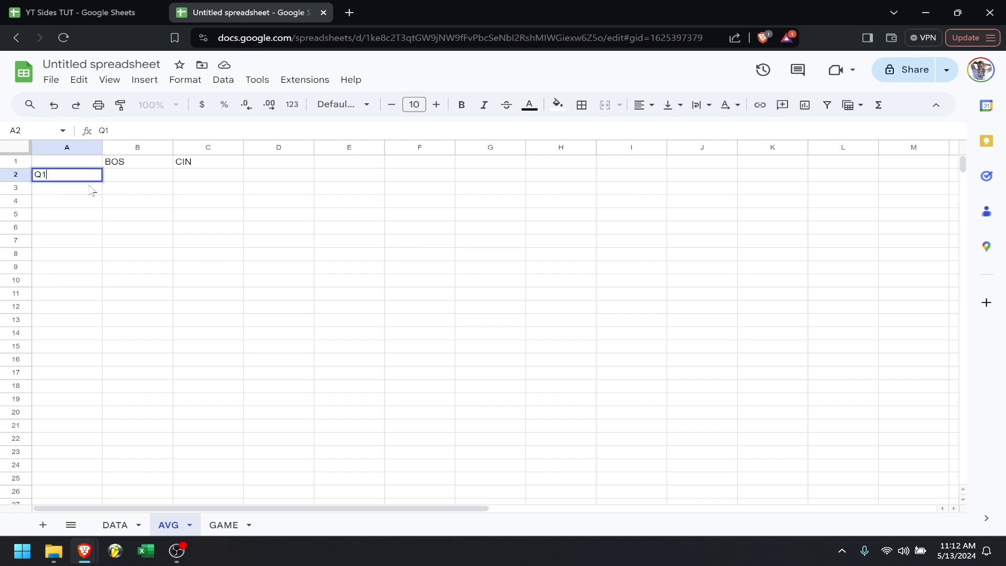
key(Return)
text(Q3)
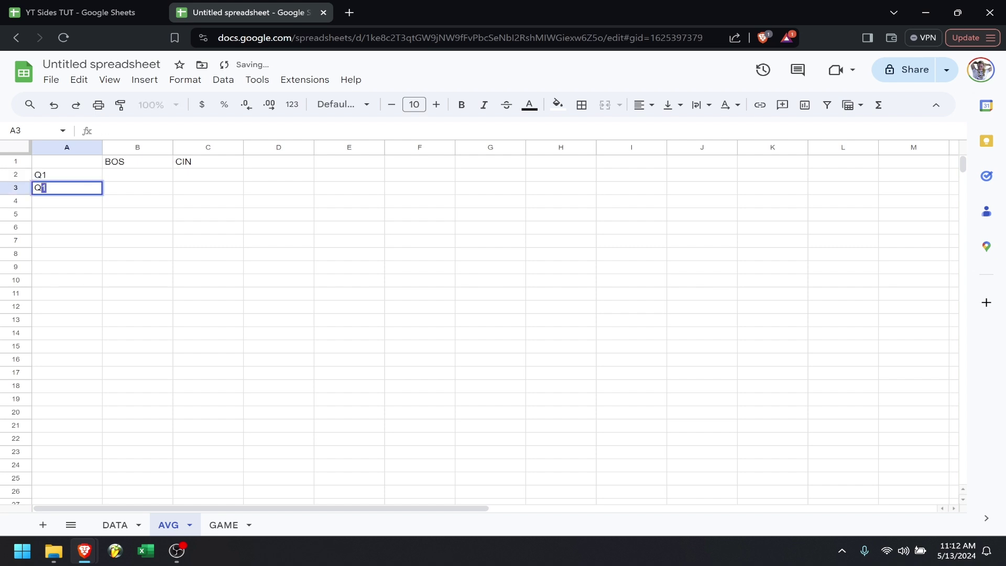
key(Return)
text(LOW)
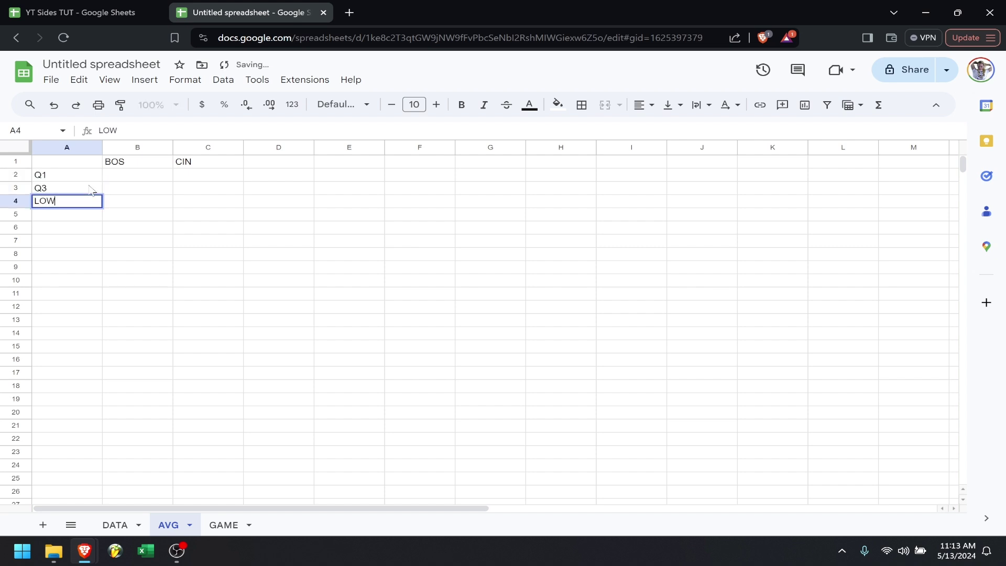
key(Return)
text(HIGH)
key(Return)
text(ADJ AVG)
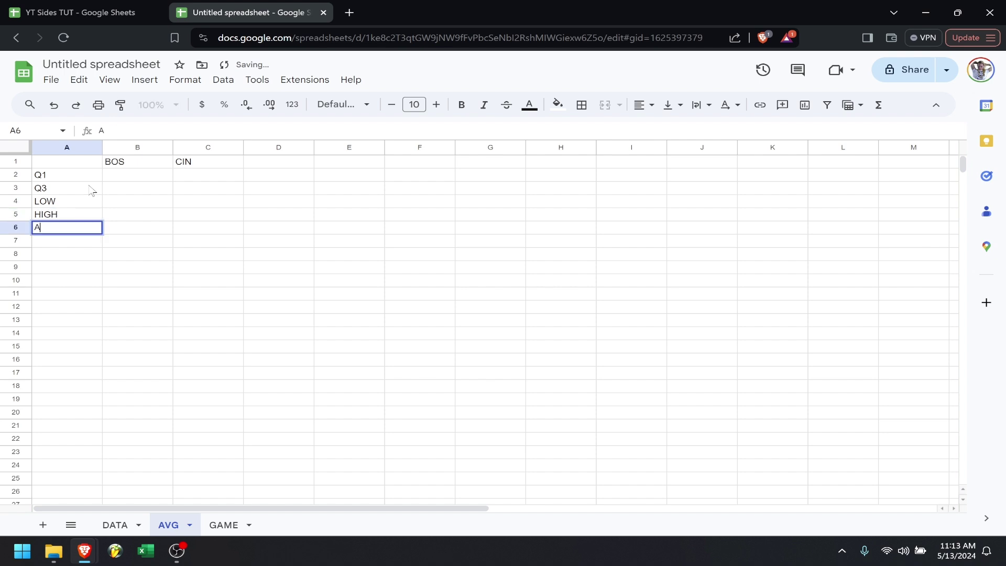
key(Return)
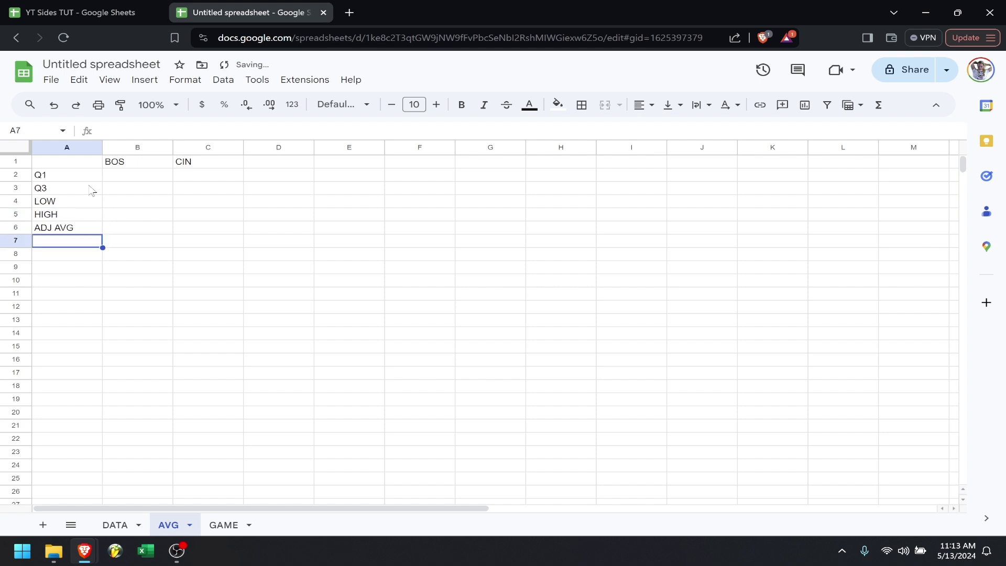
- Calculate the BOS first quartile of runs in B2 with =QUARTILE(DATA!H50:H249,1)
click(130, 178)
text(=)
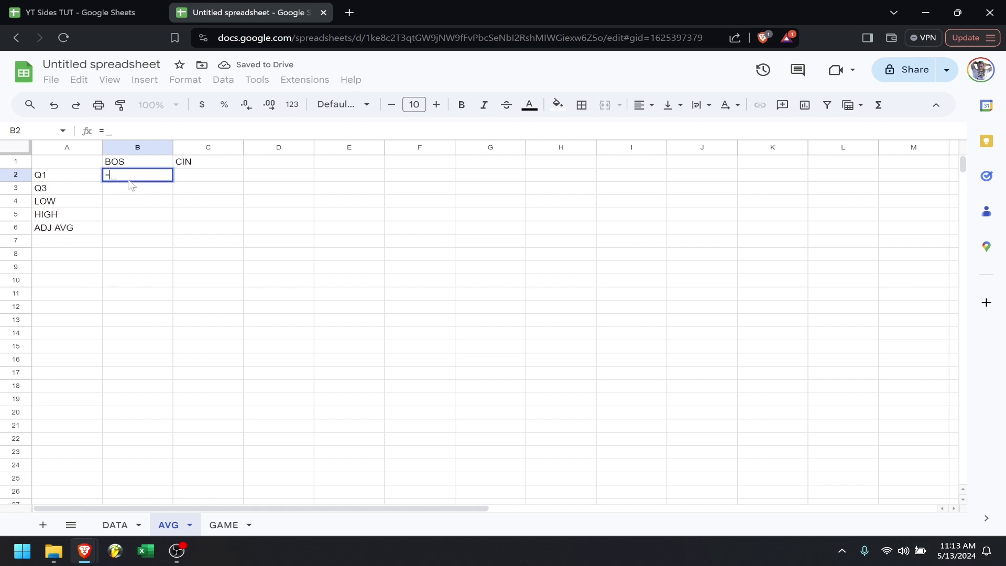
text(quar)
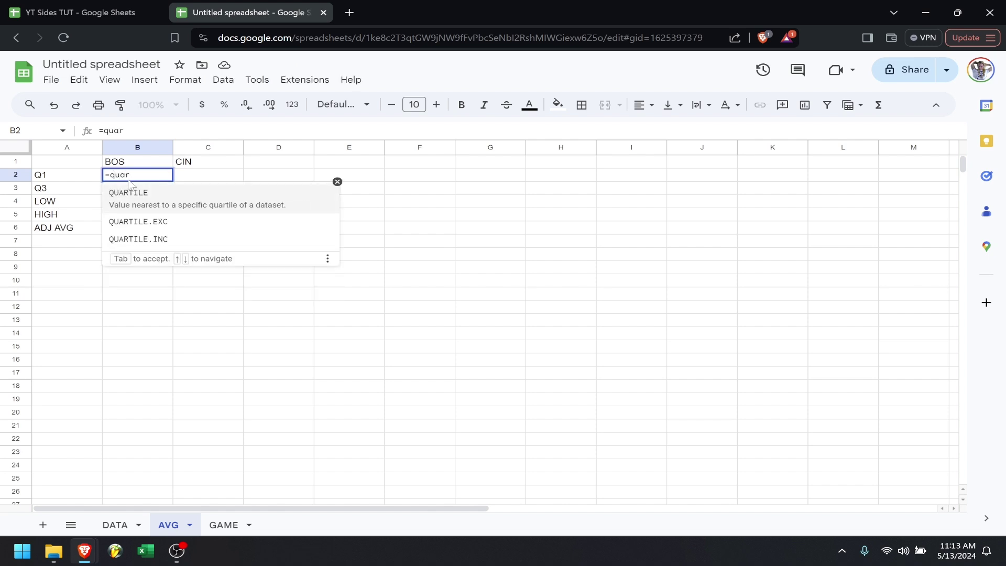
key(Tab)
click(118, 524)
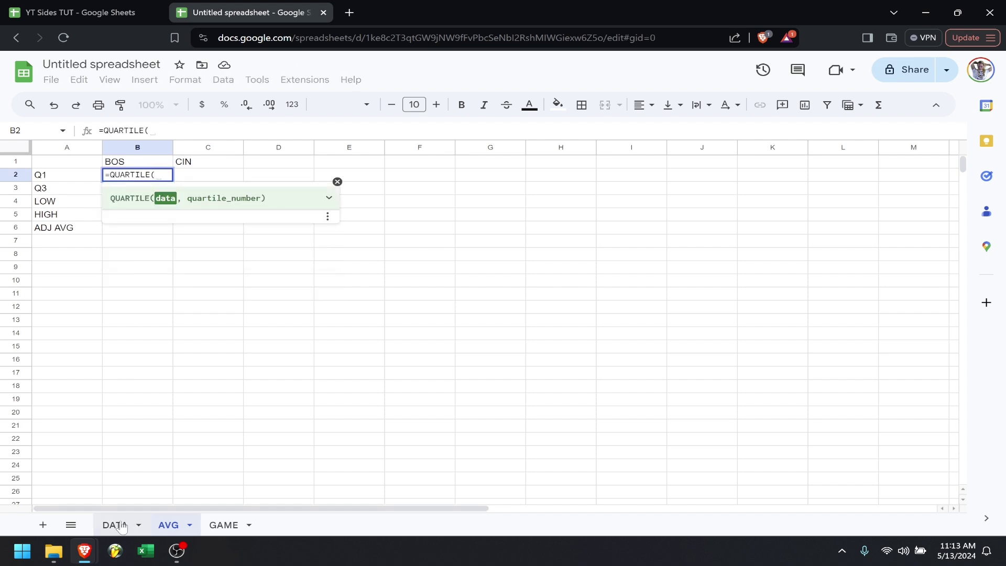
scroll(443, 350, up, 20)
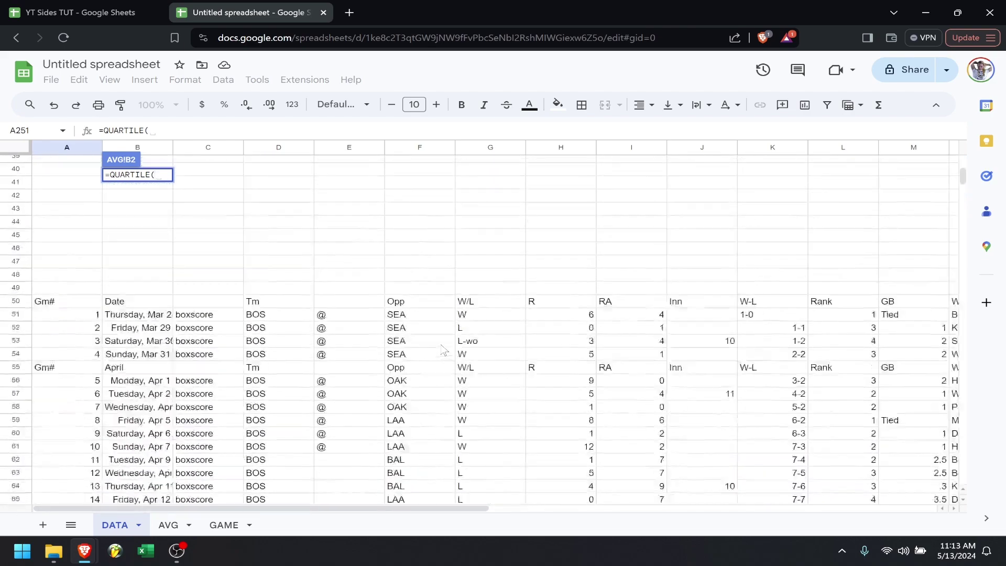
scroll(443, 350, down, 5)
scroll(443, 350, down, 5)
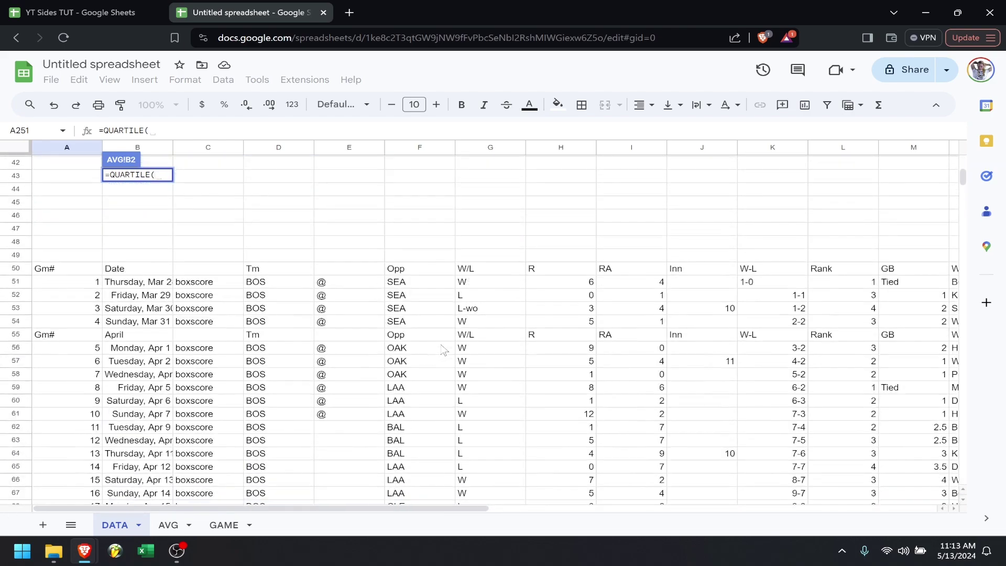
click(575, 269)
scroll(585, 360, down, 20)
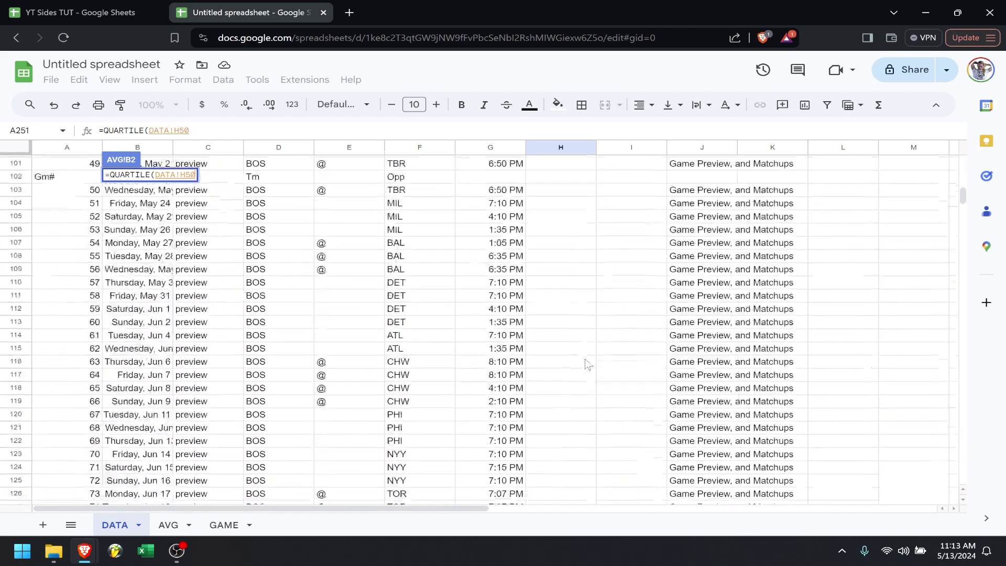
scroll(586, 364, down, 15)
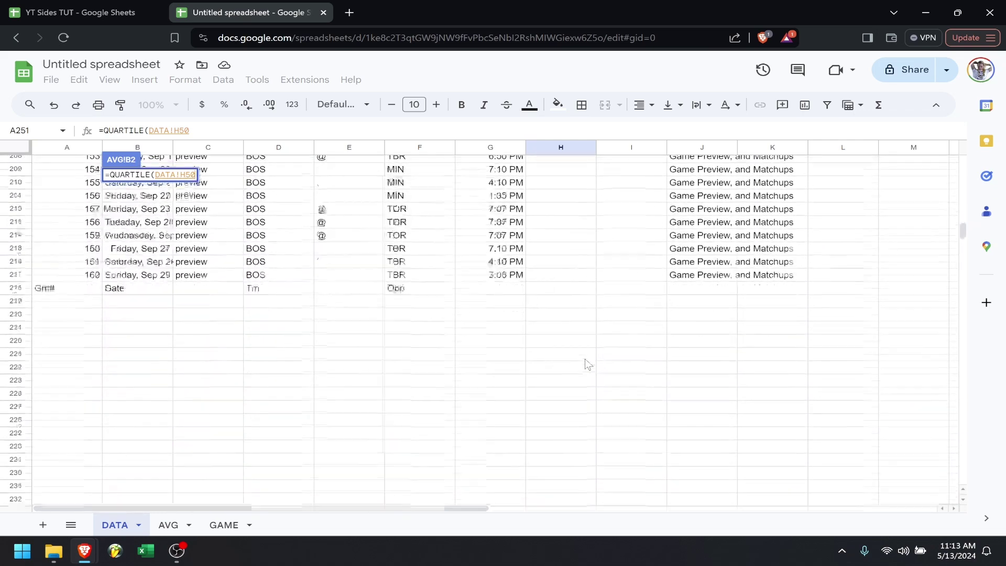
shift+click(571, 397)
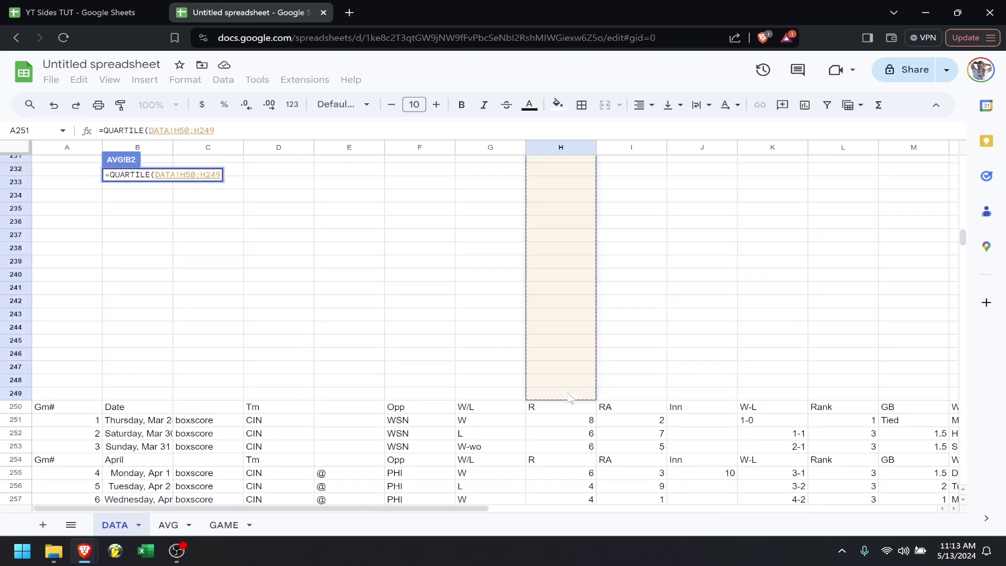
text(,1)
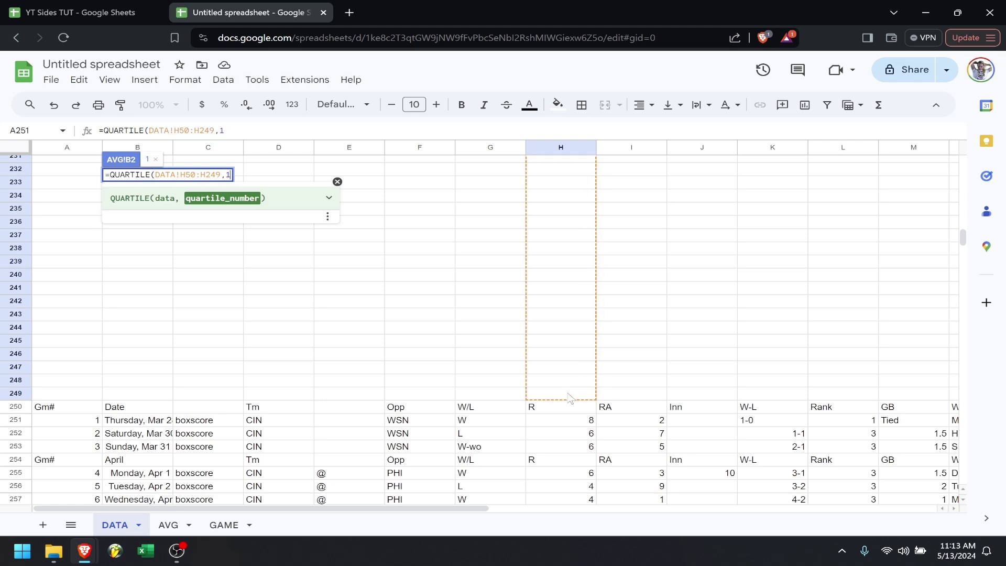
text())
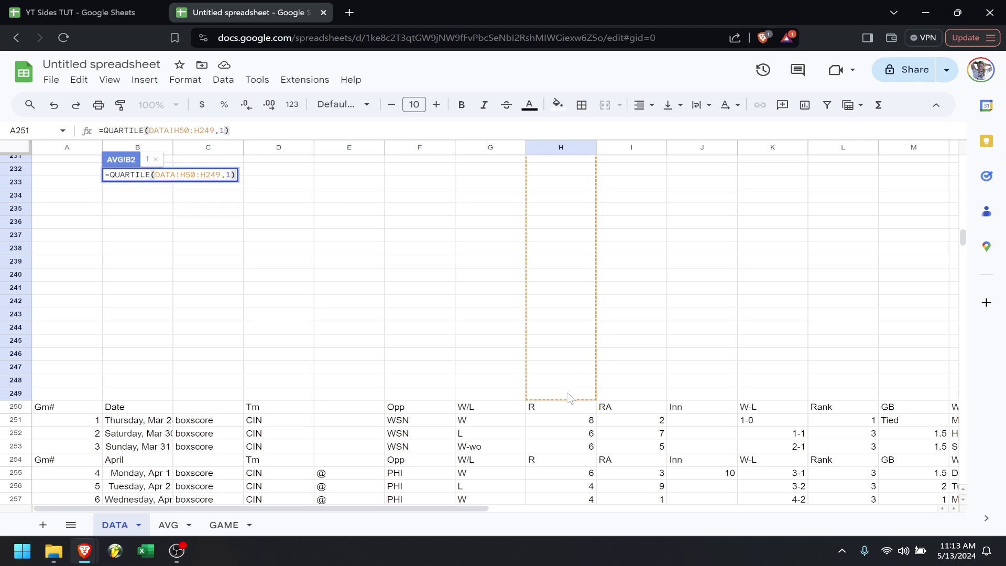
key(Return)
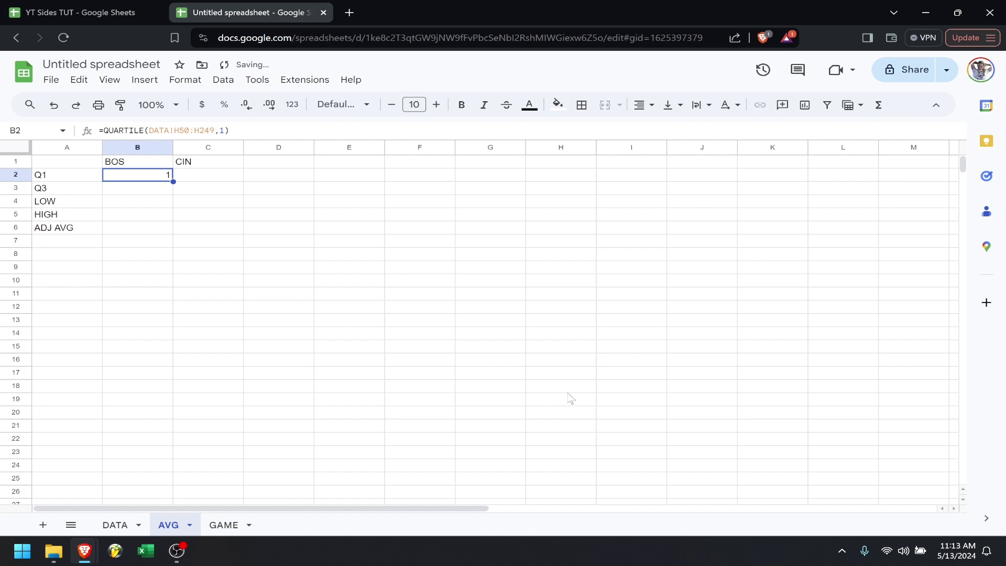
- Reuse the B2 formula in B3 with quartile number 3, giving =QUARTILE(DATA!H50:H249,3)
key(F2)
key(ctrl+a)
key(ctrl+c)
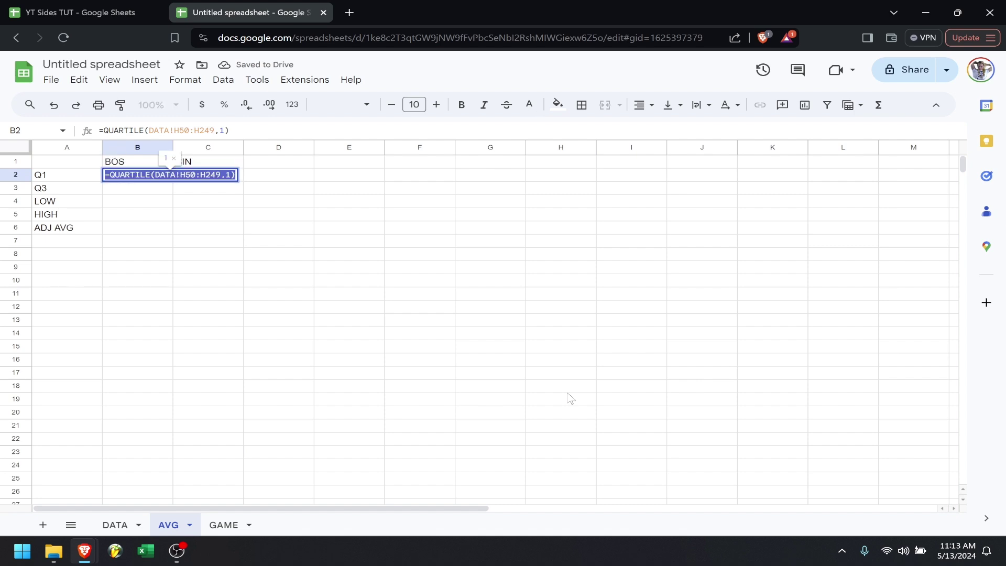
key(Return)
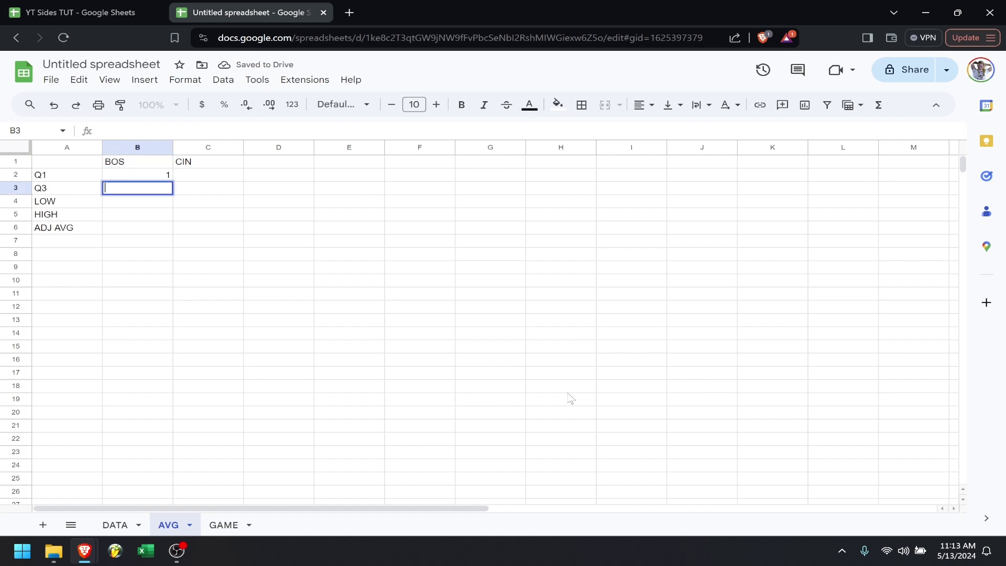
key(F2)
key(ctrl+v)
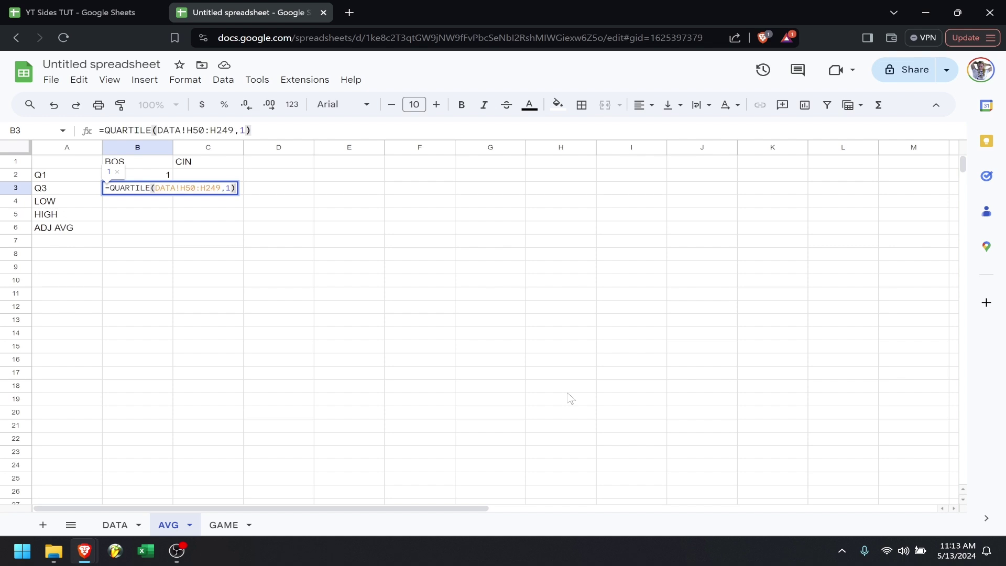
key(Left)
key(BackSpace)
text(3)
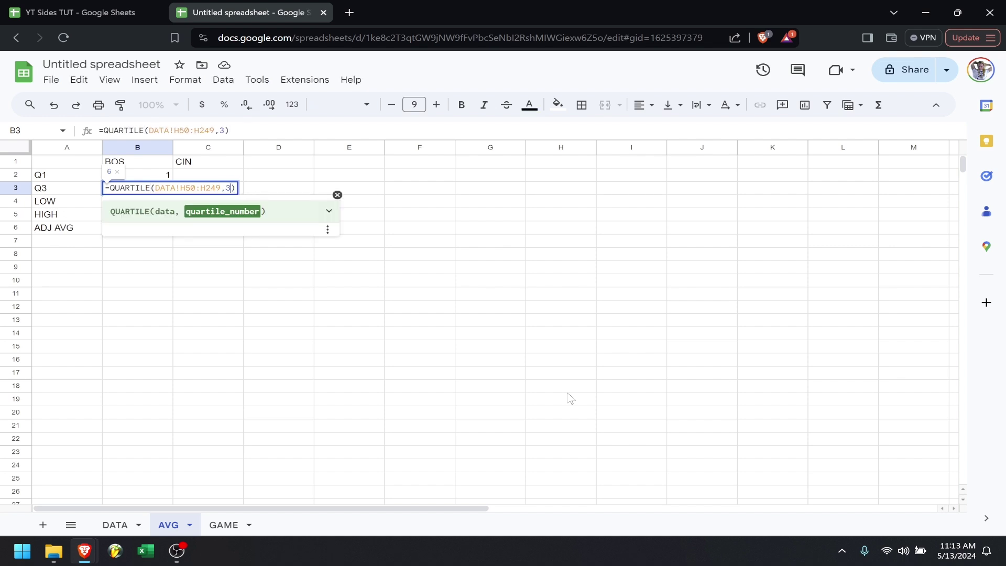
key(Return)
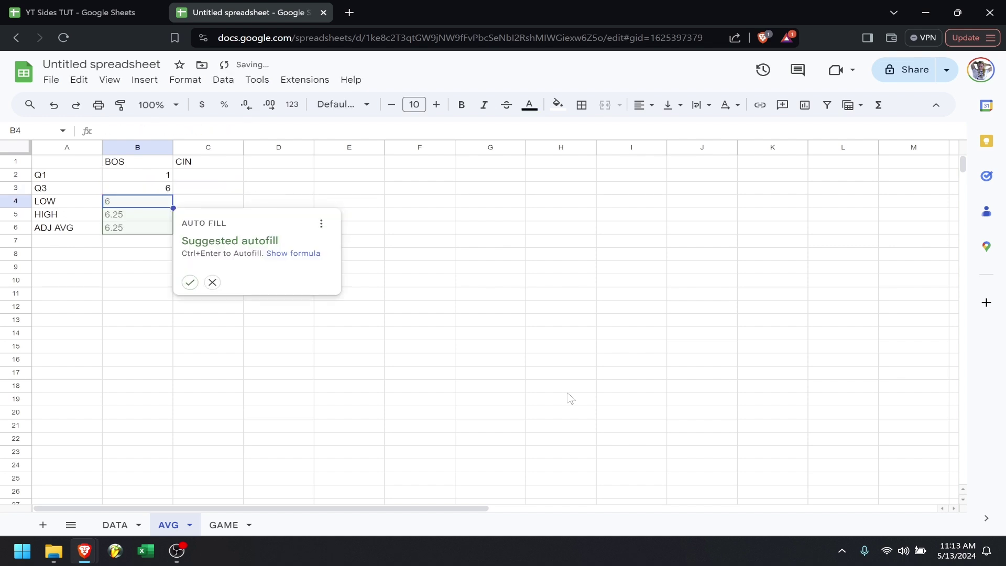
- Calculate the CIN first quartile of runs in C2 with =QUARTILE(DATA!H250:H451,1) and copy the formula text
key(Up)
key(Up)
key(Right)
text(=quar)
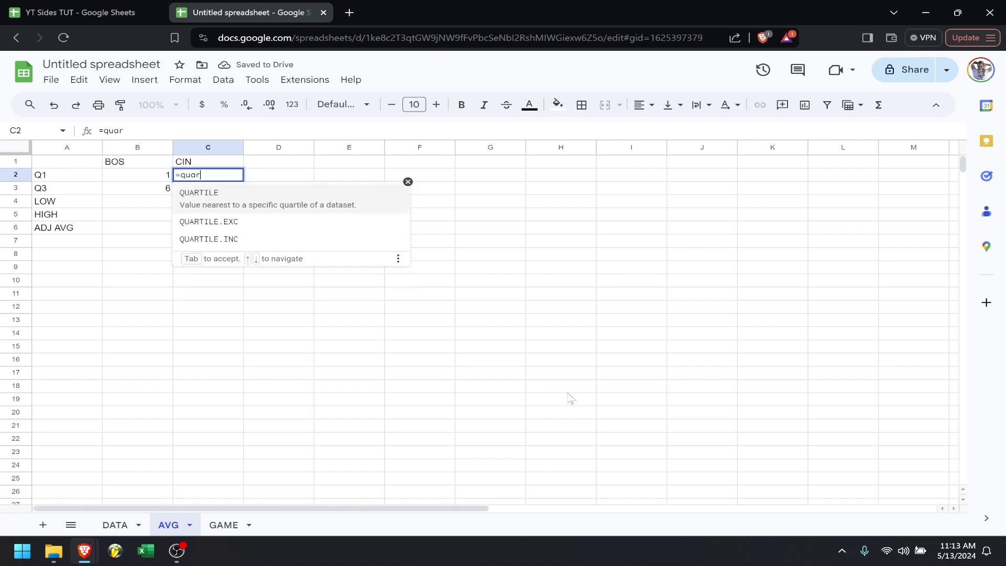
key(Tab)
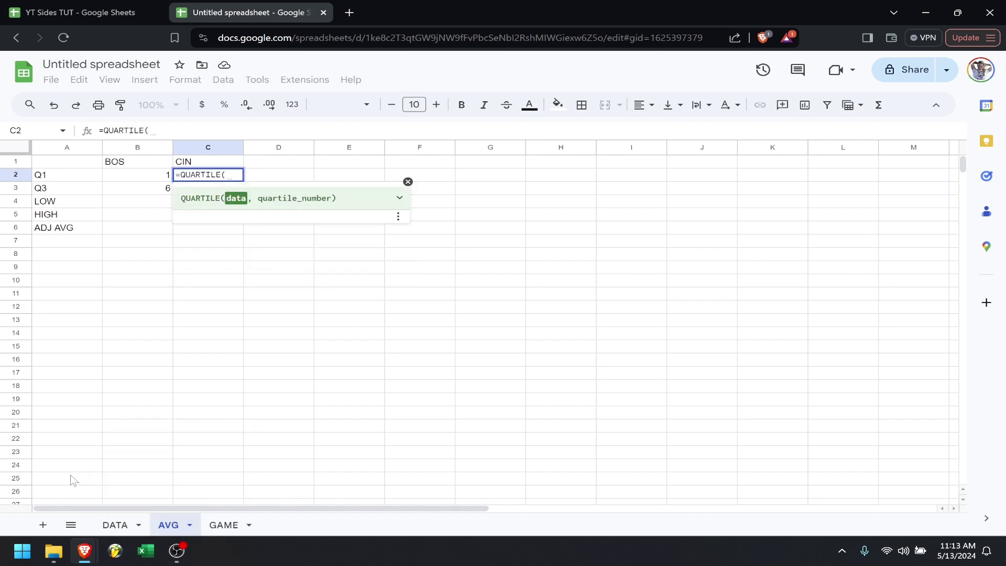
click(116, 525)
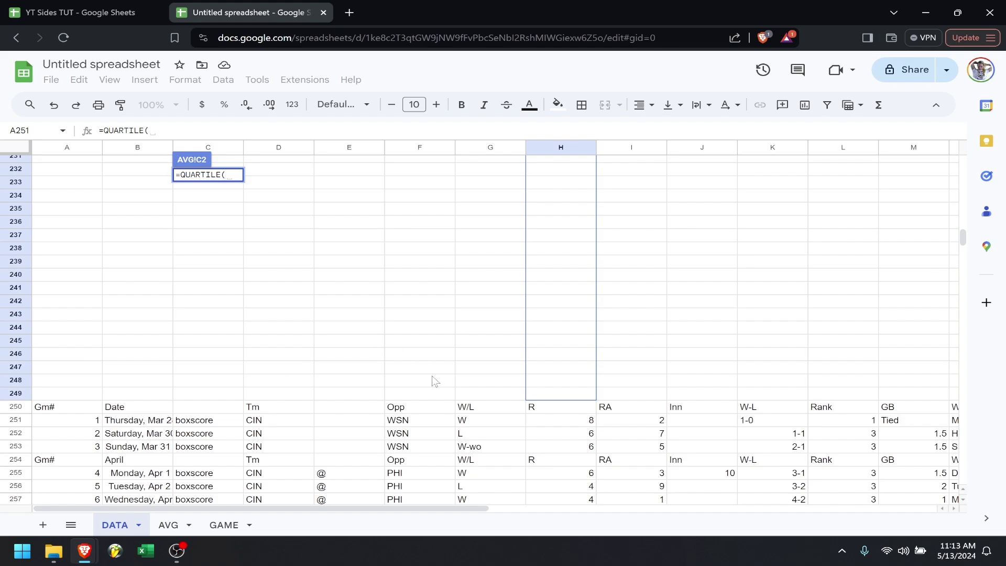
click(540, 407)
scroll(559, 440, down, 8)
scroll(560, 440, down, 20)
scroll(559, 440, down, 4)
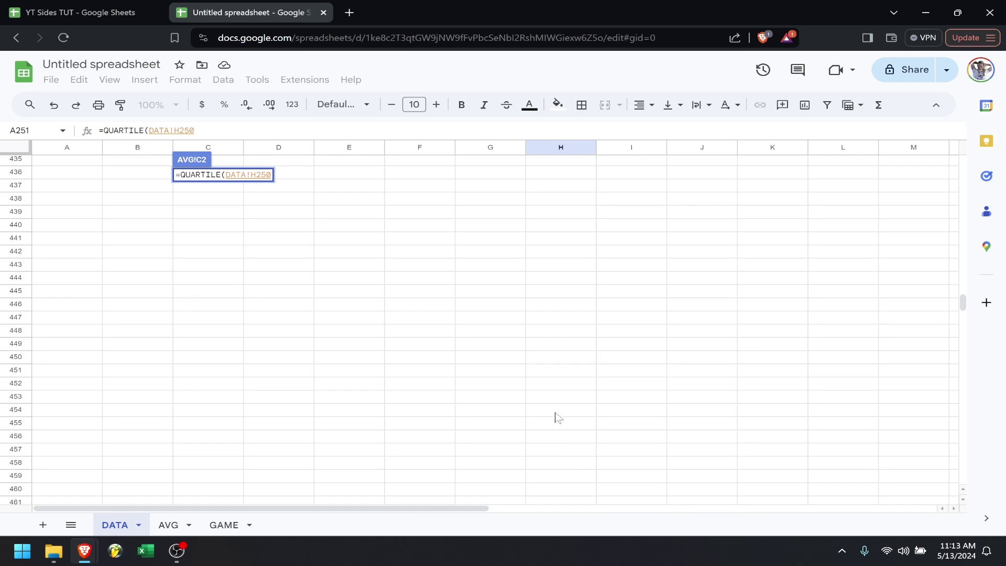
shift+click(557, 373)
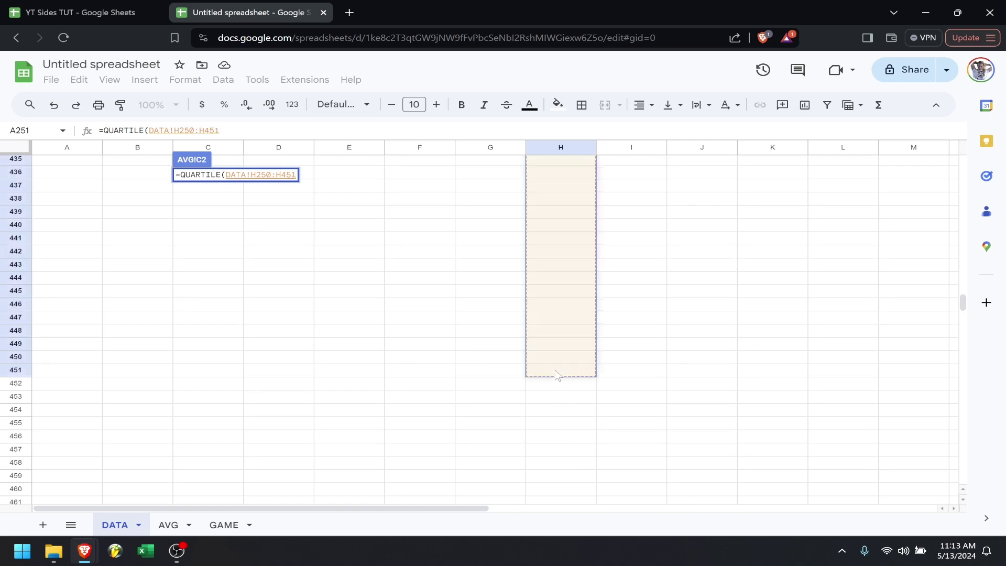
text(,1)
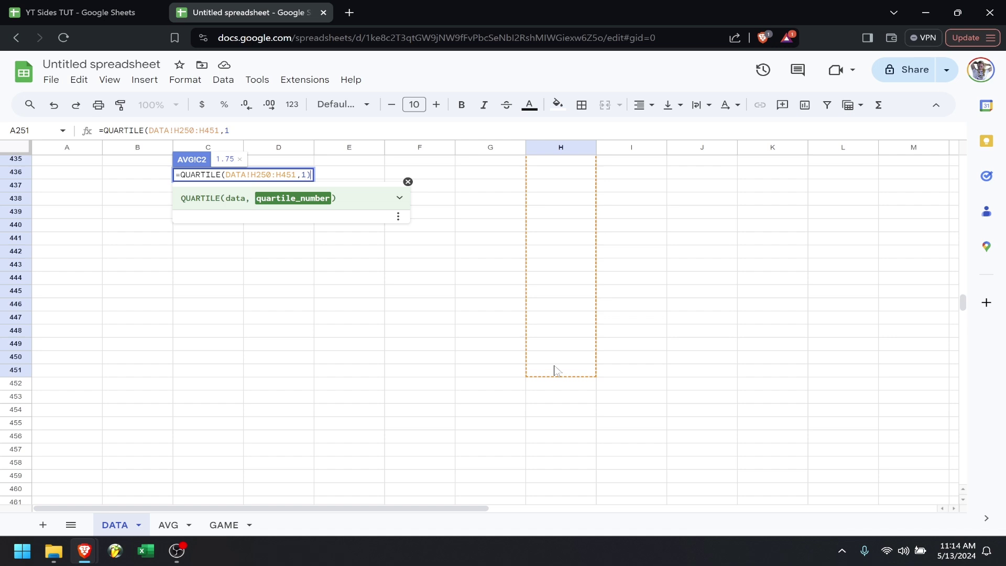
text())
key(ctrl+a)
key(ctrl+c)
key(Return)
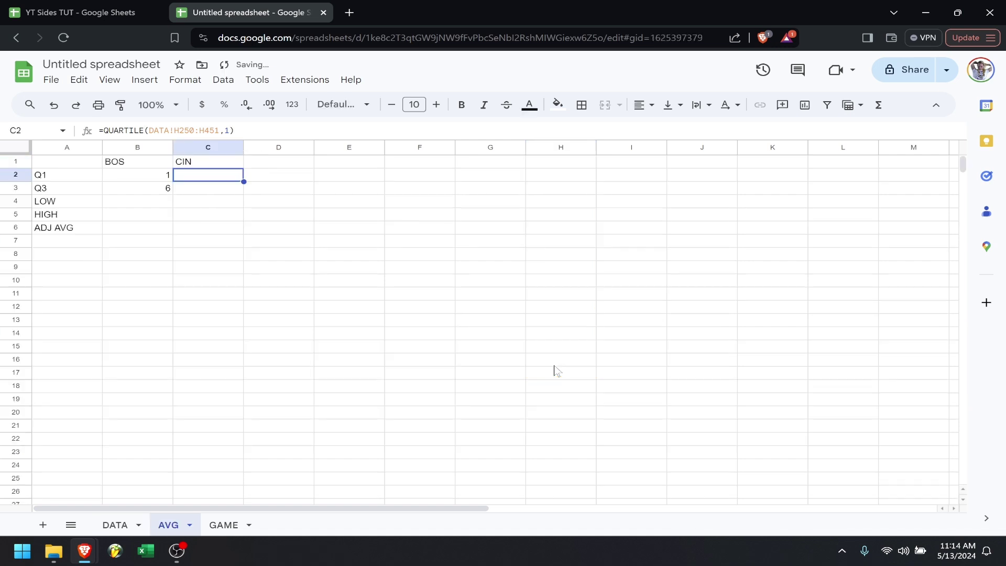
- Paste the copied quartile formula into C3 and set its quartile number to 3
key(Down)
key(Return)
key(ctrl+v)
key(Left)
key(BackSpace)
text(3)
key(Return)
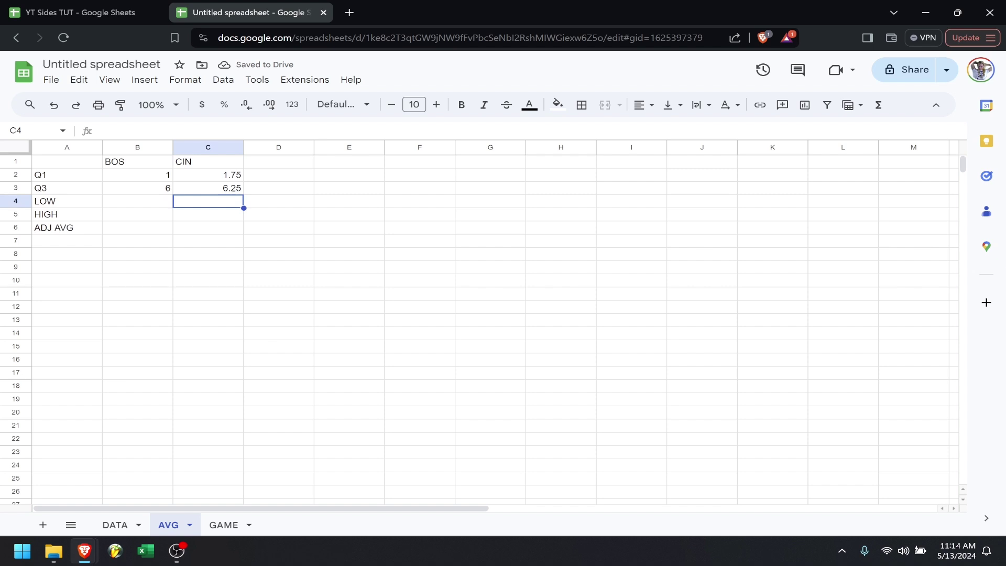
- Calculate the BOS low outlier limit in B4 with =B2-(1.5*(B3-B2))
click(157, 204)
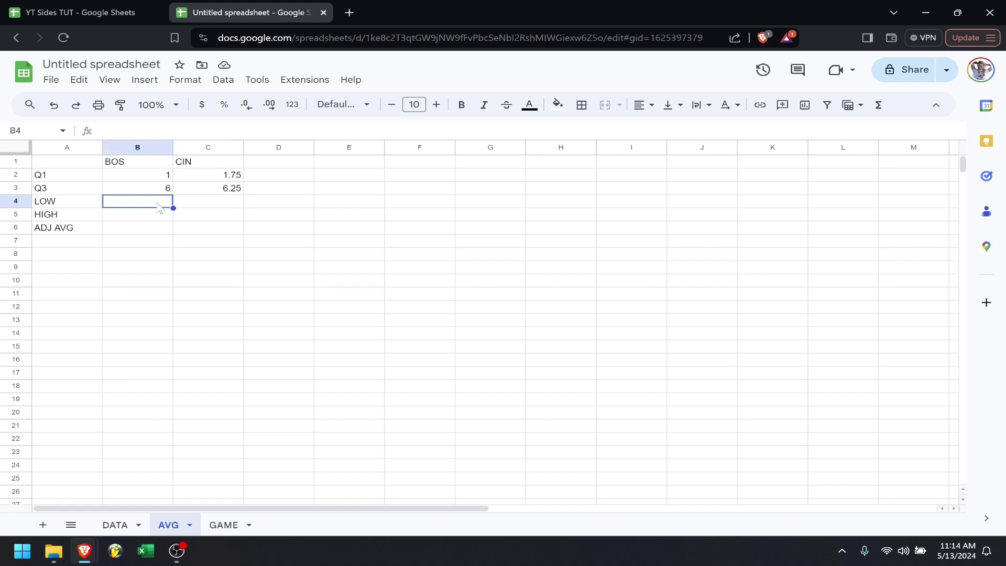
text(=)
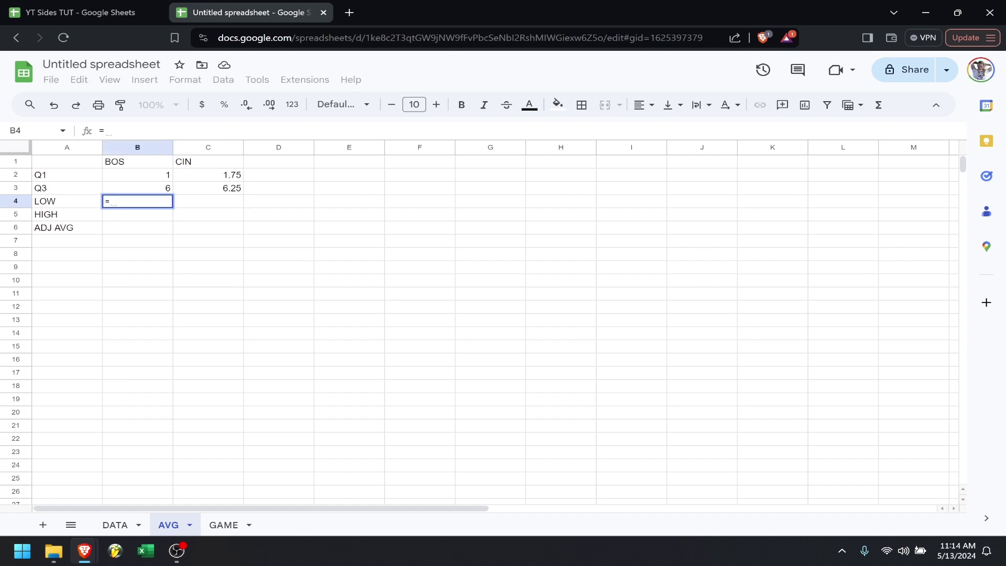
click(152, 178)
text(-(1.5*()
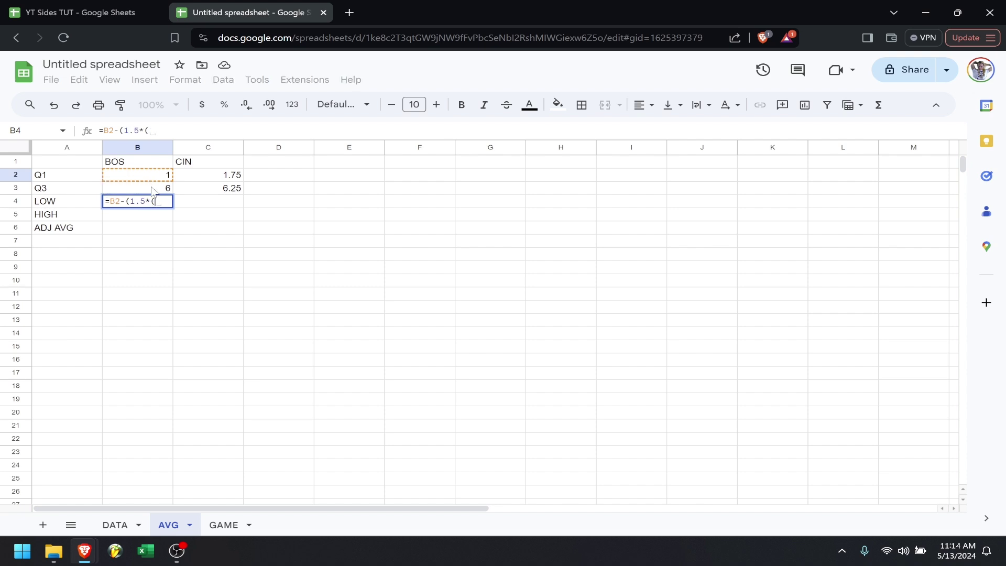
click(151, 187)
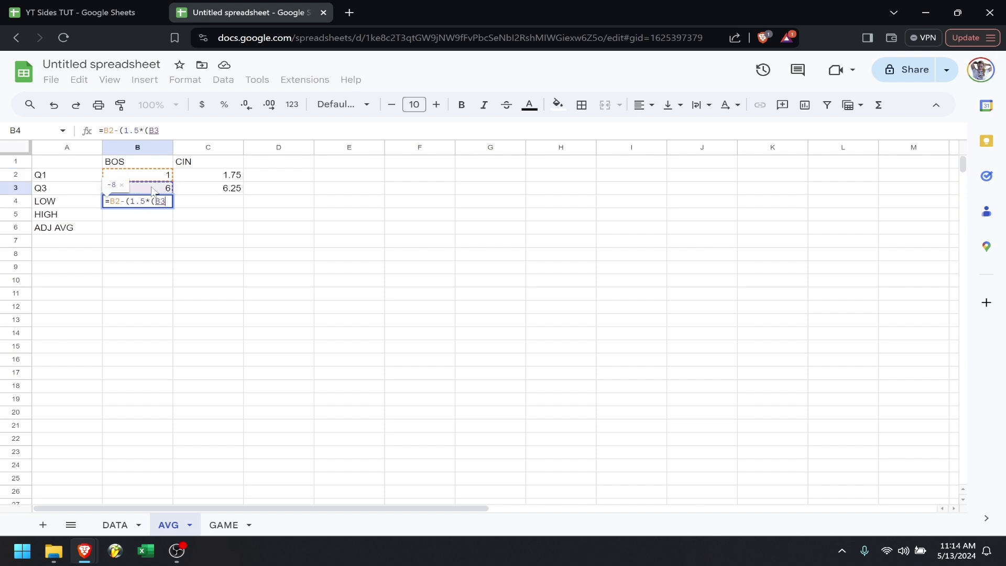
text(-)
click(142, 179)
text()))
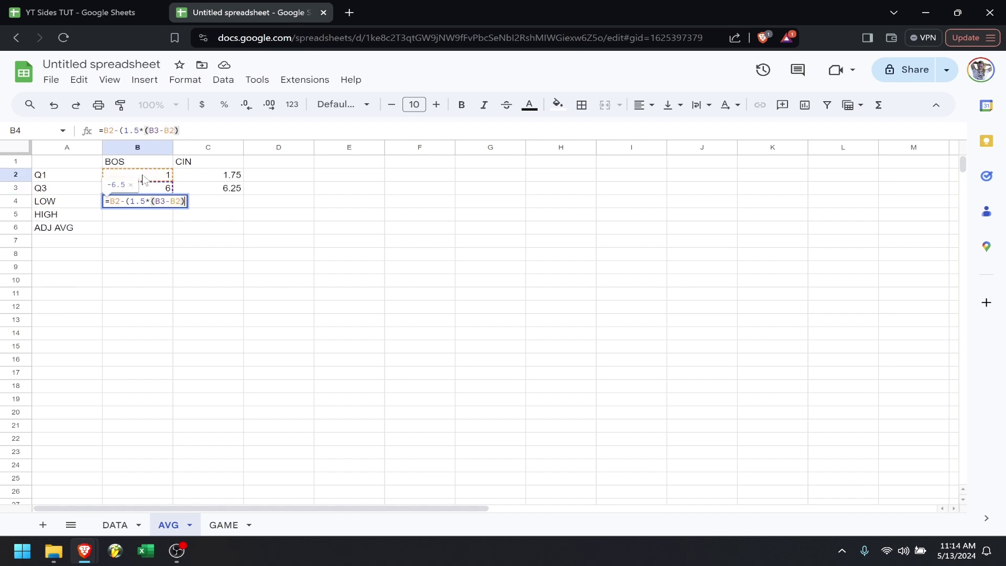
key(Return)
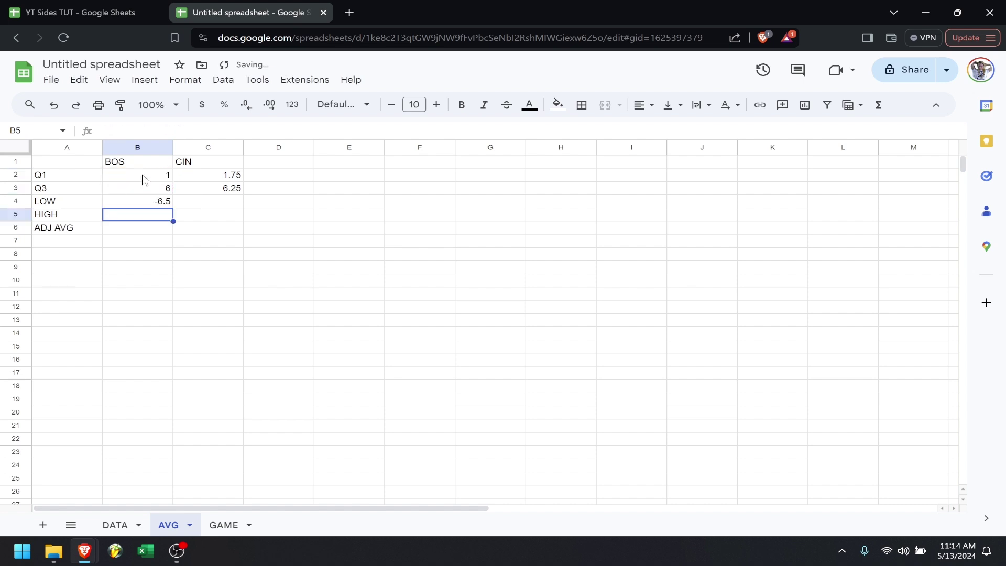
- Copy the BOS LOW formula from B4 into C4 for CIN
key(Up)
key(ctrl+c)
key(Right)
key(ctrl+v)
- Calculate the BOS high outlier limit in B5 with =B3+(1.5*(B3-B2))
key(Down)
key(Left)
text(=)
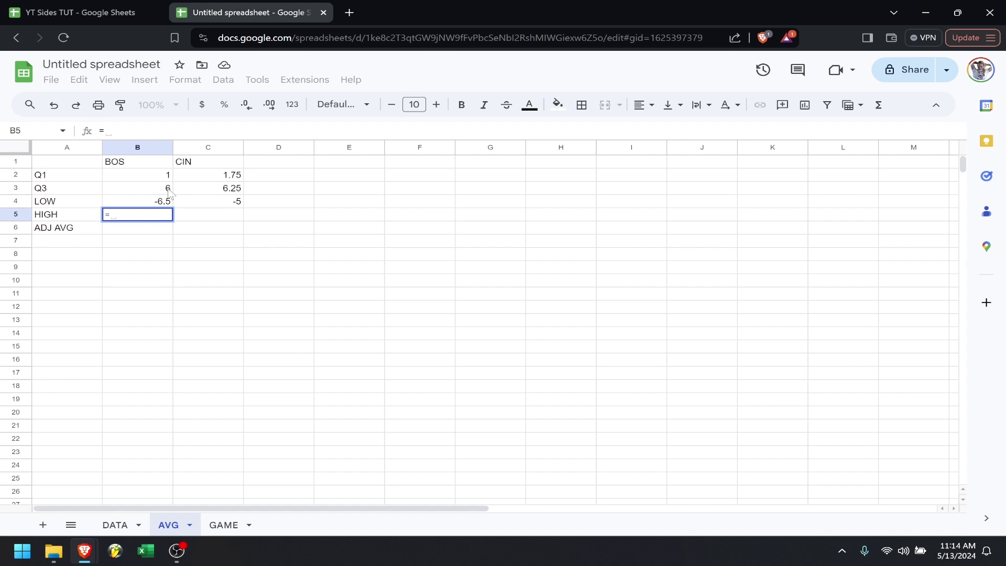
click(168, 192)
text(+)
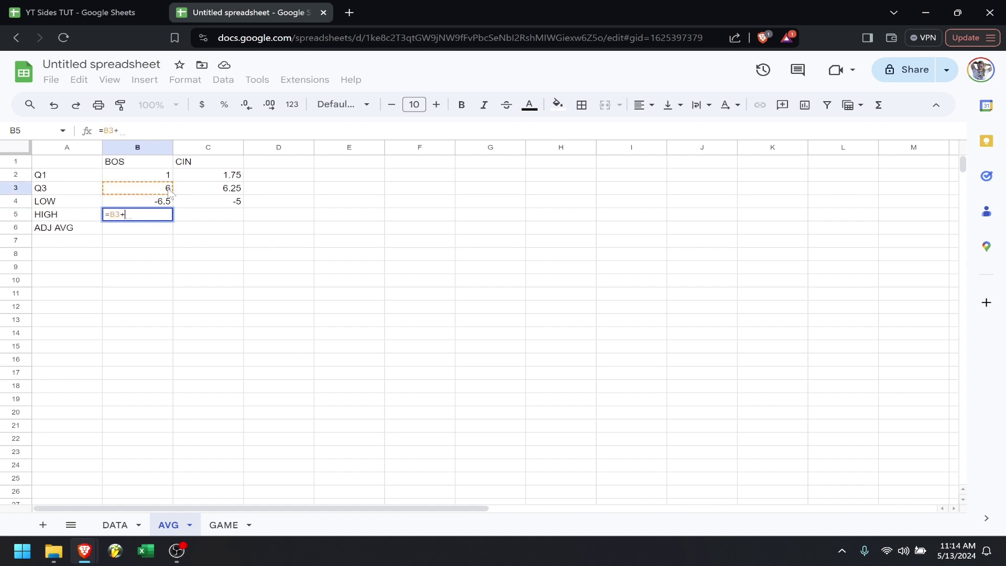
text((1)
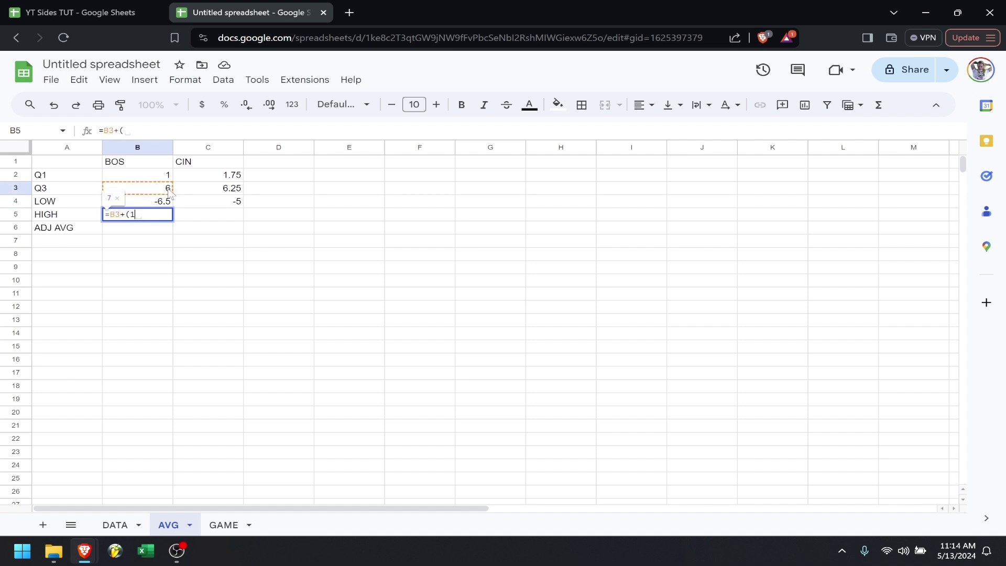
text(.5*()
click(166, 190)
text(-)
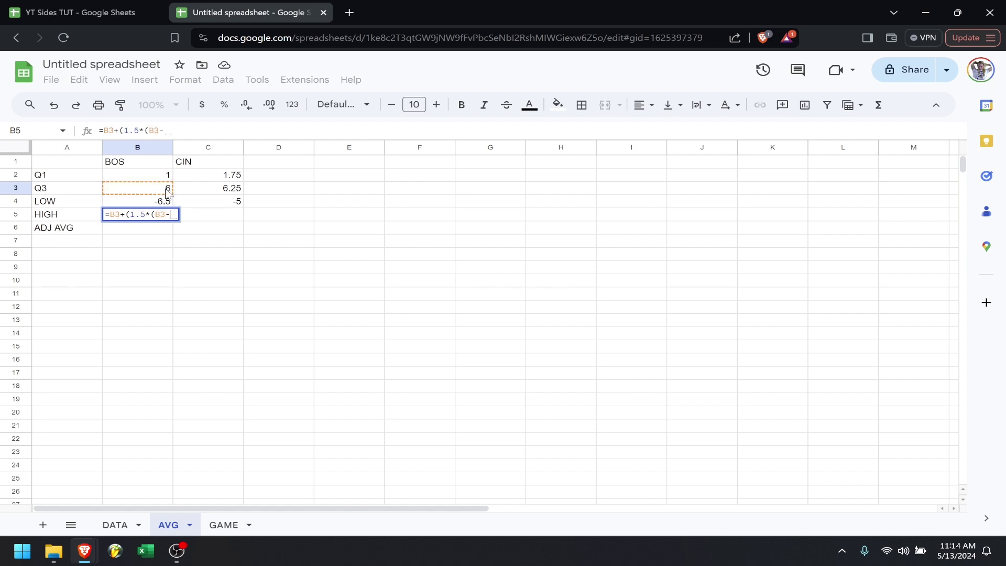
click(159, 180)
text()))
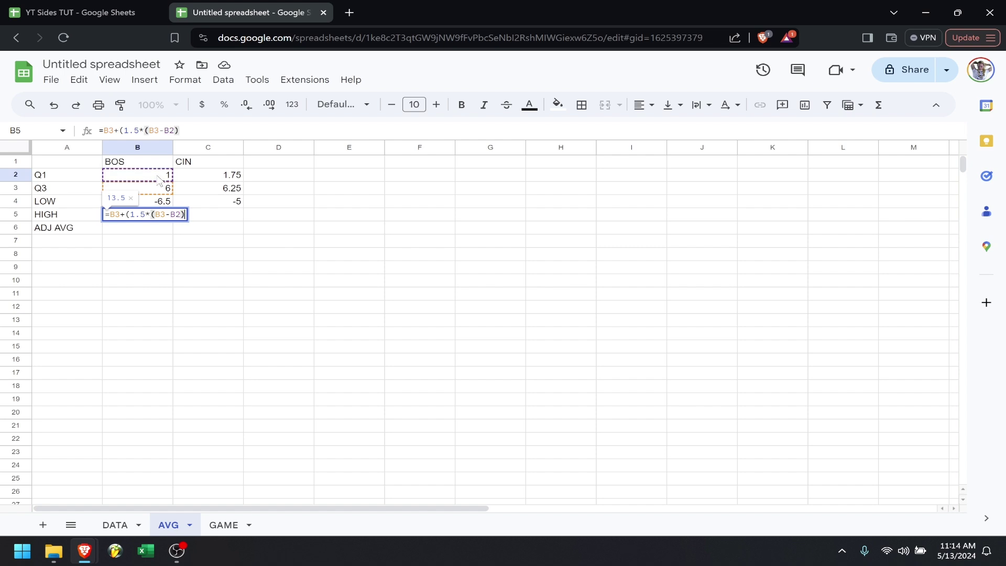
key(Return)
- Copy the BOS HIGH formula from B5 into C5 for CIN
key(Up)
key(ctrl+c)
key(Right)
key(ctrl+v)
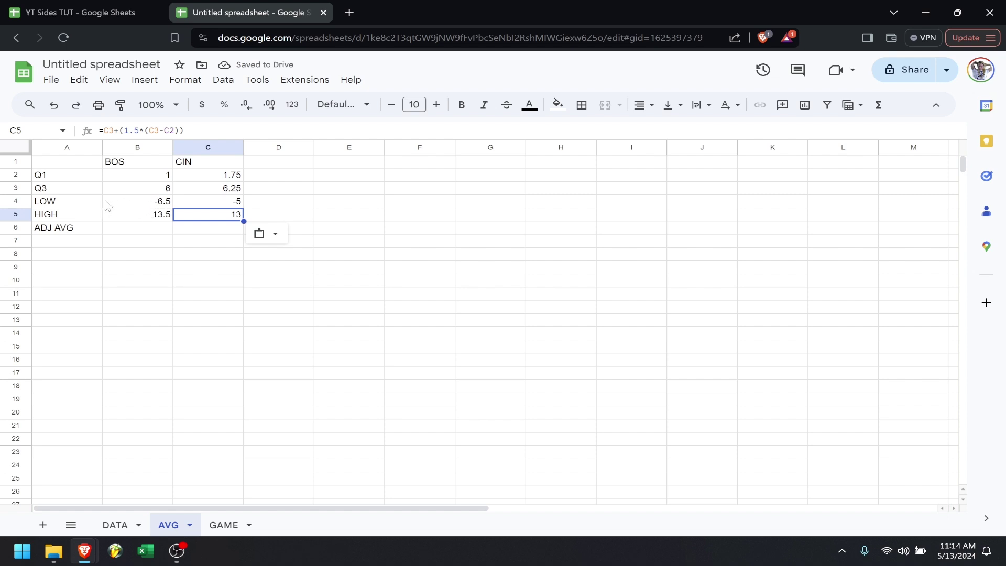
- Examine the LOW and HIGH limits and their formulas for BOS and CIN in rows 4 and 5
click(228, 203)
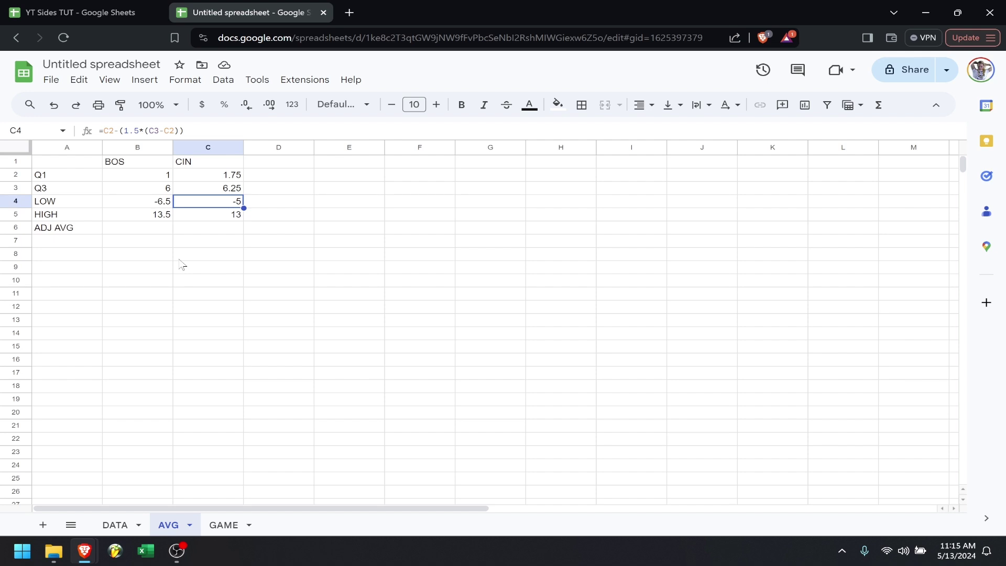
key(Left)
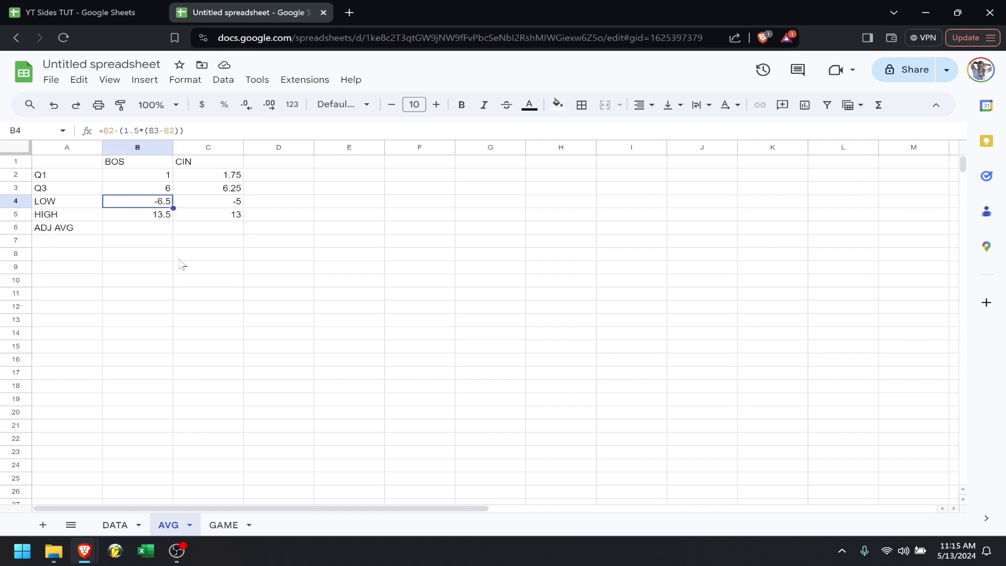
key(Right)
key(Left)
key(Down)
key(Right)
key(Left)
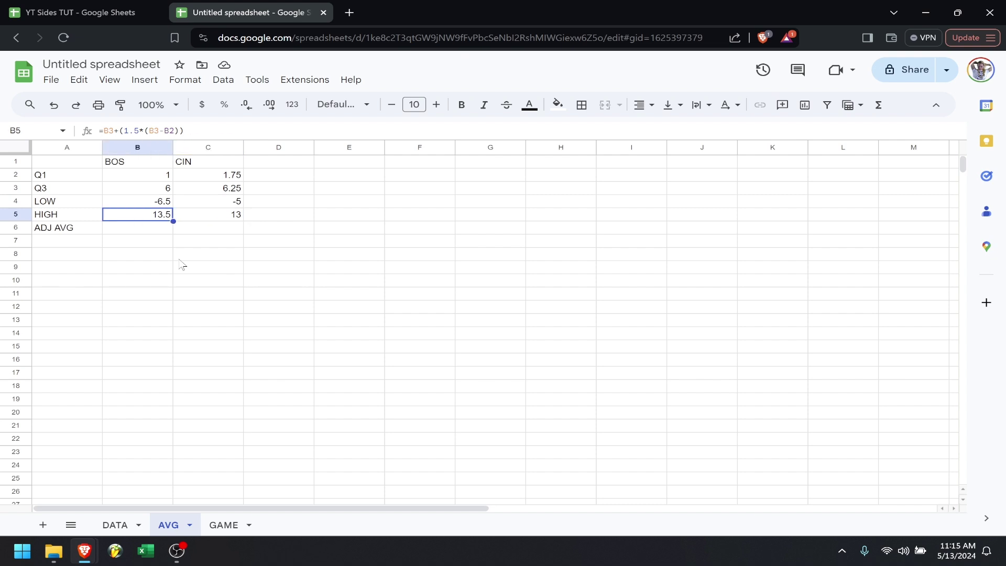
key(Up)
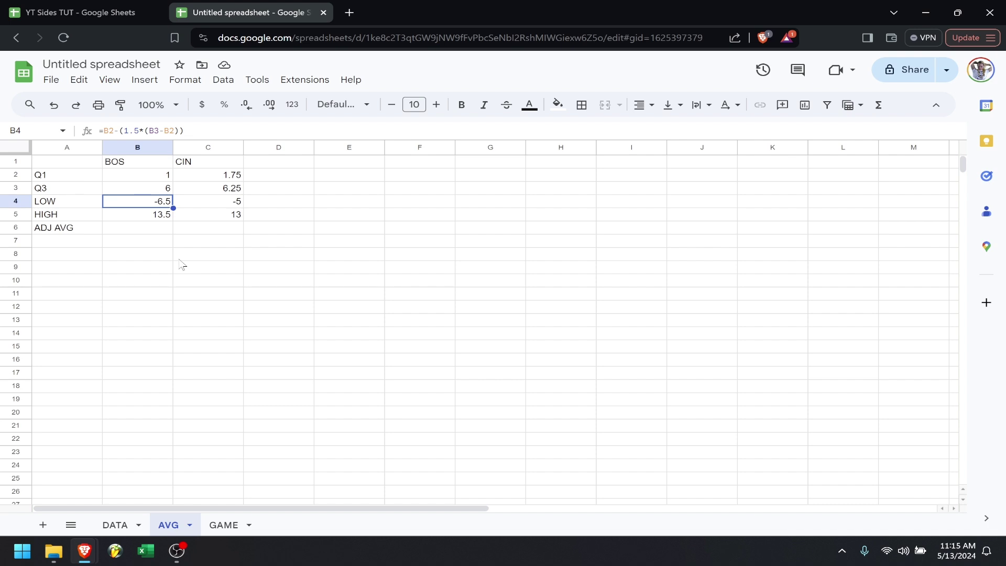
key(Down)
key(Up)
key(Right)
key(Left)
- Start an IF formula in AVG cell B10 testing whether DATA!H50 is greater than the BOS low limit in B4
click(133, 282)
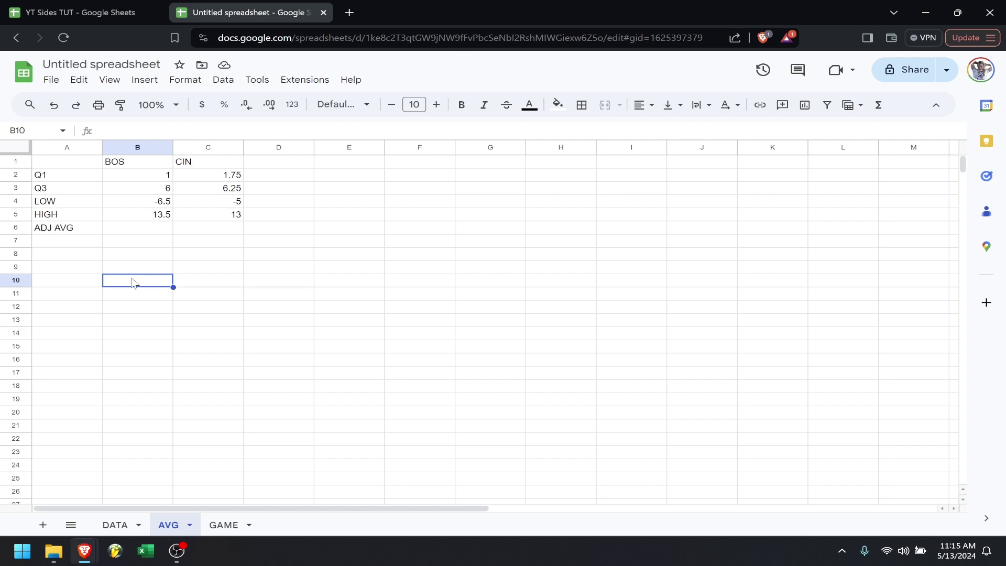
text(=if()
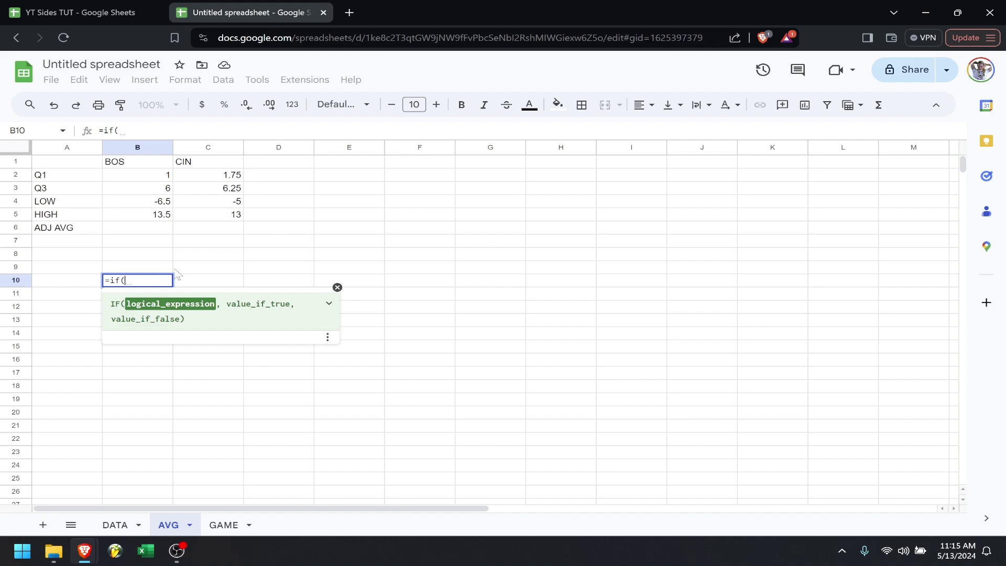
click(121, 526)
scroll(598, 312, up, 20)
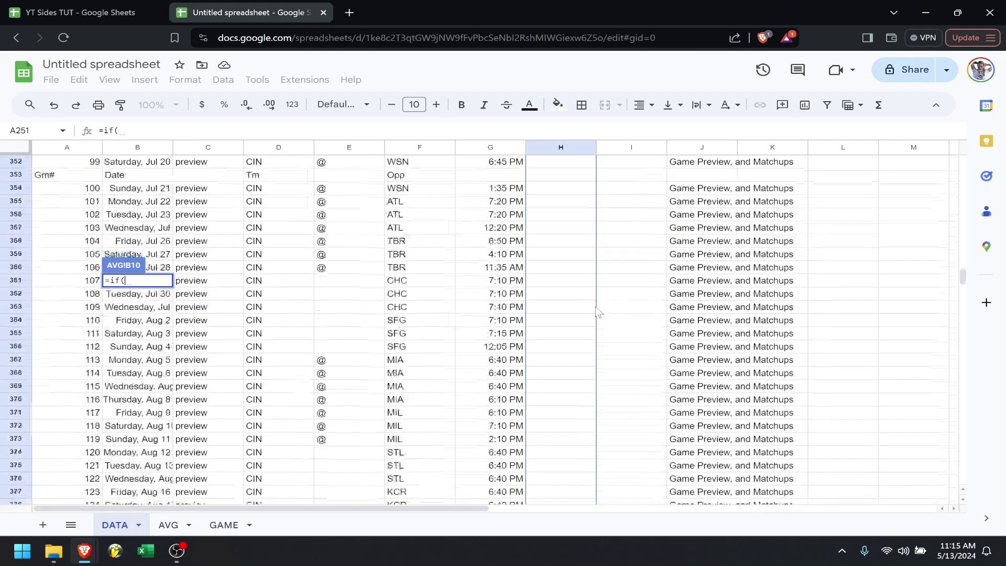
scroll(597, 312, up, 20)
scroll(599, 313, down, 13)
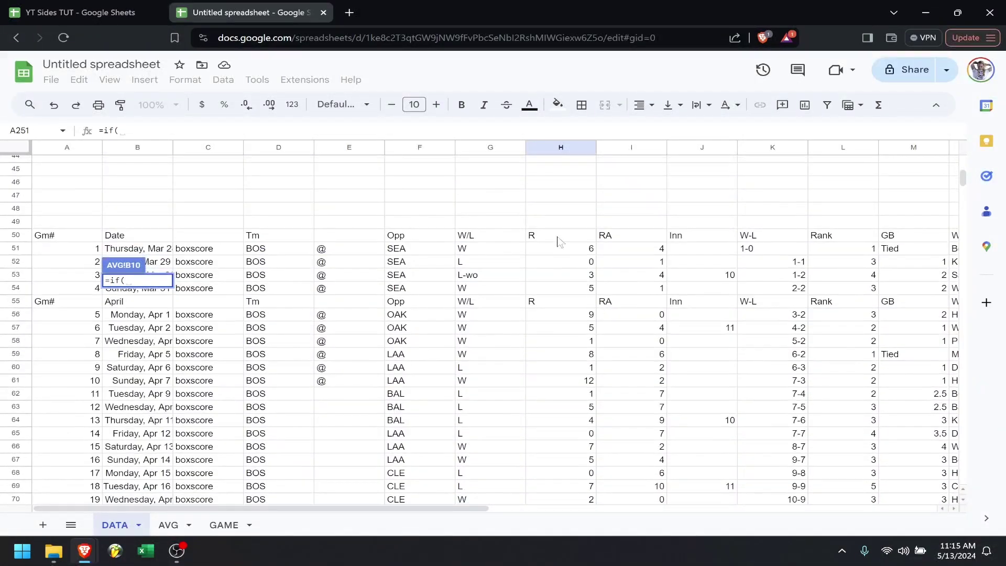
click(556, 237)
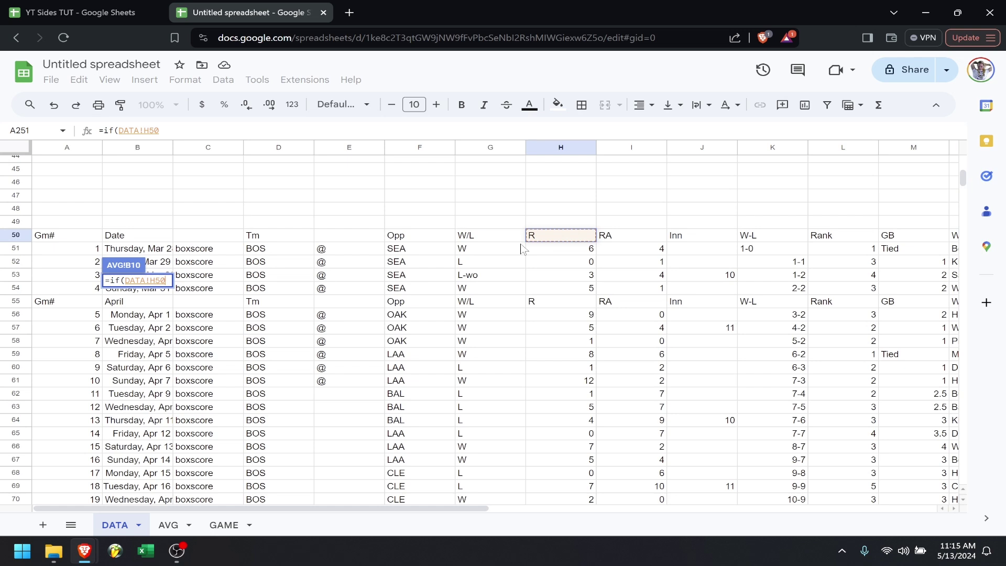
text(>)
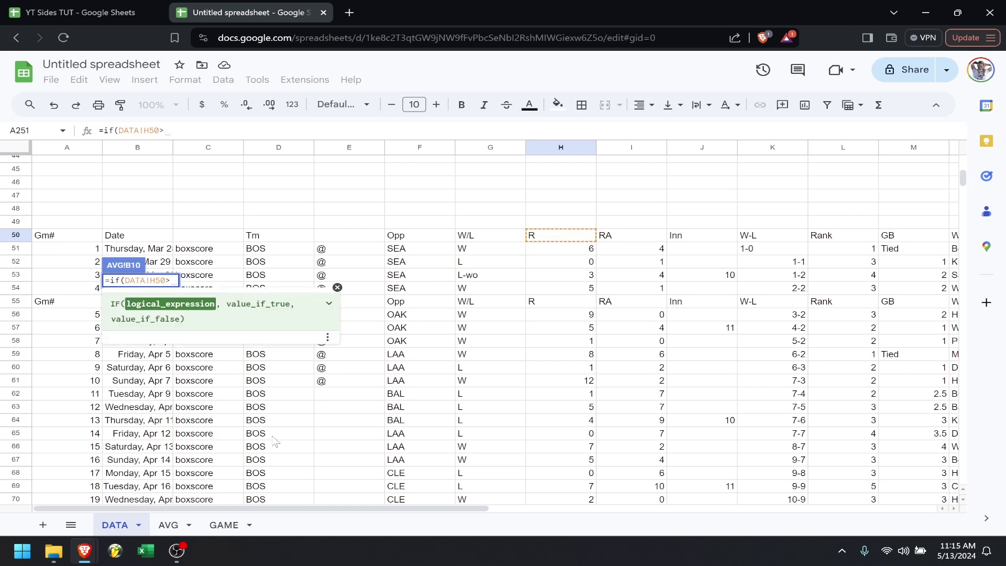
click(169, 526)
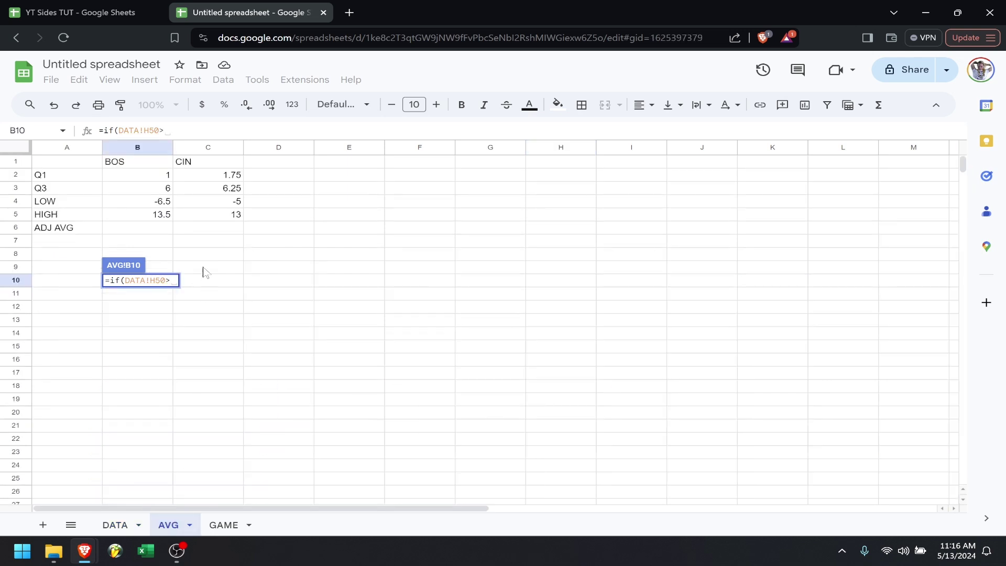
click(167, 204)
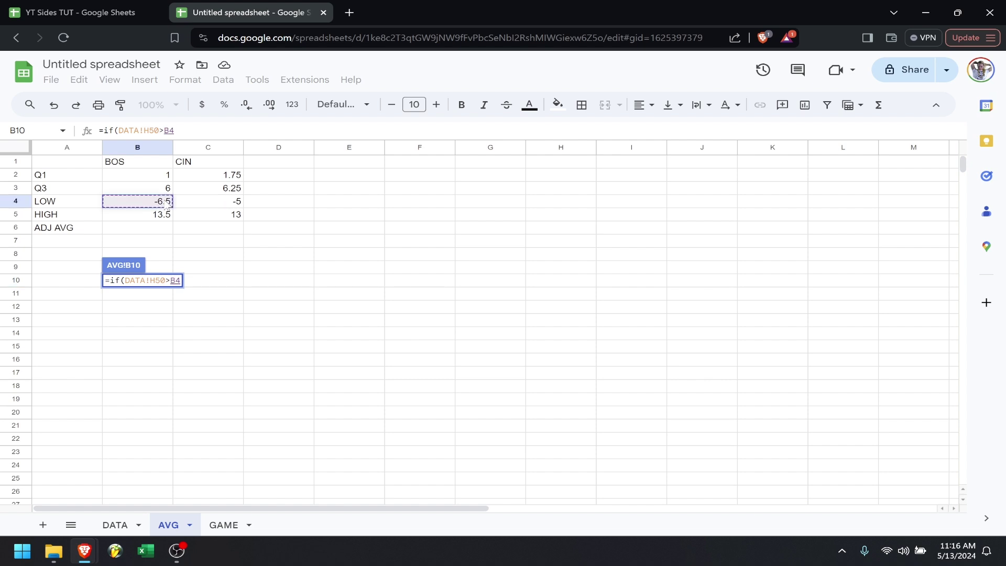
- Complete the B10 formula with a nested IF returning DATA!H50 when DATA!H50 is less than the BOS high limit in B5
text(,if()
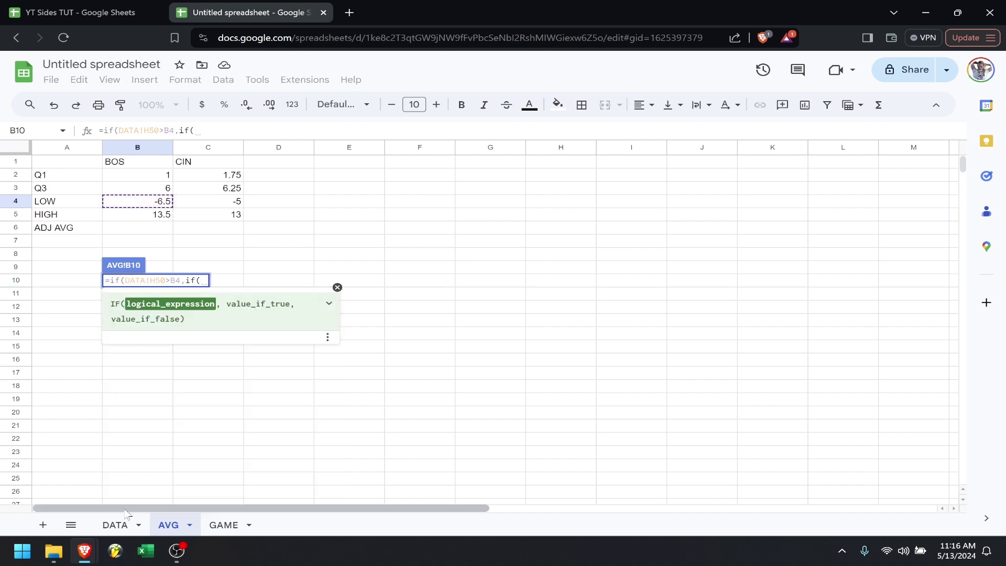
click(116, 525)
click(543, 238)
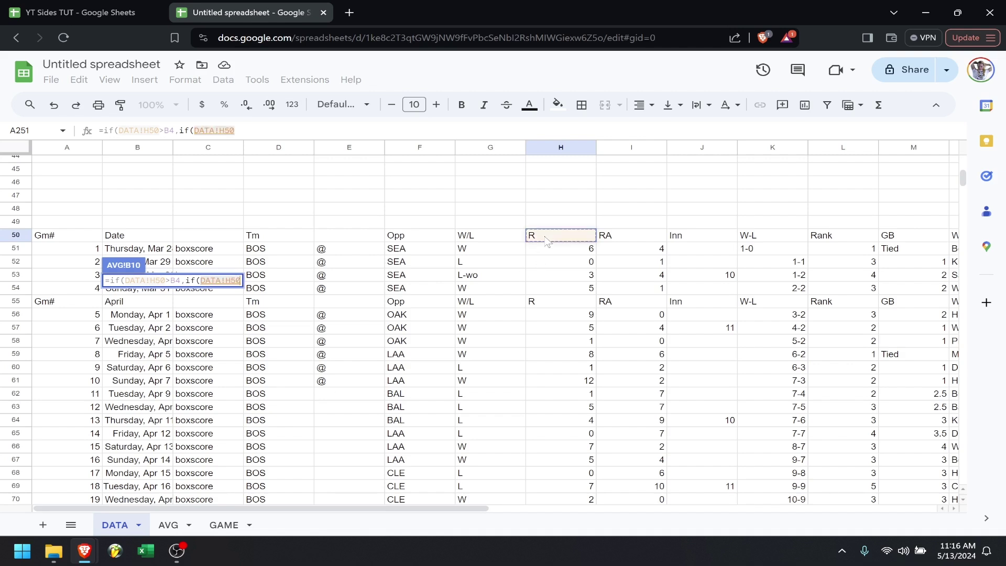
text(<)
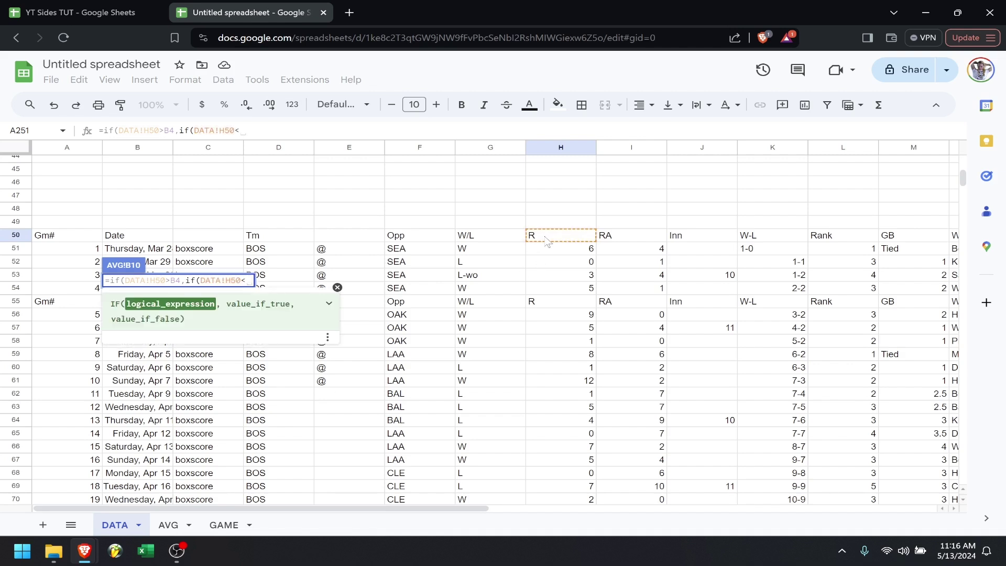
click(162, 526)
click(159, 215)
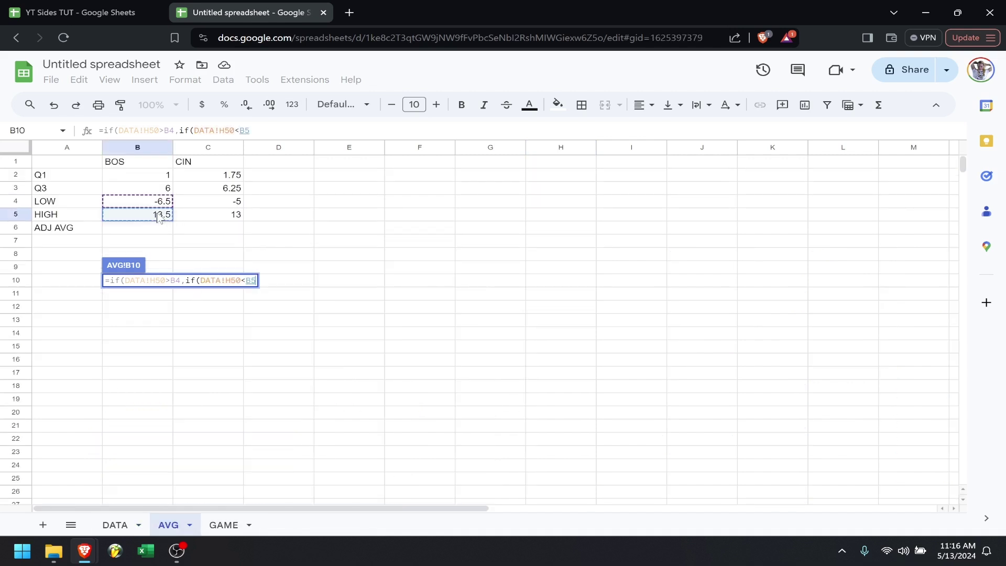
text(,)
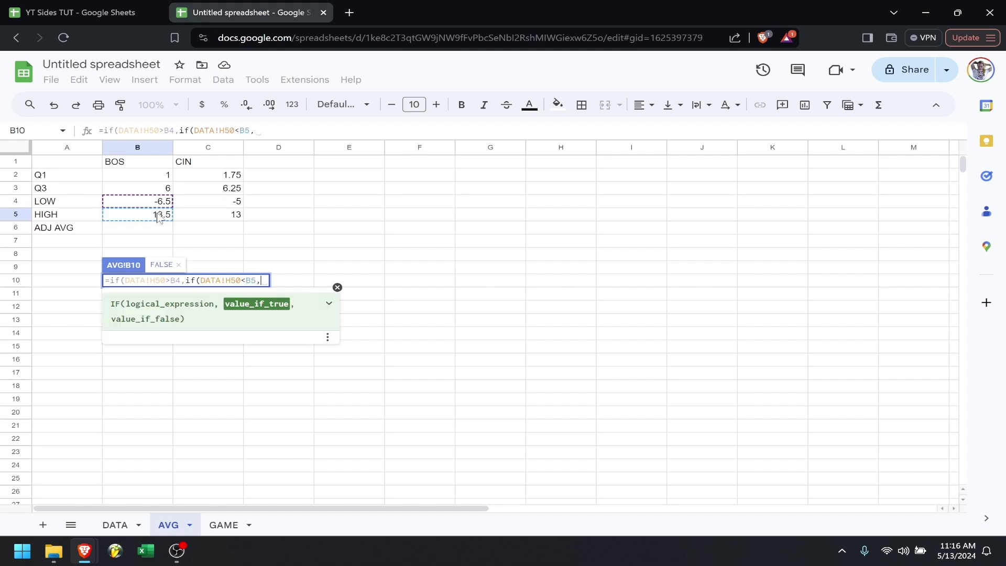
click(108, 530)
click(579, 238)
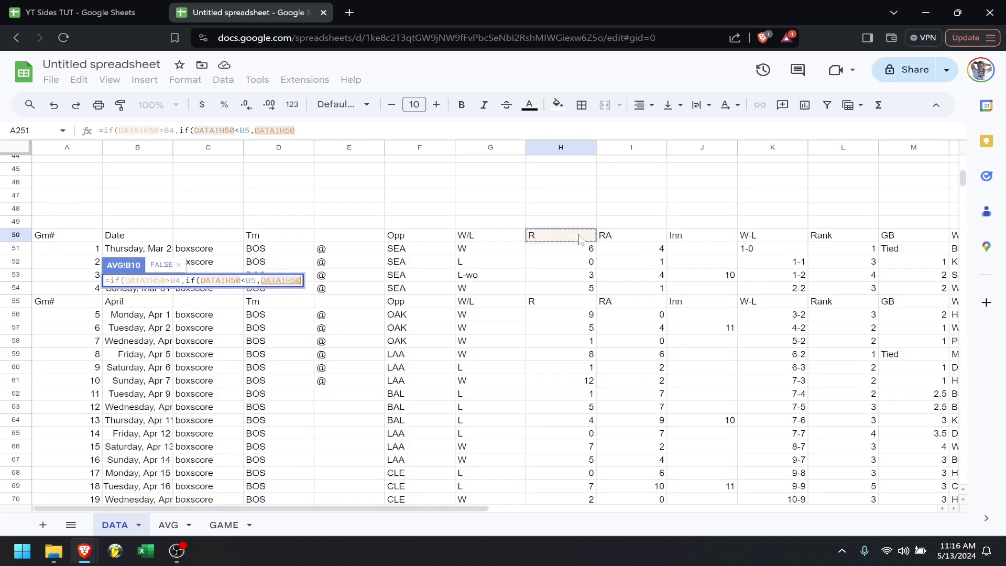
text()))
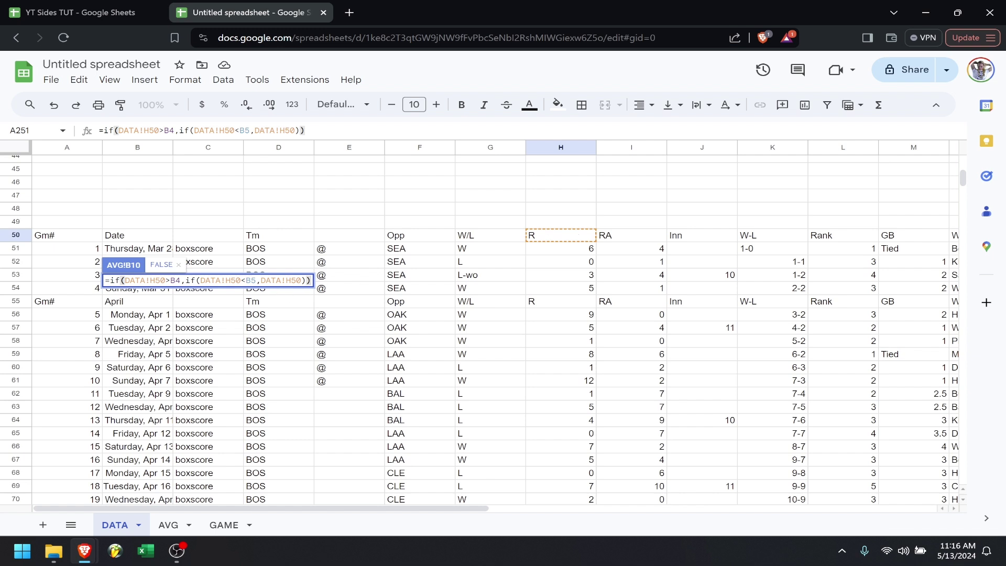
- Make the limit references absolute as $B$4 and $B$5 in the B10 formula and fill it down through B200
click(176, 281)
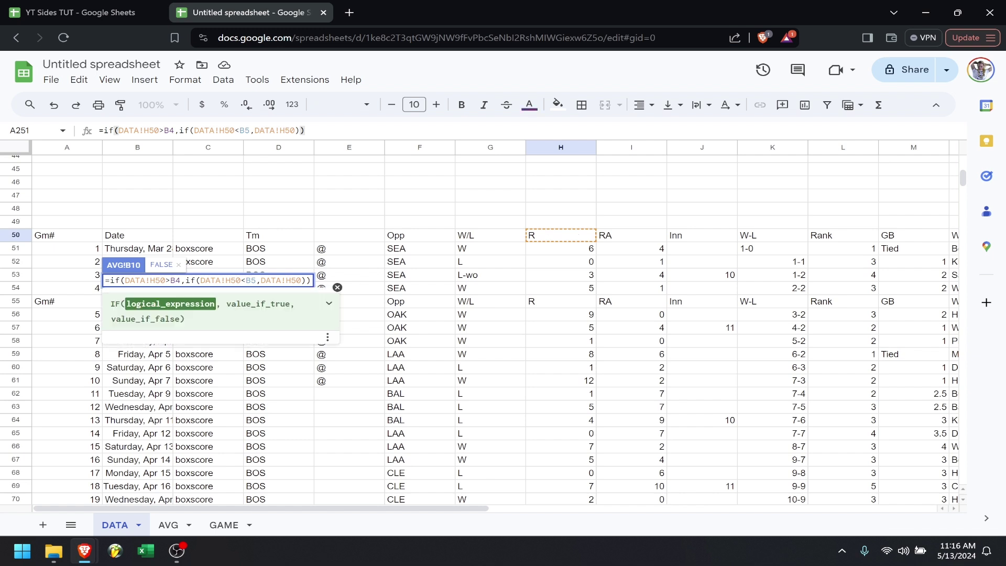
key(F4)
key(Right)
key(Right)
key(Right)
key(Right)
key(Right)
key(Right)
key(Right)
key(Right)
key(Right)
key(Right)
key(Right)
key(Right)
key(Right)
key(Right)
key(Right)
key(F4)
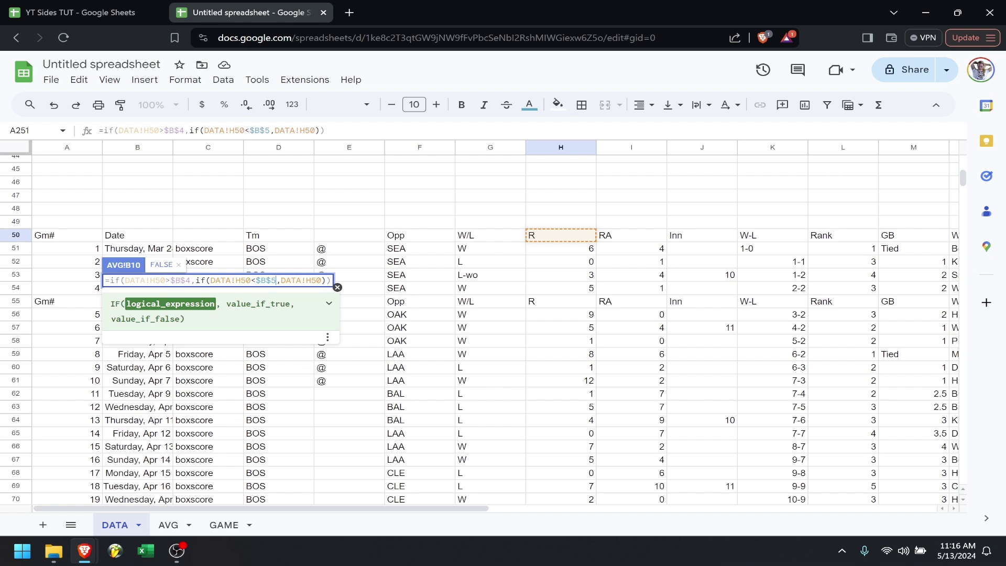
key(Return)
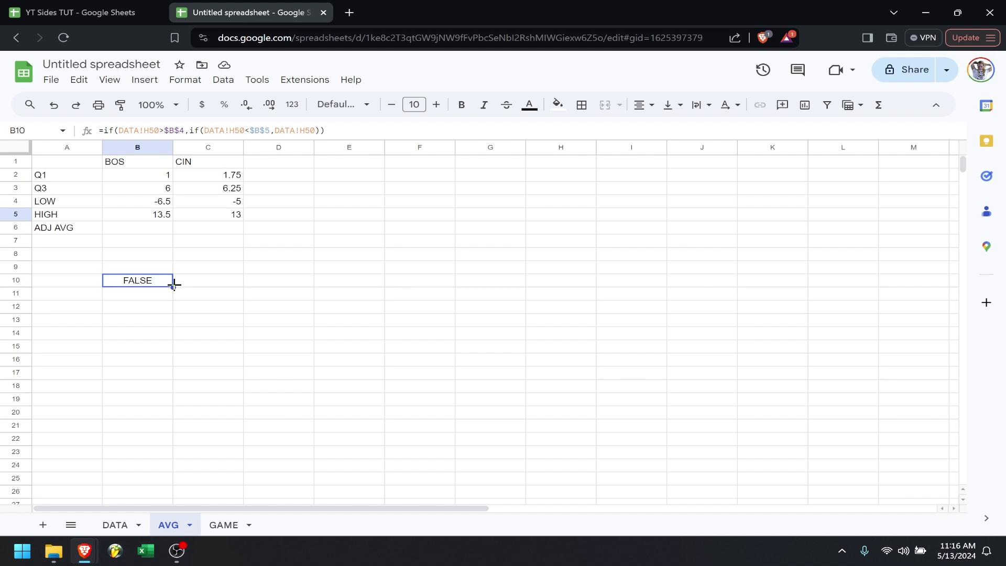
drag(174, 283, 125, 488)
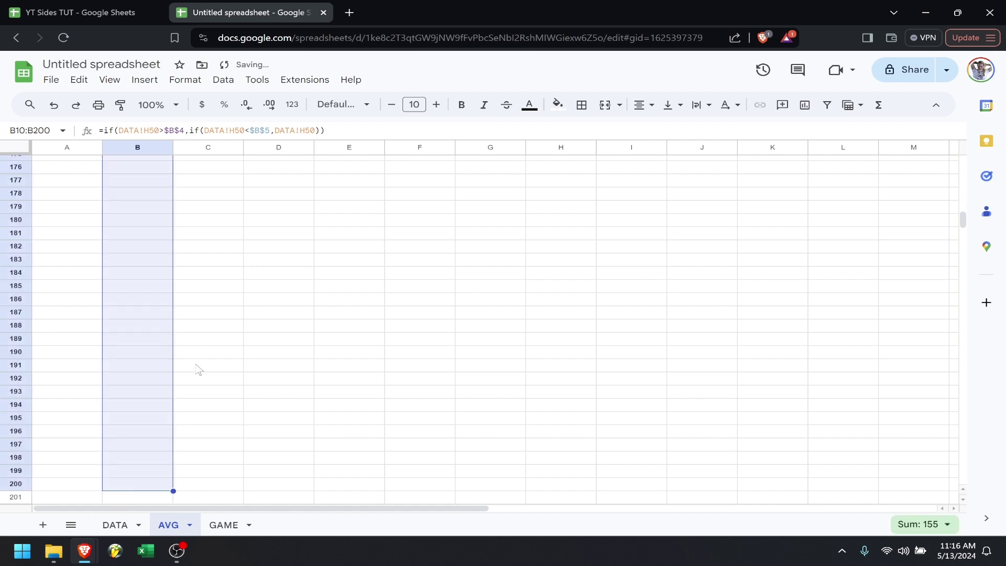
- Start an IF formula in AVG cell C10 testing whether DATA!H250 is greater than the CIN low limit in C4
scroll(195, 365, up, 20)
scroll(198, 369, up, 10)
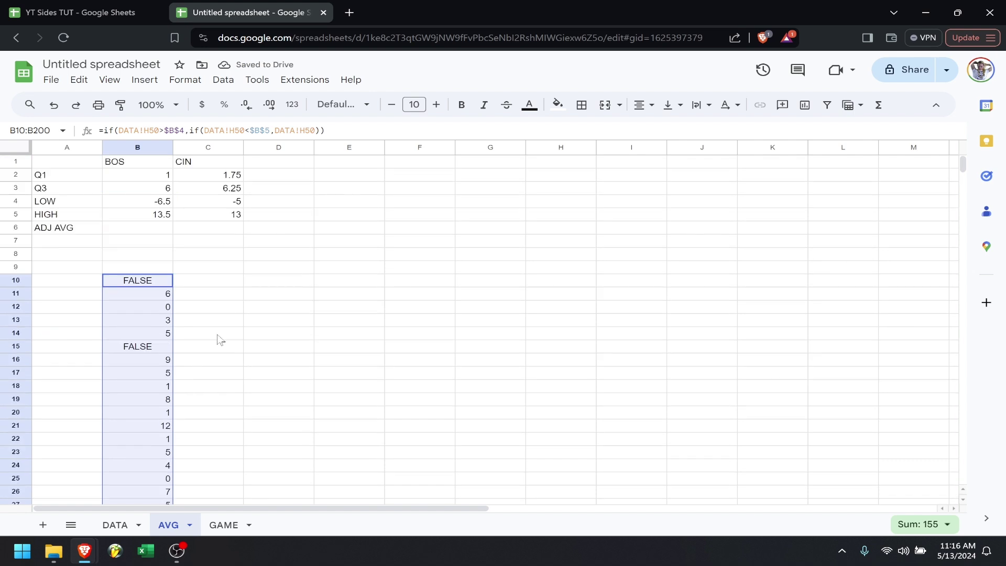
click(224, 290)
text(=if()
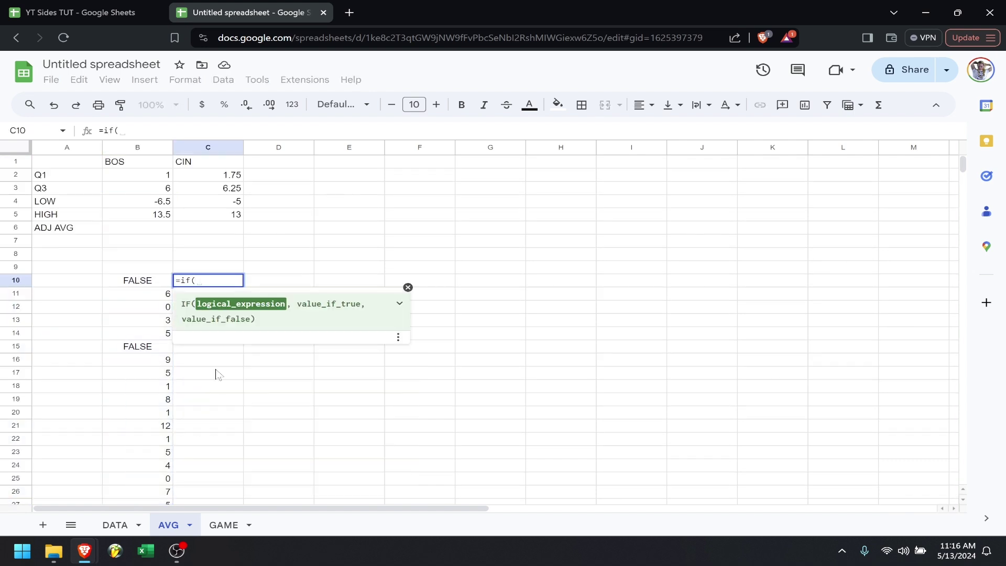
click(115, 525)
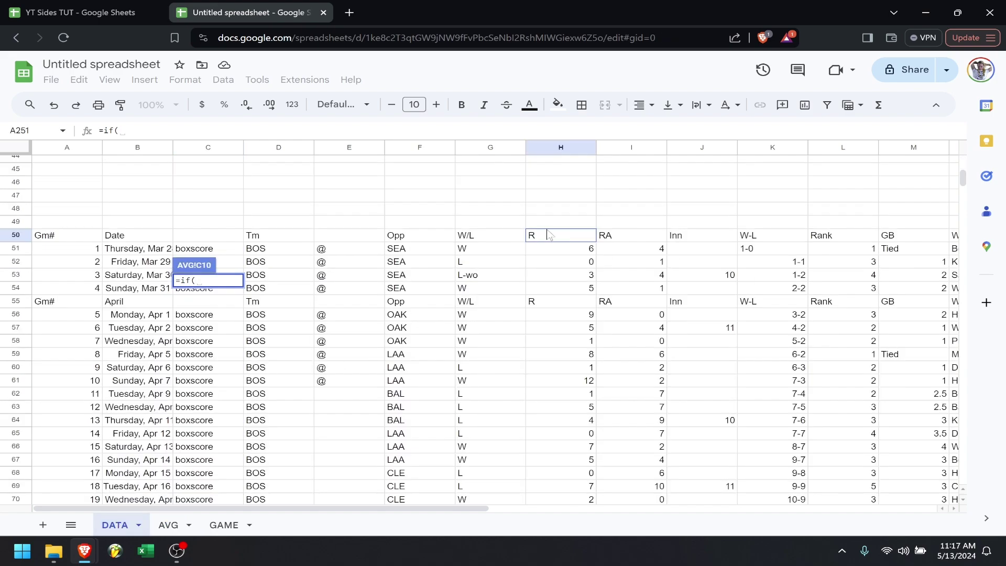
scroll(574, 263, down, 20)
scroll(574, 263, down, 8)
click(562, 275)
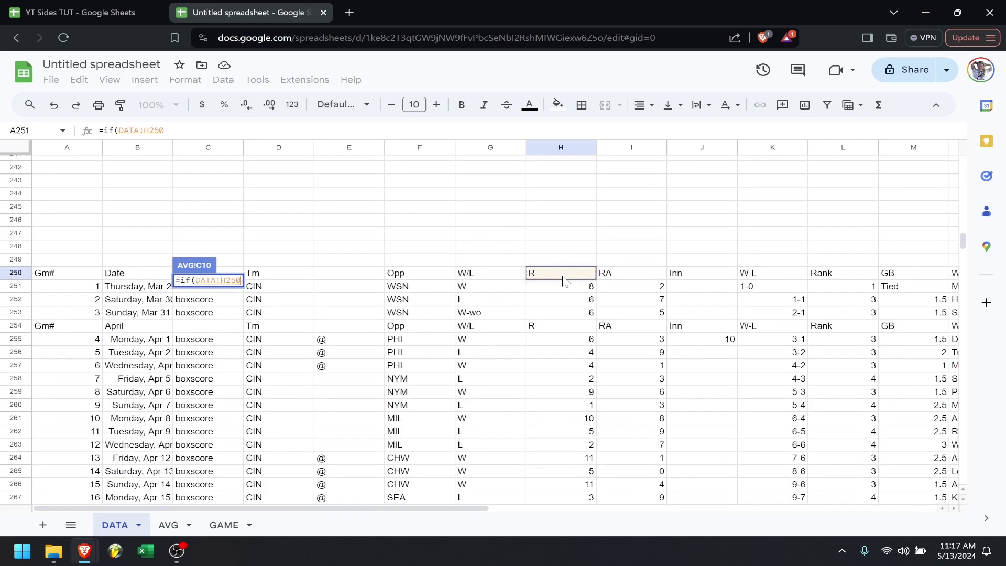
text(>)
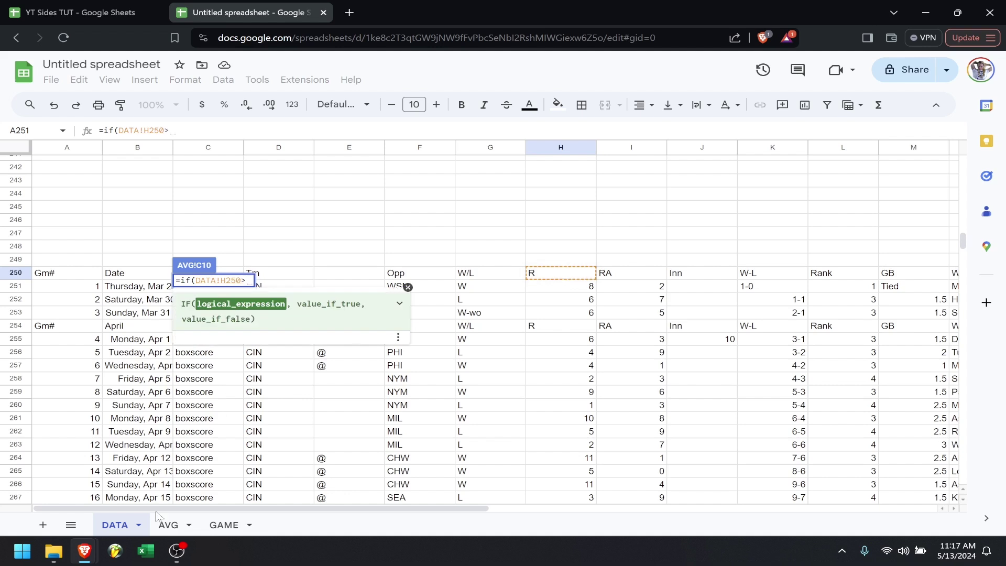
click(168, 525)
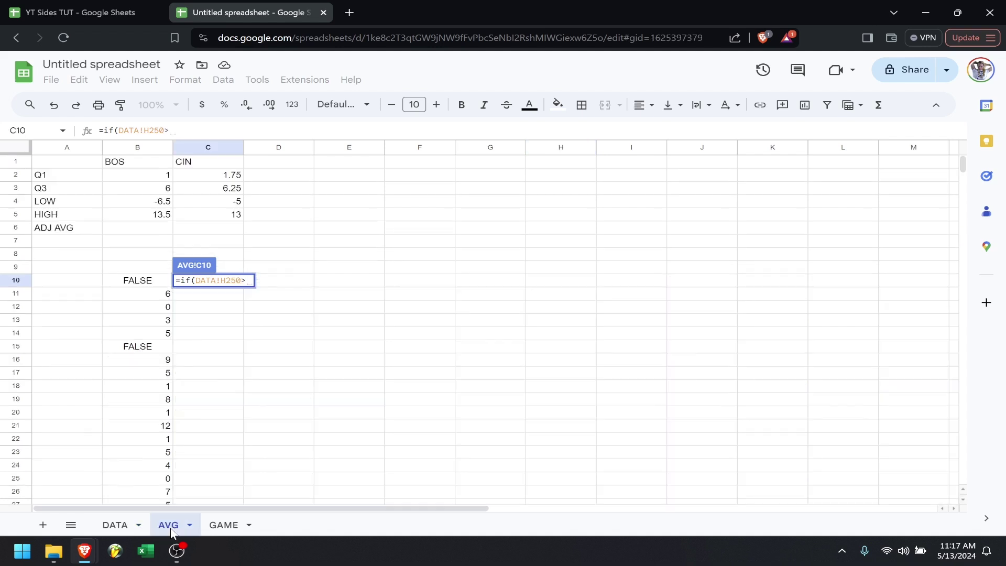
click(224, 204)
- Complete the C10 formula with a nested IF returning DATA!H250 when DATA!H250 is less than the CIN high limit in C5
text(,if()
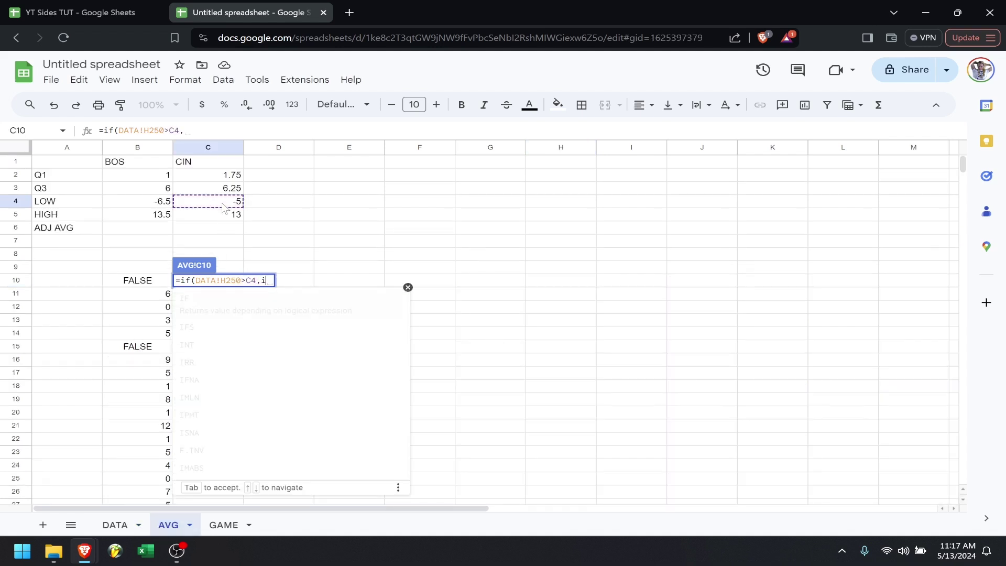
click(115, 525)
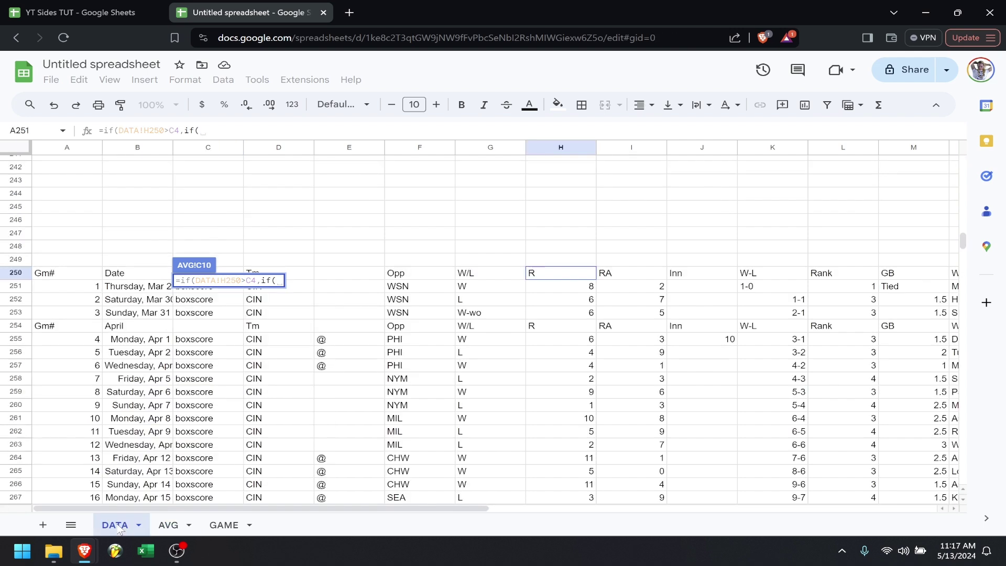
click(579, 278)
text(<)
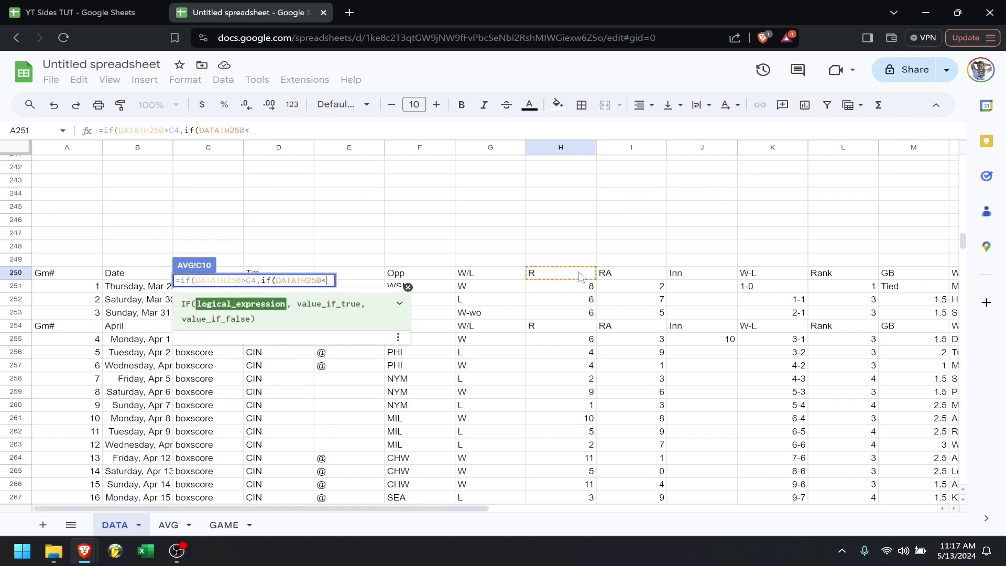
click(168, 525)
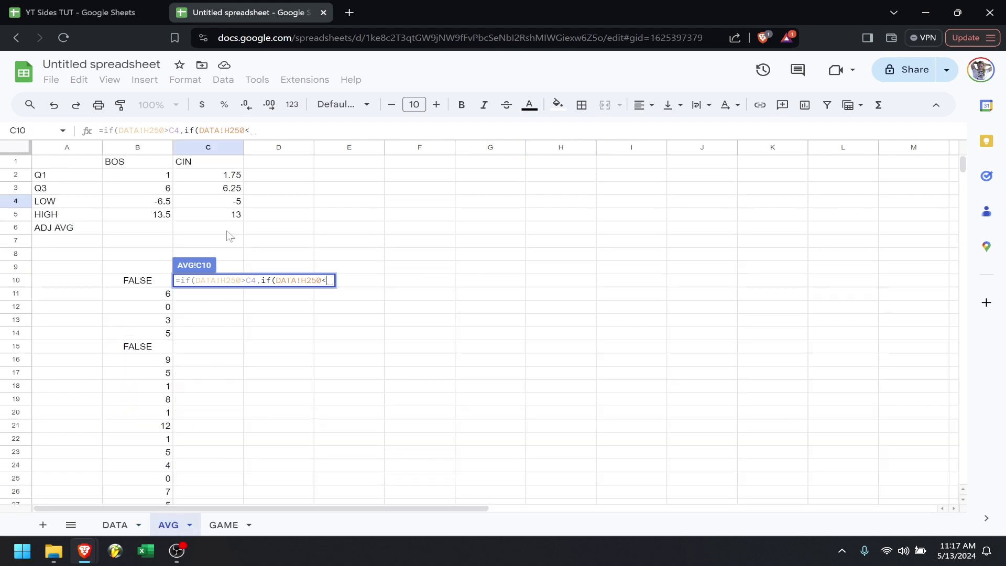
click(225, 219)
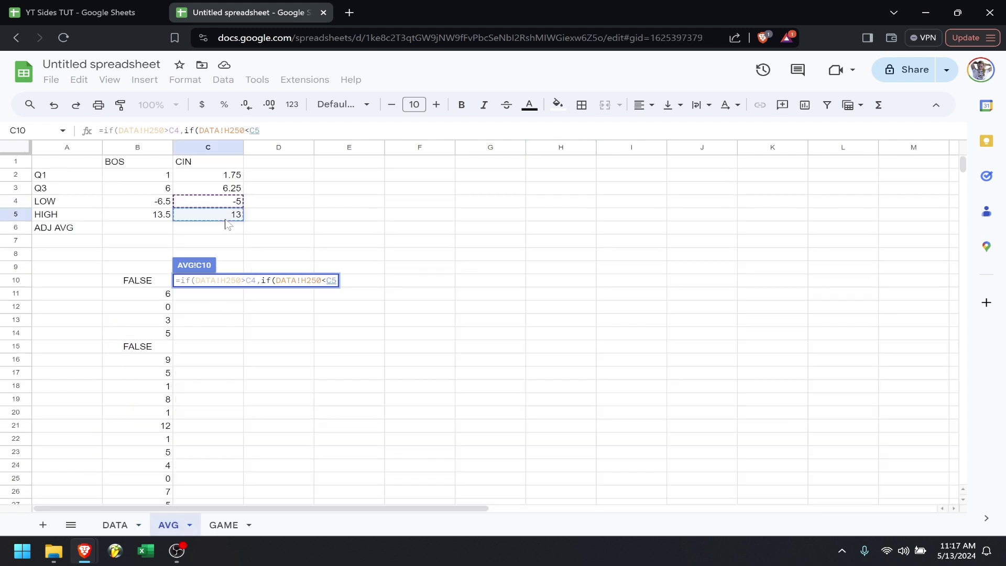
text(,)
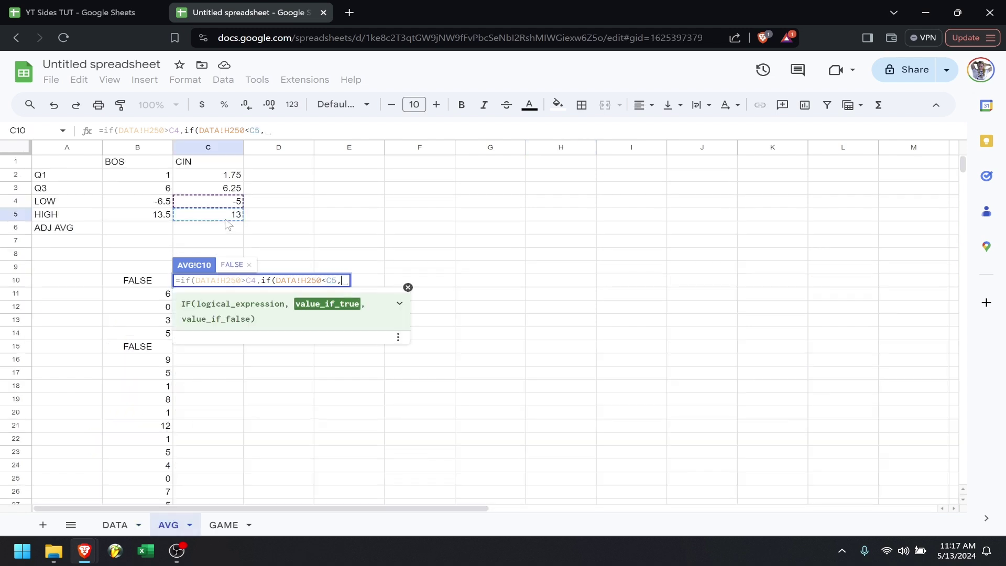
click(116, 525)
click(570, 274)
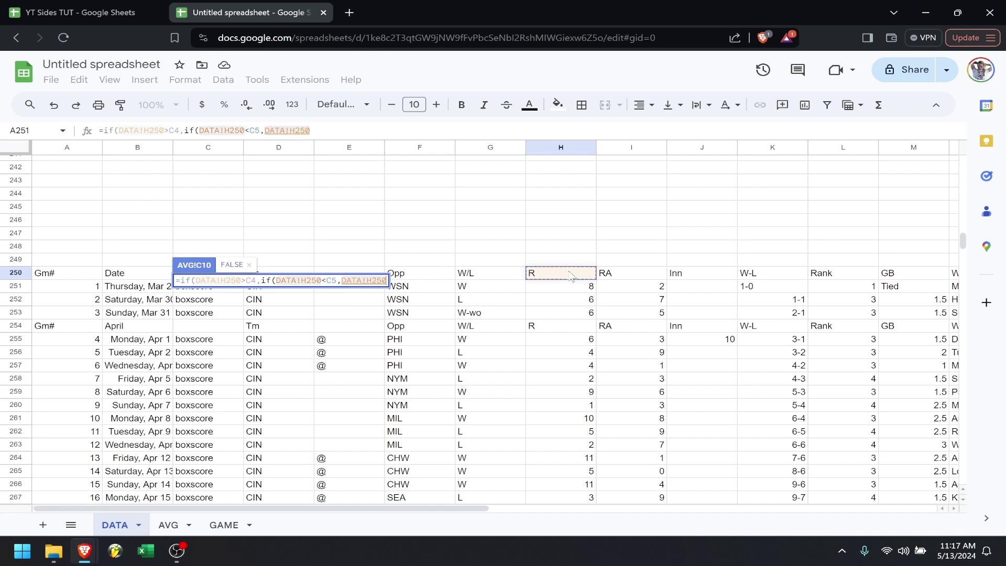
text()))
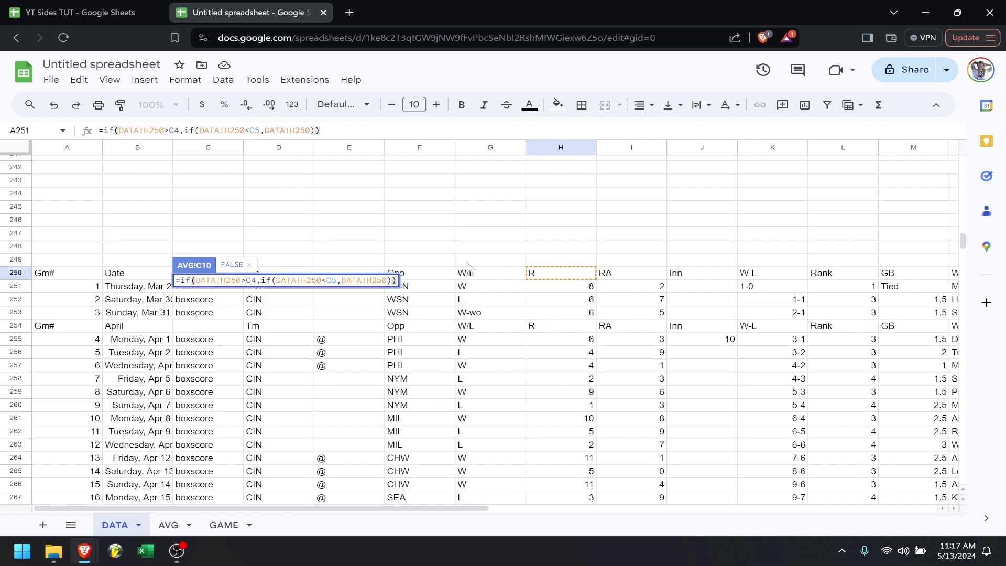
- Make the limit references absolute as $C$4 and $C$5 in the C10 formula and fill it down through C200
click(329, 280)
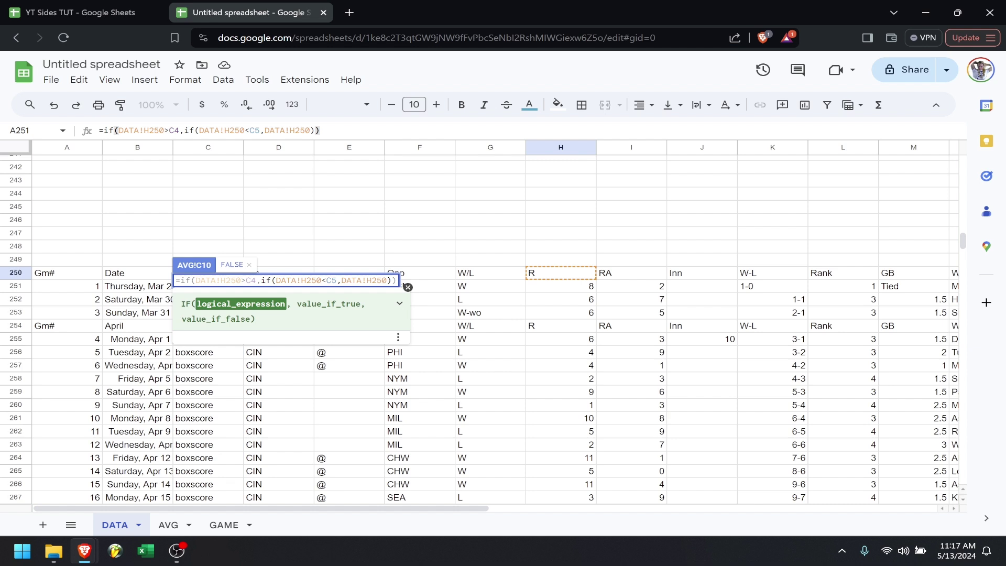
key(F4)
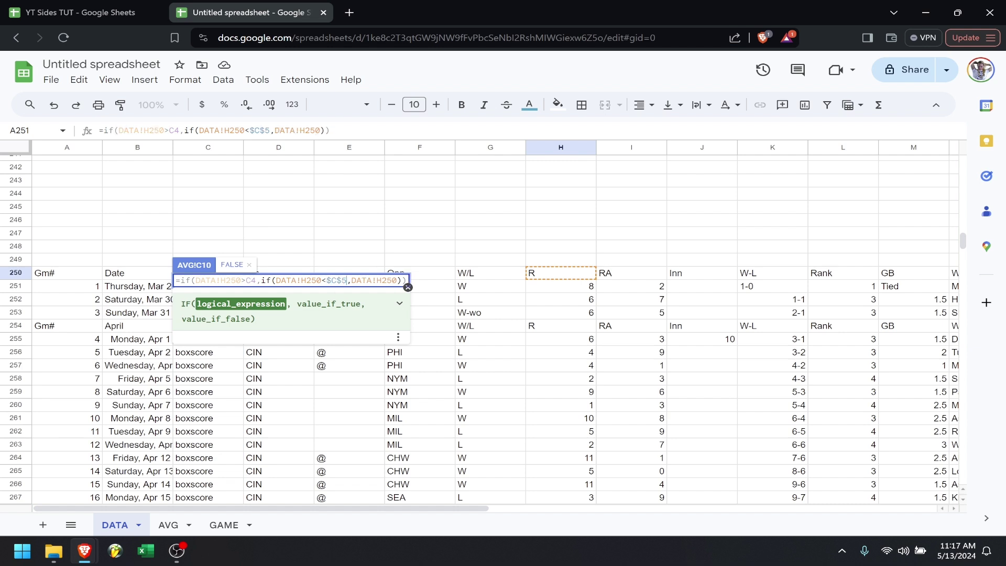
click(251, 280)
key(F4)
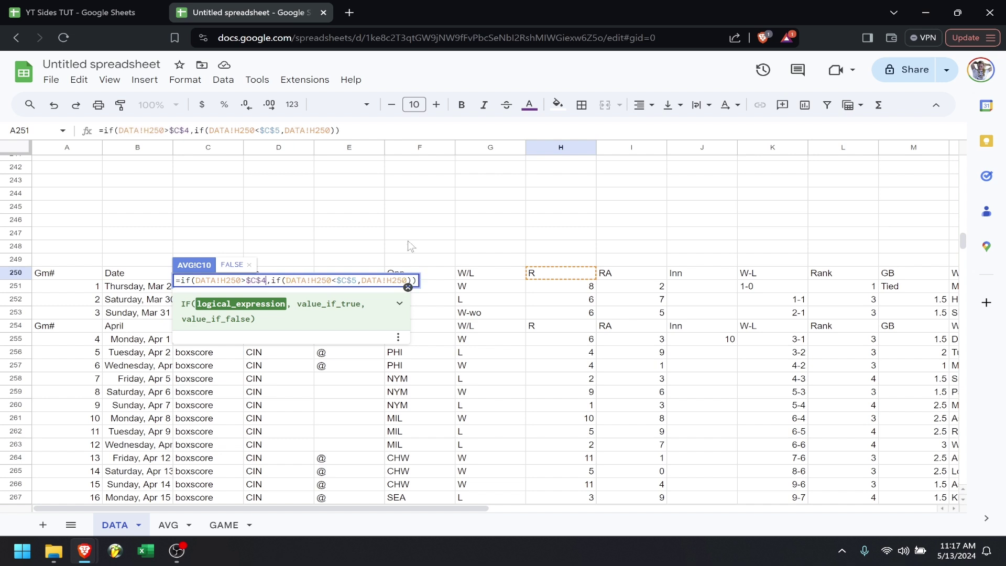
key(Return)
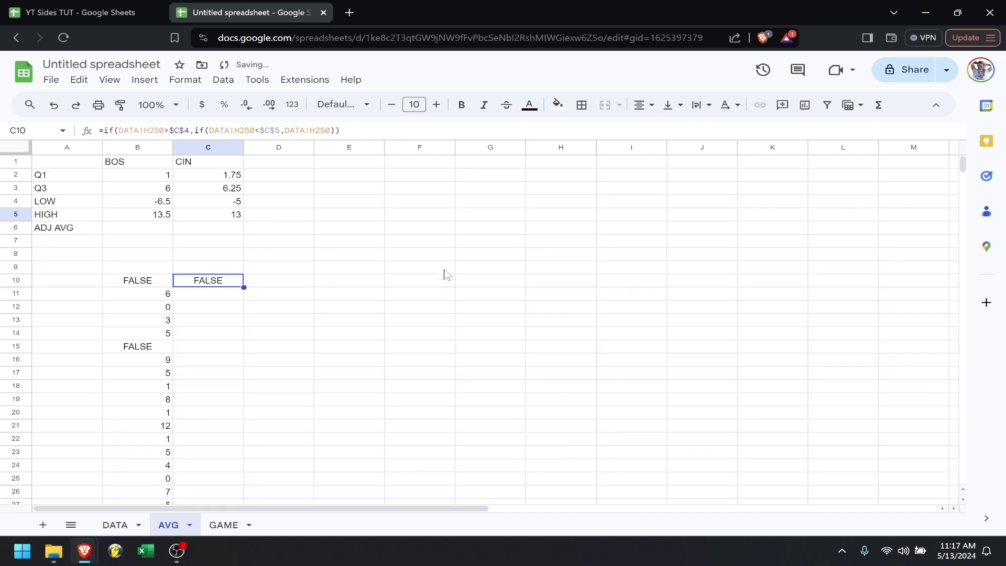
drag(243, 287, 218, 475)
scroll(278, 375, up, 20)
scroll(280, 372, up, 10)
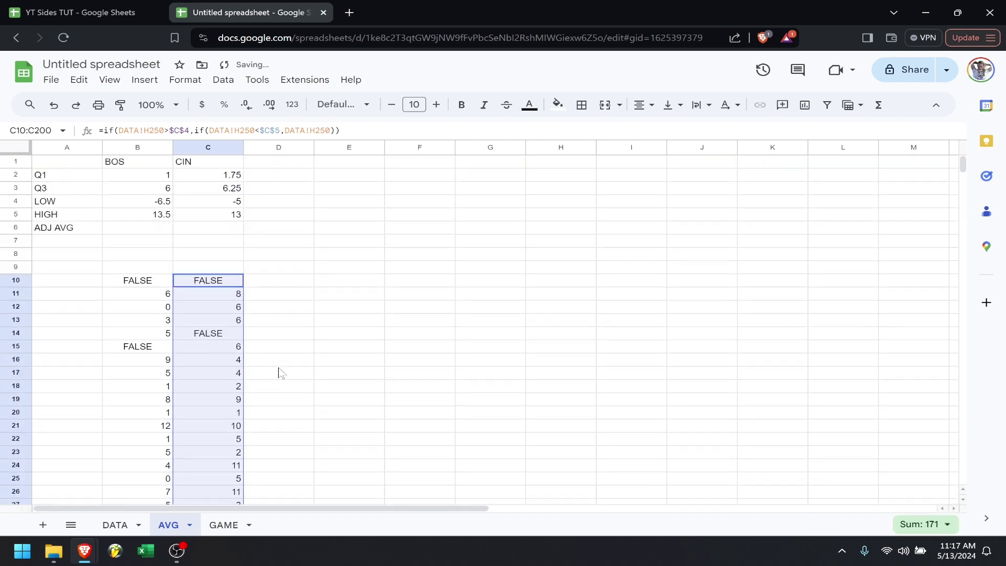
- Enter the BOS adjusted average in AVG cell B6 as =average(B10:B200)
click(160, 233)
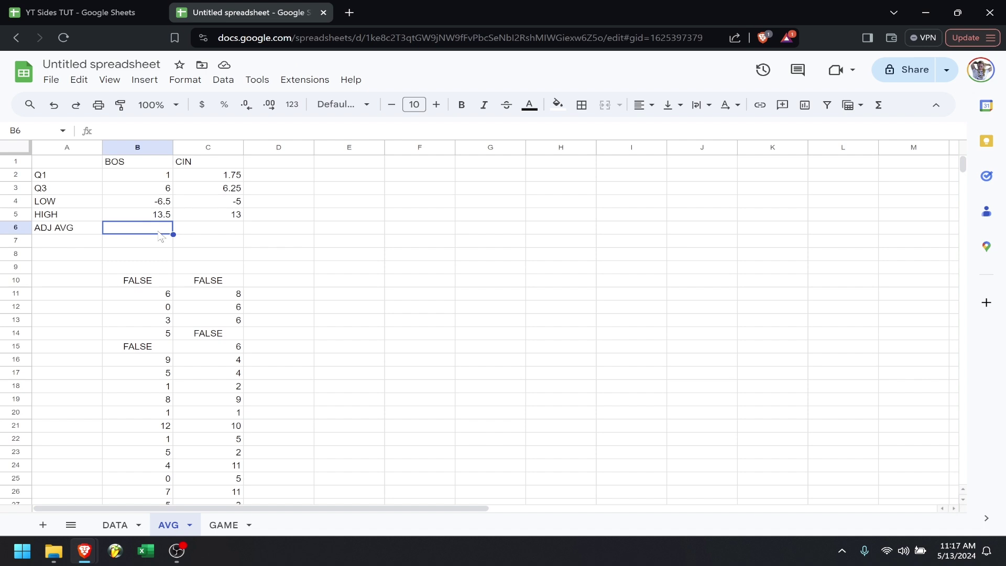
text(=aver)
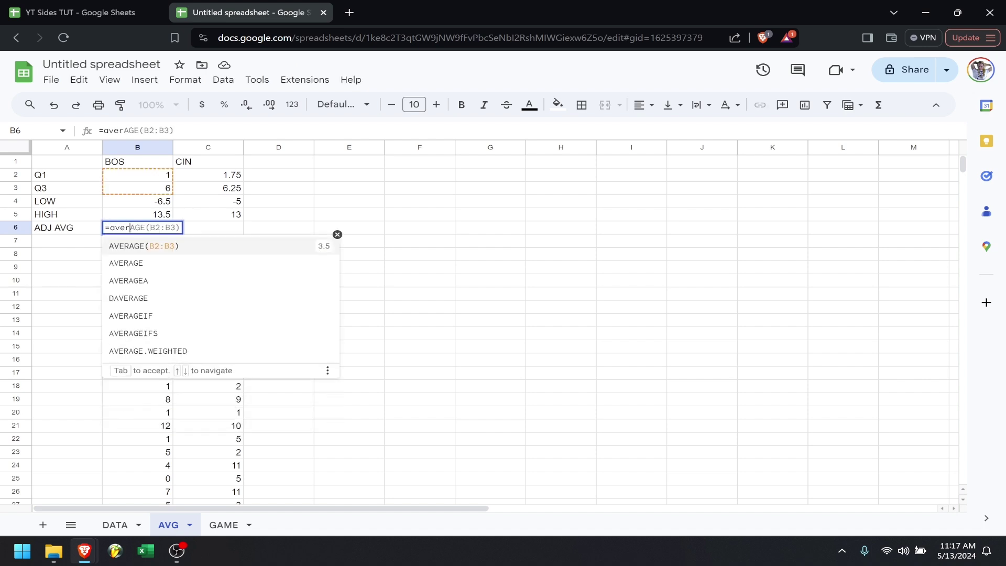
text(age()
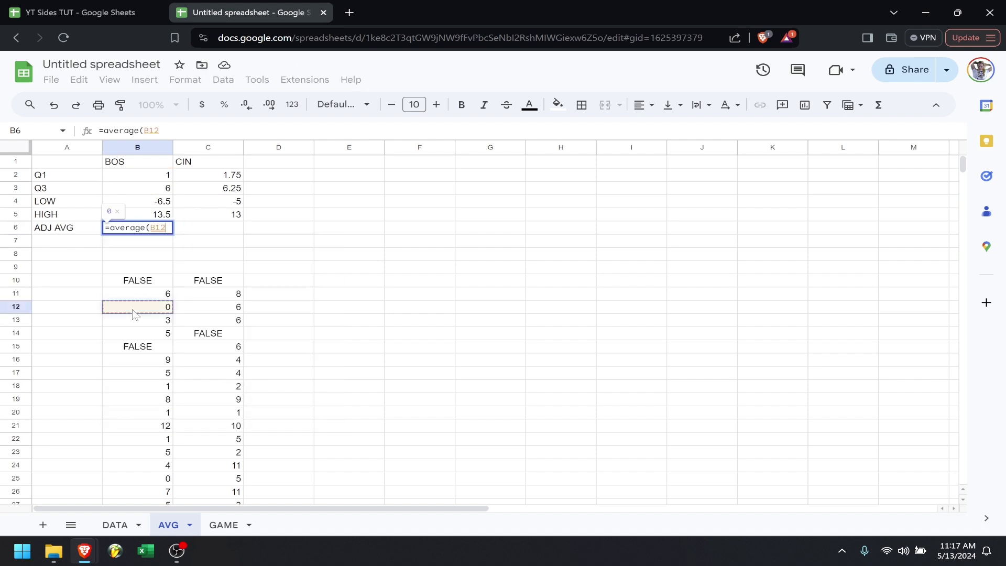
click(137, 285)
scroll(149, 348, down, 20)
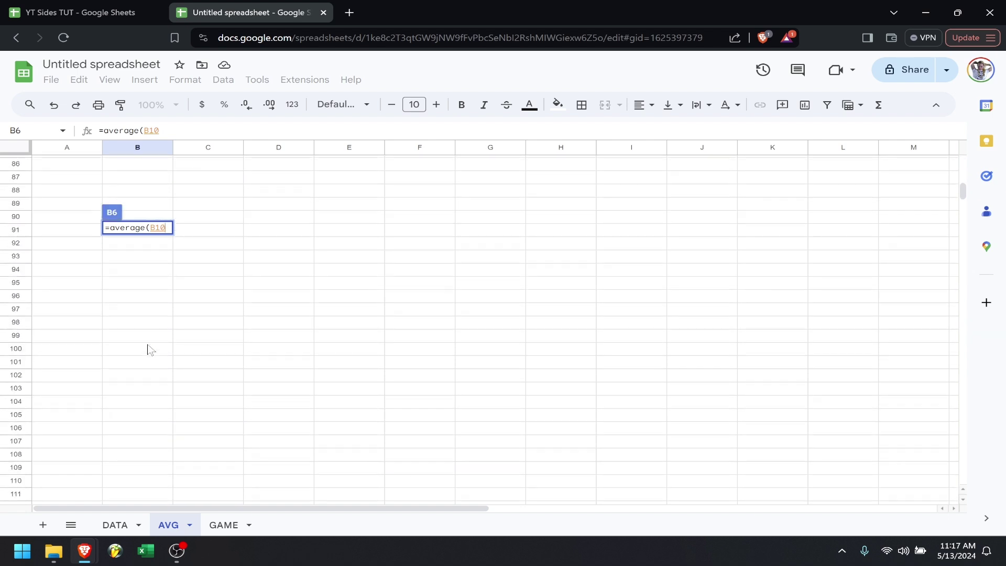
scroll(148, 348, down, 5)
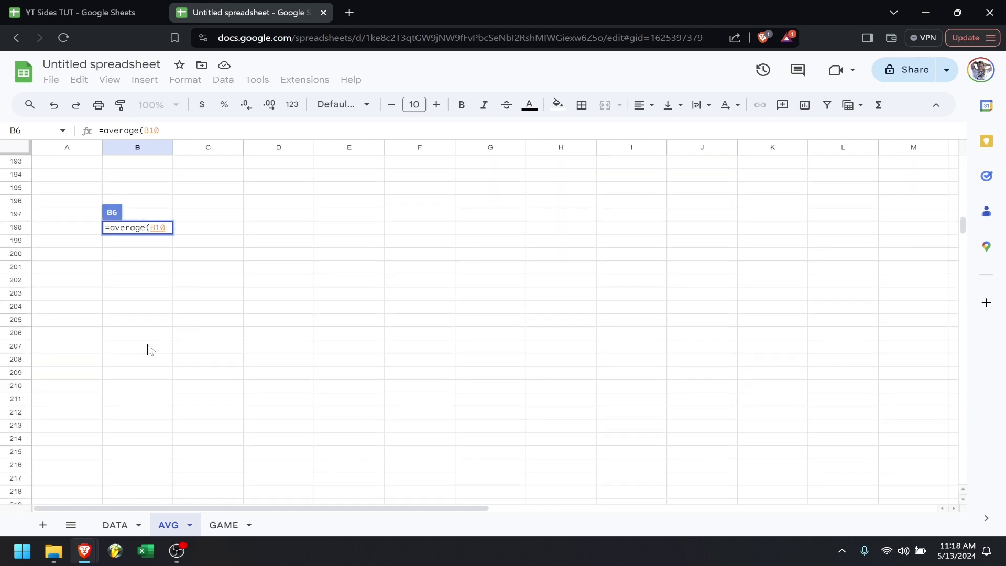
shift+click(150, 257)
text())
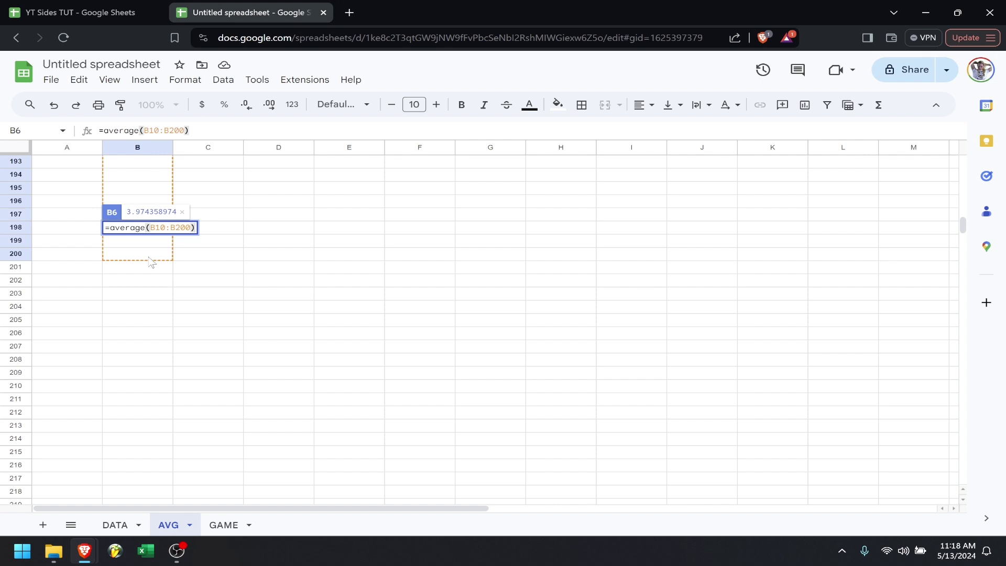
key(Return)
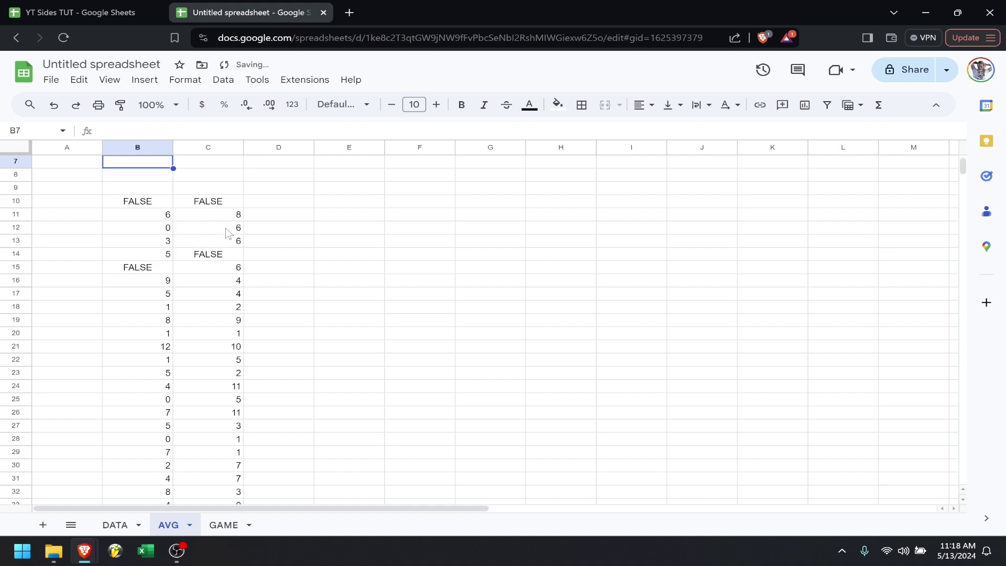
- Examine the runs column of the CIN schedule in DATA across played and upcoming games, and return to AVG
scroll(225, 234, up, 2)
click(217, 209)
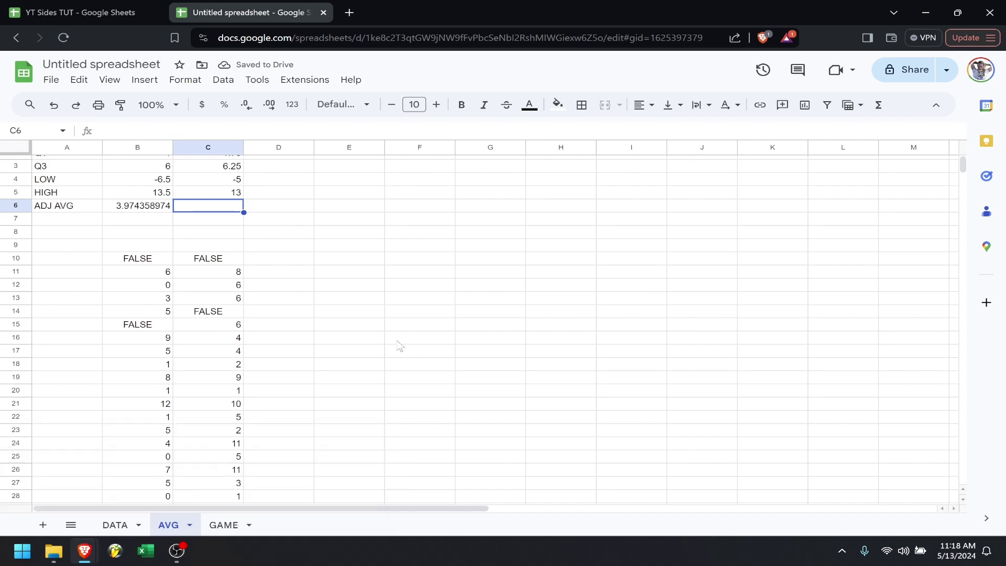
click(117, 525)
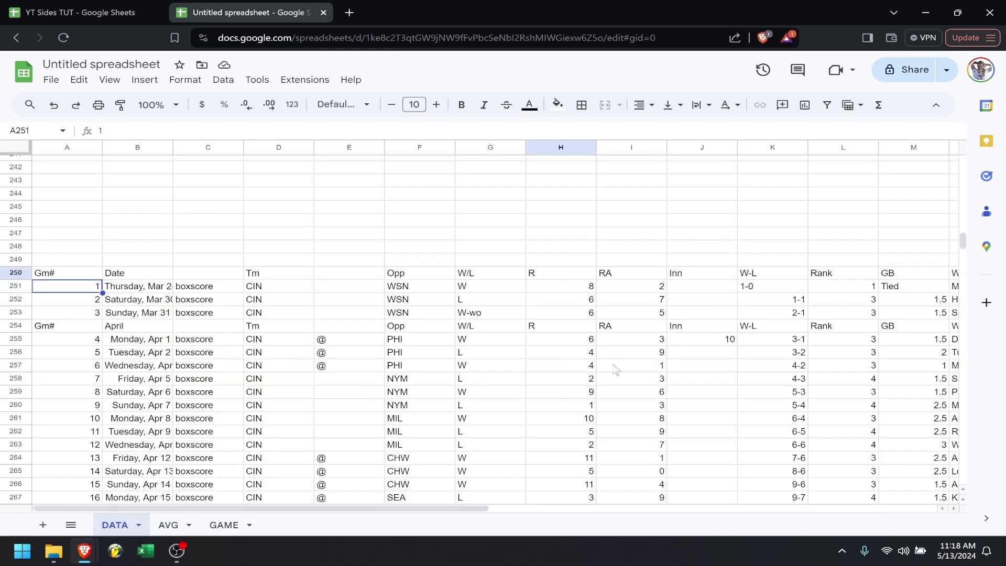
scroll(641, 361, down, 12)
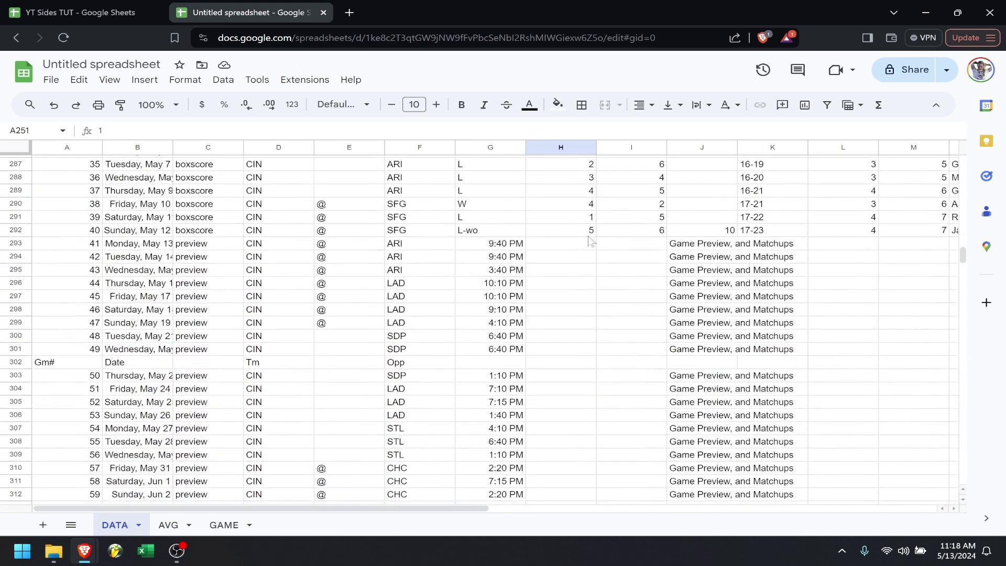
scroll(576, 347, down, 13)
scroll(576, 347, down, 20)
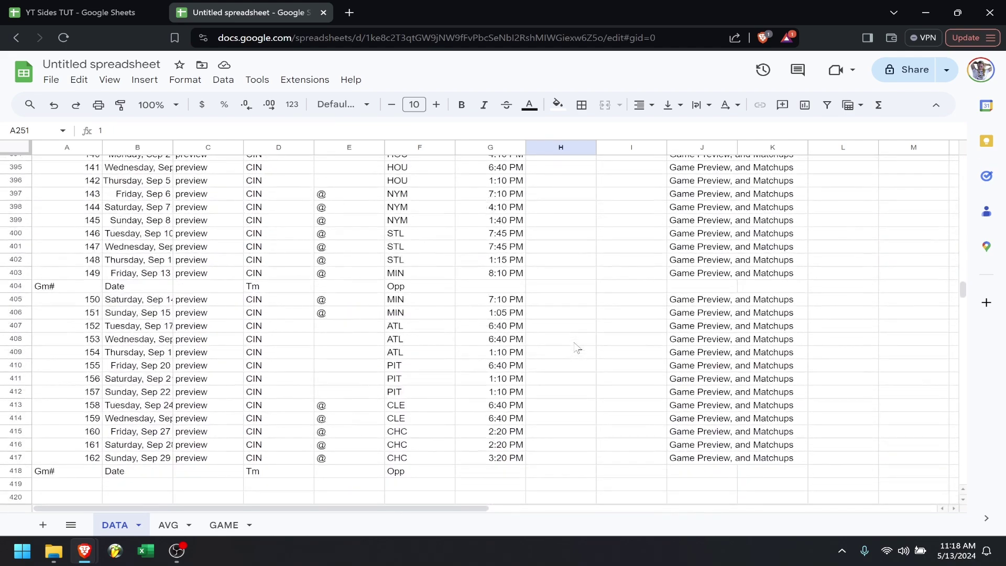
scroll(576, 346, up, 20)
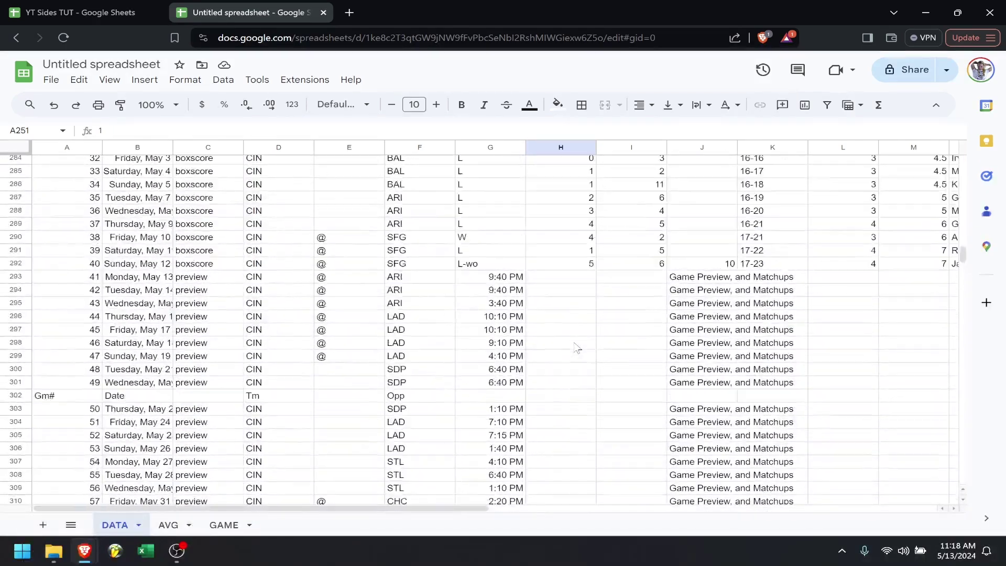
scroll(576, 347, up, 1)
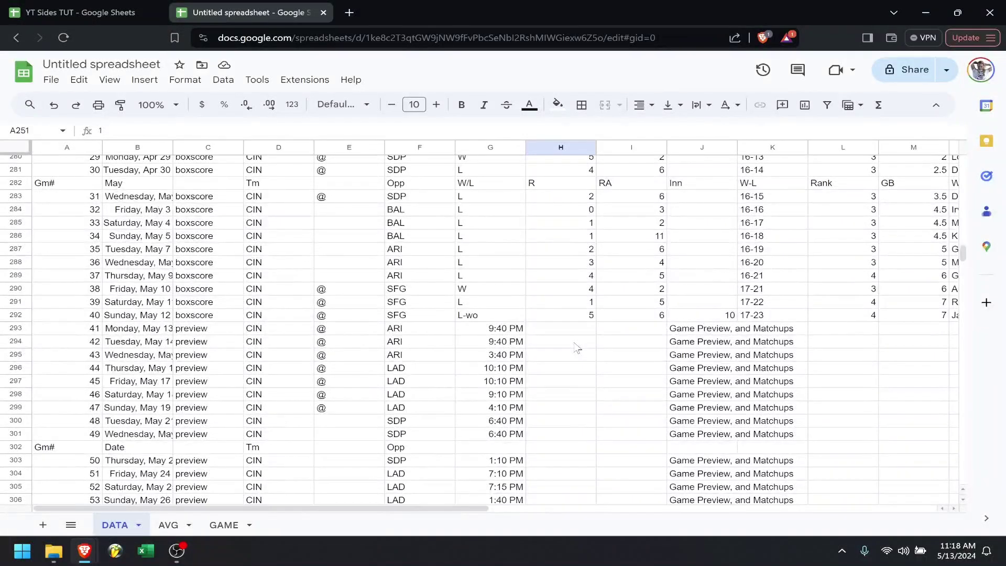
click(171, 525)
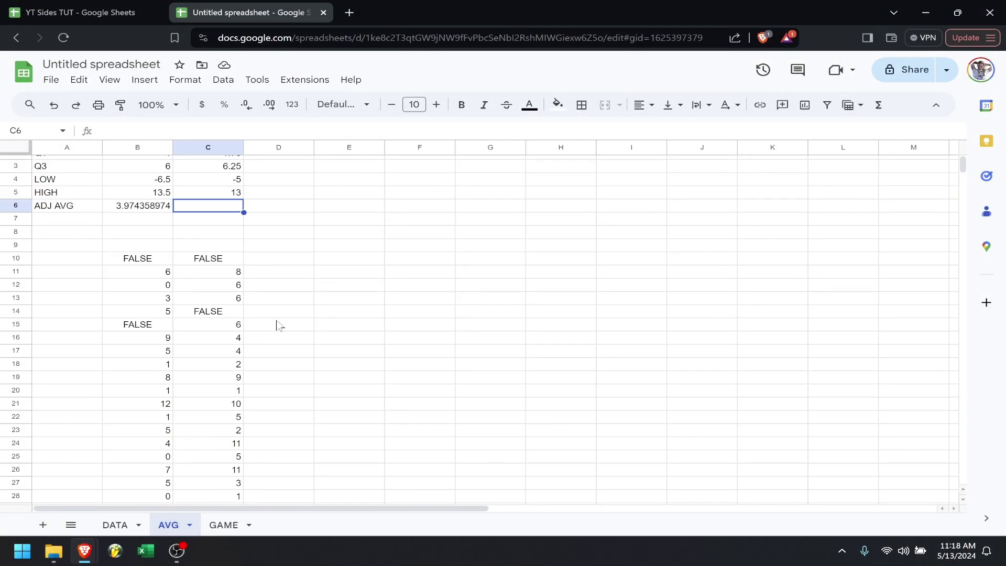
text(=av)
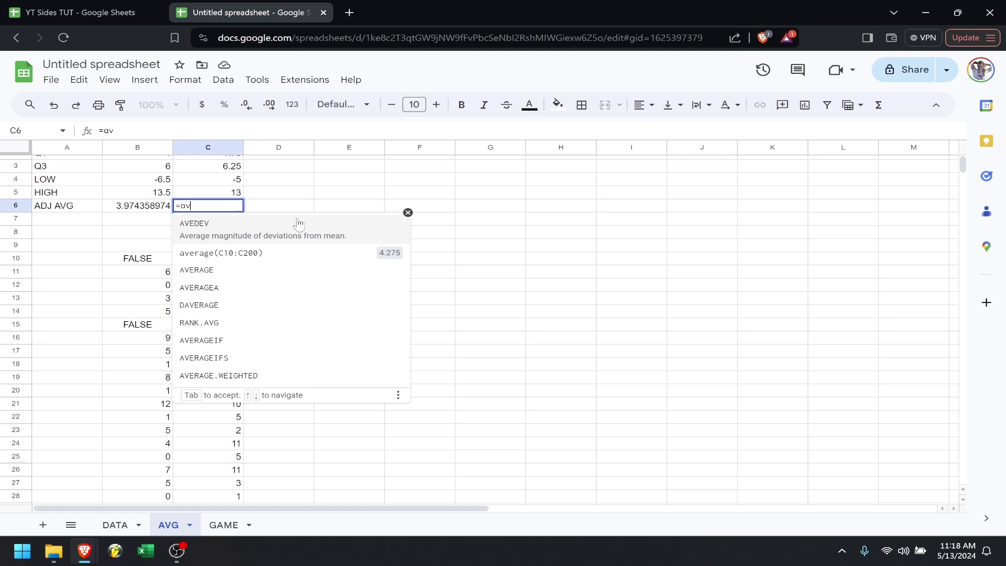
key(BackSpace)
key(BackSpace)
key(BackSpace)
key(Return)
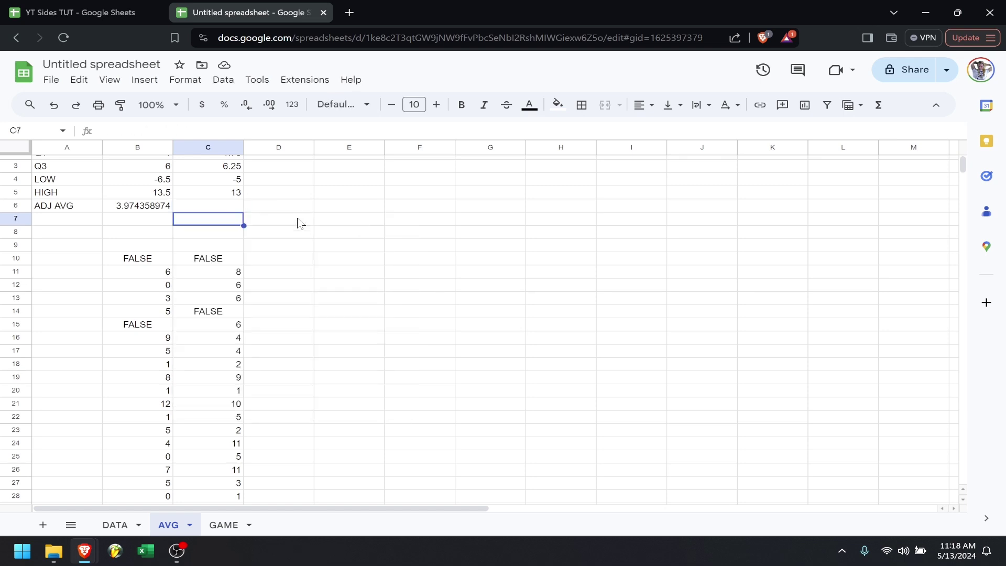
- Copy the BOS adjusted average formula from B6 into C6 for CIN
key(Up)
key(Left)
key(ctrl+c)
key(Right)
key(ctrl+v)
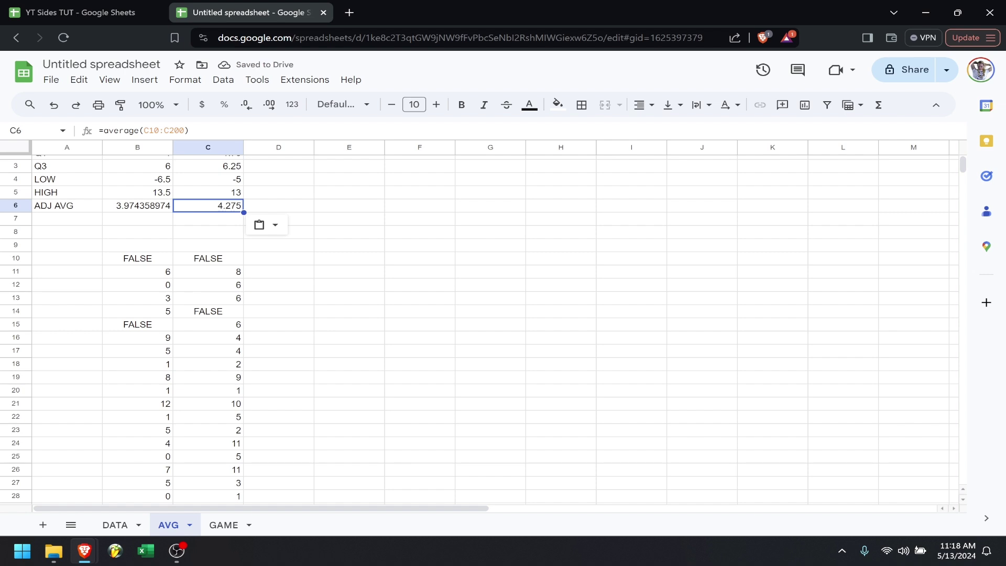
- Add a new sheet and name it POISSON
click(44, 525)
click(254, 525)
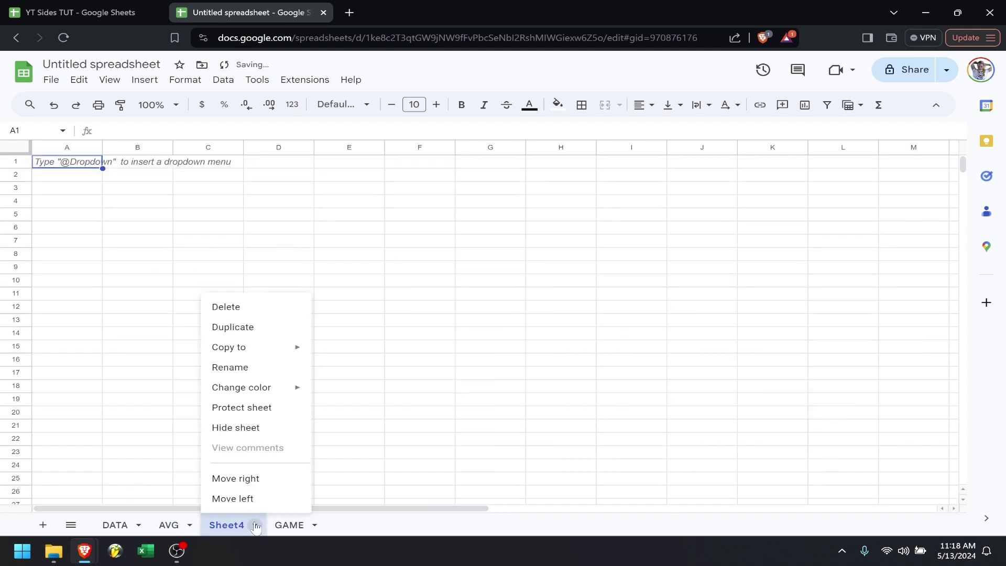
click(281, 367)
text(POISSON)
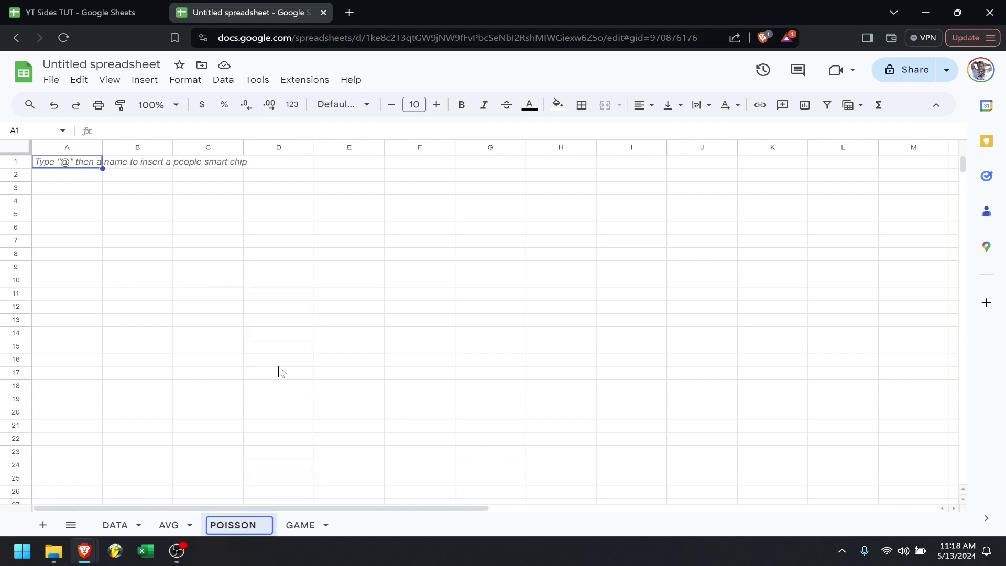
key(Return)
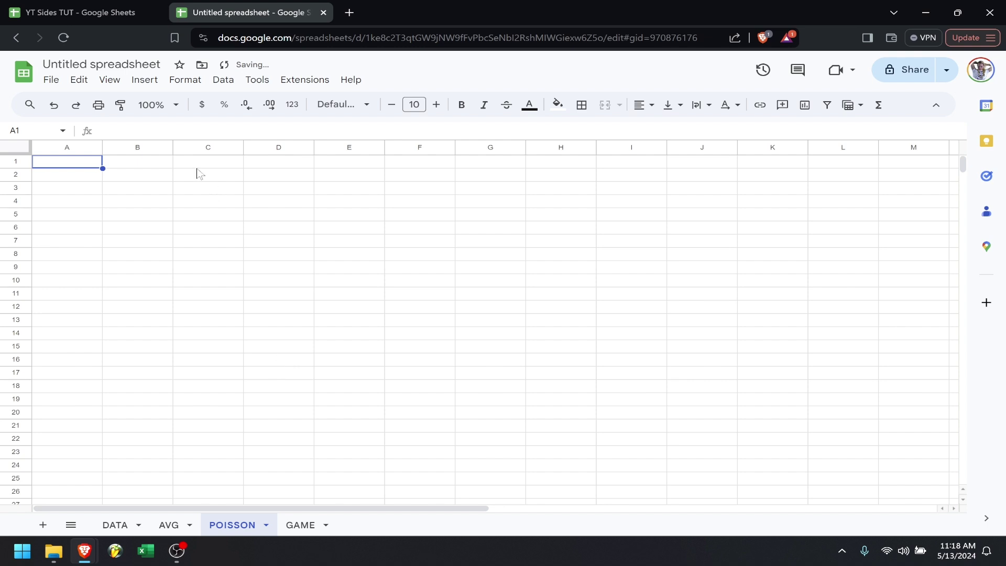
- Link cell B1 of POISSON to the BOS team dropdown with =GAME!J2
click(166, 165)
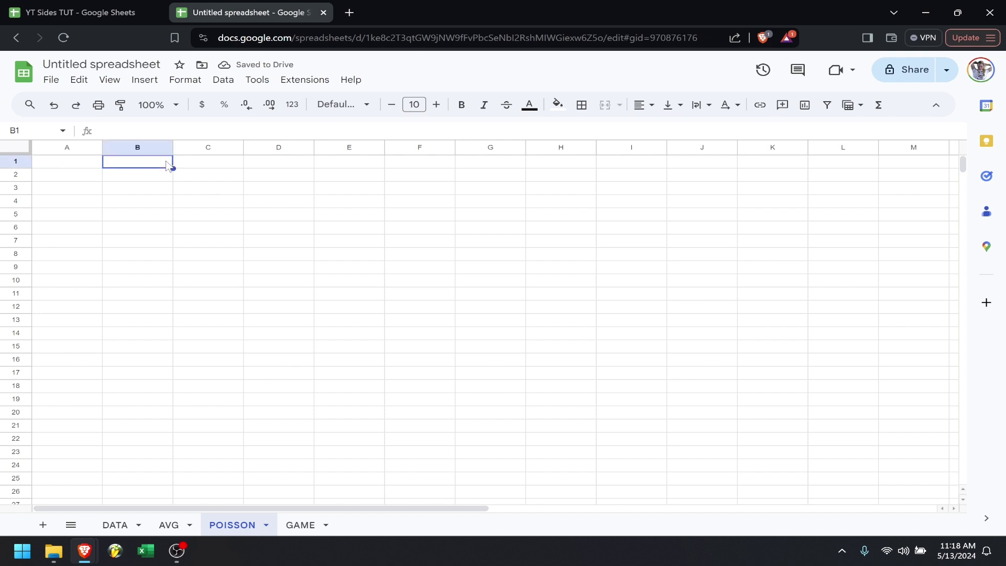
text(=)
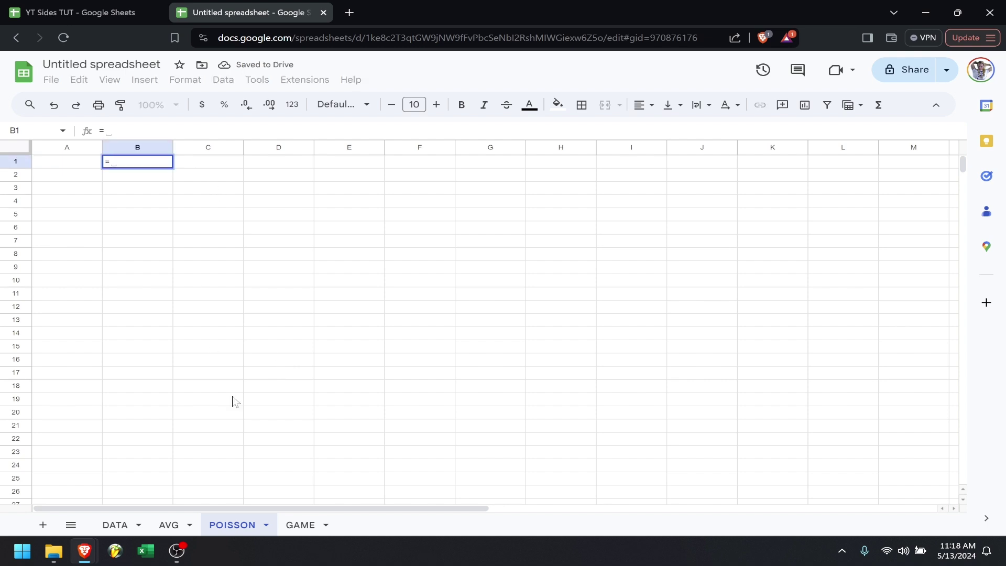
click(295, 524)
click(430, 177)
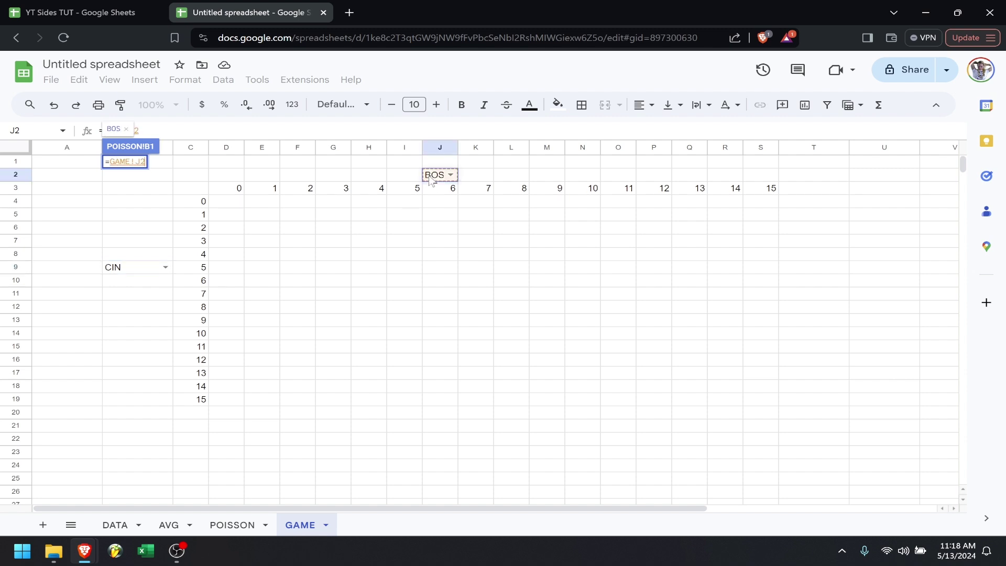
key(Return)
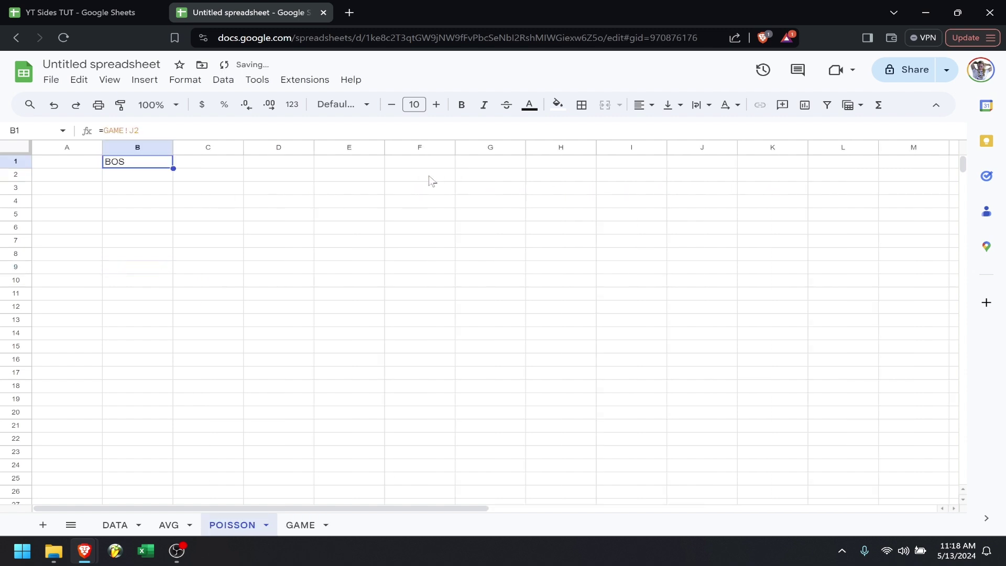
- Link cell F1 of POISSON to the CIN team dropdown with =GAME!B9
key(Right)
key(Right)
key(Right)
key(Right)
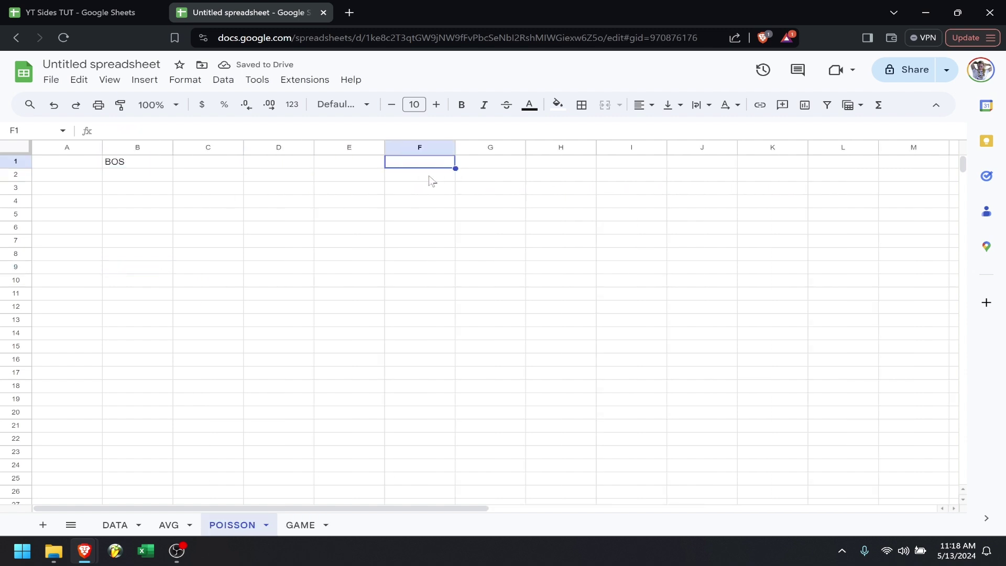
text(=)
click(306, 528)
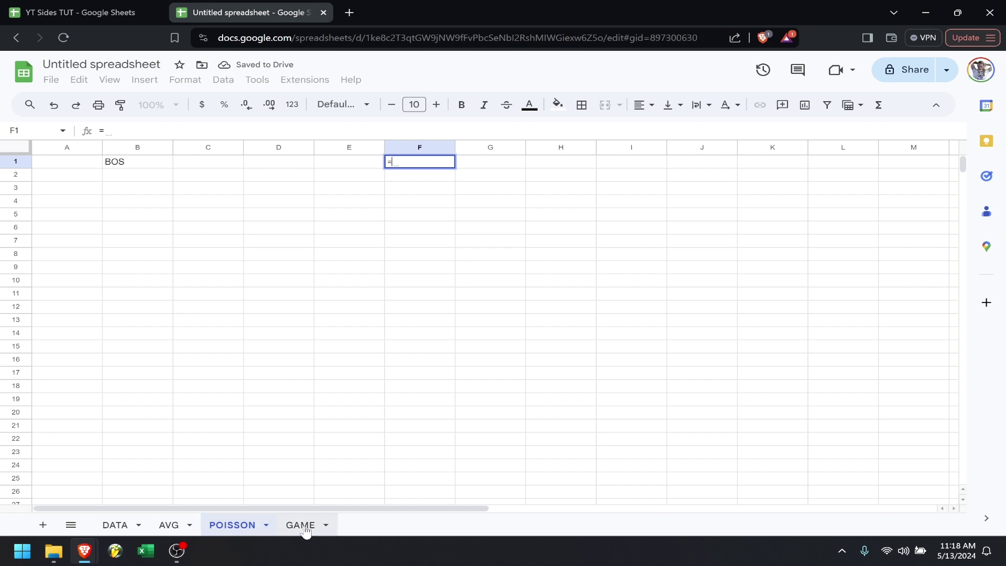
click(144, 275)
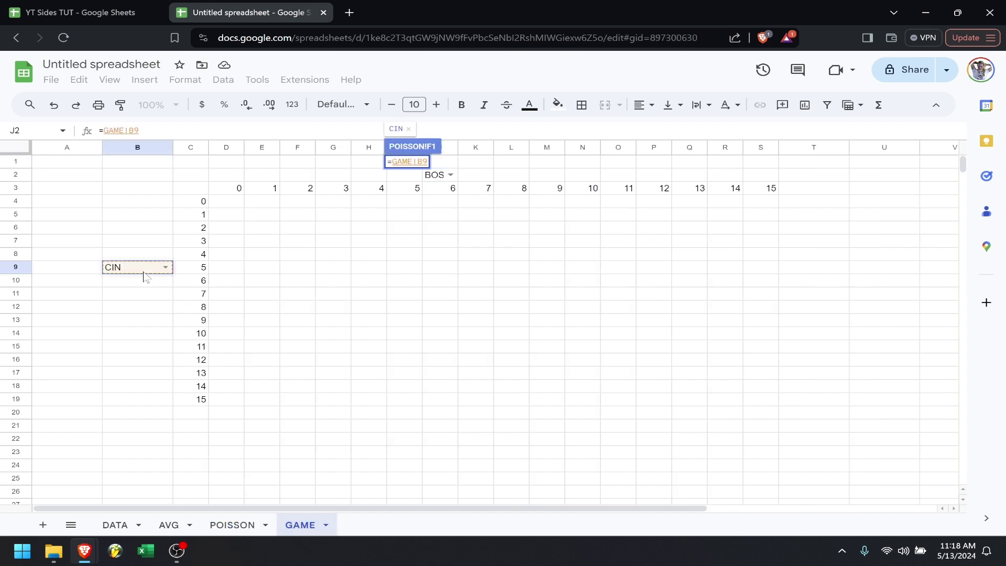
key(Return)
- Enter the run values 0, 1, 2 and 3 in POISSON cells A3 to A6
key(Left)
key(Down)
key(Left)
key(Left)
key(Left)
key(Left)
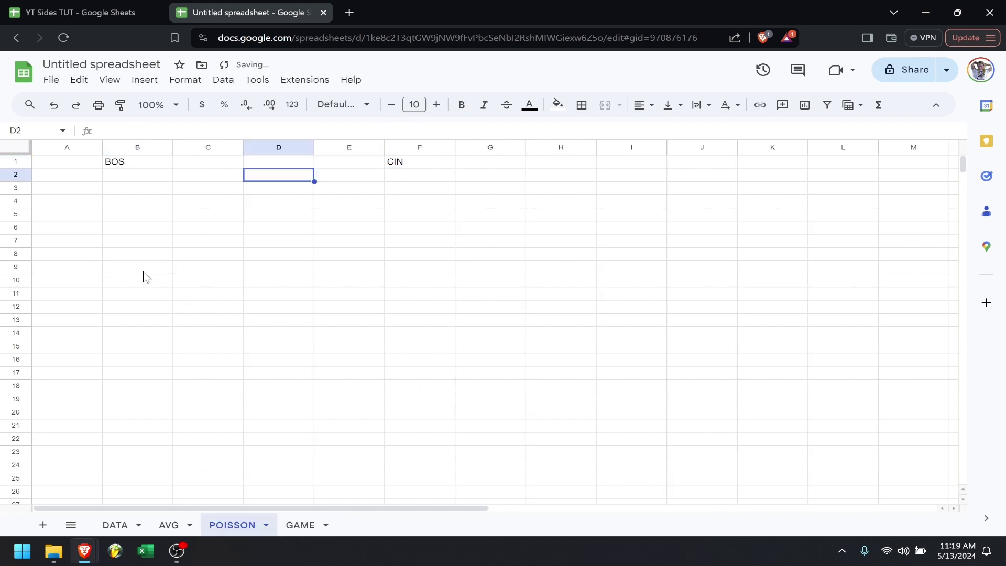
key(Down)
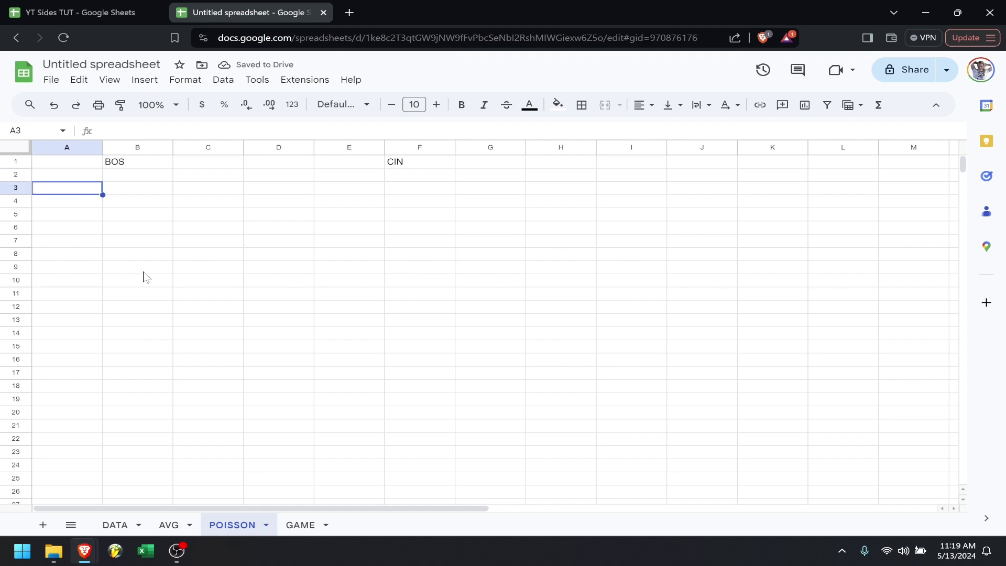
text(0)
key(Return)
text(1)
key(Return)
text(2)
key(Return)
text(3)
key(Return)
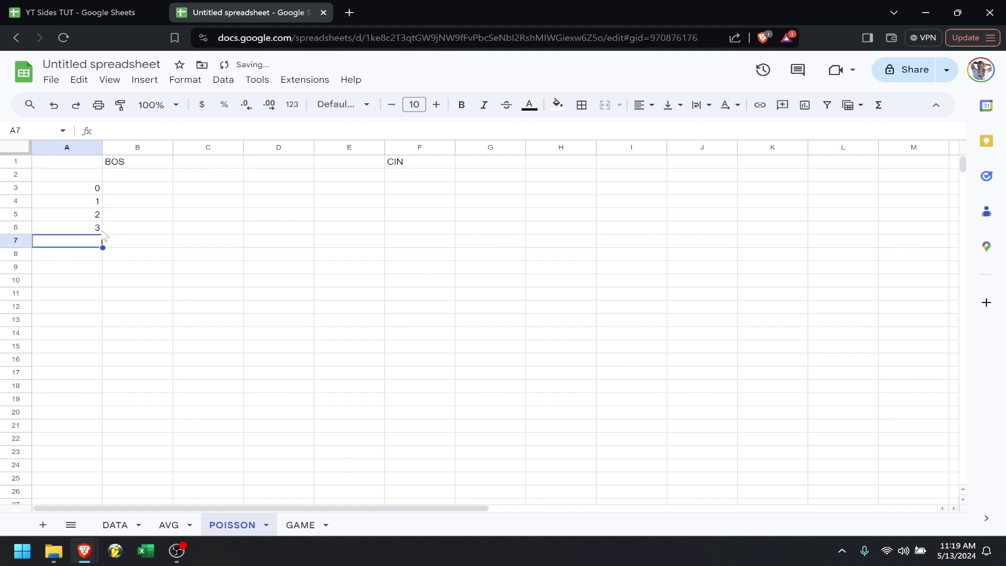
- Extend the run series in column A down to 15 in A18
key(Up)
key(shift+Up)
key(shift+Up)
key(shift+Up)
drag(103, 234, 87, 403)
click(97, 405)
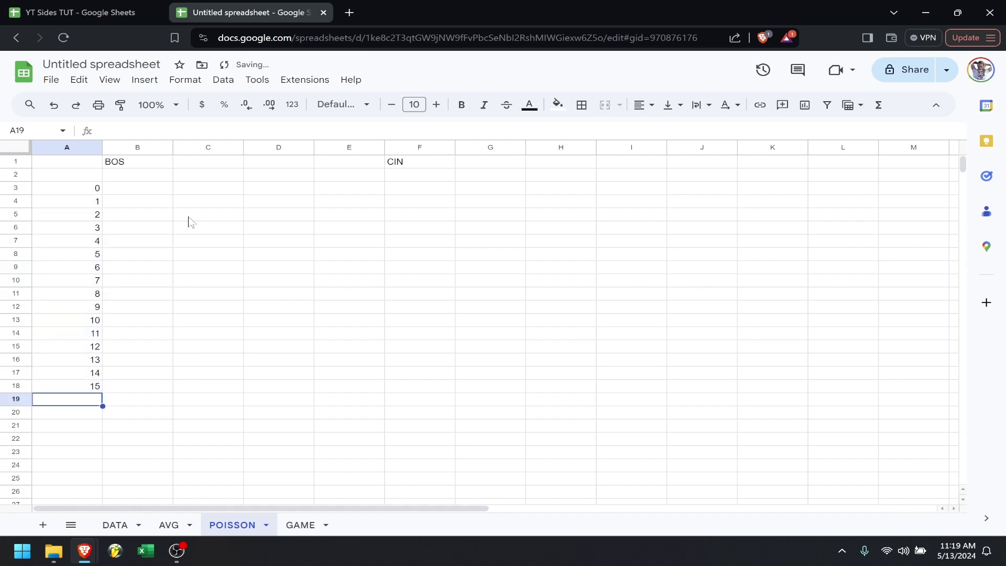
- Write the BOS cumulative Poisson formula =POISSON.DIST(A3,AVG!B6,true) in POISSON cell B3
click(159, 191)
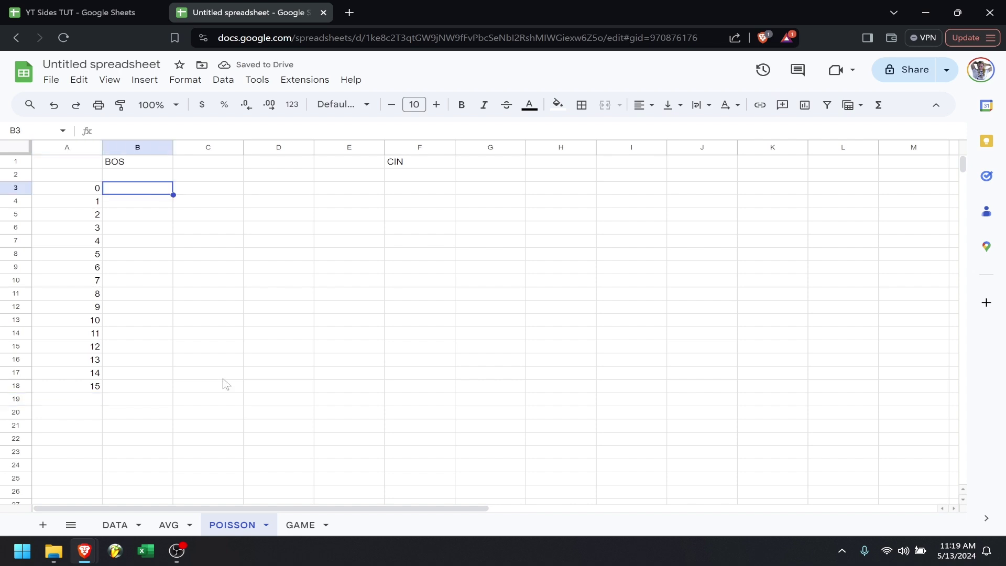
text(=poi)
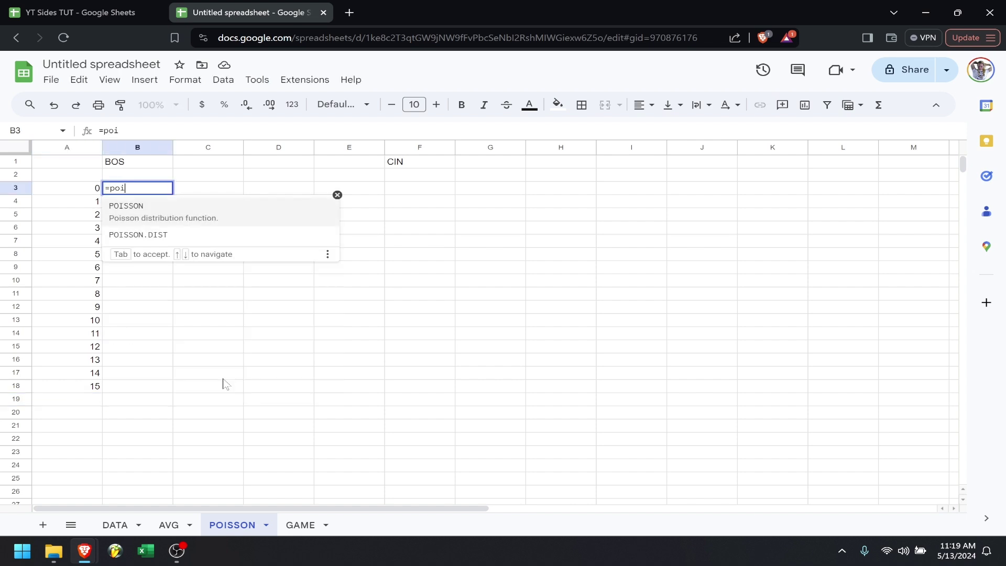
key(Down)
key(Tab)
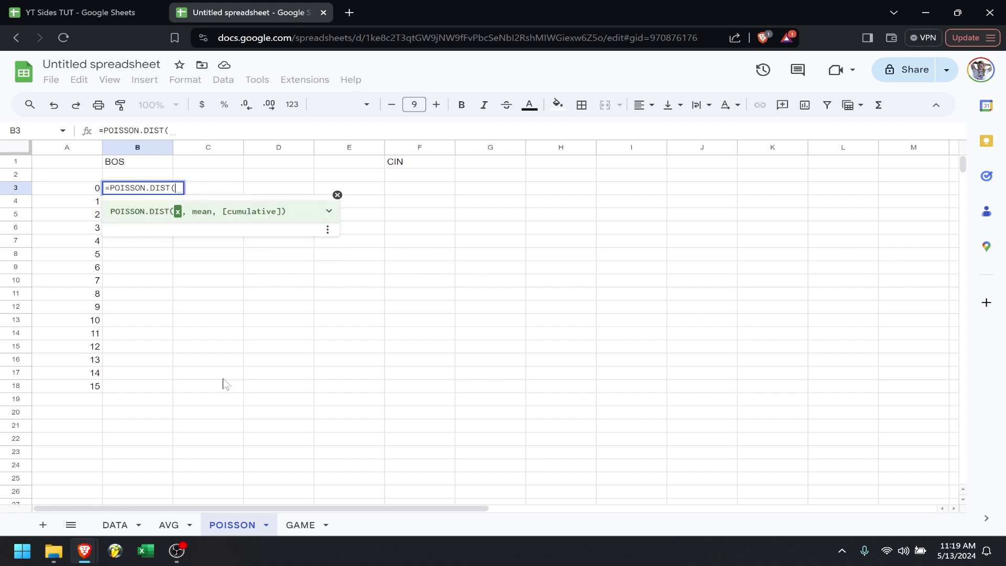
click(88, 195)
text(,)
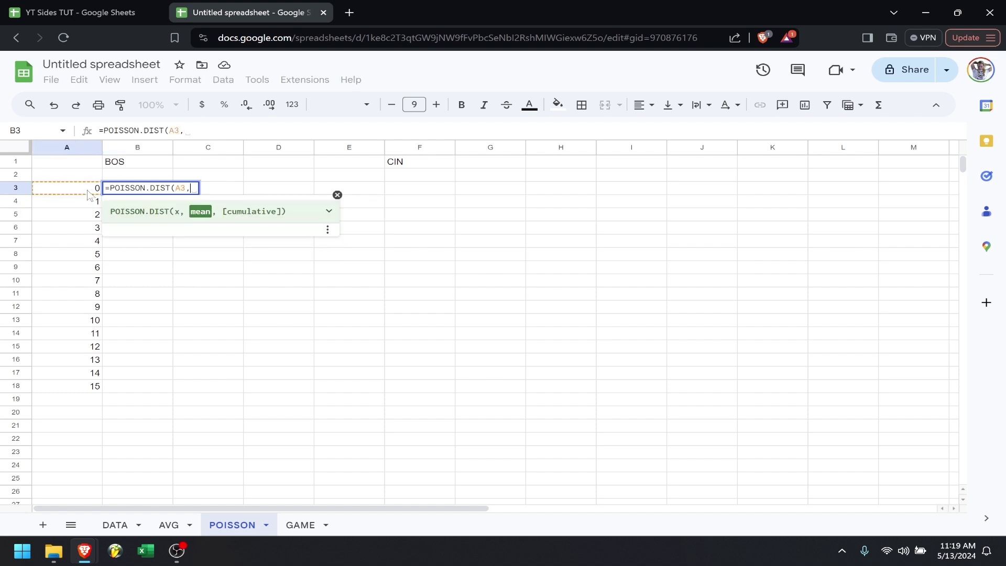
click(171, 524)
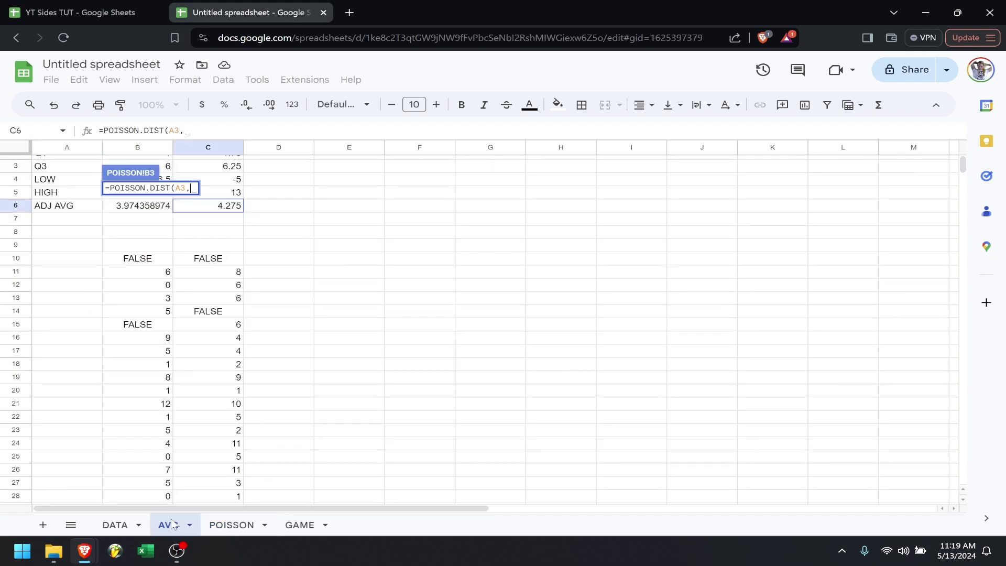
scroll(158, 229, up, 1)
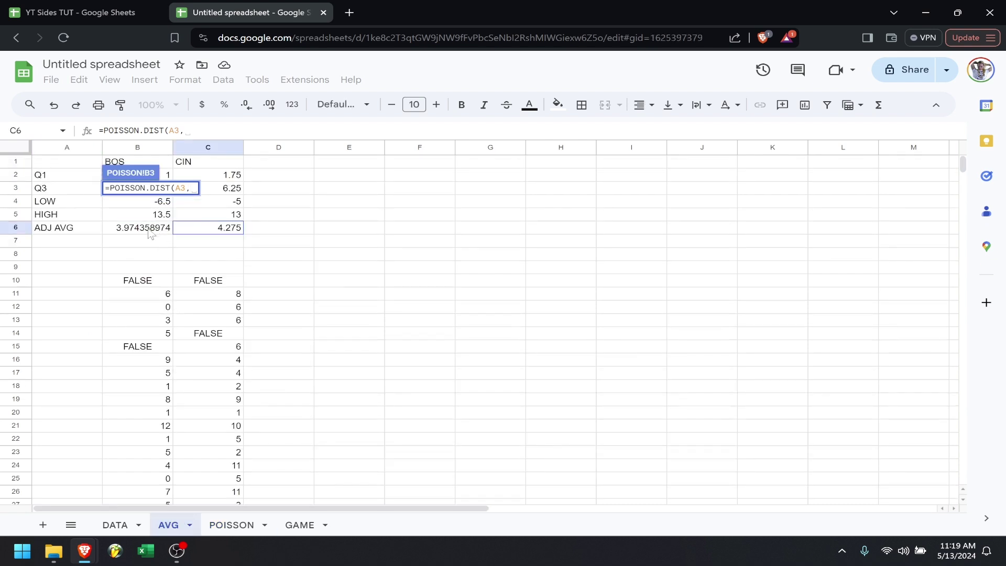
click(149, 230)
text(,)
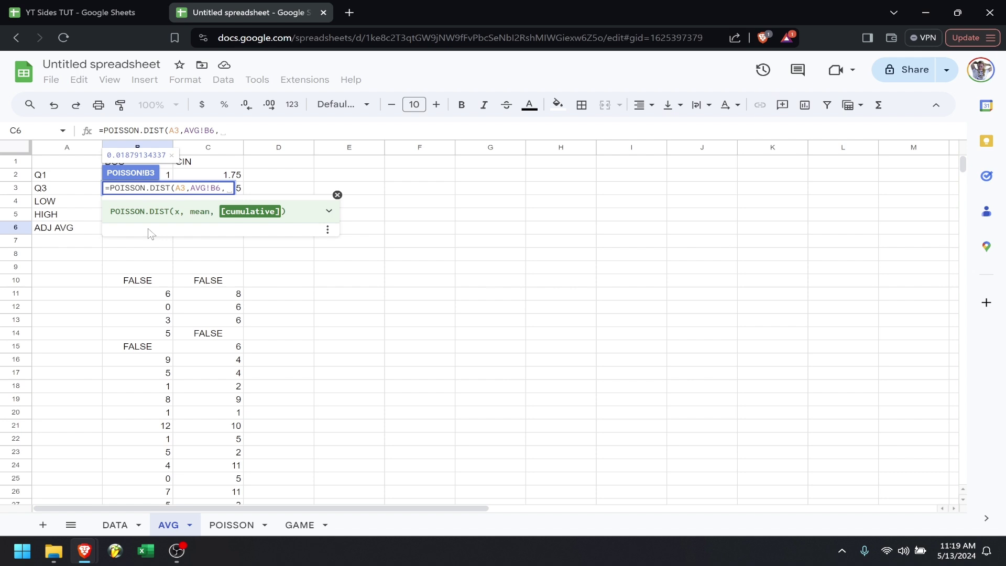
text(true))
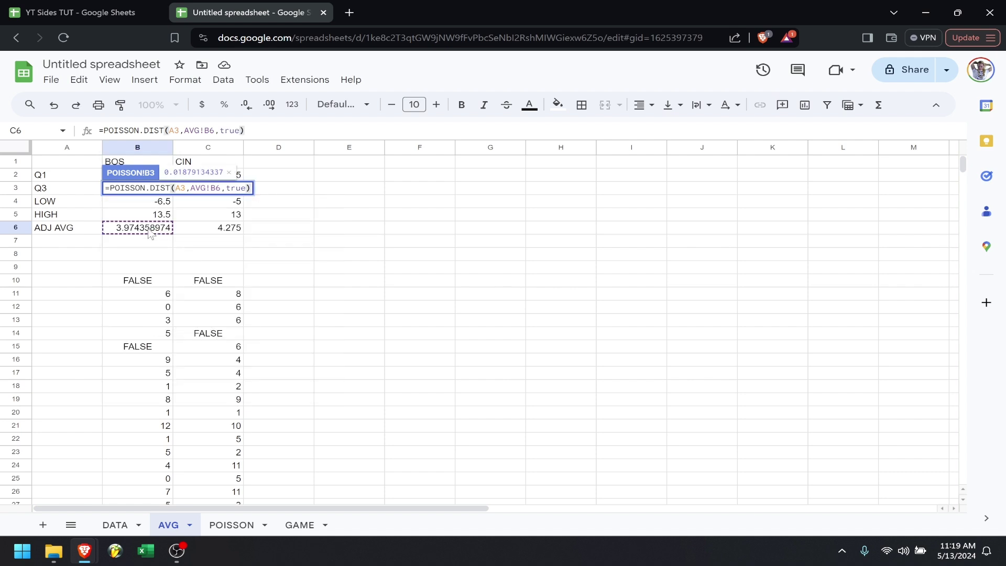
- Lock the references in the B3 formula as $A3 and AVG!$B$6, and enter it
click(180, 188)
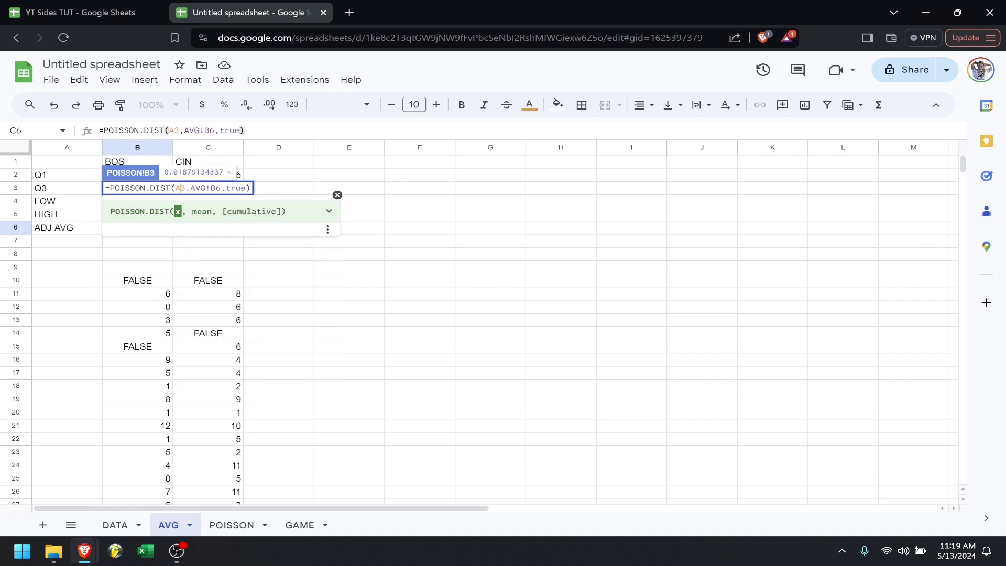
key(Left)
text($)
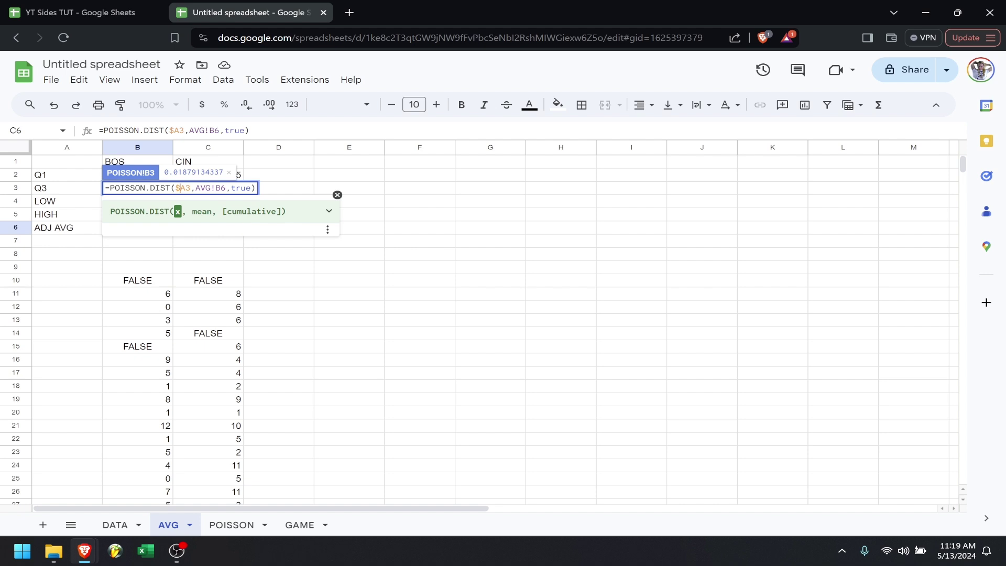
text($)
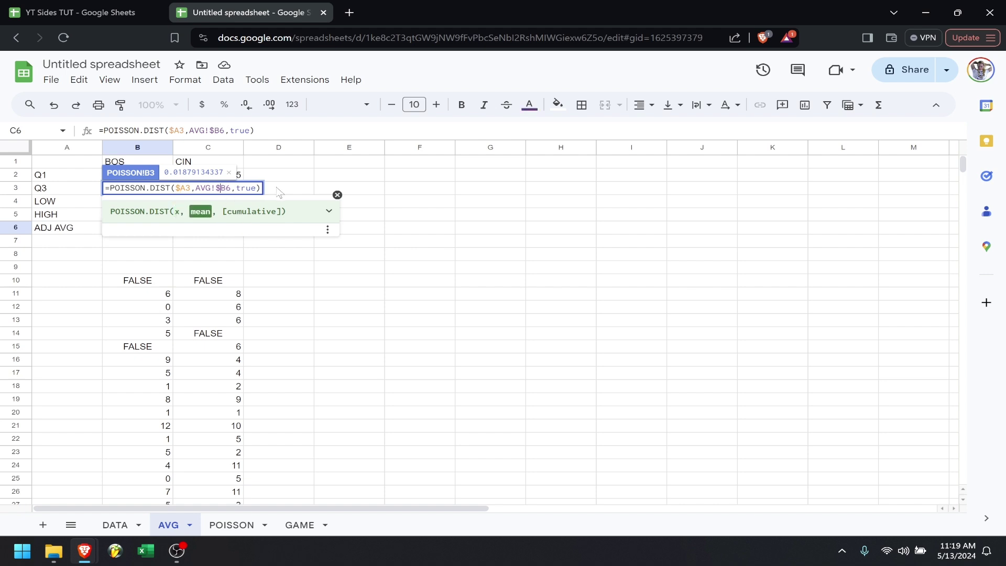
key(Right)
text($)
key(Return)
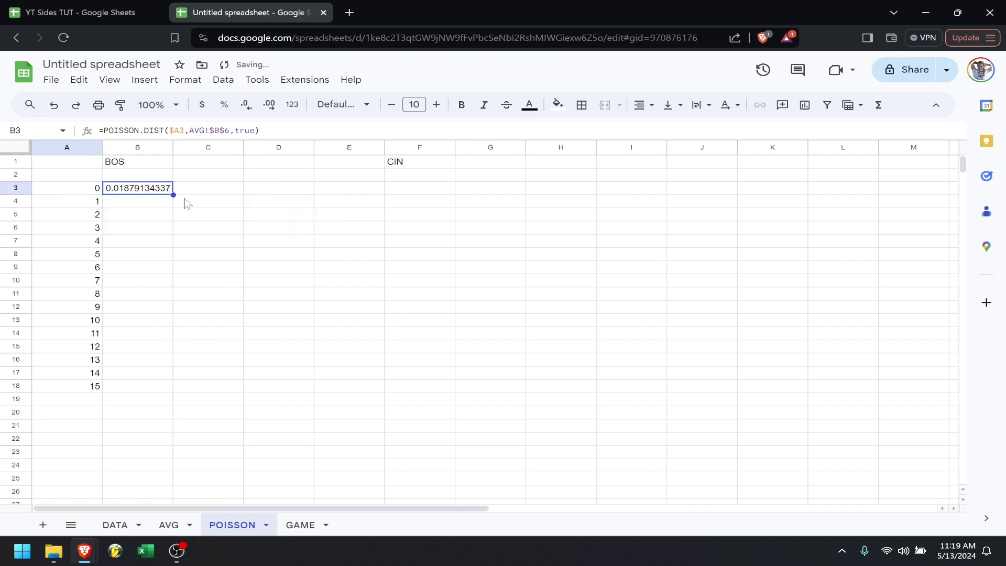
- Fill the B3 formula down through B18 and format the range as percentages
drag(173, 195, 141, 390)
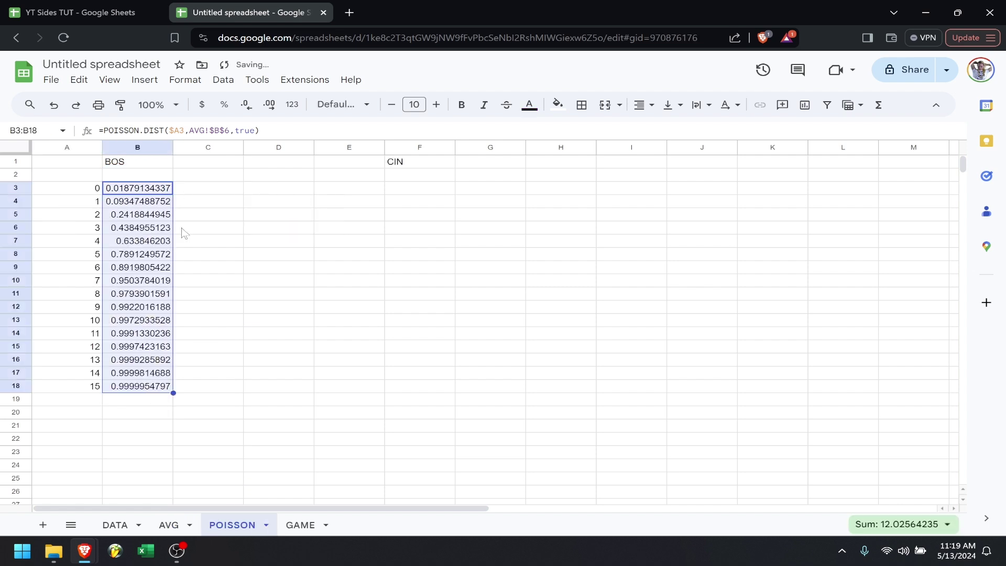
click(224, 104)
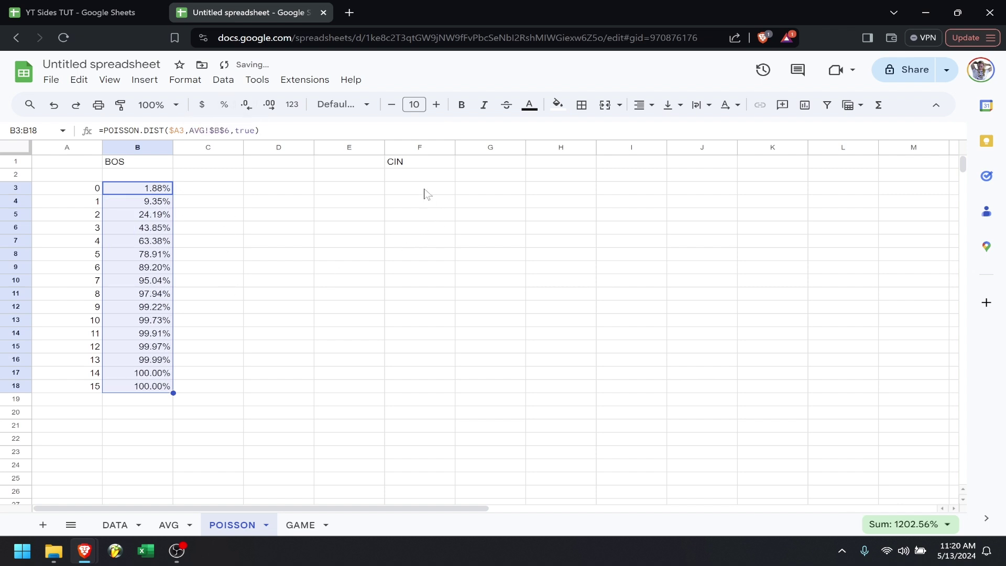
- Write the CIN cumulative Poisson formula =POISSON.DIST(A3,AVG!C6,true) in POISSON cell F3
text(=poi)
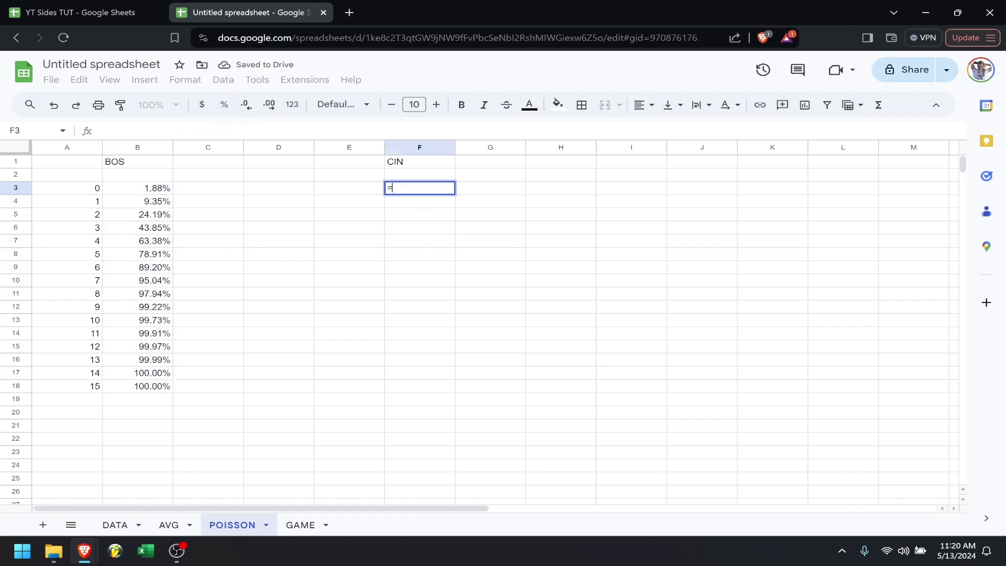
key(Down)
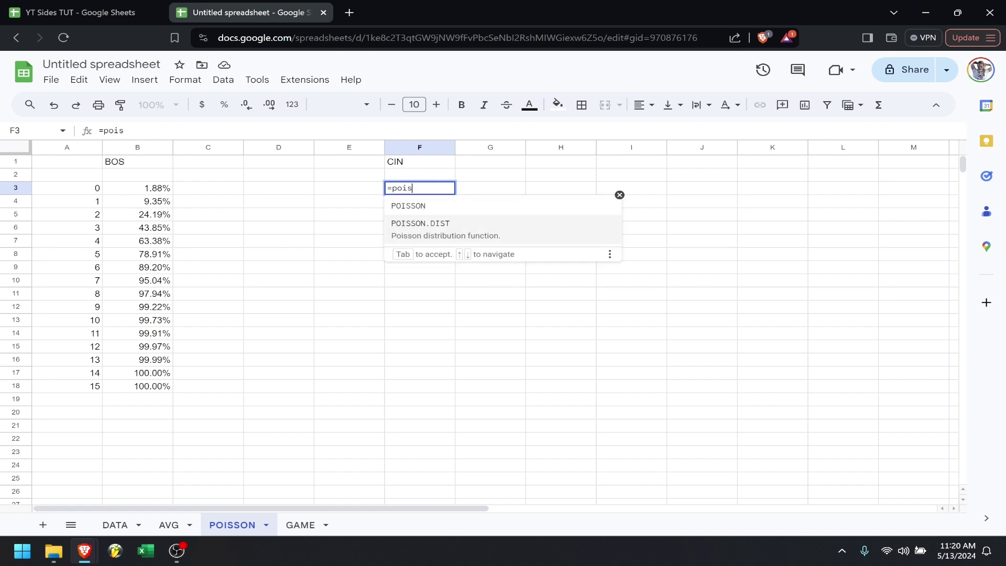
key(Tab)
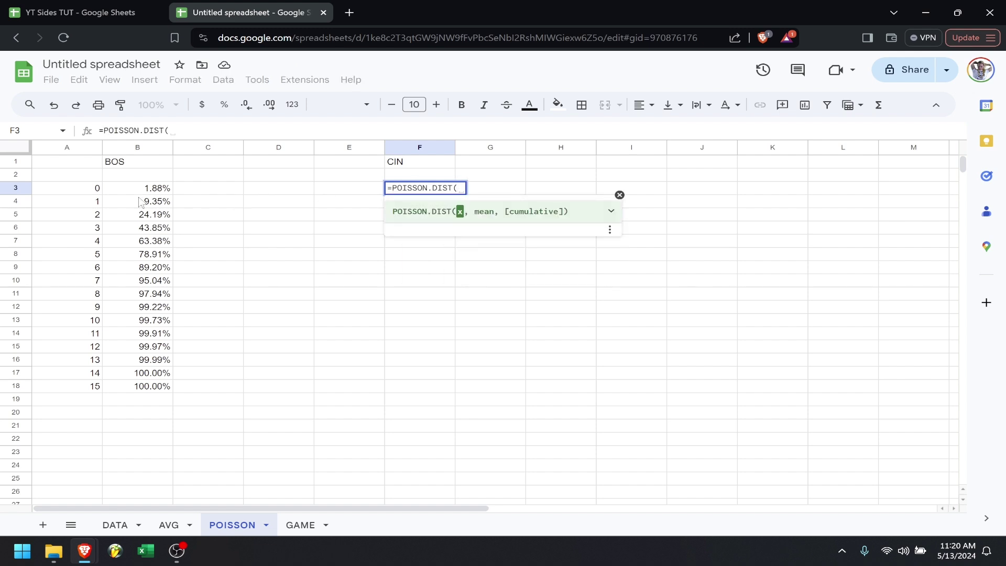
click(98, 191)
text(,)
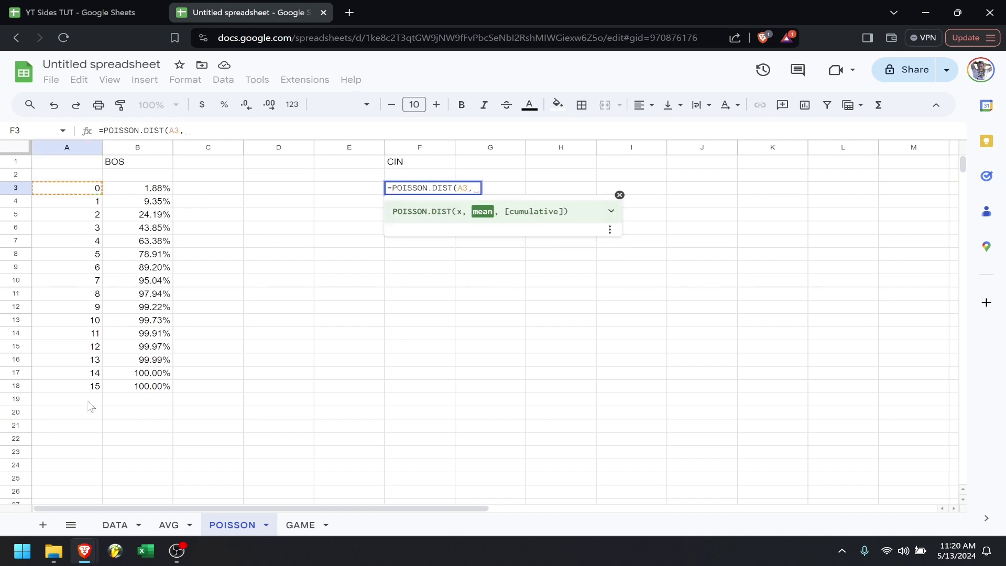
click(168, 524)
click(213, 232)
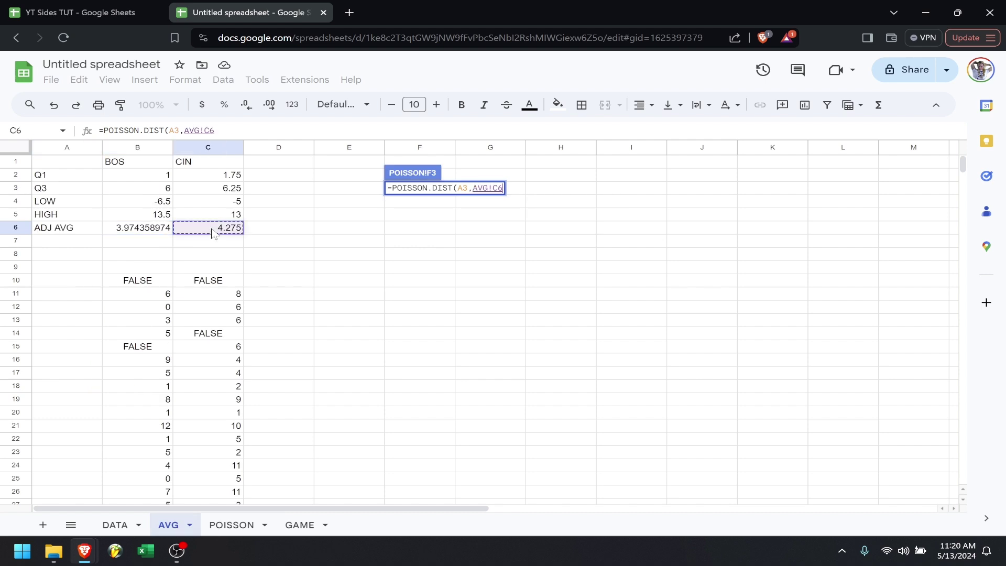
text(,true))
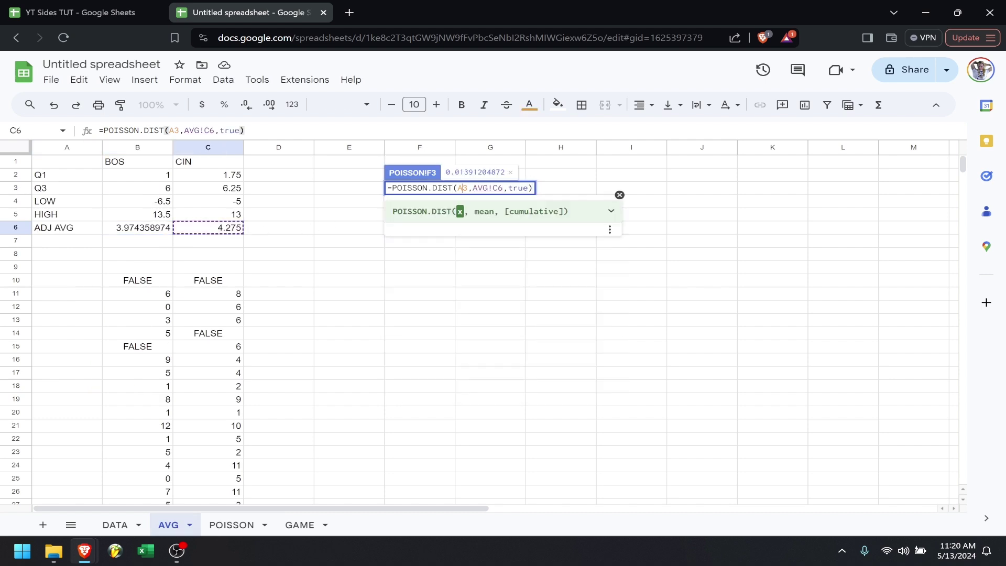
- Lock the references in the F3 formula as $A3 and AVG!$C$6, and enter it
text($)
key(Right)
key(Right)
key(Right)
key(Right)
key(Right)
key(Right)
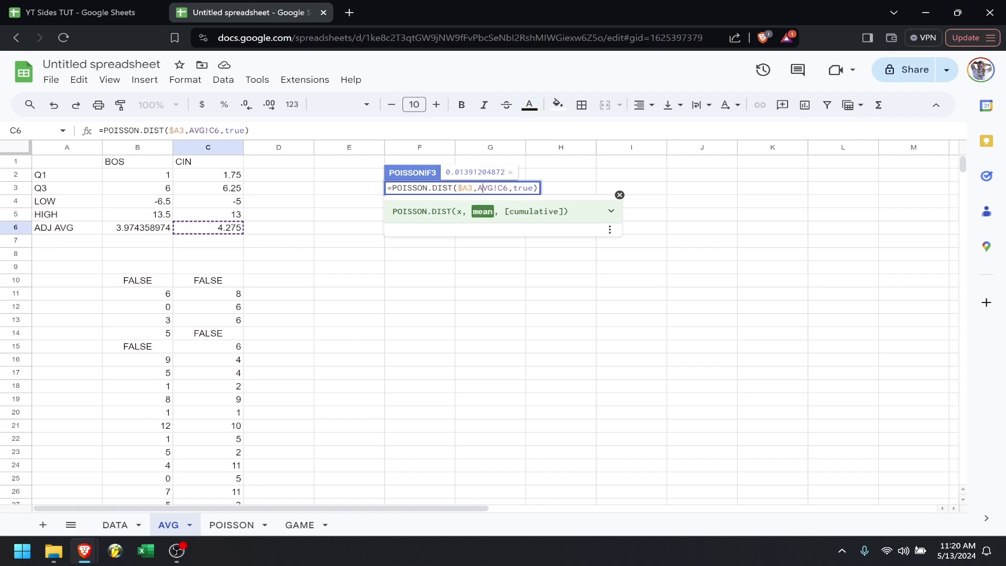
text($)
key(Right)
text($)
key(Return)
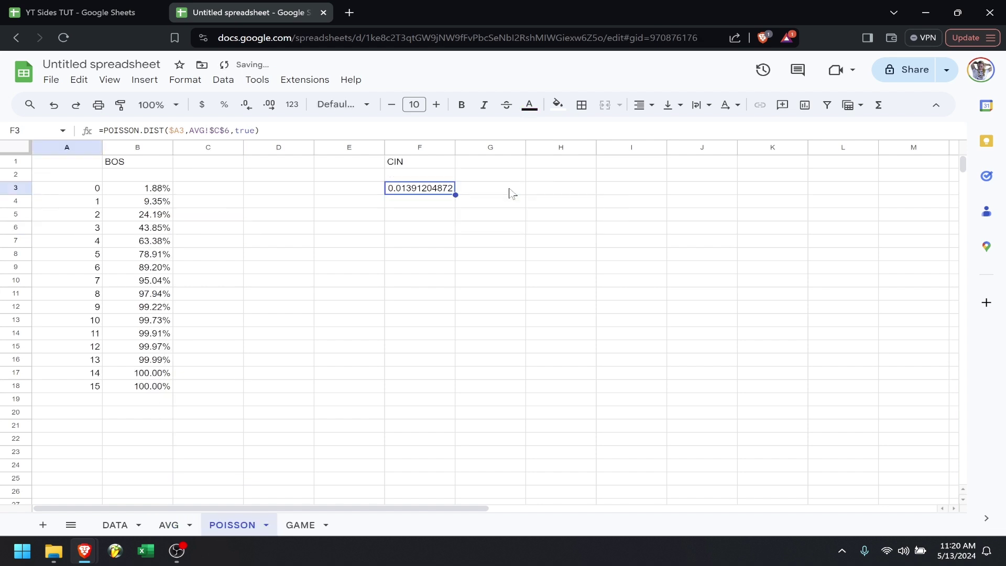
- Fill the F3 formula down through F18 and format the range as percentages
drag(456, 194, 430, 389)
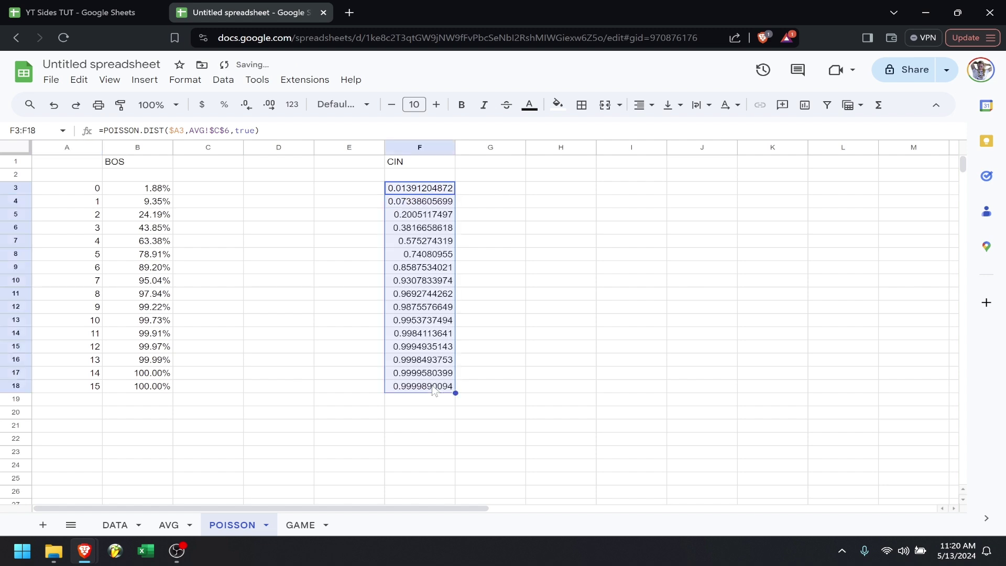
click(224, 104)
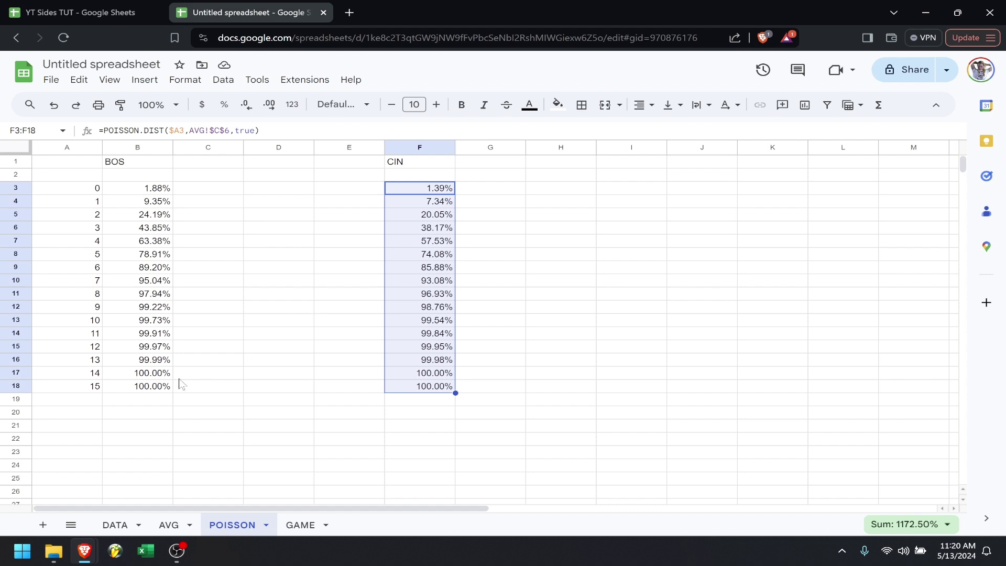
- Enter the random number formula =RAND() in B20 below the BOS probabilities
click(147, 413)
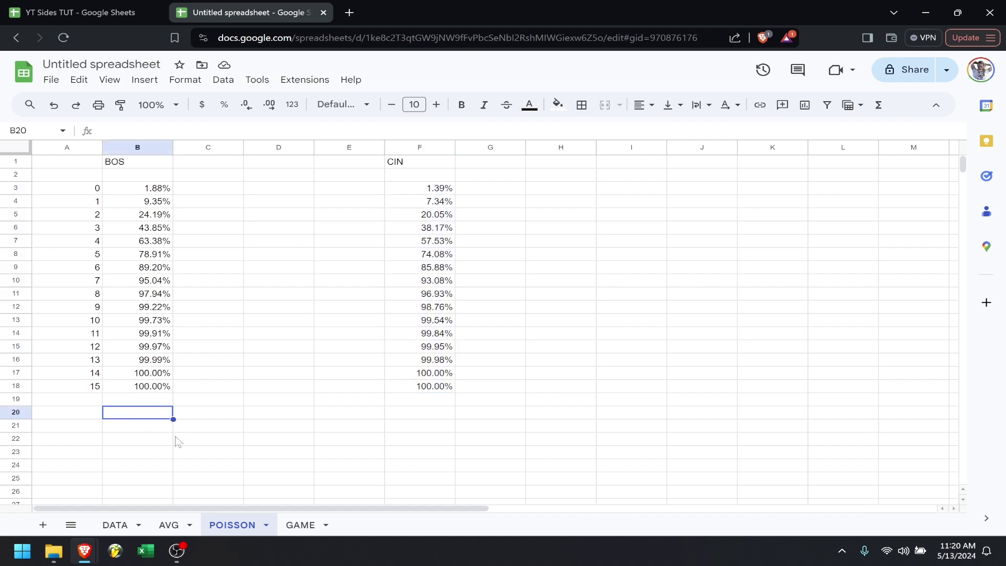
text(=rea)
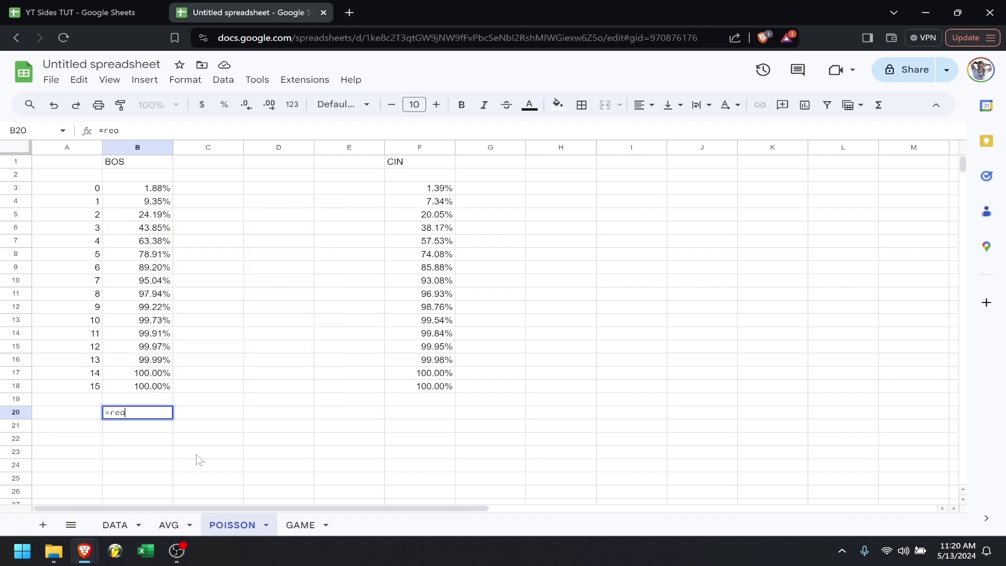
key(BackSpace)
key(BackSpace)
text(and)
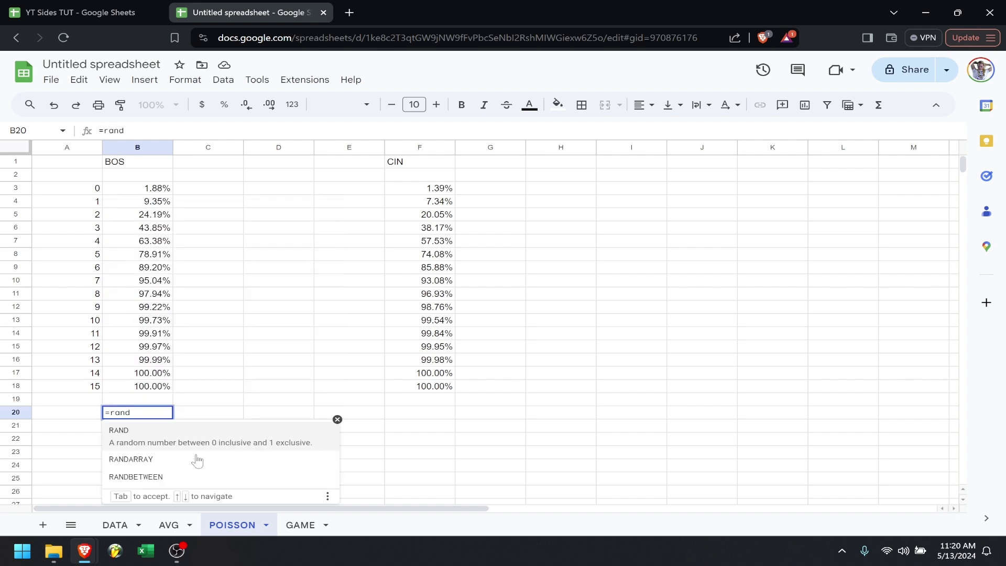
key(Tab)
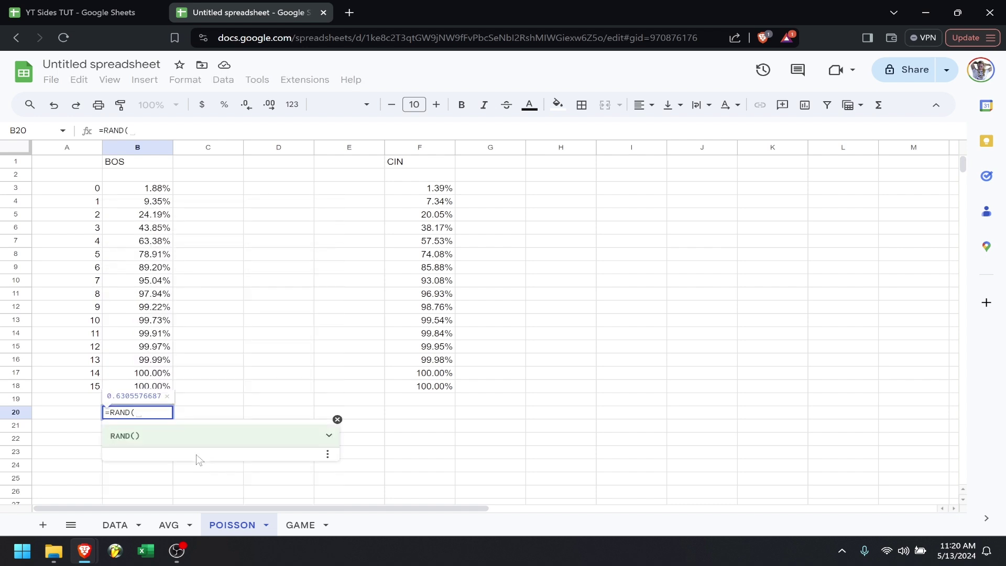
key(Return)
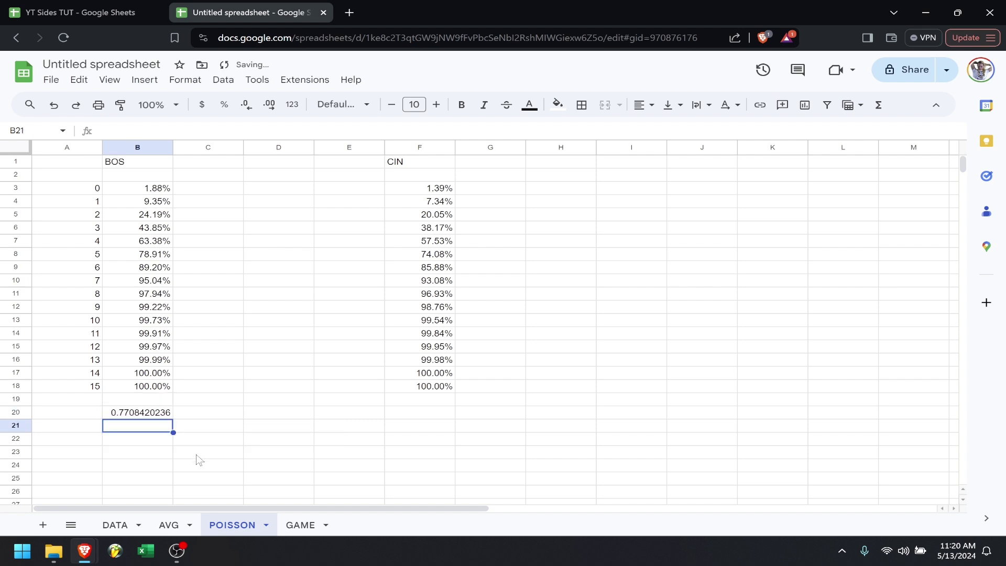
- Copy the B20 random number formula down column B through B520
key(Up)
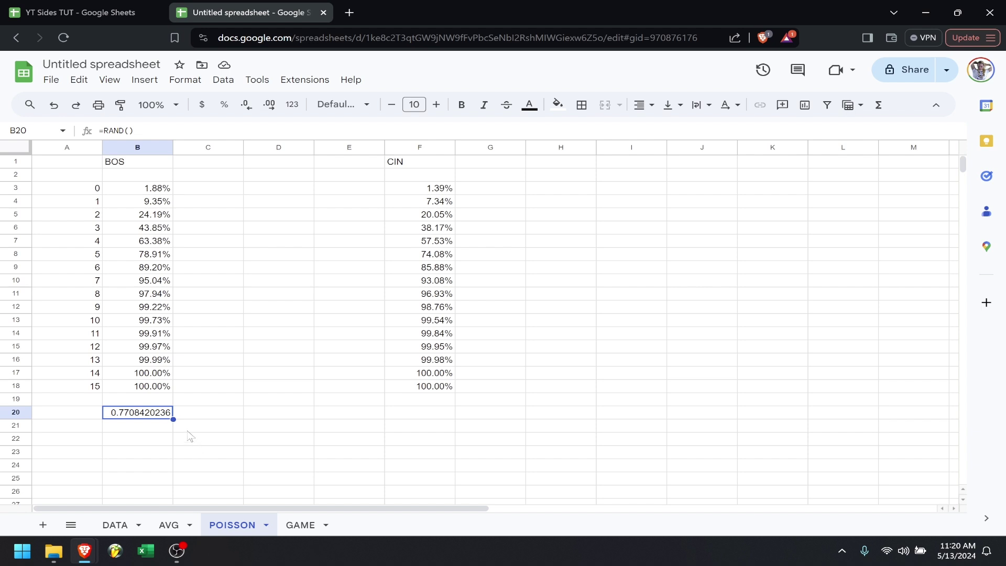
key(ctrl+c)
scroll(193, 433, down, 20)
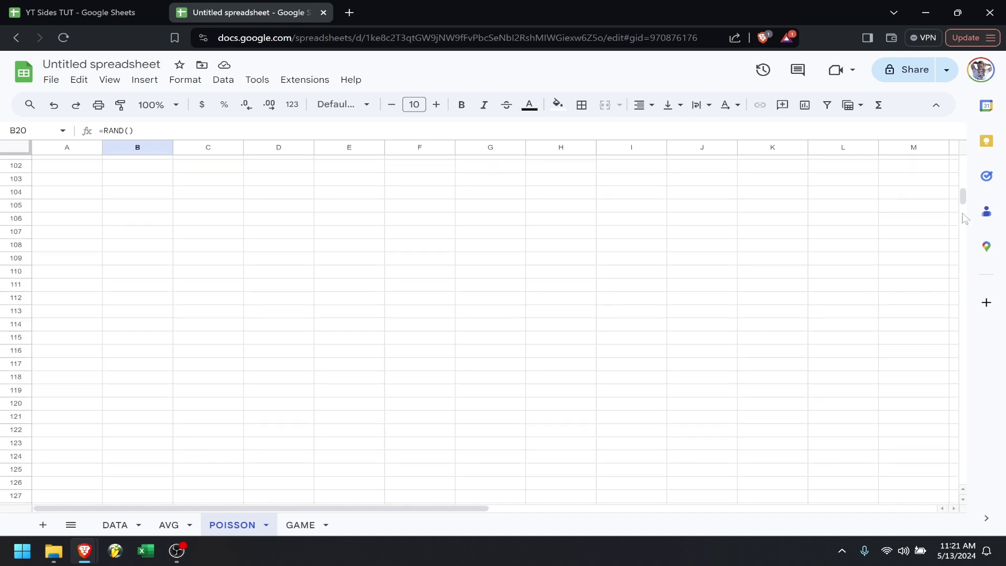
scroll(955, 259, down, 20)
scroll(954, 259, down, 20)
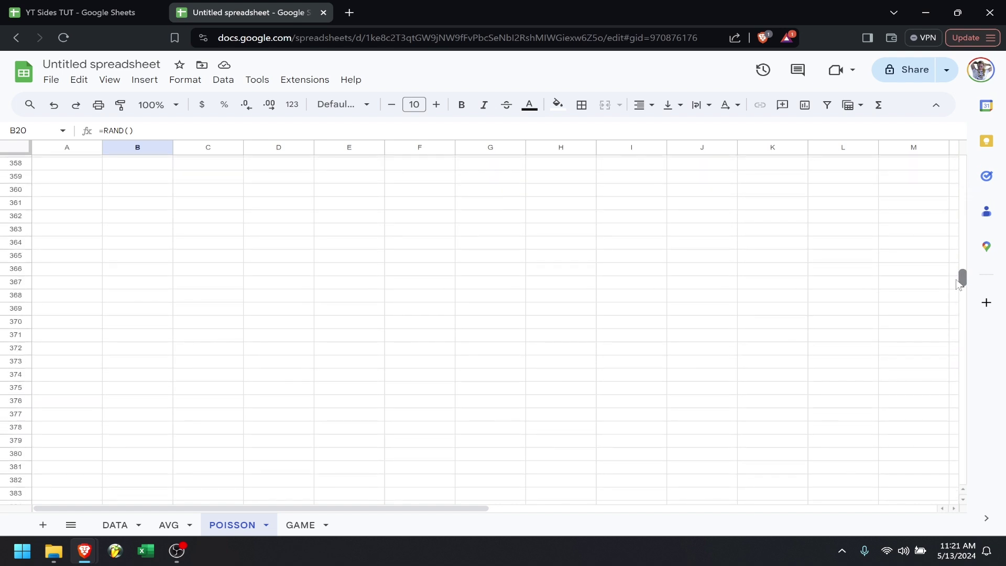
drag(958, 284, 965, 334)
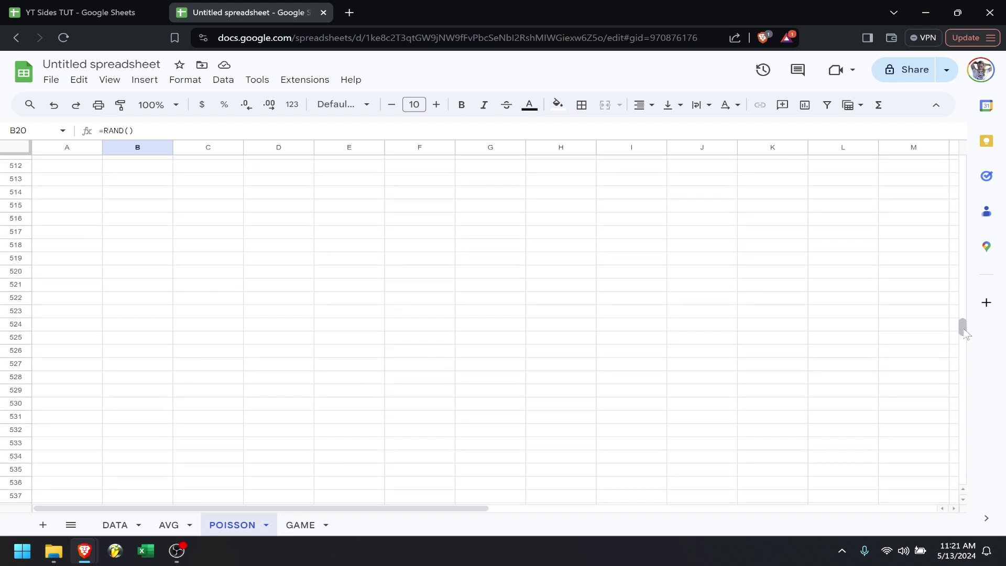
shift+click(135, 274)
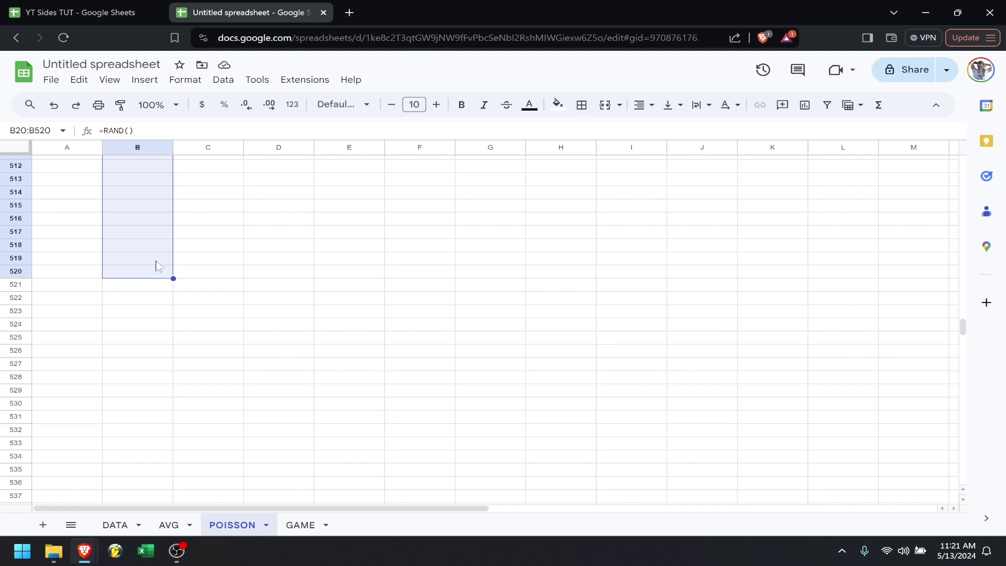
key(ctrl+Return)
- Copy the random number range B20:B520 into the CIN column starting at F20
scroll(352, 261, up, 20)
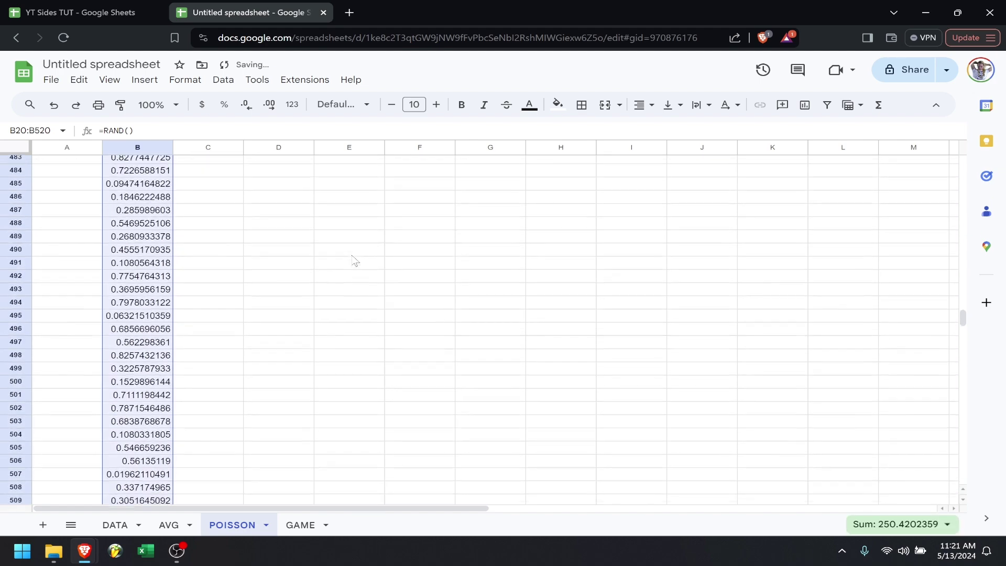
scroll(354, 260, up, 20)
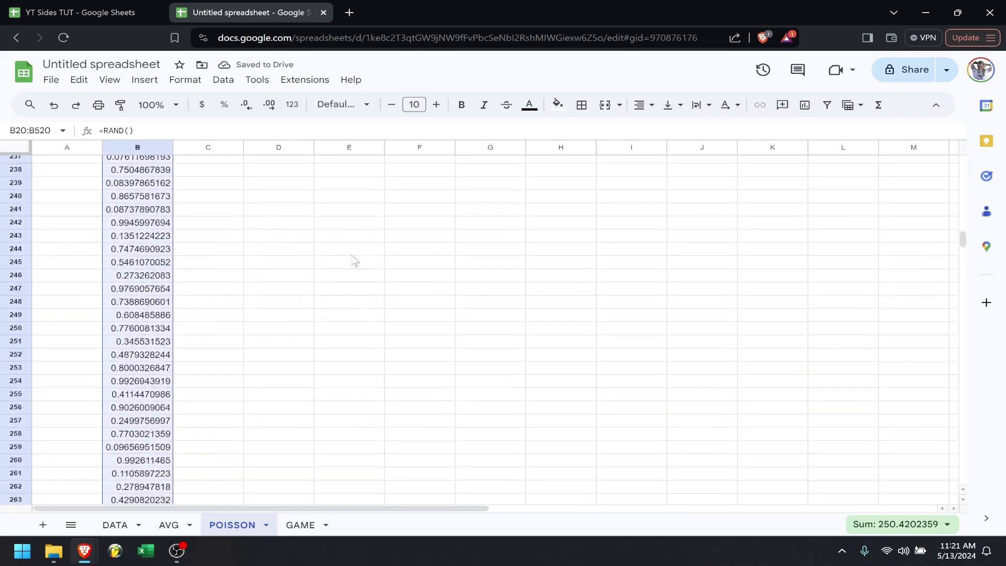
scroll(354, 260, up, 20)
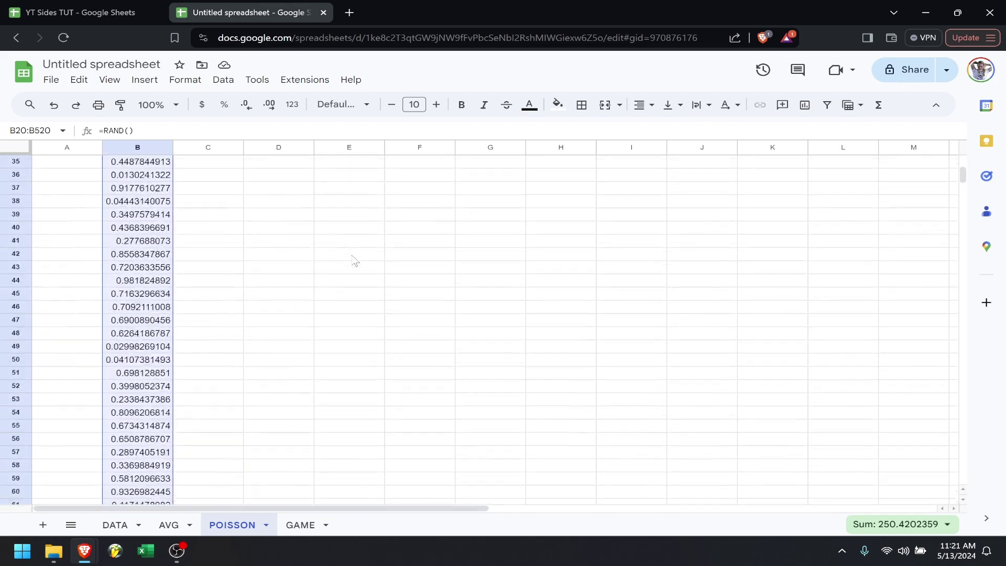
scroll(354, 261, up, 1)
key(ctrl+c)
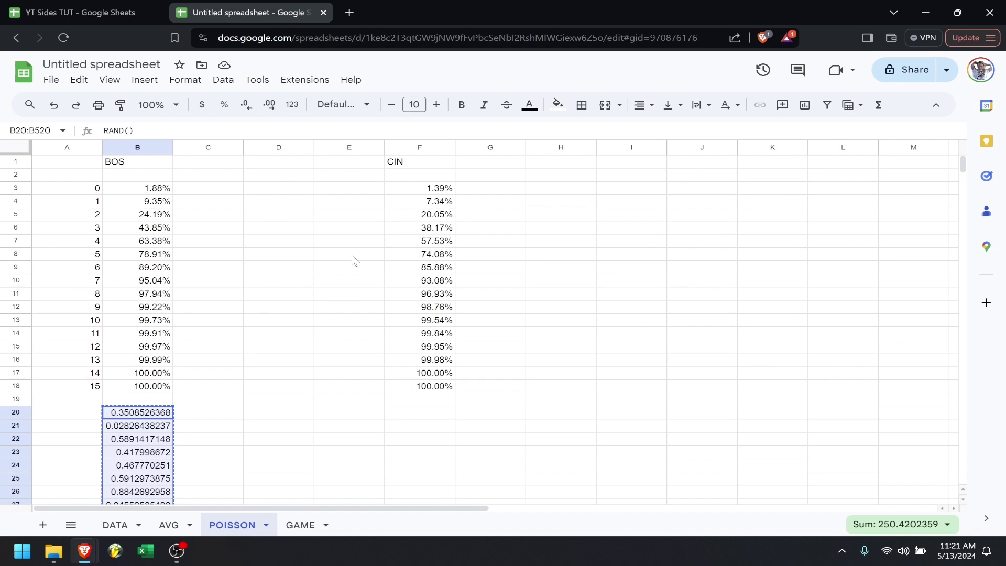
click(433, 415)
key(ctrl+v)
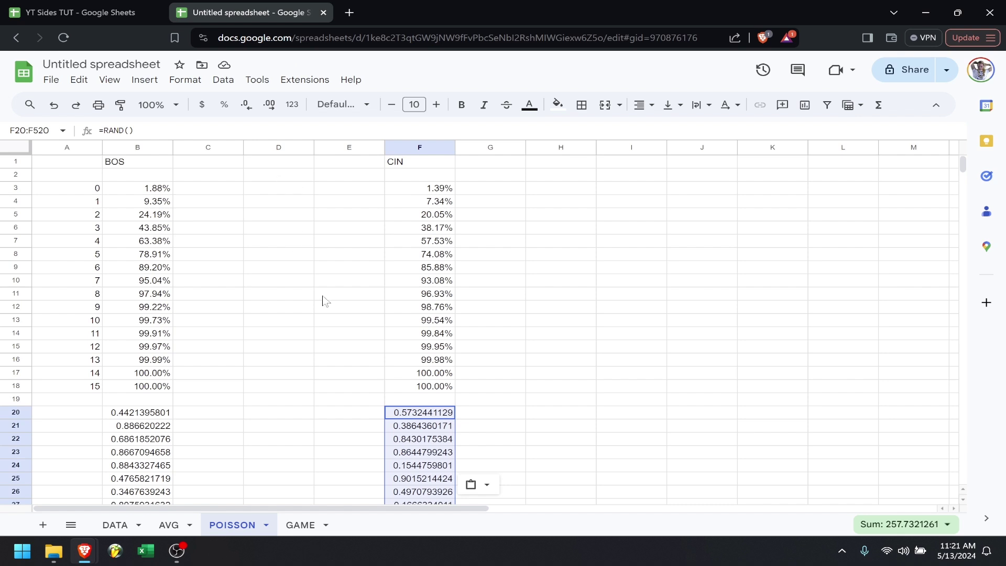
- Begin a nested IF formula in C20 with =if(B20<B3,A3 to convert the BOS random number into runs
click(224, 414)
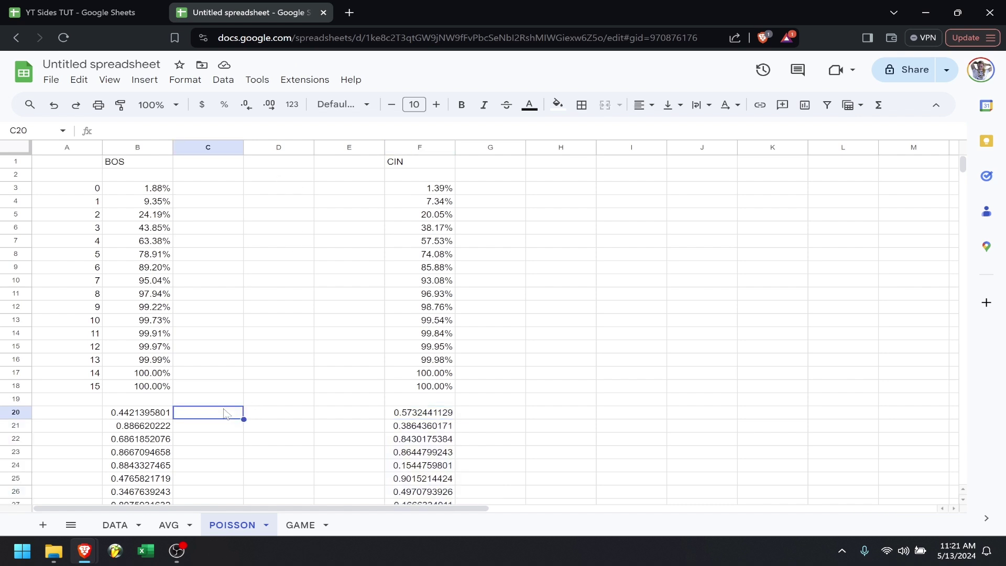
text(=if()
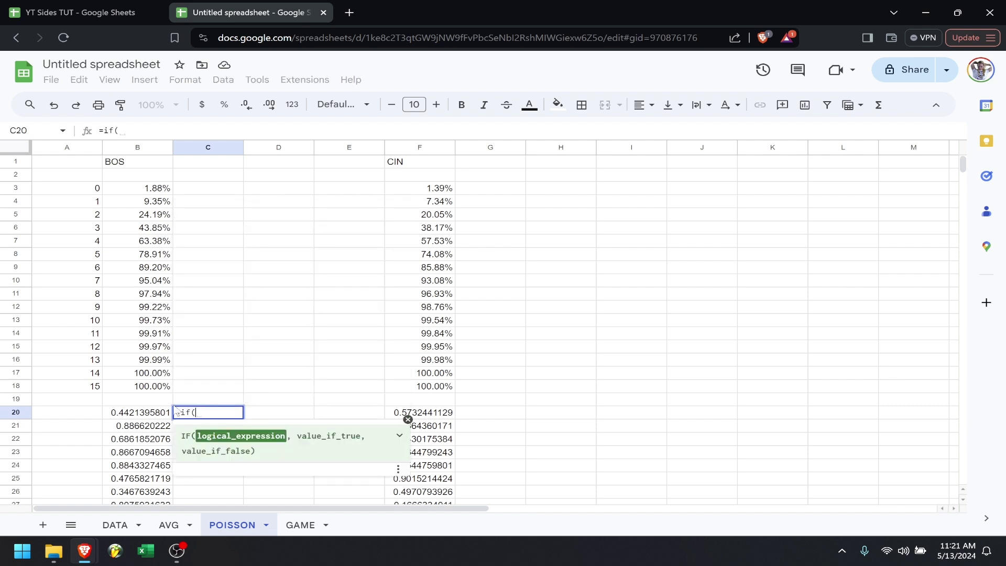
click(154, 412)
text(<)
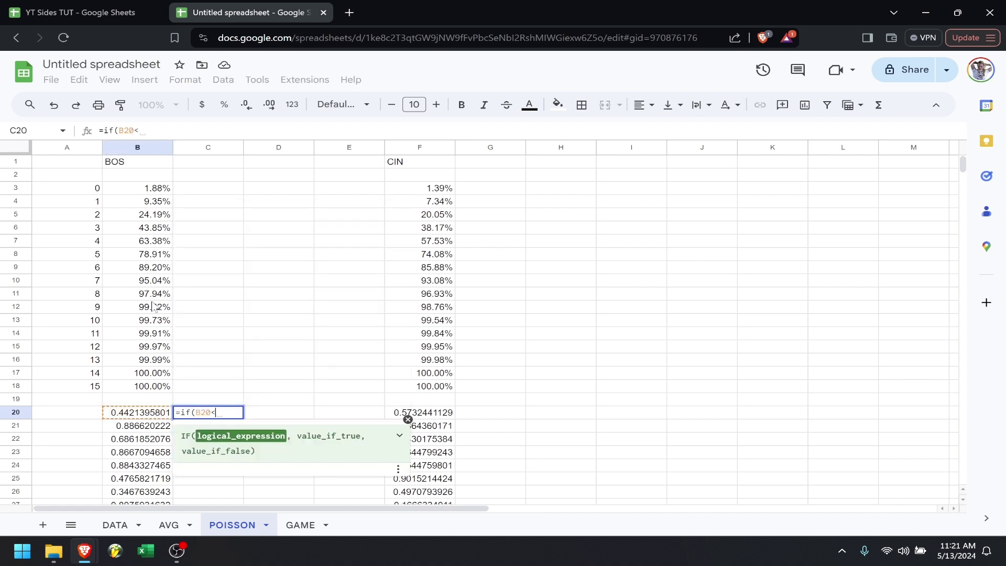
click(157, 191)
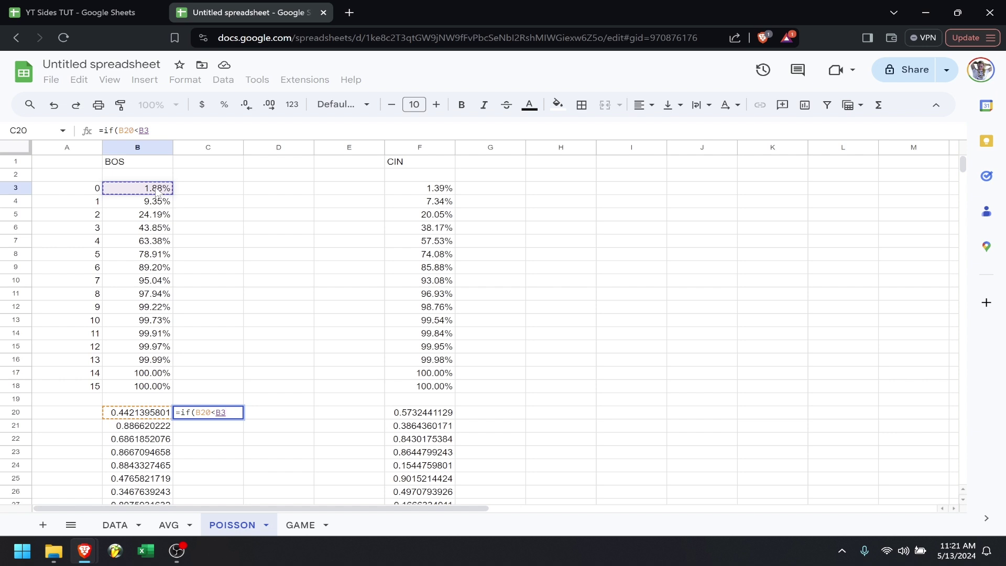
text(,)
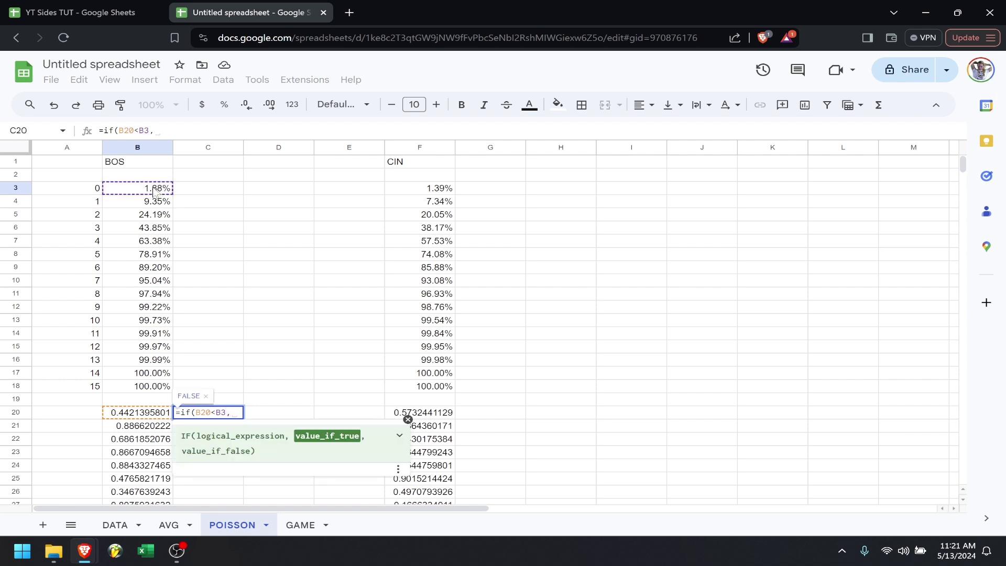
click(96, 191)
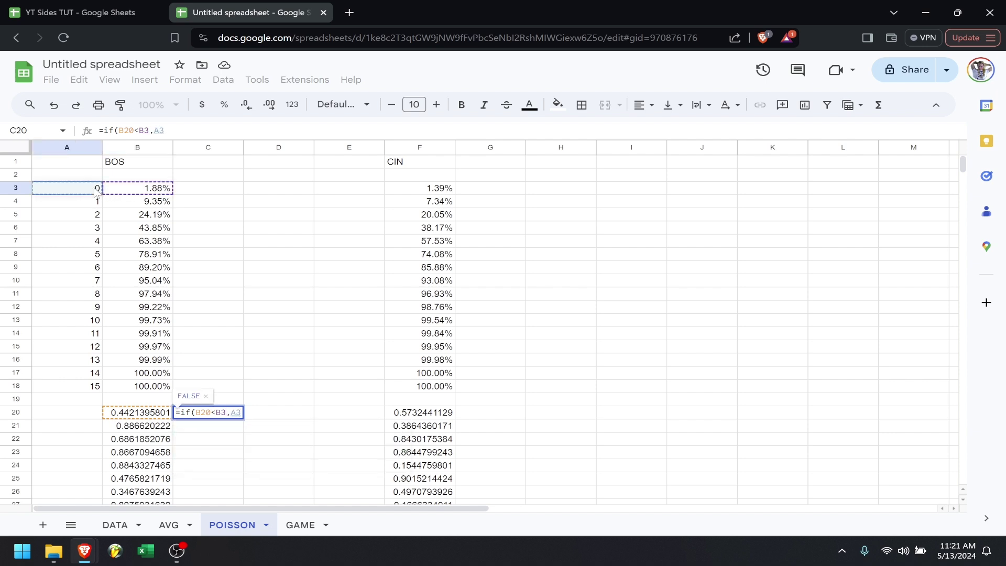
- Nest the condition if(B20<B4,A4 in the C20 formula and start a third IF that tests B20
text(,if()
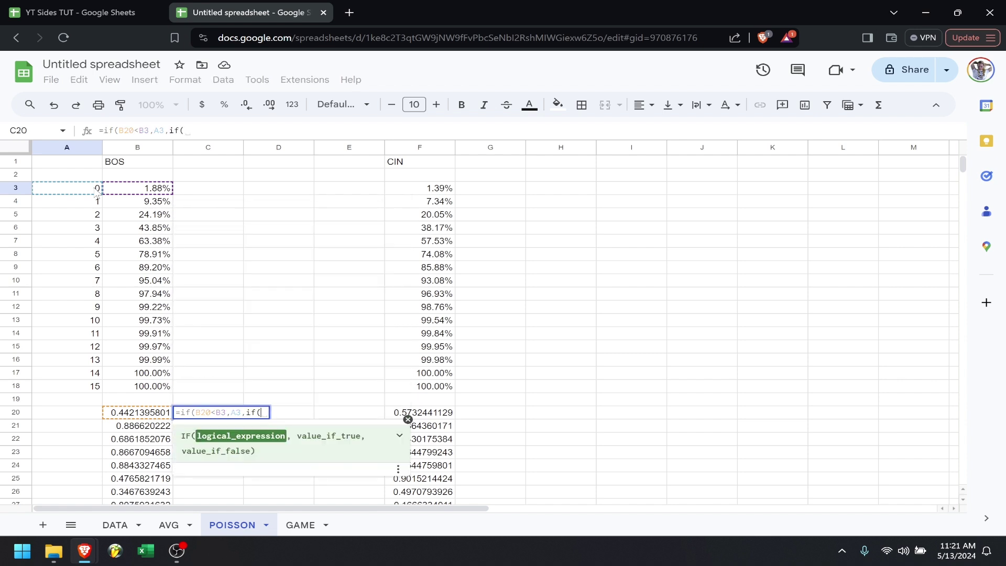
click(138, 415)
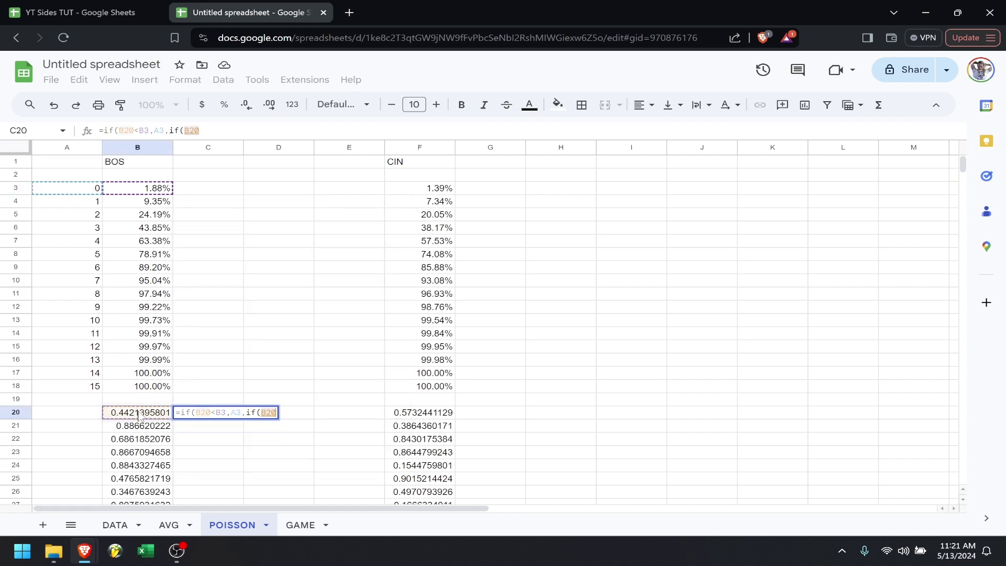
text(<)
click(152, 205)
text(,)
click(88, 204)
text(,if()
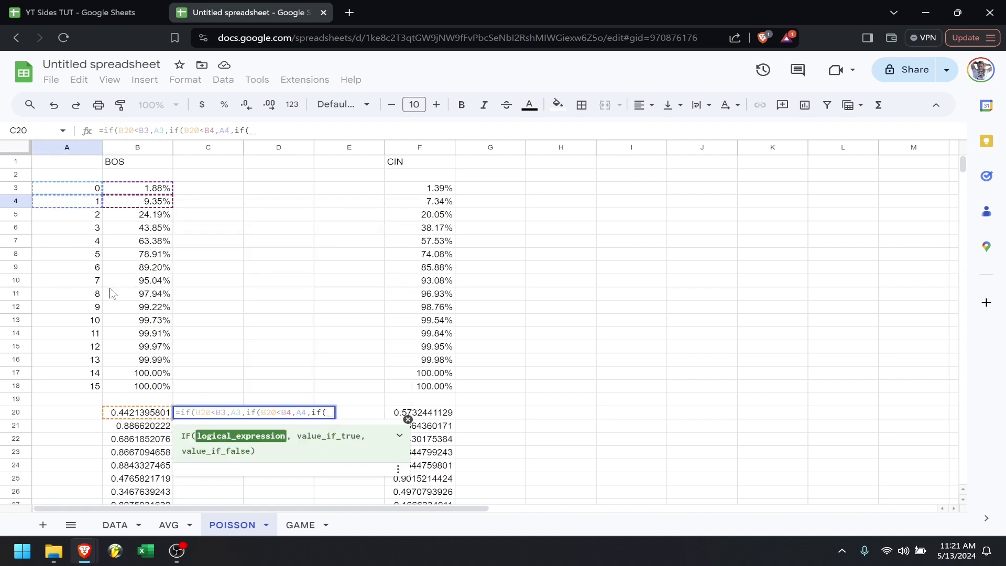
click(145, 414)
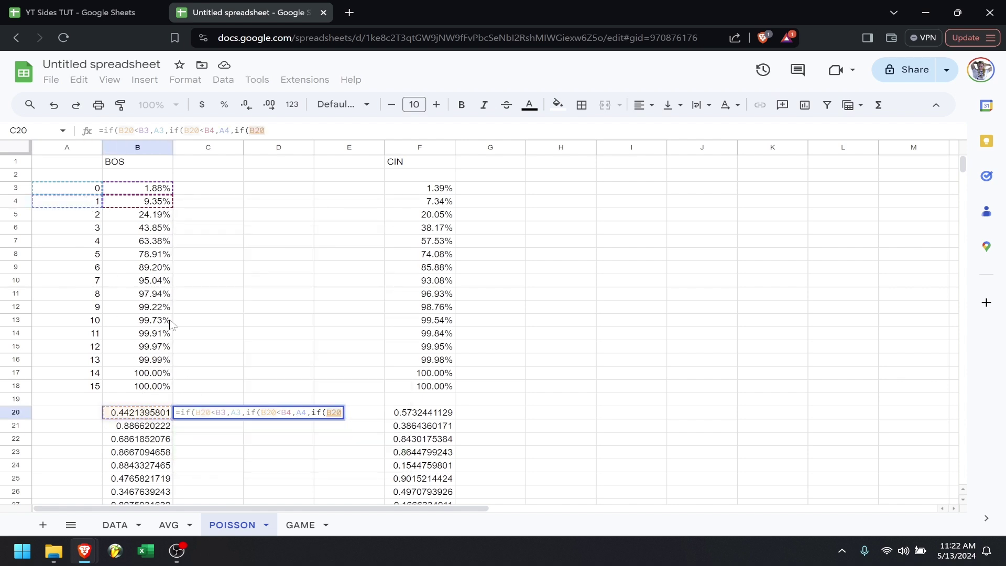
- Extend the nested IF formula in C20 with the condition B20<B5 and the result A5
text(<)
click(157, 216)
text(,)
click(97, 220)
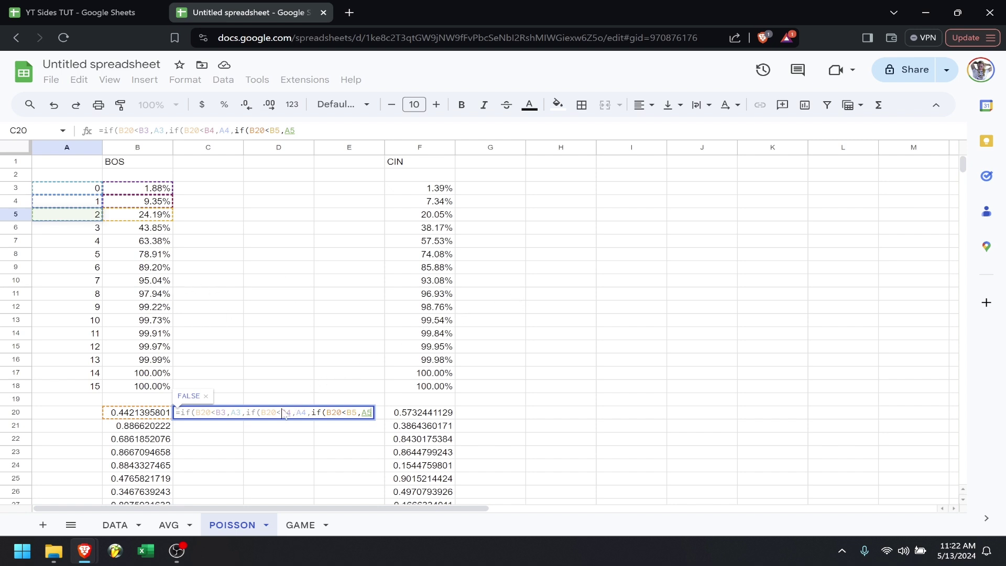
- Make the B3, A3, B4, A4 and B5 references in C20's nested IF formula absolute
click(221, 412)
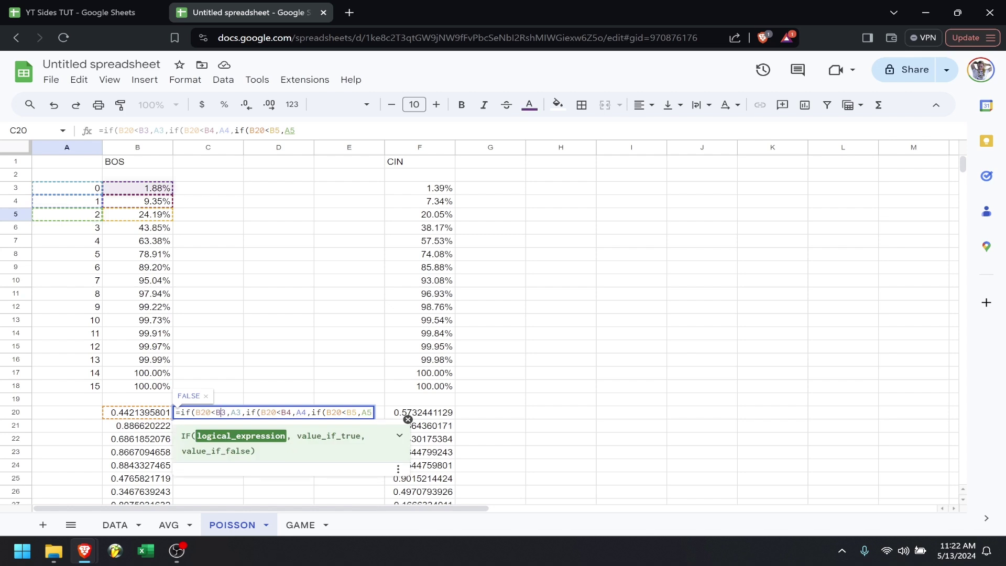
key(F4)
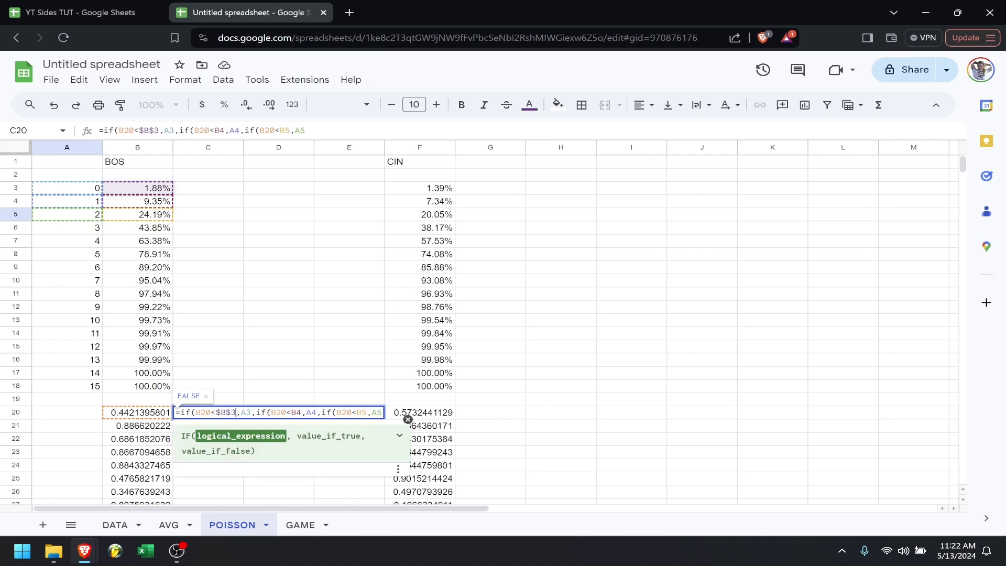
key(Right)
key(F4)
key(Right)
key(Right)
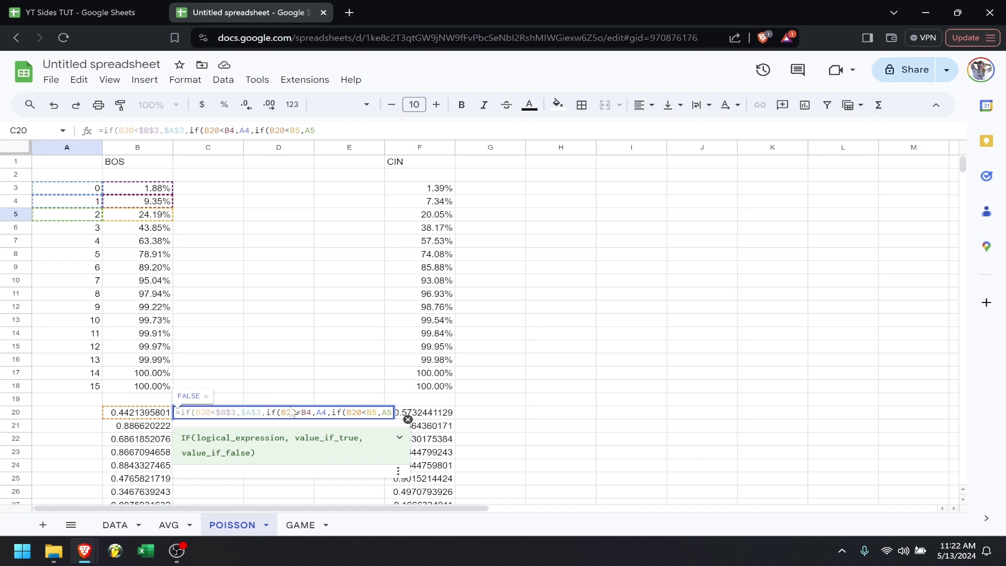
click(307, 412)
key(F4)
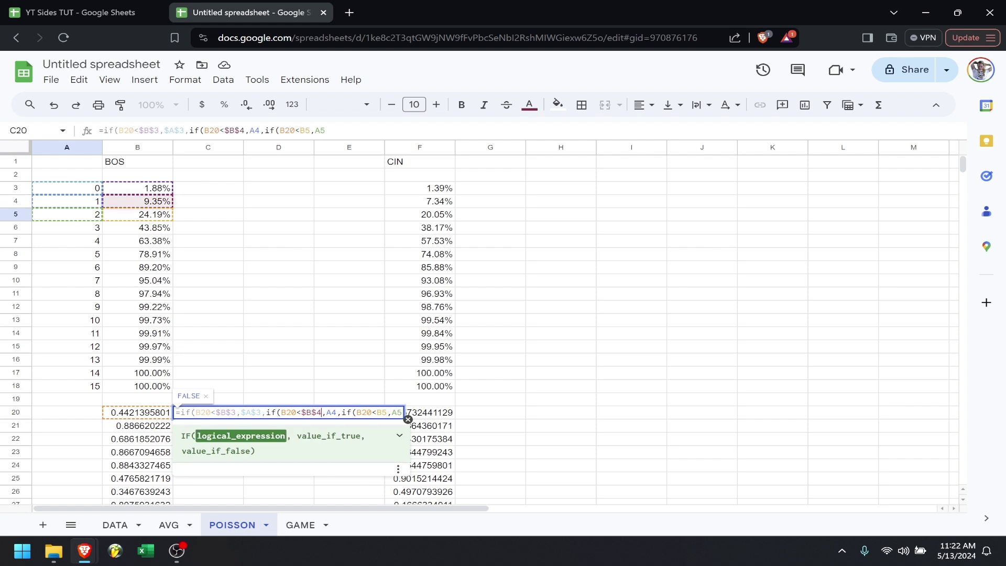
click(331, 412)
key(F4)
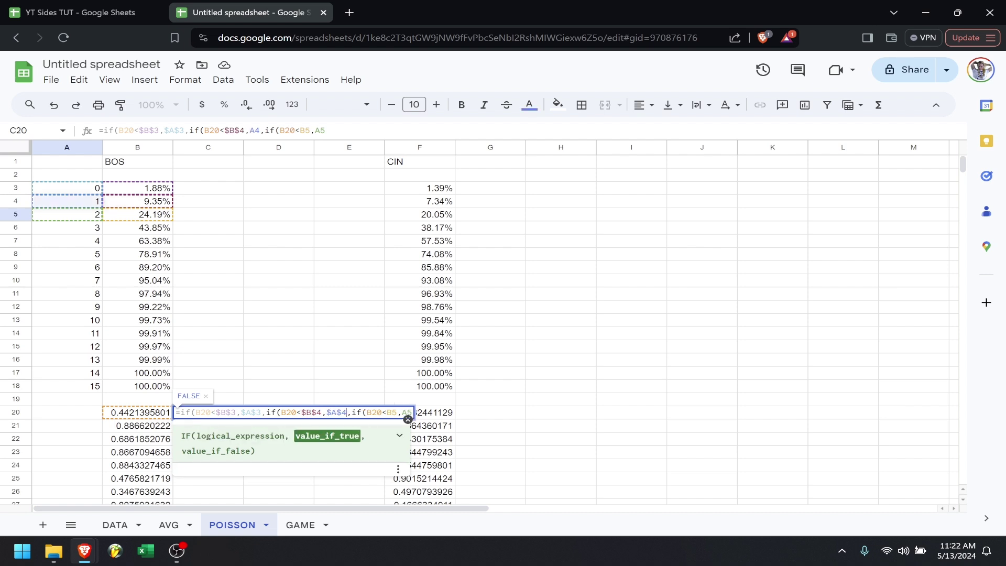
click(391, 412)
key(F4)
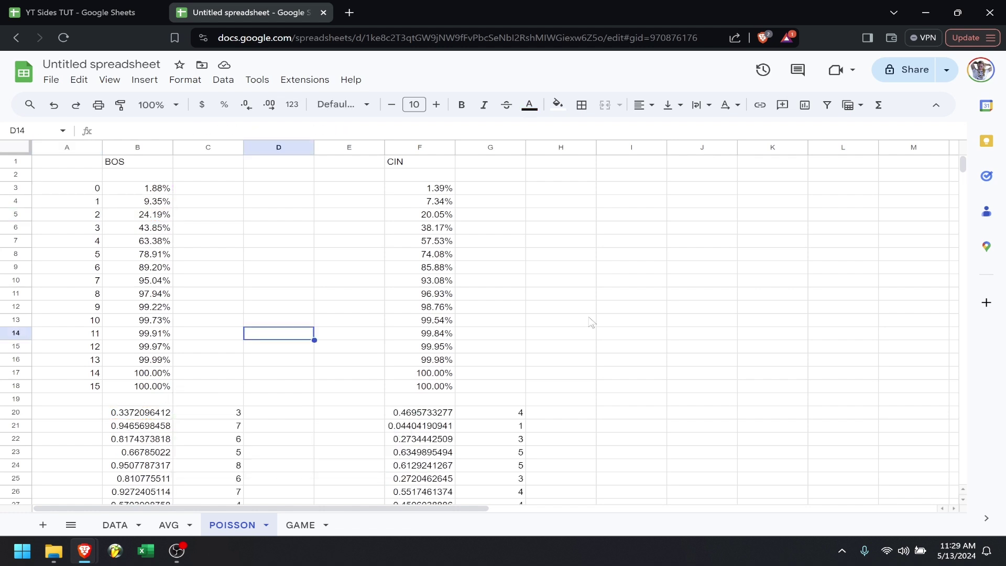
- Enter the header CONCAT in H19 and make it bold and centred
click(590, 402)
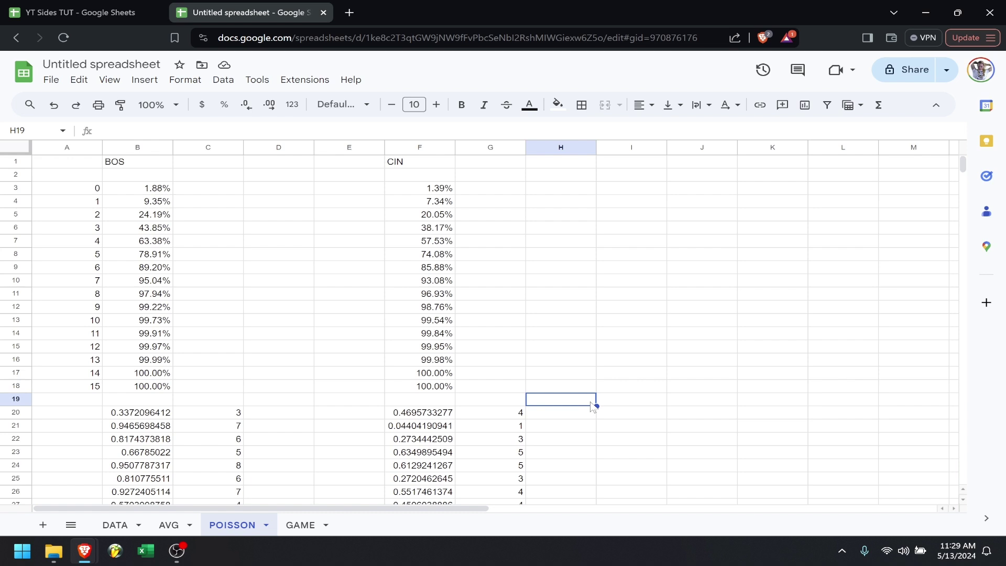
text(CONCAT)
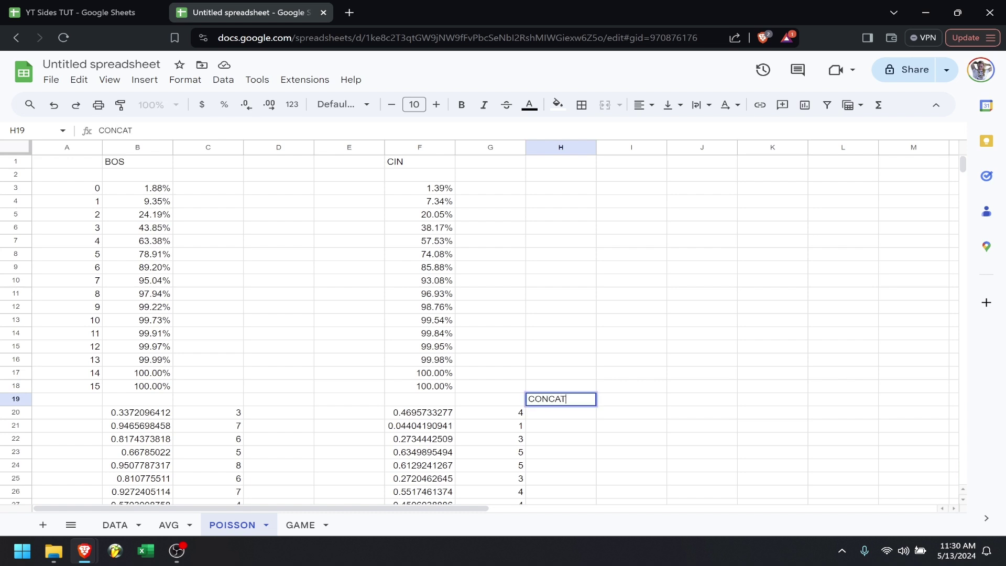
key(Return)
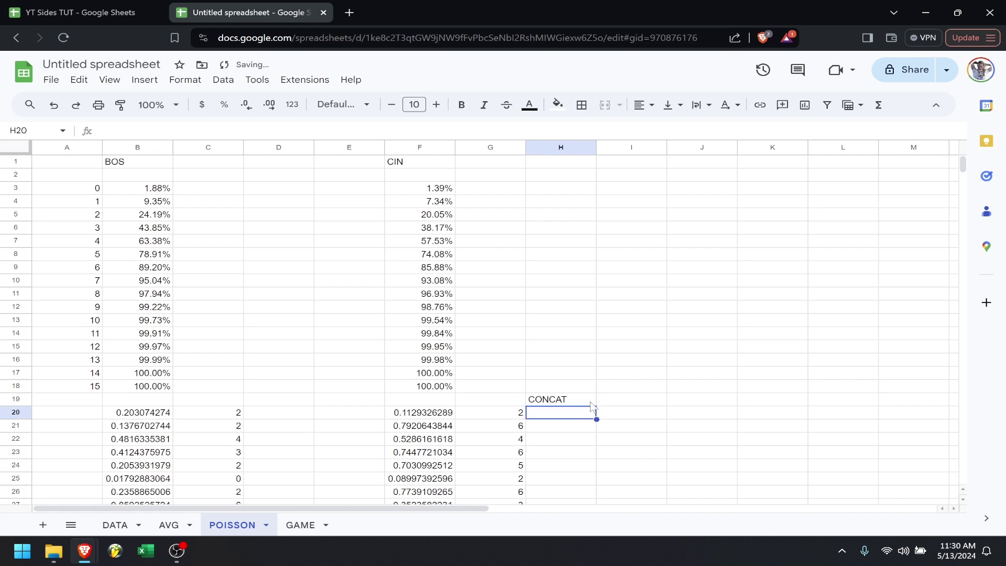
click(590, 402)
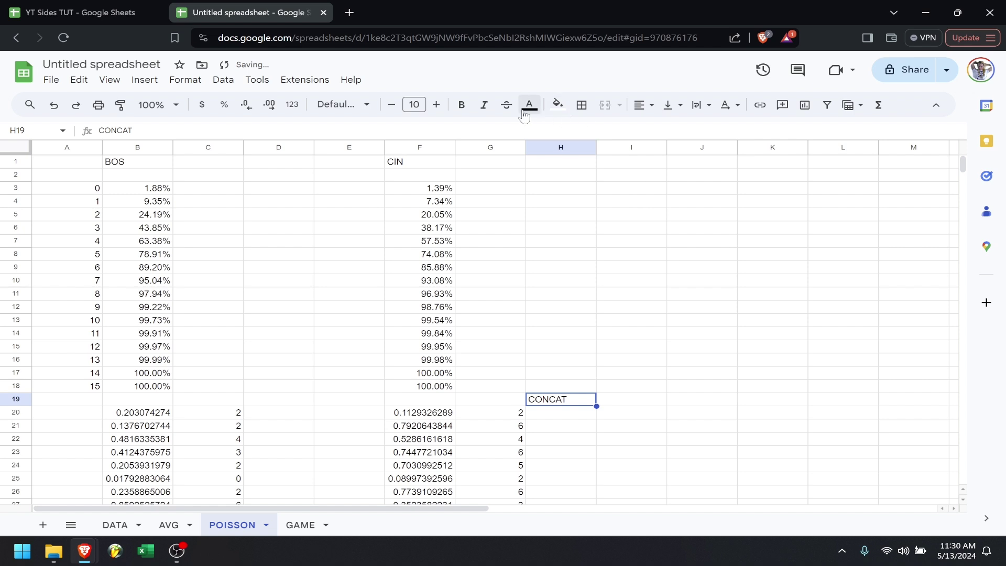
click(462, 105)
click(644, 105)
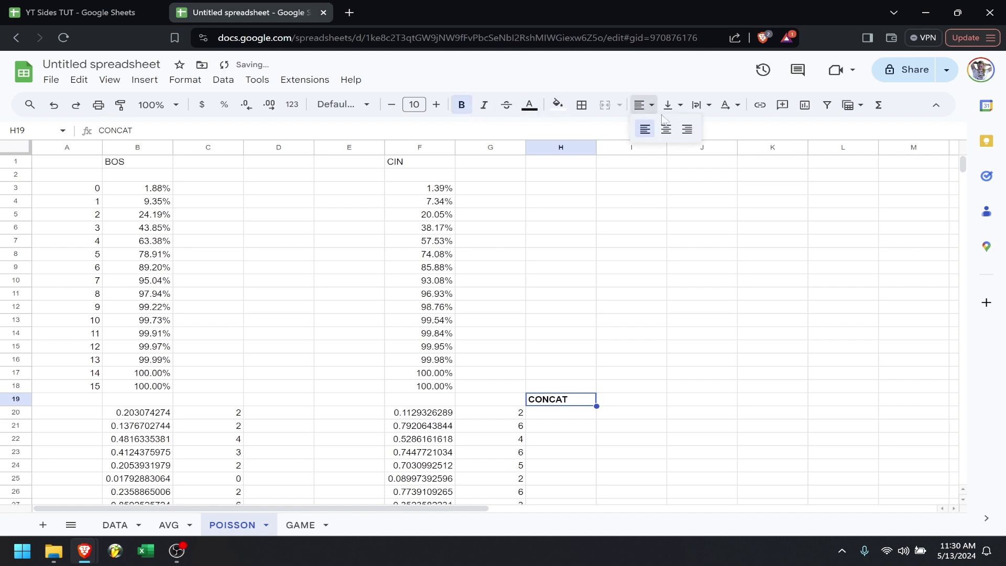
click(666, 129)
- Start an IF formula in H20 with the condition C20<>G20
click(571, 416)
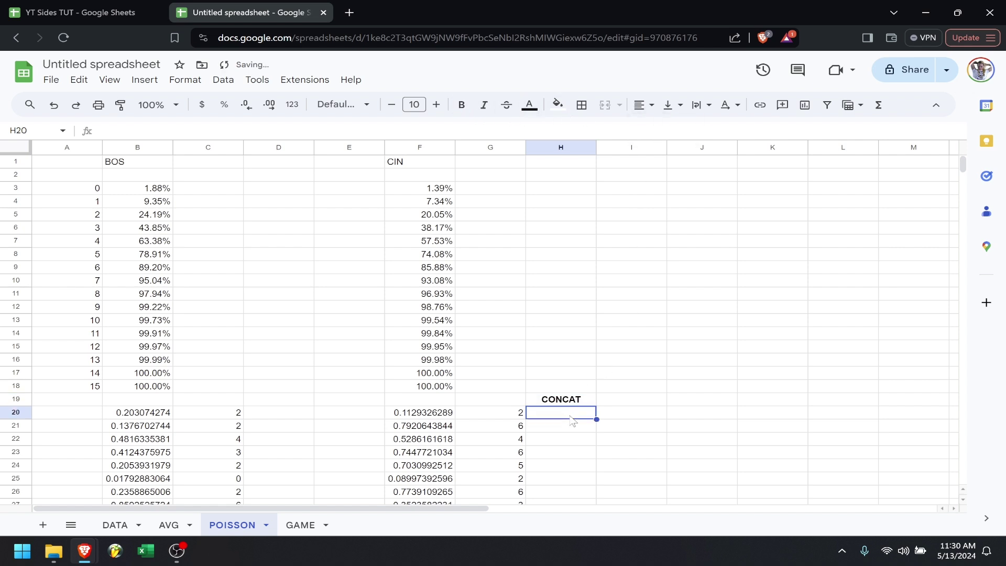
text(=if)
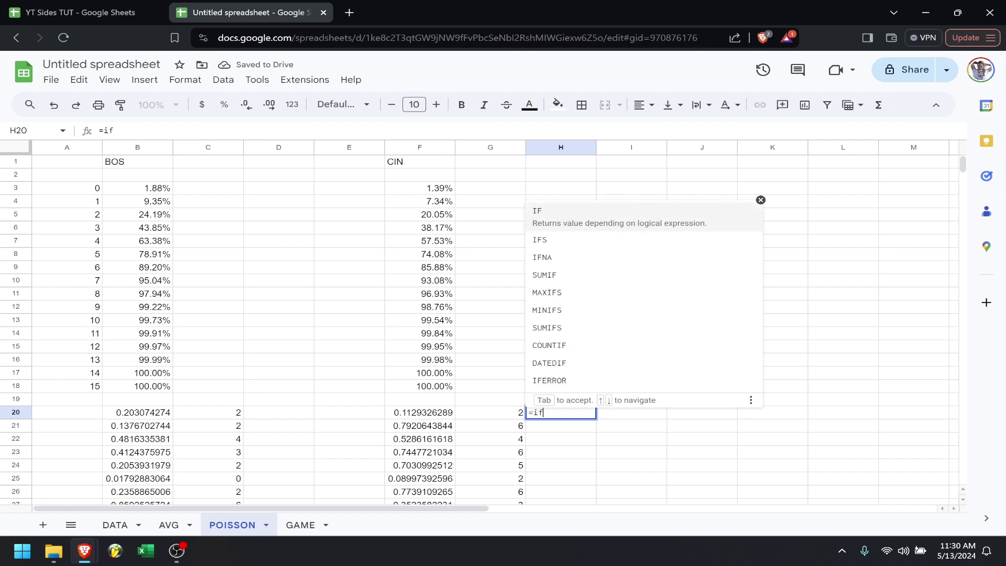
text(()
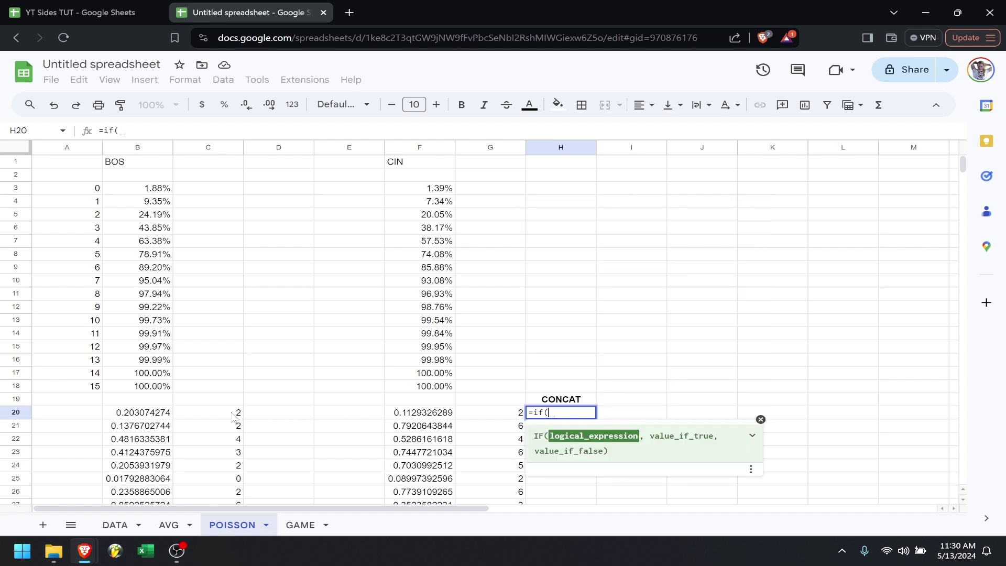
click(233, 416)
text(<>)
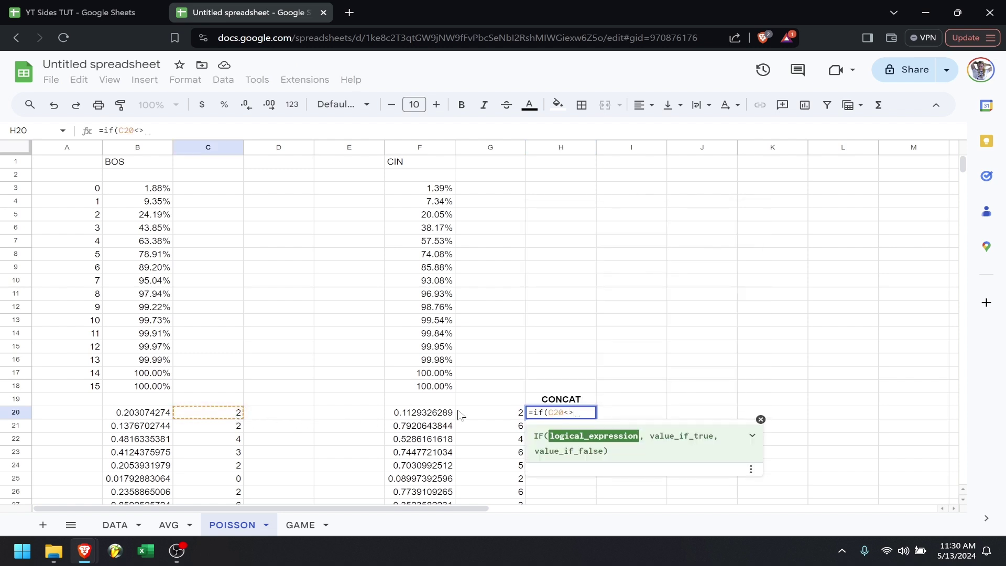
click(488, 414)
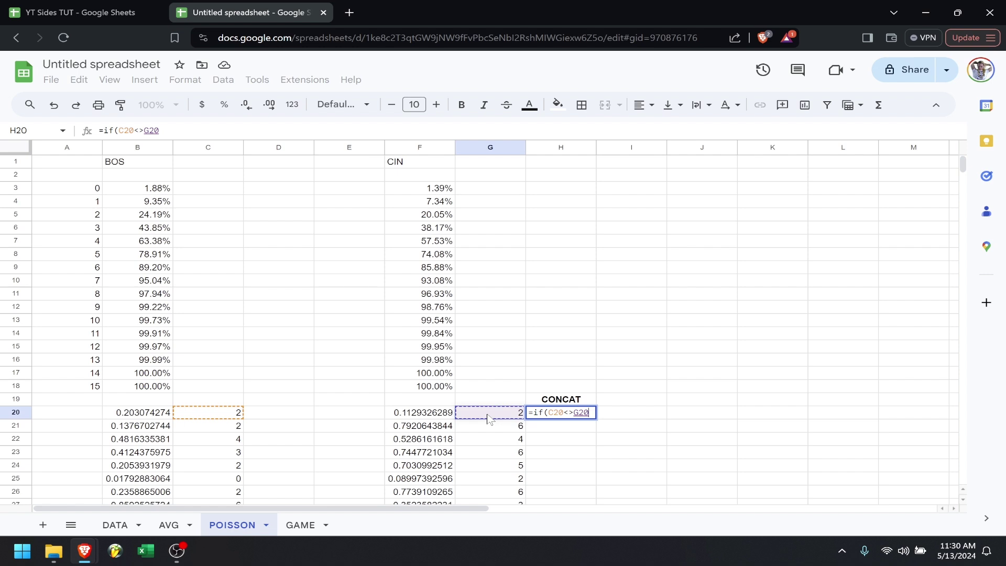
- Complete H20's IF formula with CONCATENATE(C20,"-",G20) as the true value and accept the suggested autofill down column H
text(,conca)
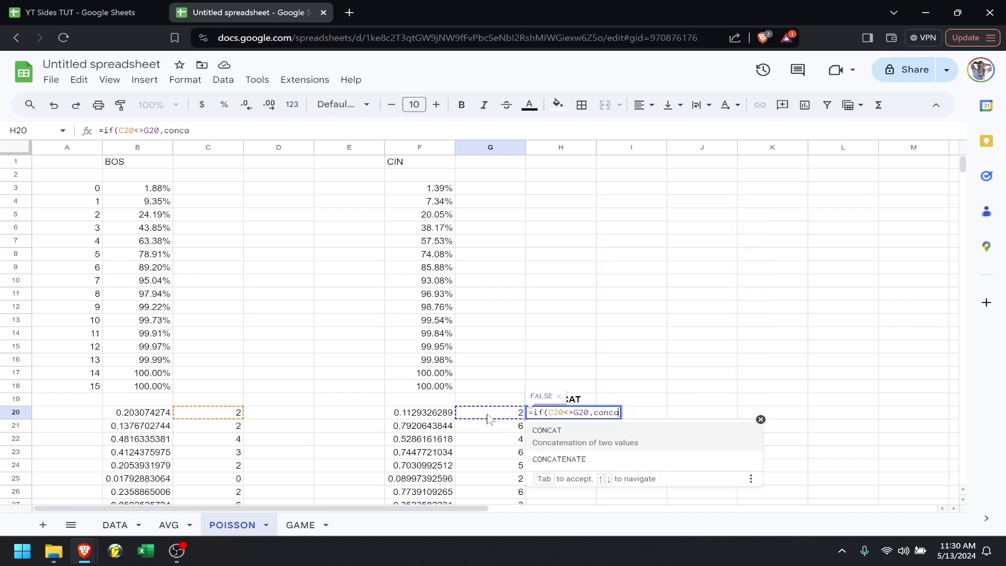
key(Down)
key(Tab)
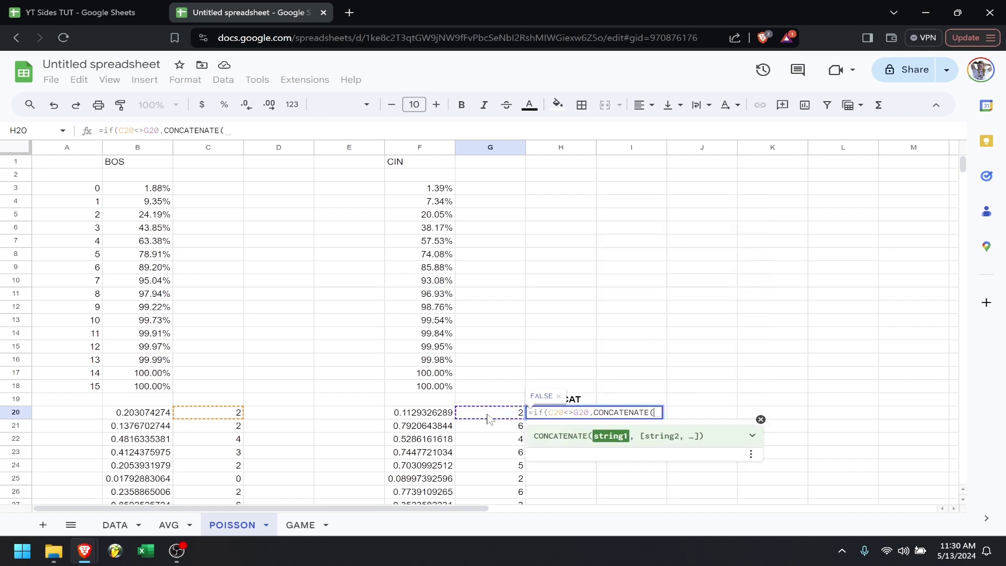
click(230, 417)
text(,"-")
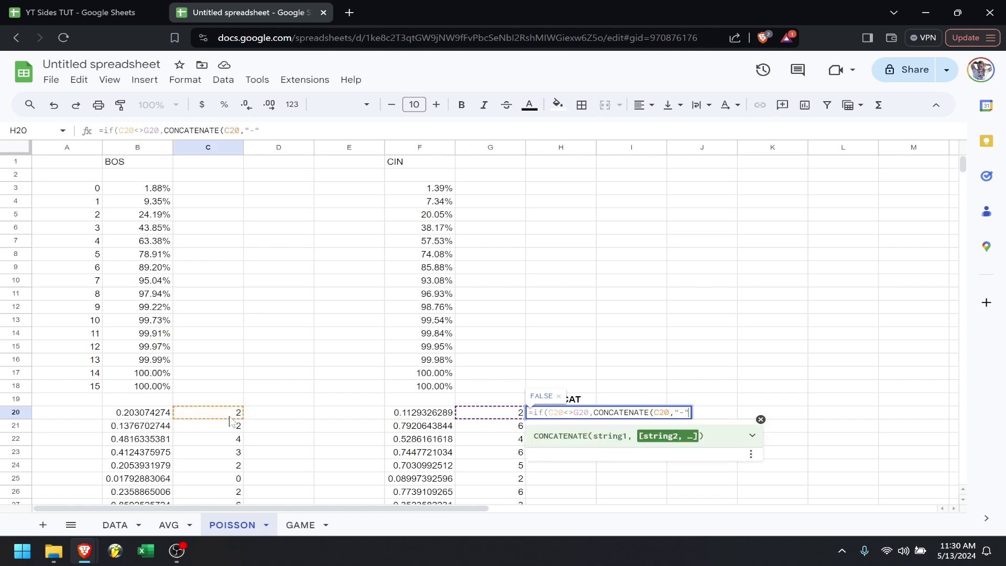
text(,)
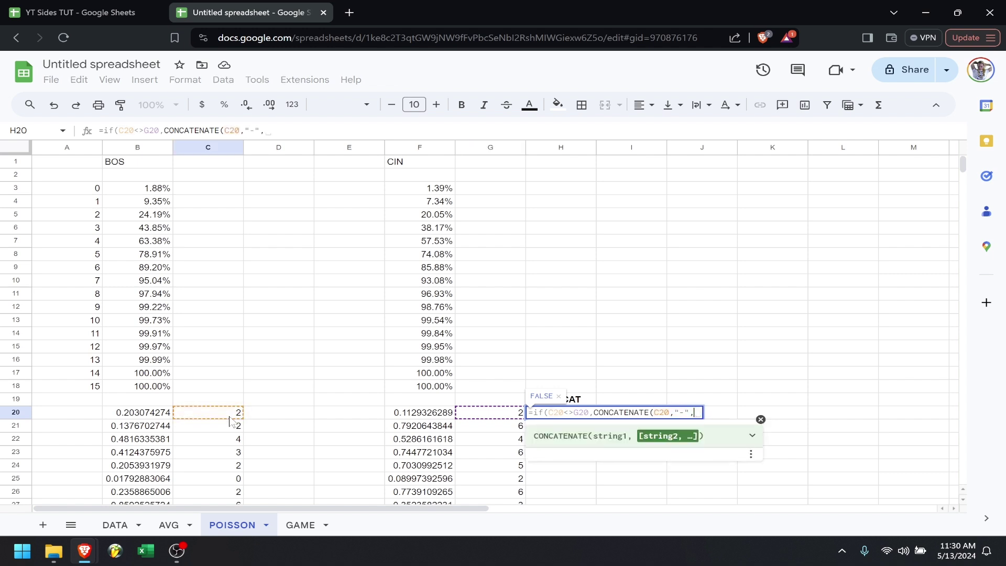
click(473, 414)
text())
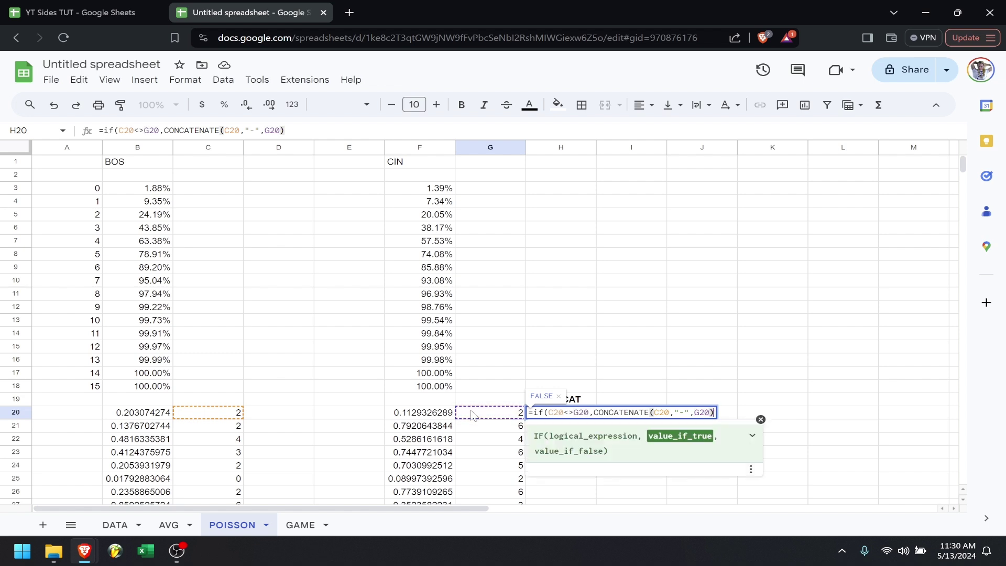
text())
key(Return)
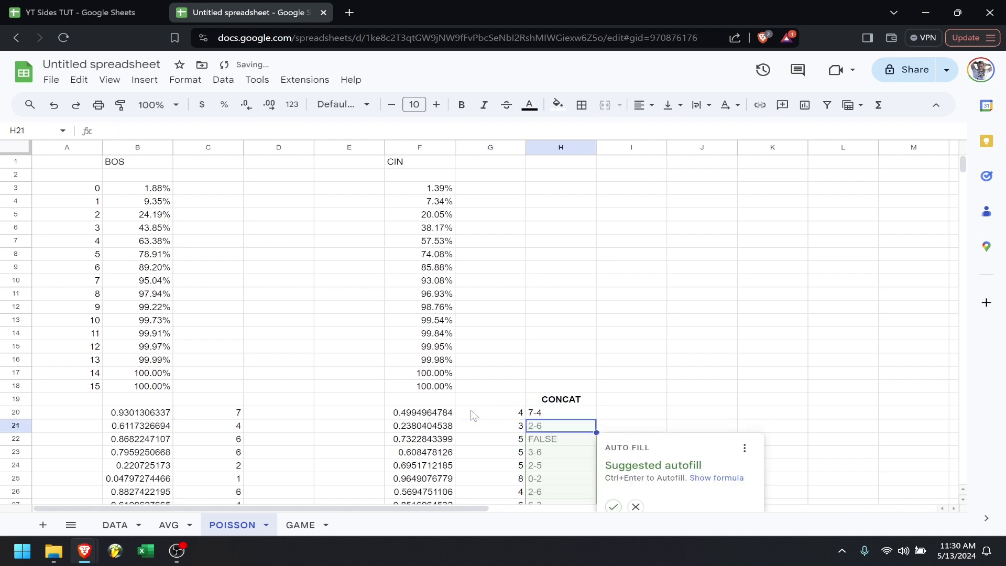
click(614, 507)
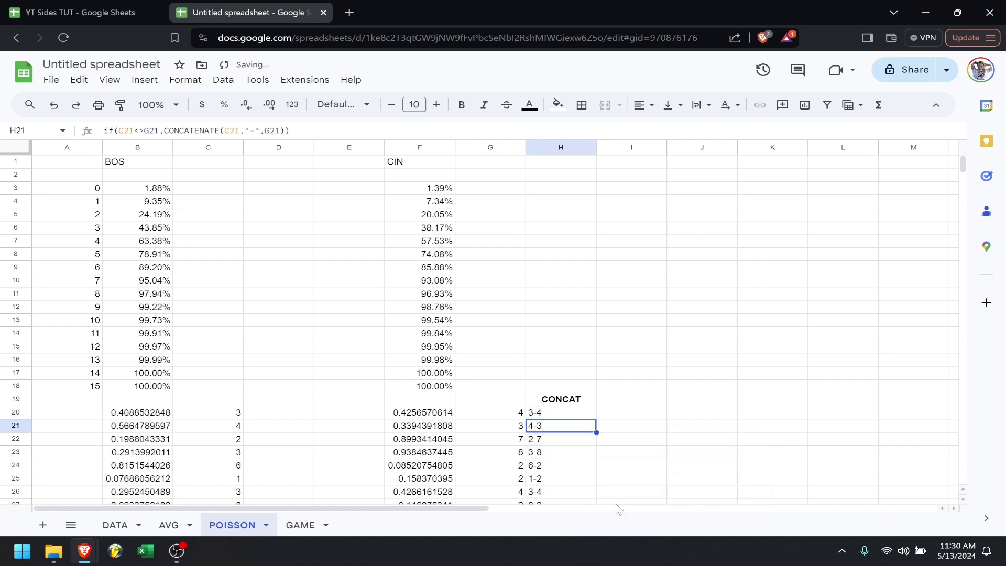
- Enter the header UNIQUE in I19 and make it bold and centred
click(629, 401)
text(UNIQUE)
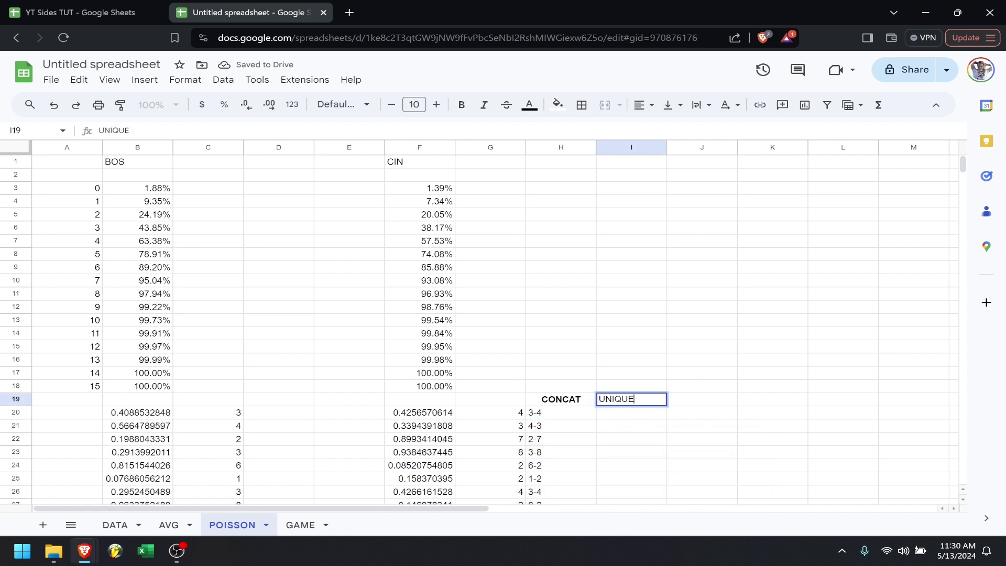
key(Return)
key(Up)
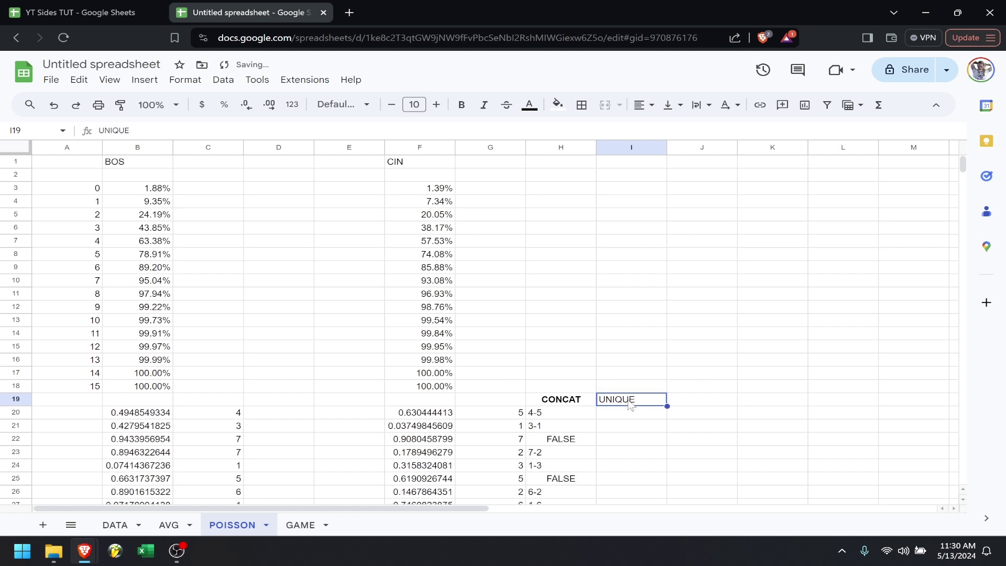
click(461, 104)
click(644, 104)
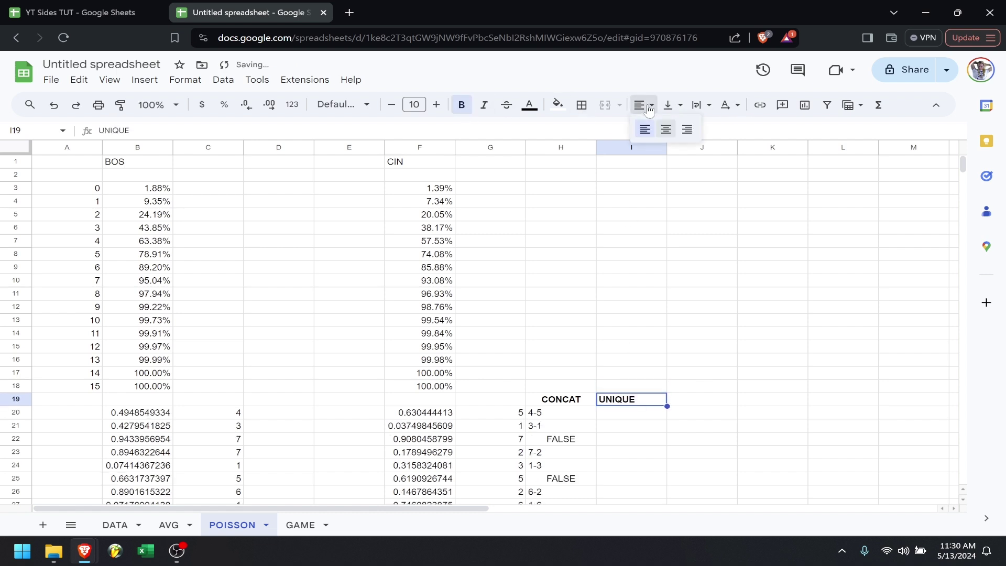
click(662, 128)
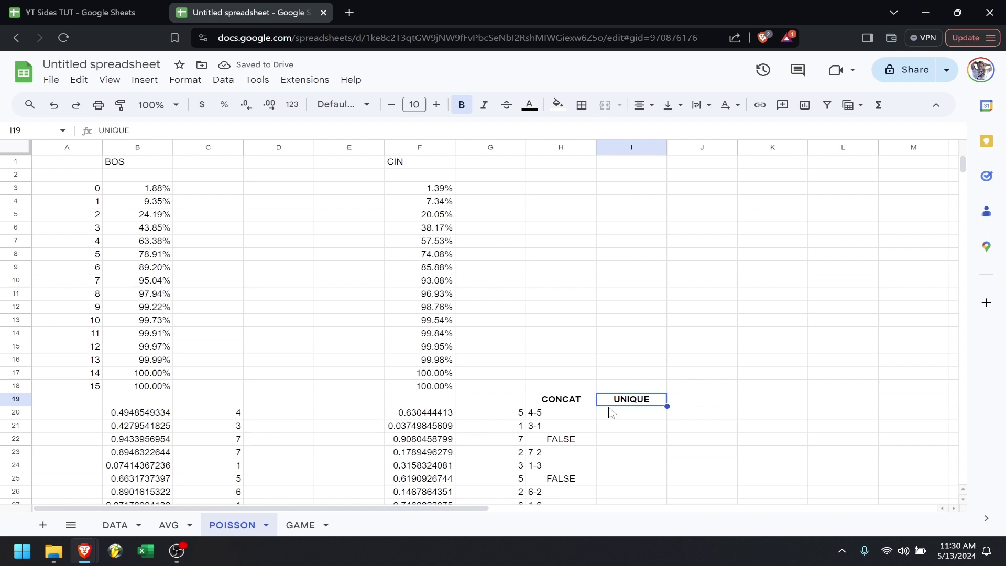
- Clear the empty cell I21 to recalculate the random values
key(Down)
key(Down)
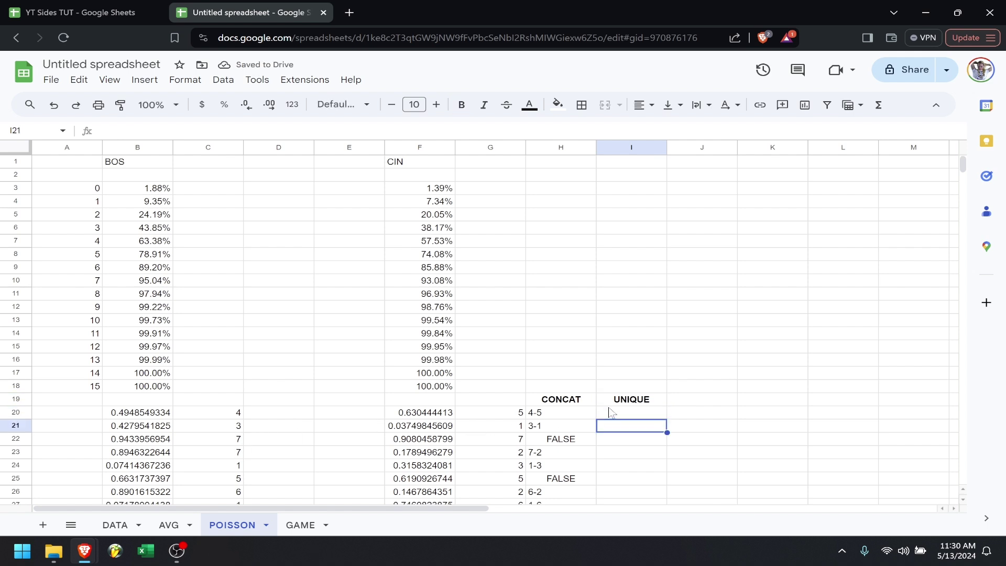
key(Delete)
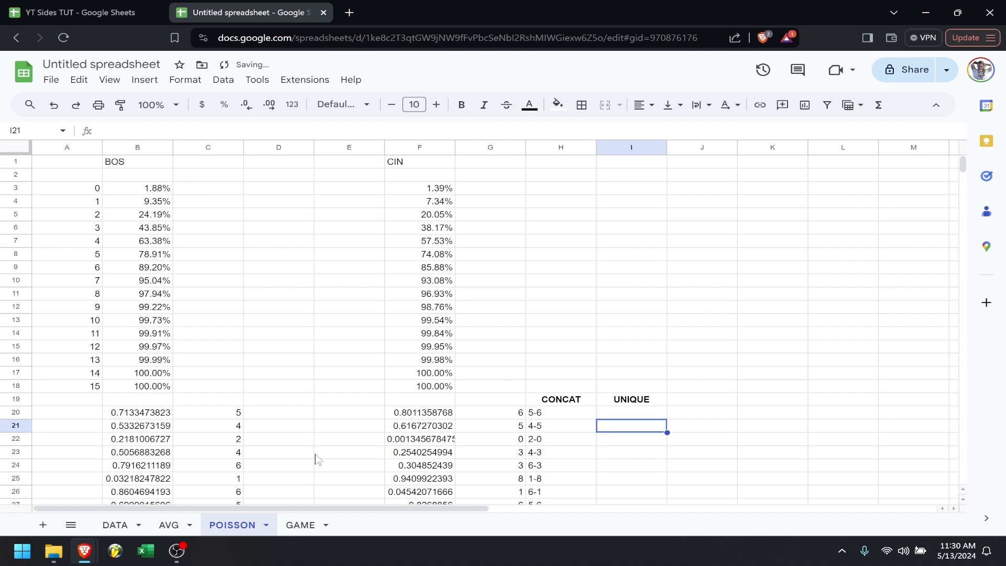
- Enter a UNIQUE formula in I20 that returns the distinct scores from H20:H520
click(643, 417)
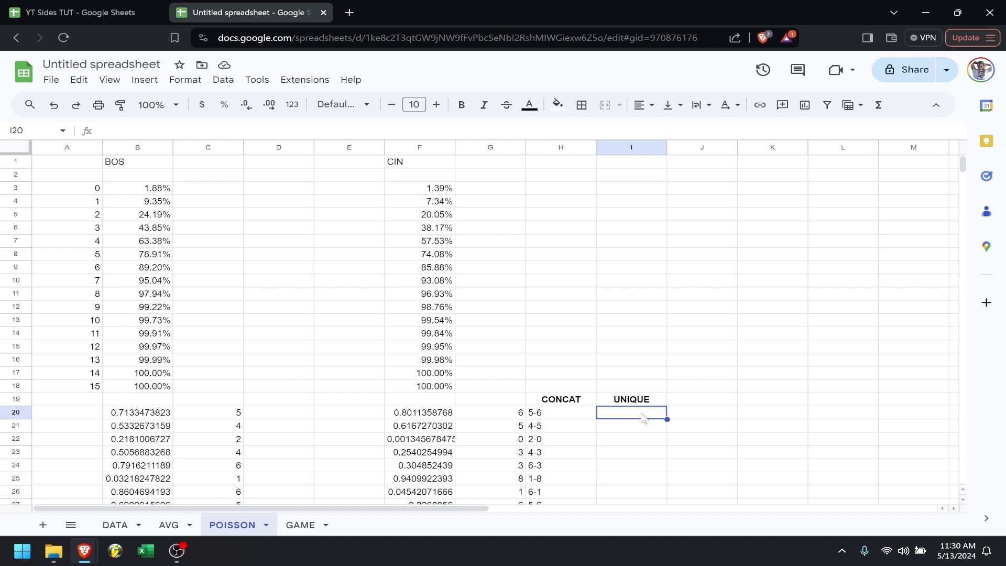
text(=uni)
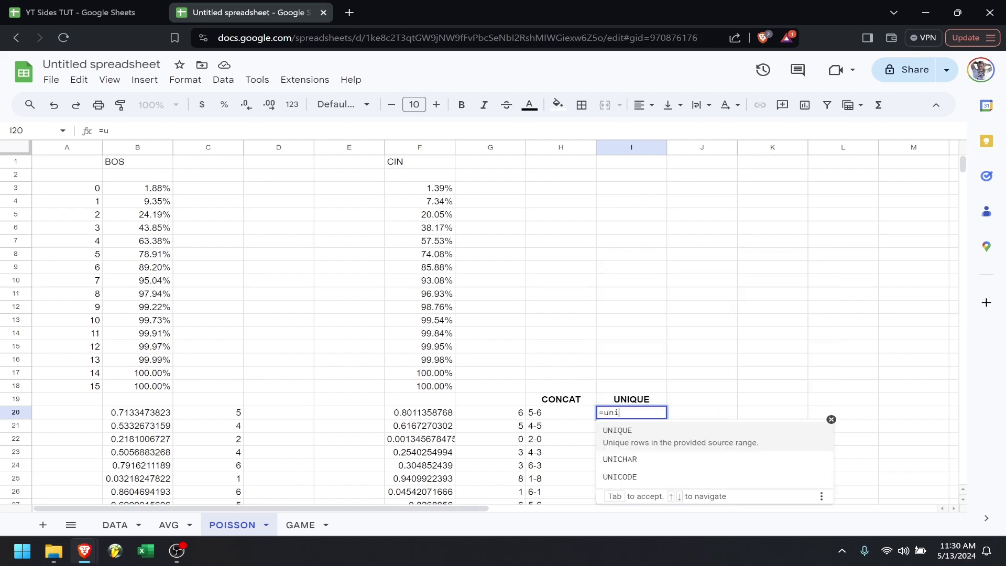
key(Tab)
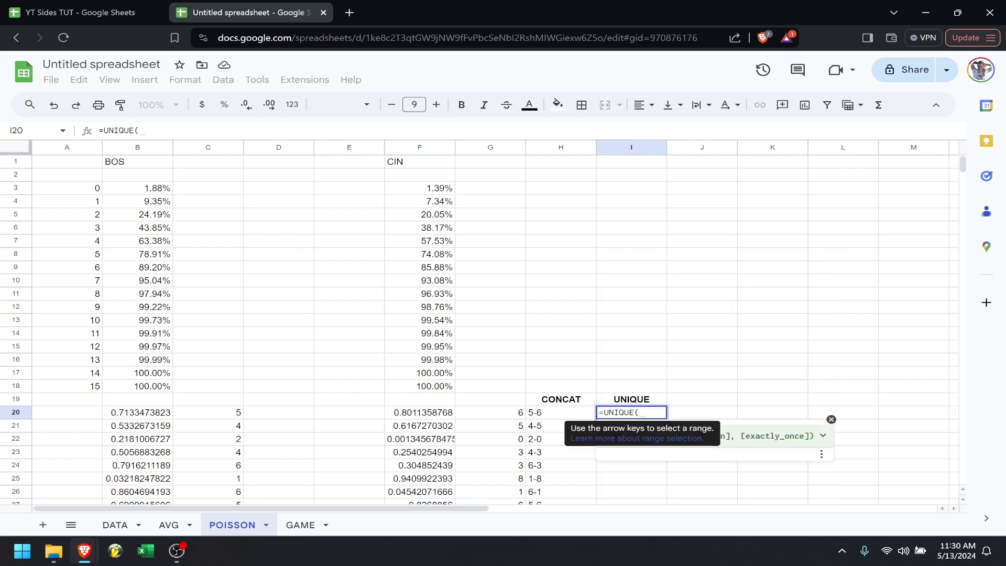
click(560, 418)
scroll(570, 447, down, 20)
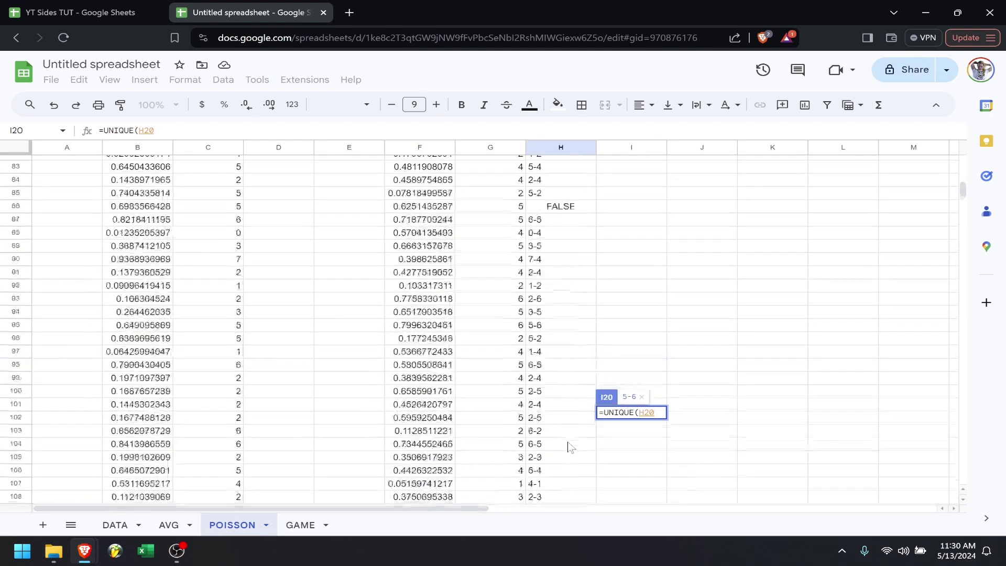
scroll(570, 446, down, 20)
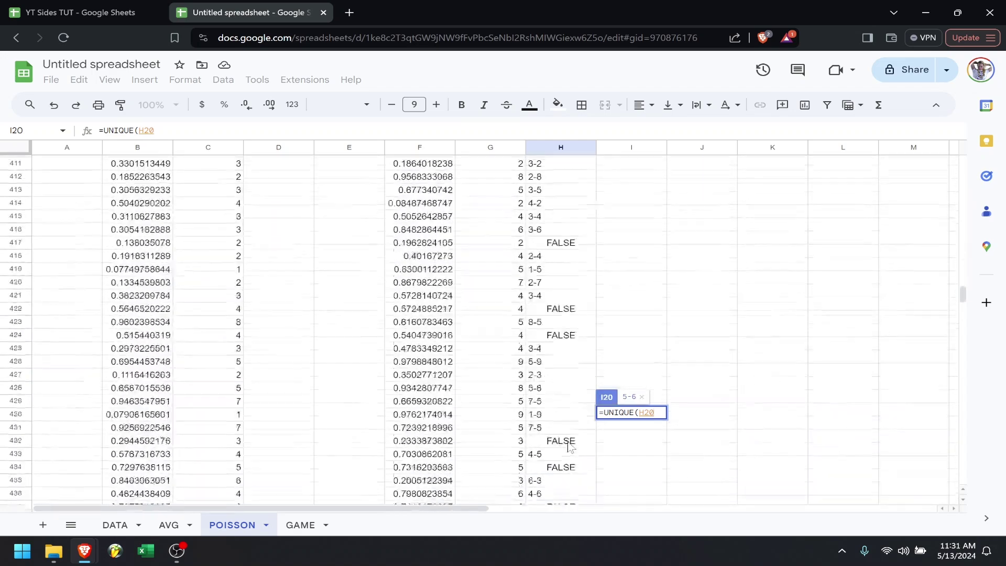
scroll(570, 447, up, 7)
scroll(555, 421, down, 2)
shift+click(547, 385)
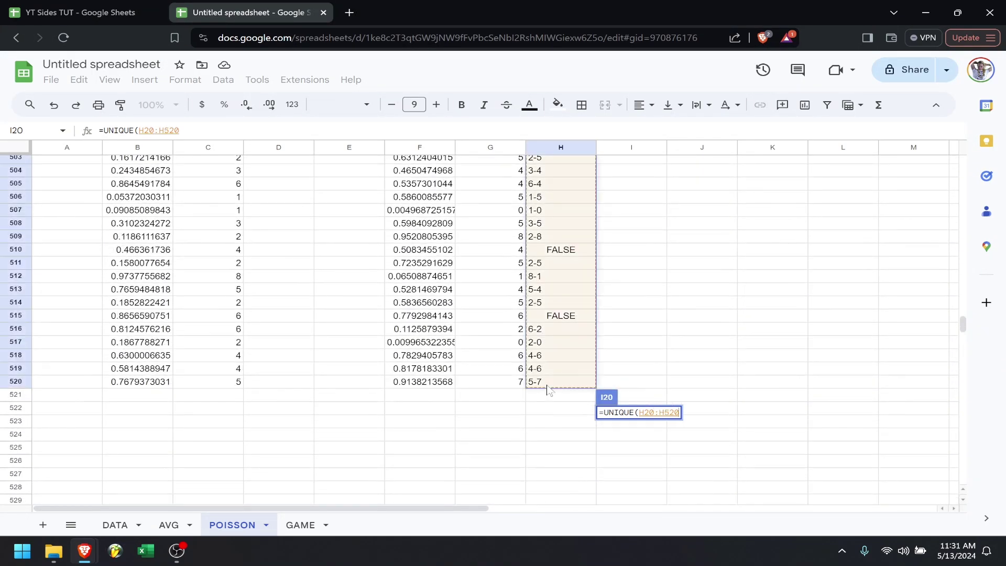
text())
key(Return)
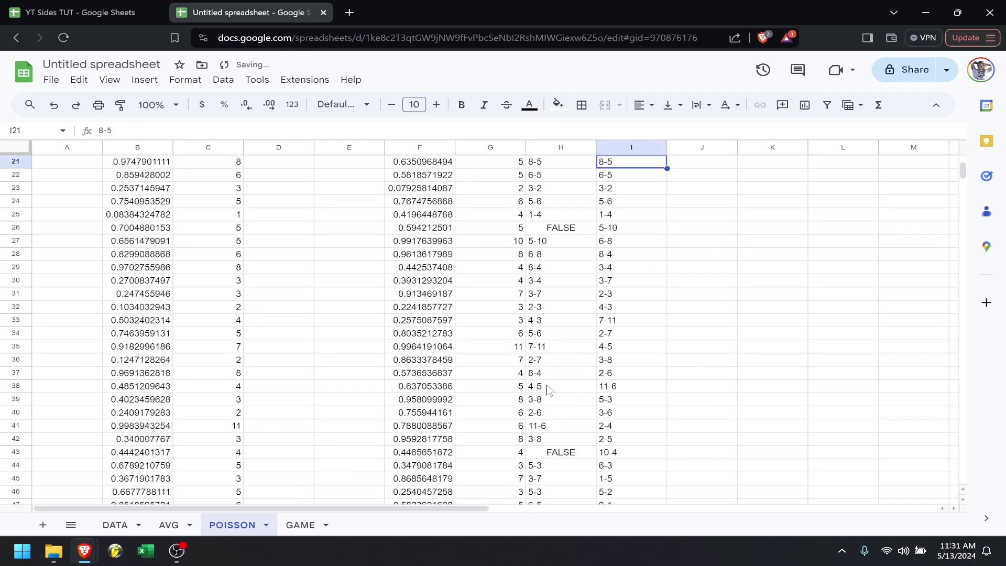
- Enter the header COUNT in J19 and make it bold and centred
scroll(744, 338, up, 7)
scroll(744, 338, down, 4)
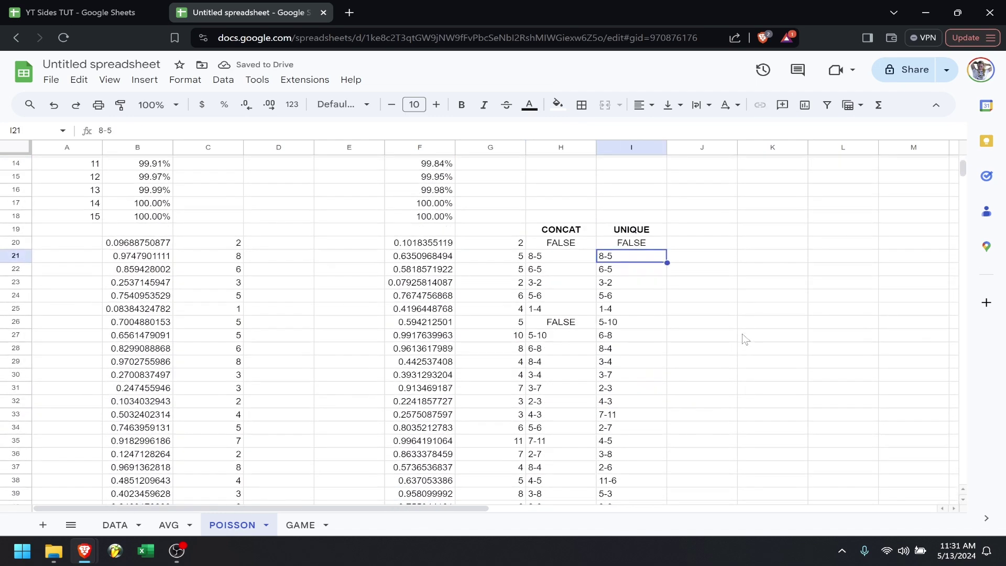
click(700, 233)
text(COUNT)
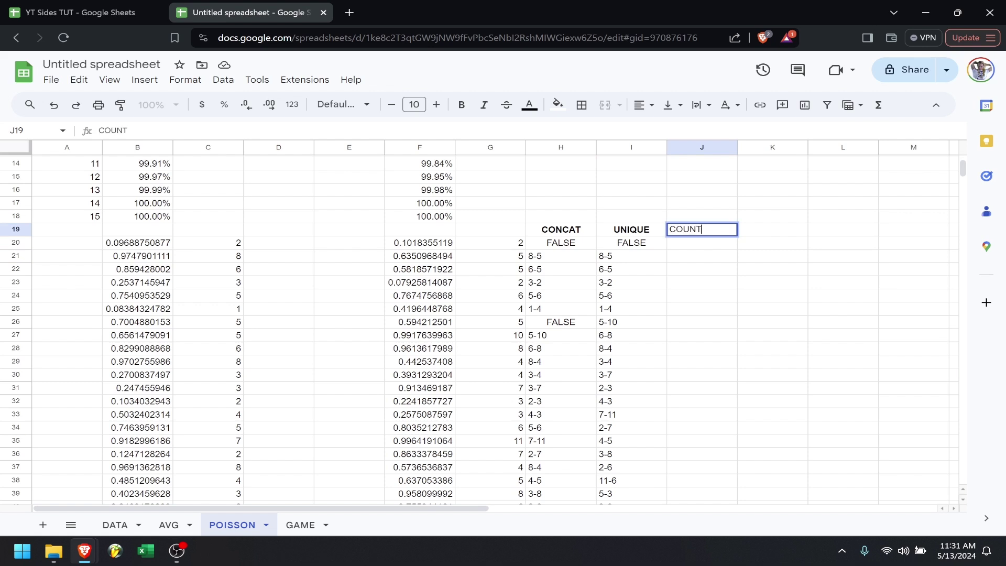
key(Return)
click(702, 233)
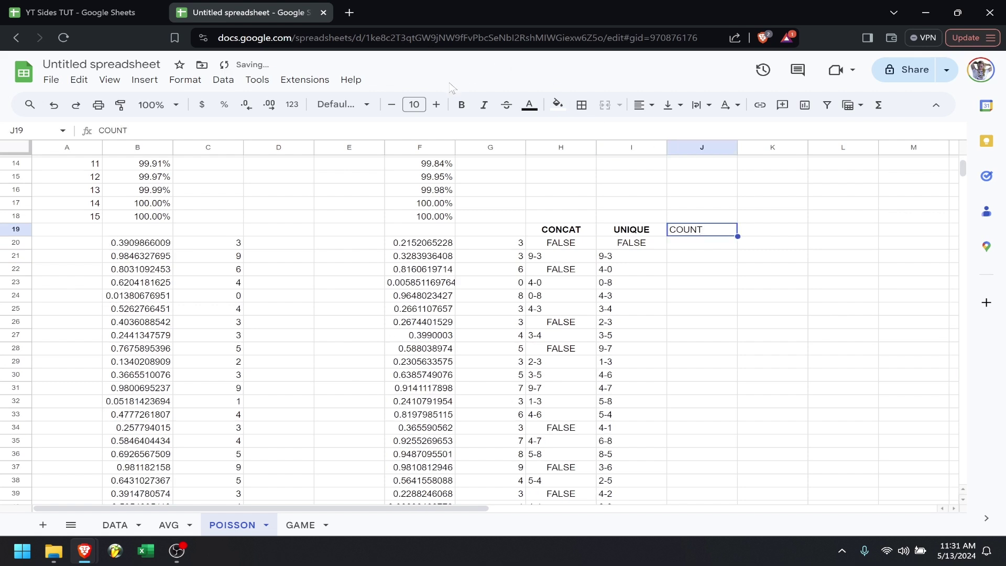
click(461, 104)
click(643, 105)
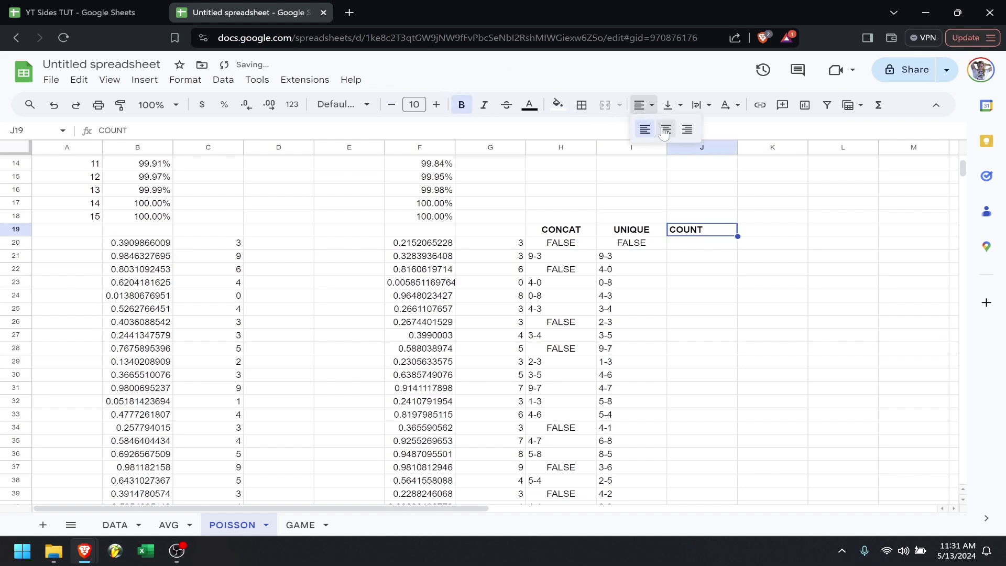
click(664, 130)
- Start an IF formula in J20 with the condition I20<>FALSE and a COUNTIF as the true value
click(699, 247)
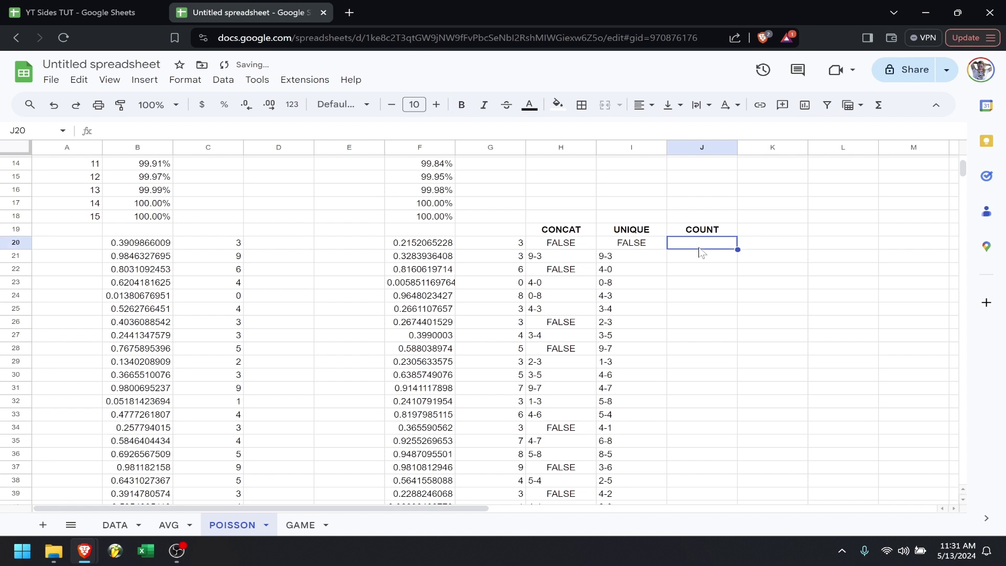
text(=if()
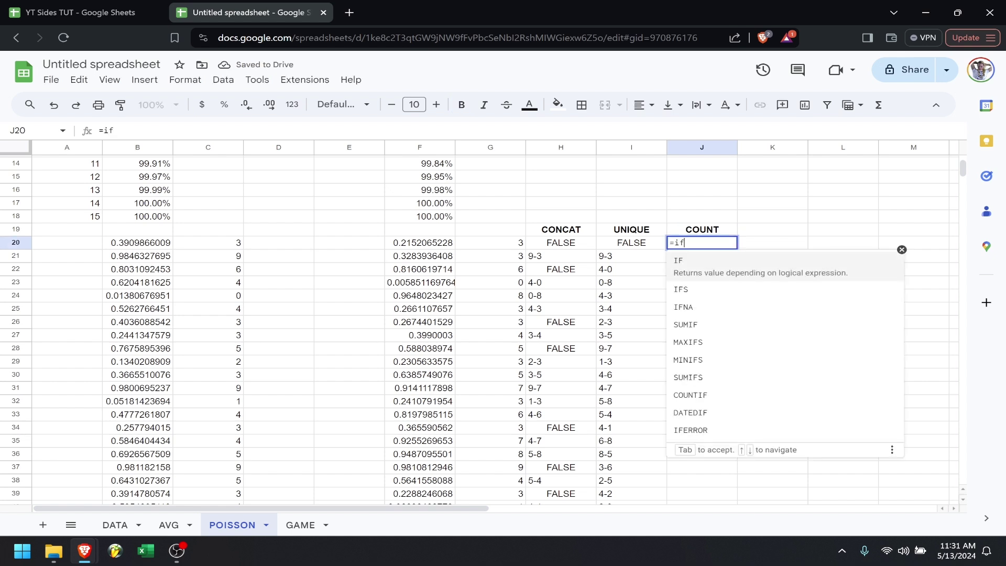
click(648, 245)
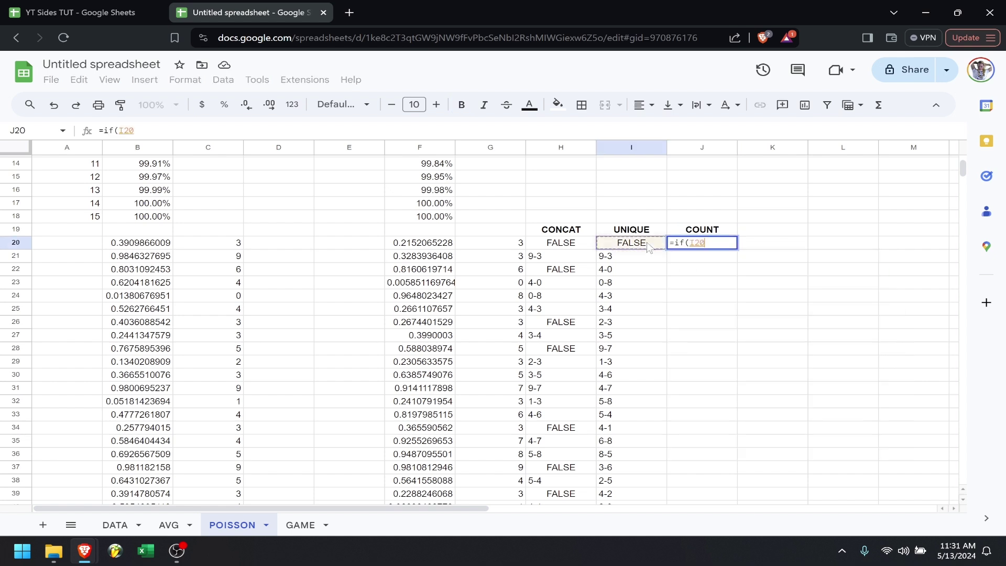
text(<>FALS)
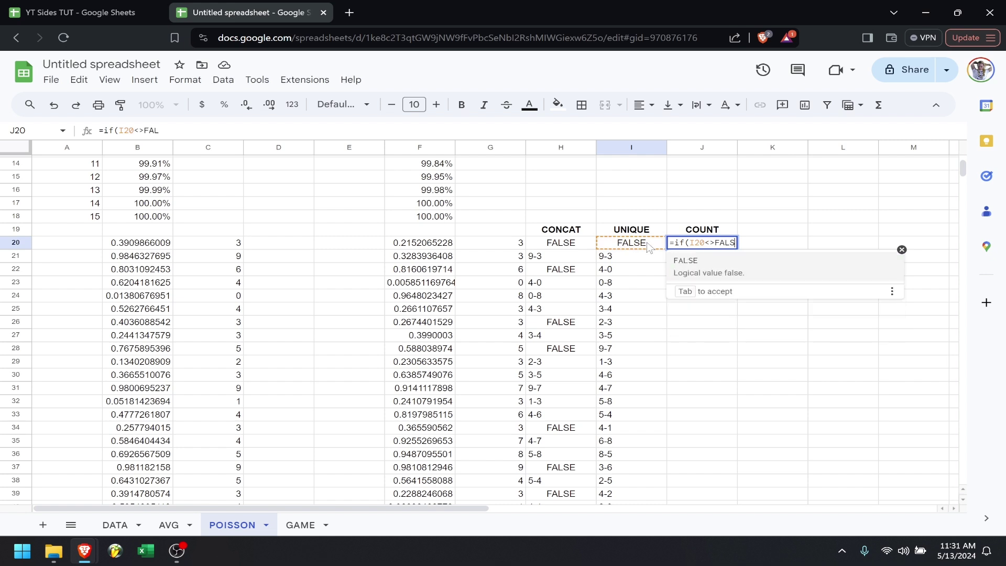
text(E,C)
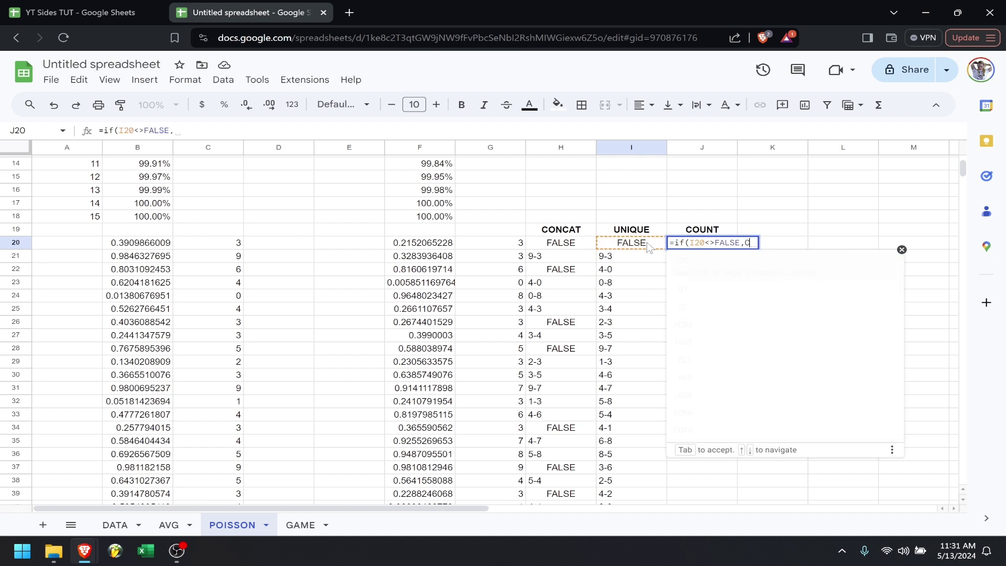
text(OUNTIF()
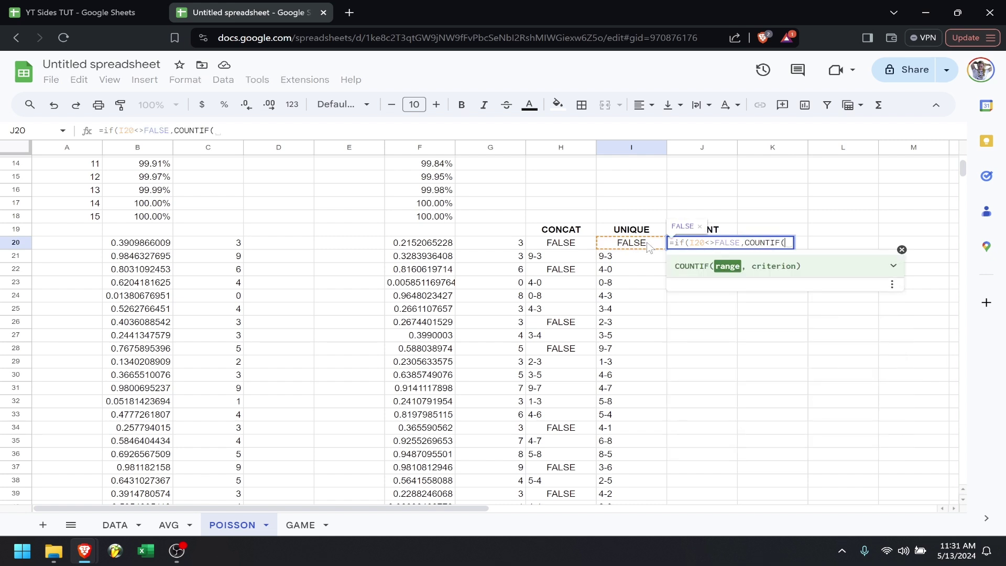
- Set the range of the COUNTIF in J20 to the combined scores in H20:H520
click(555, 248)
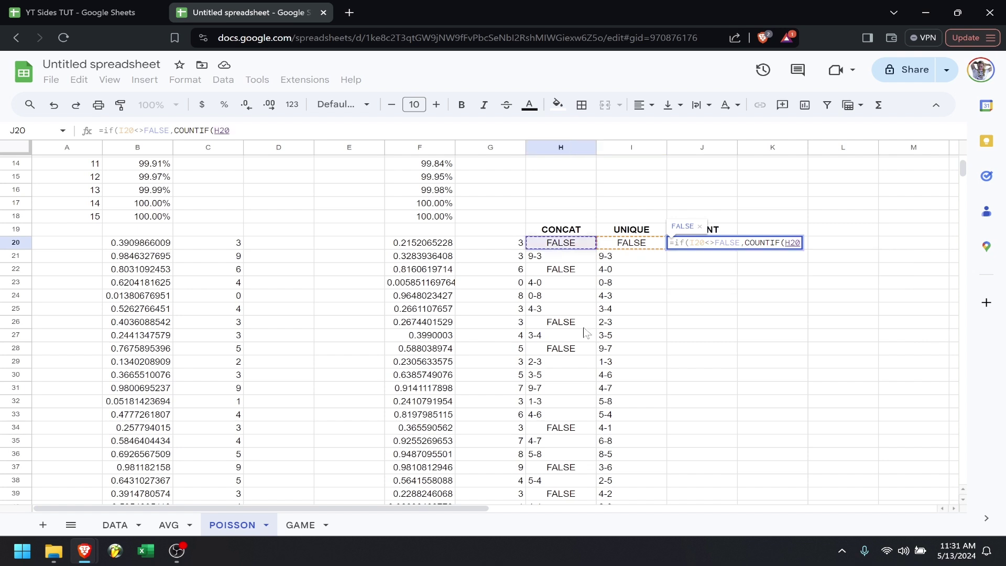
scroll(585, 333, down, 15)
scroll(586, 333, down, 20)
scroll(585, 332, down, 8)
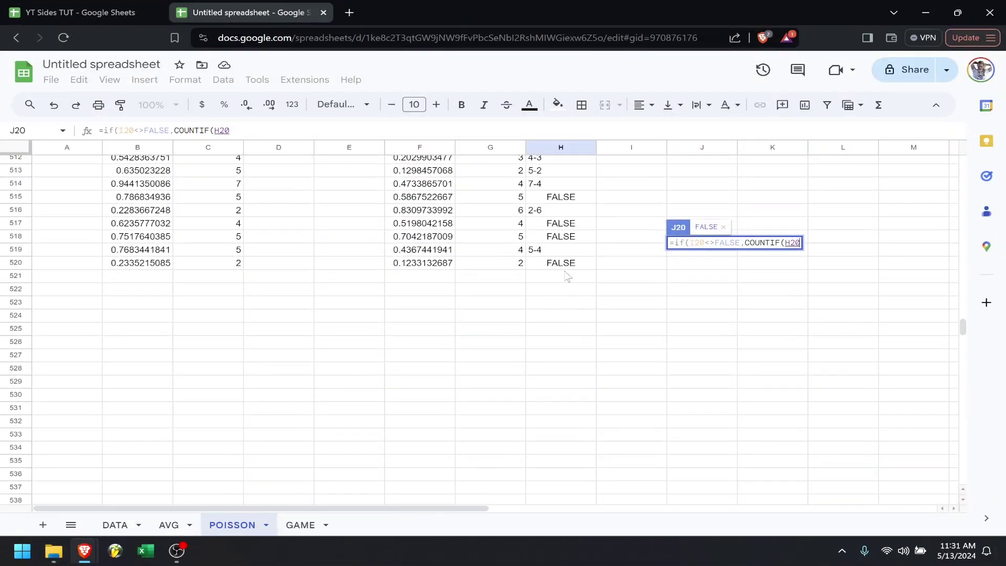
shift+click(562, 267)
text(,)
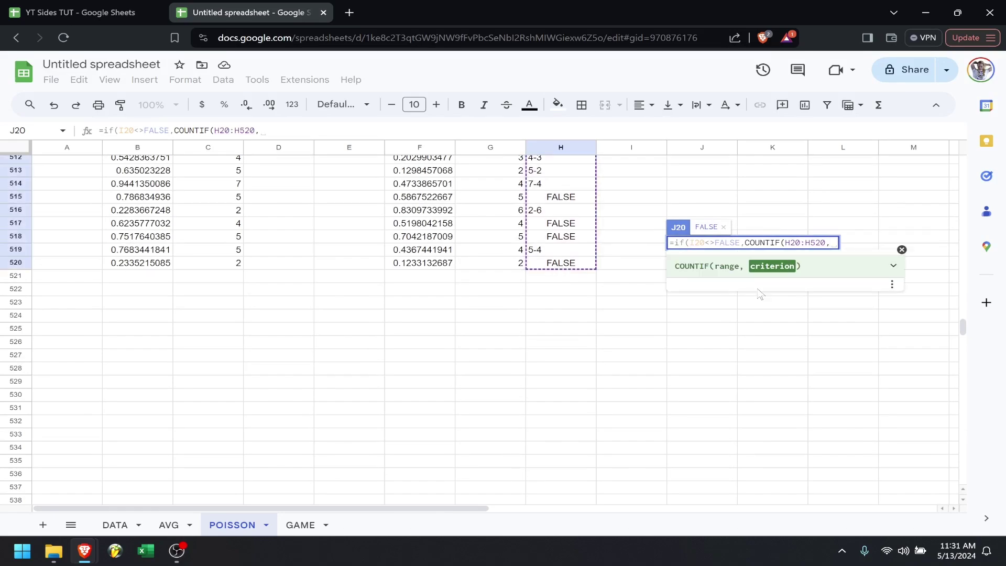
- Complete J20's COUNTIF with the criterion I20, close the formula and fill it down column J to row 99
scroll(660, 298, up, 20)
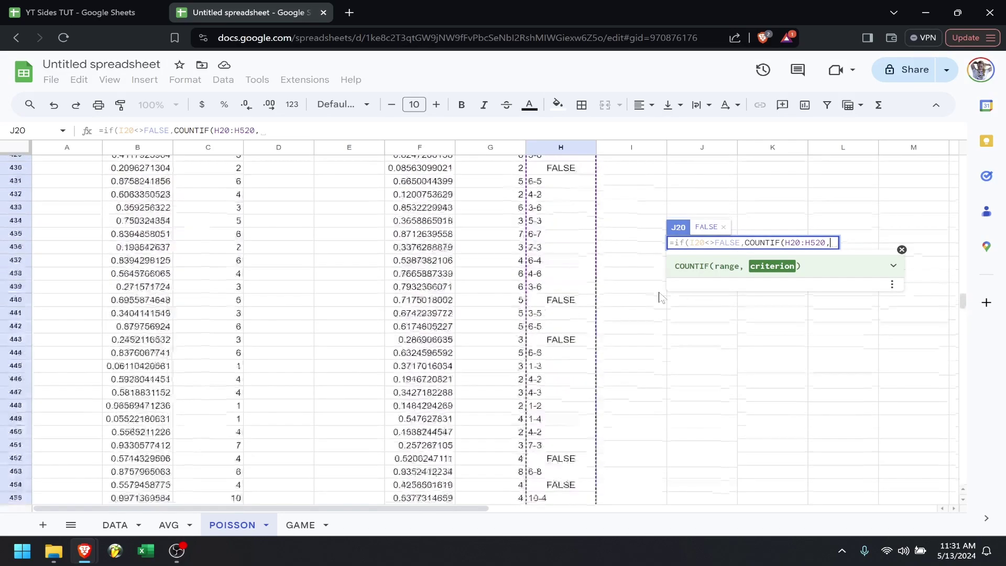
scroll(660, 298, up, 16)
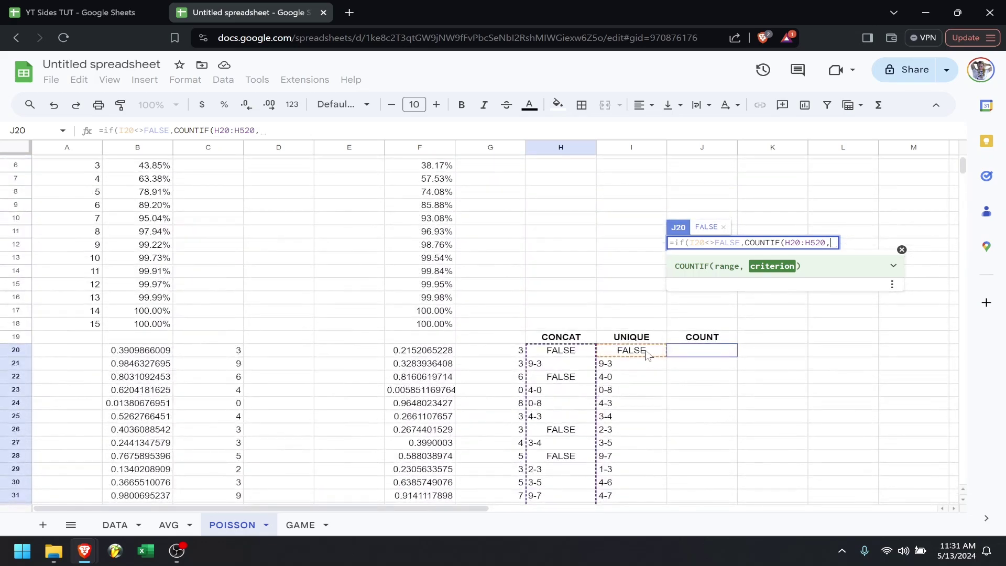
click(647, 356)
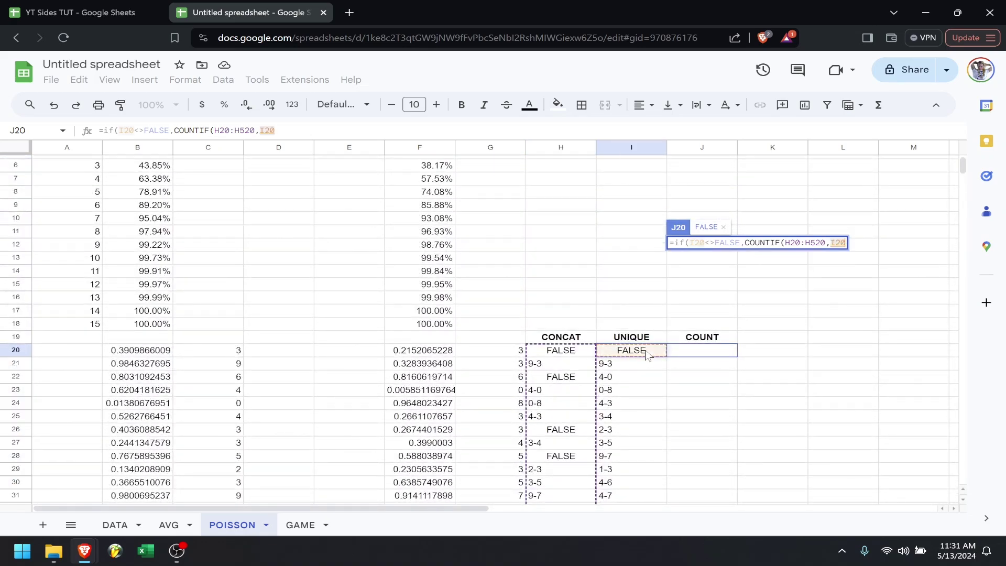
text()))
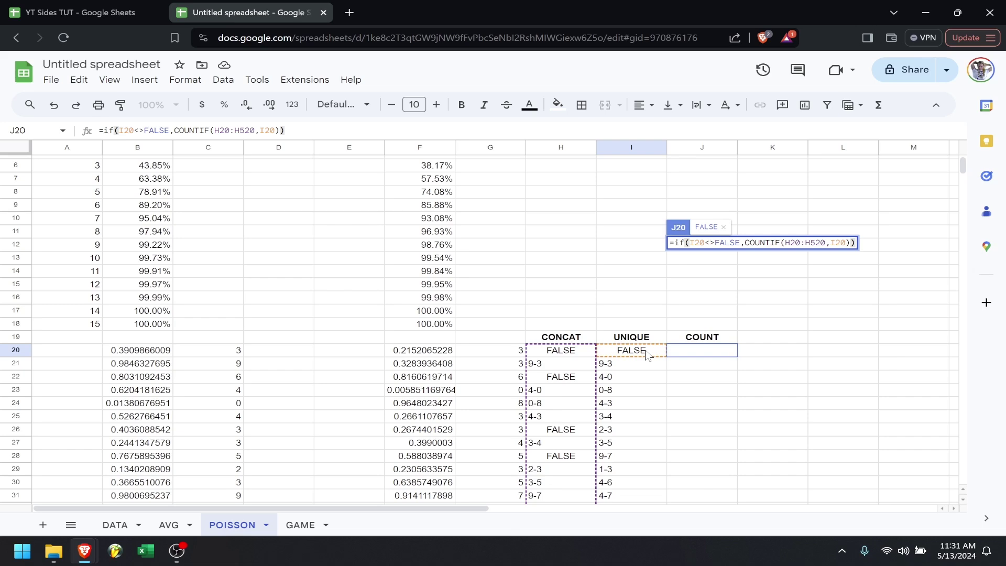
key(Return)
click(693, 352)
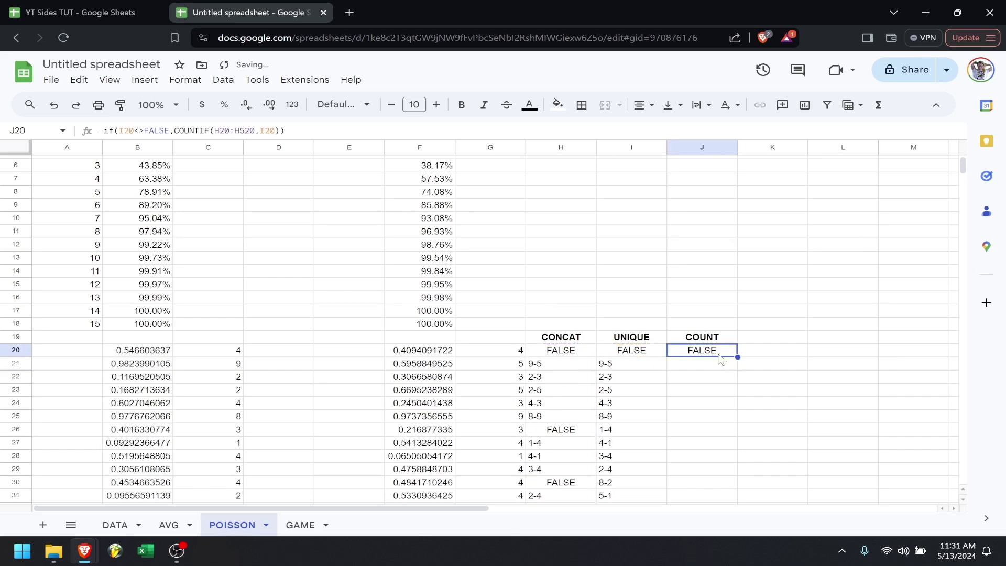
double_click(737, 356)
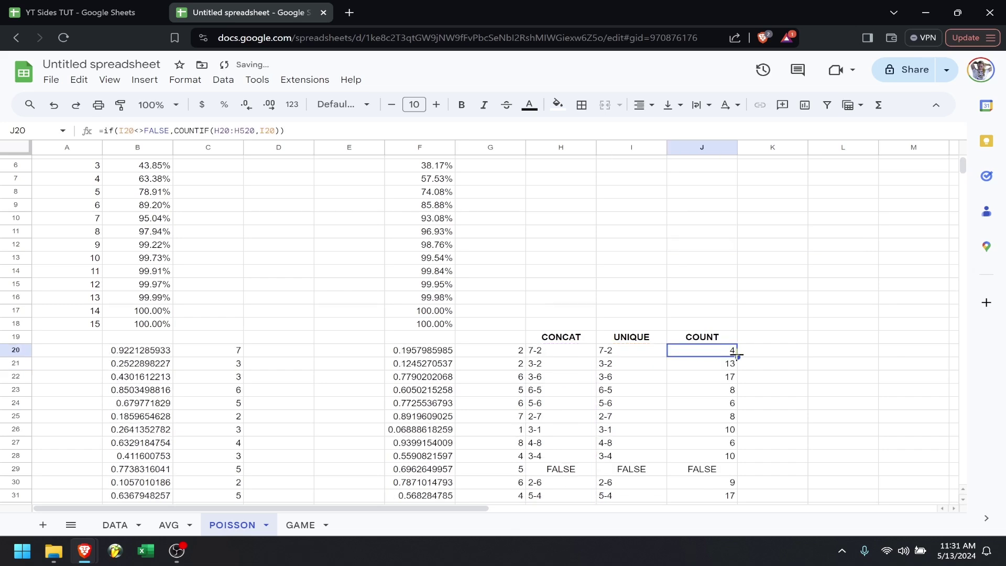
- Examine where the unique scores in column I and the filled count formulas in column J end
scroll(733, 418, down, 9)
scroll(733, 417, down, 15)
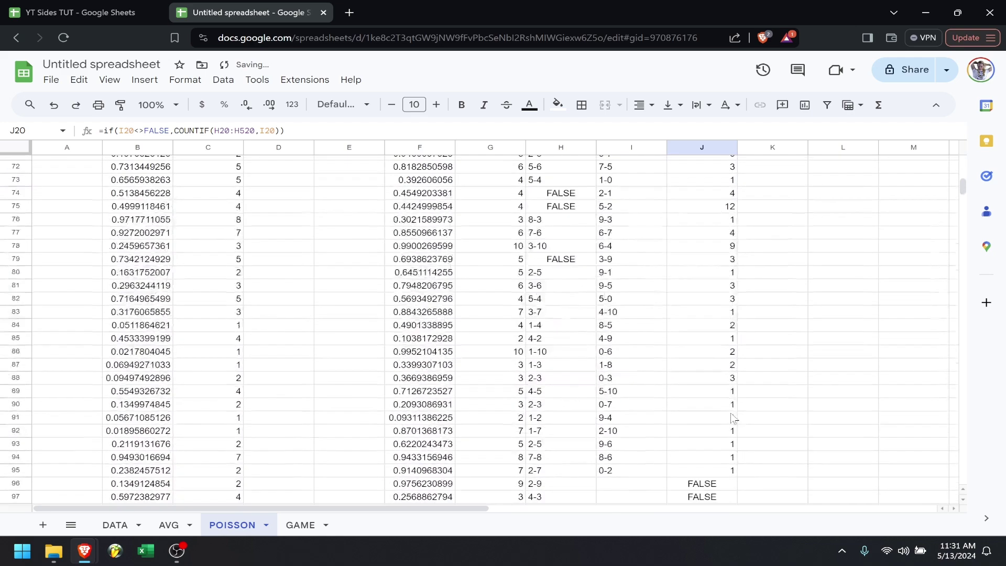
scroll(733, 418, up, 4)
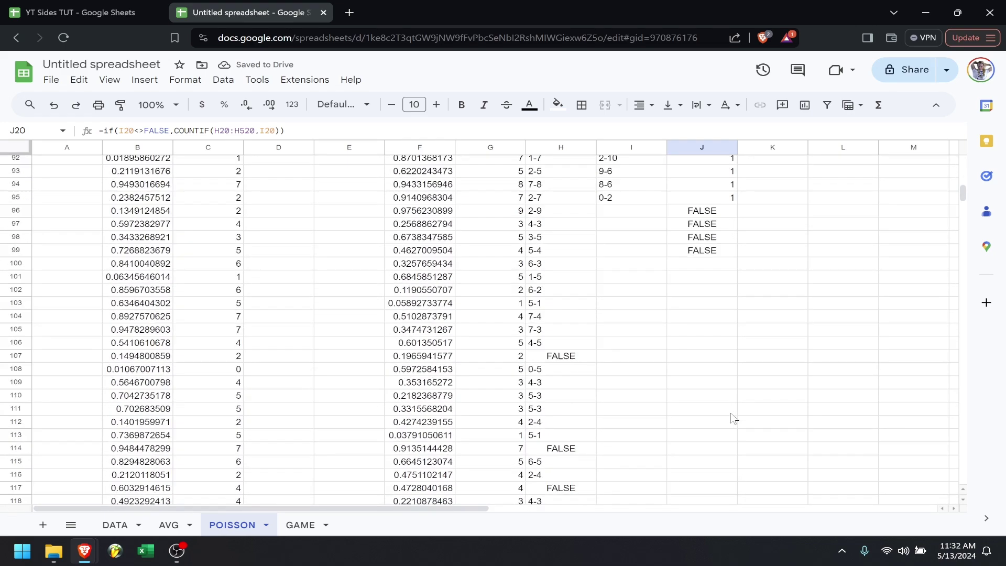
click(700, 263)
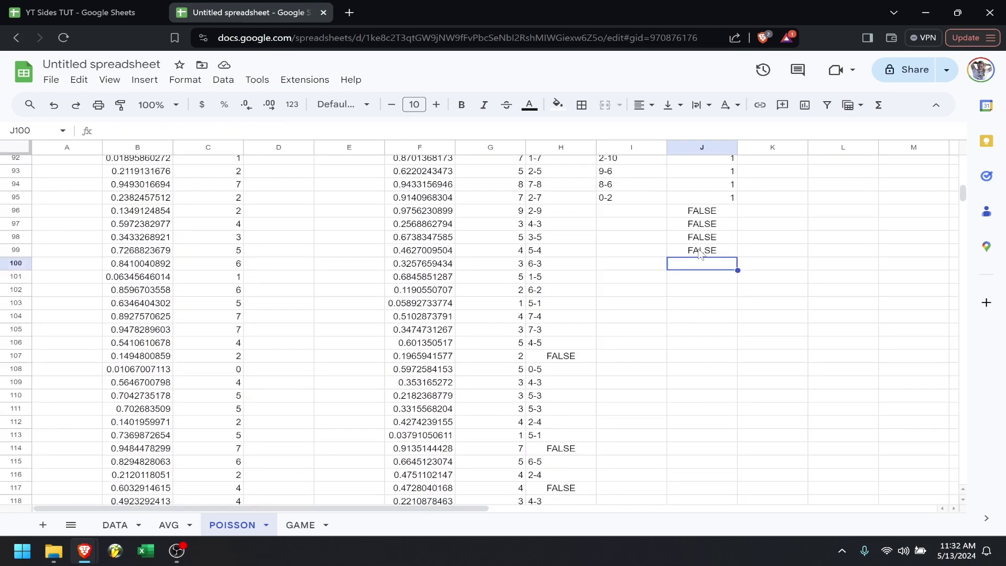
click(700, 254)
click(642, 202)
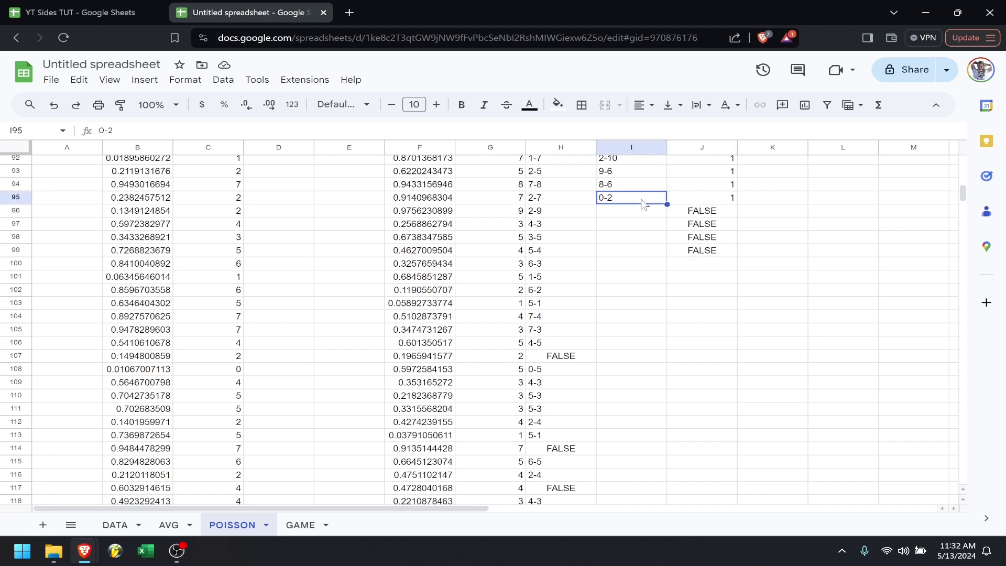
click(640, 189)
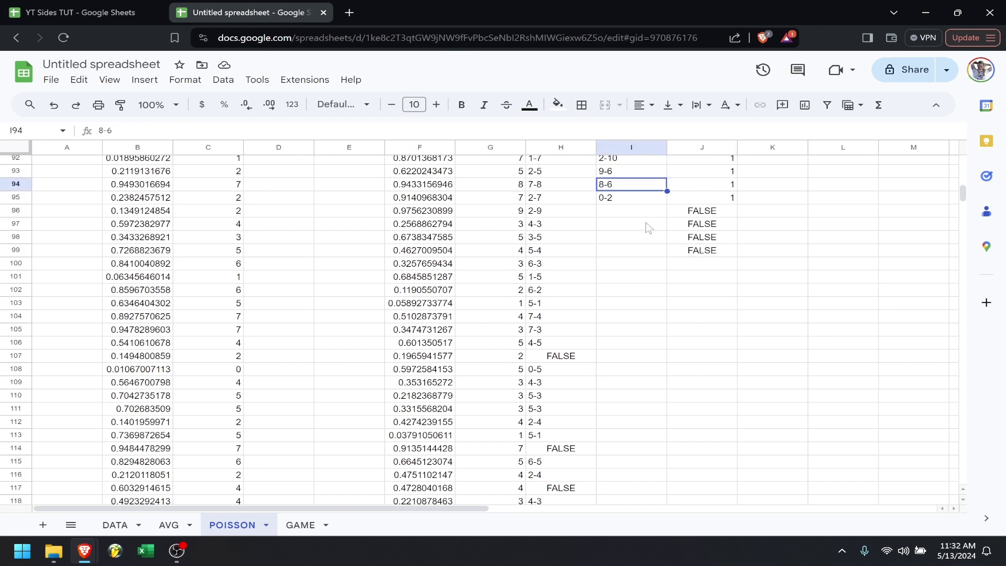
key(Down)
key(Down)
key(Right)
key(Right)
key(Down)
key(Left)
key(Down)
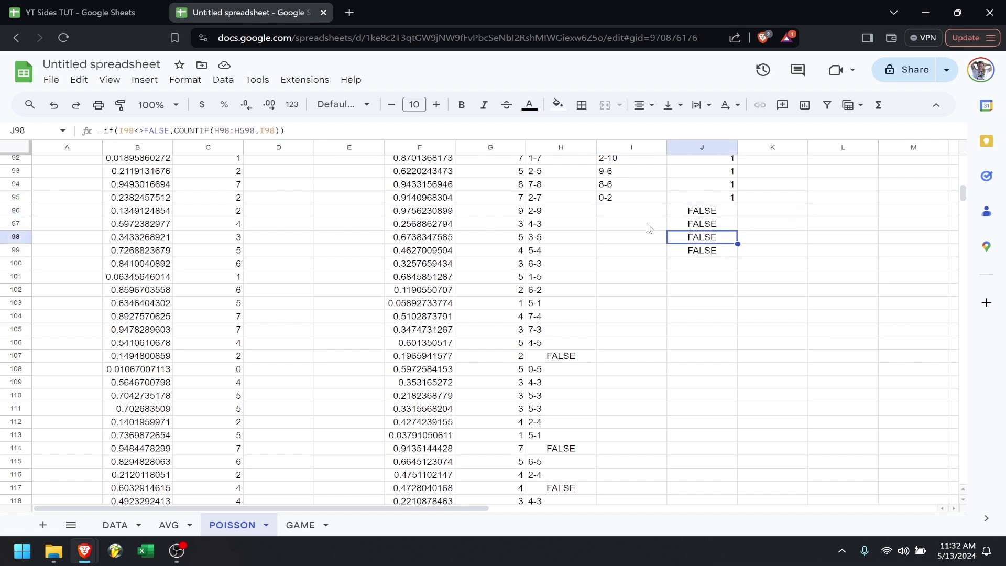
- Extend the count formula from J99 down to J520 and return to the COUNT header
key(Down)
drag(736, 255, 725, 489)
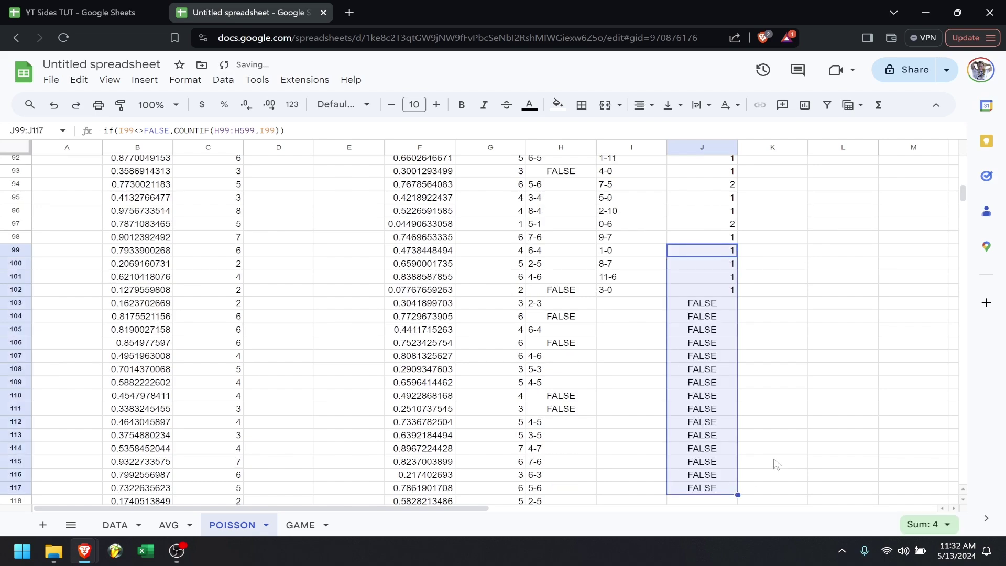
scroll(775, 464, down, 5)
drag(735, 287, 690, 203)
scroll(779, 227, up, 20)
scroll(781, 226, up, 20)
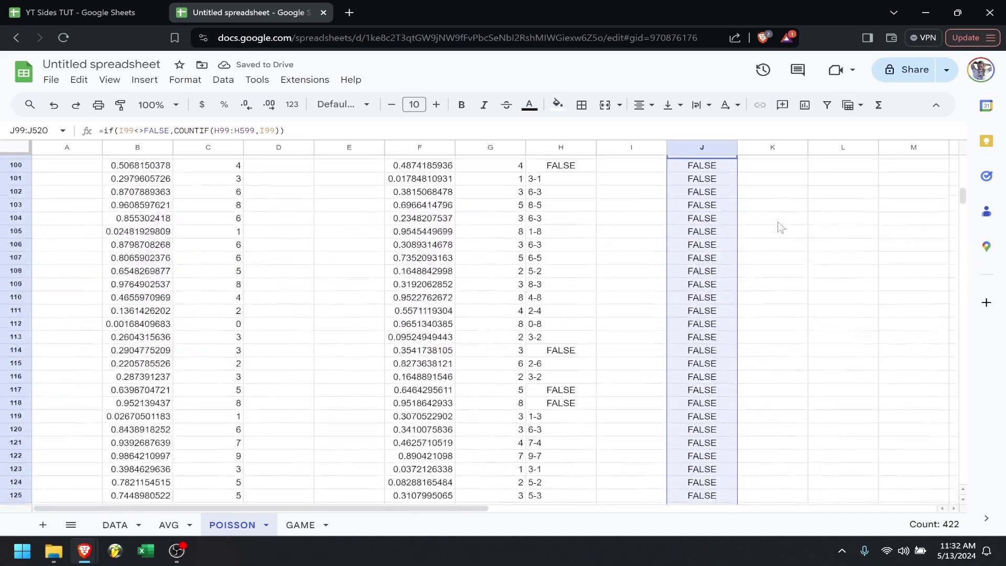
scroll(780, 226, up, 20)
scroll(781, 226, up, 5)
scroll(780, 226, down, 2)
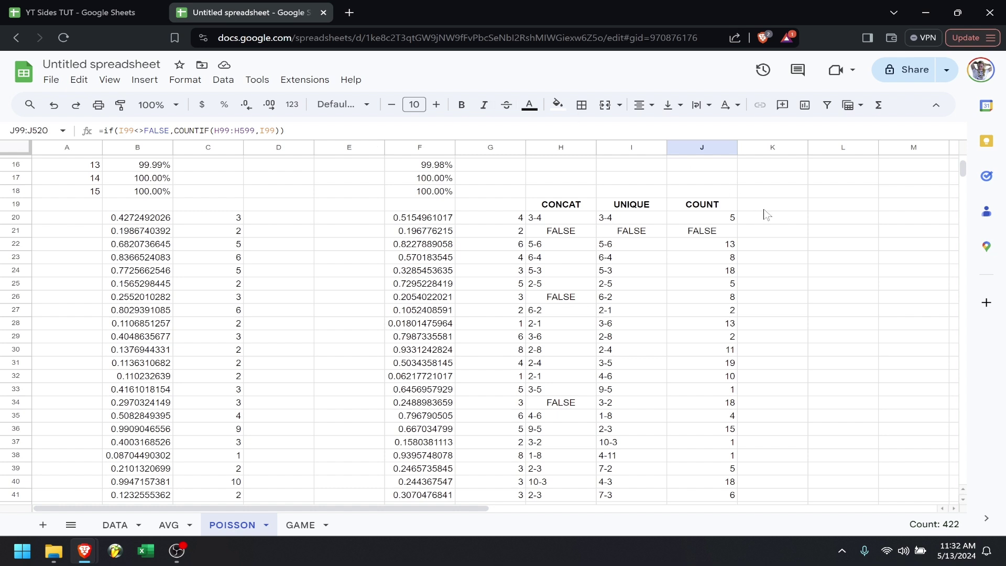
- Add a bold, centered CHANCE header in K19, next to the COUNT header
click(625, 221)
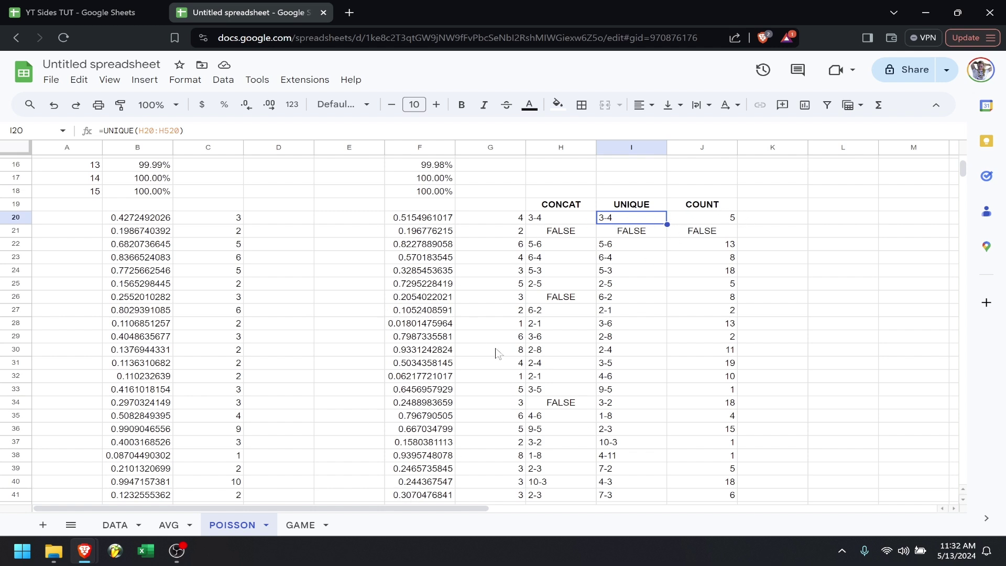
click(788, 206)
text(CHANCE)
key(Return)
click(788, 207)
click(468, 106)
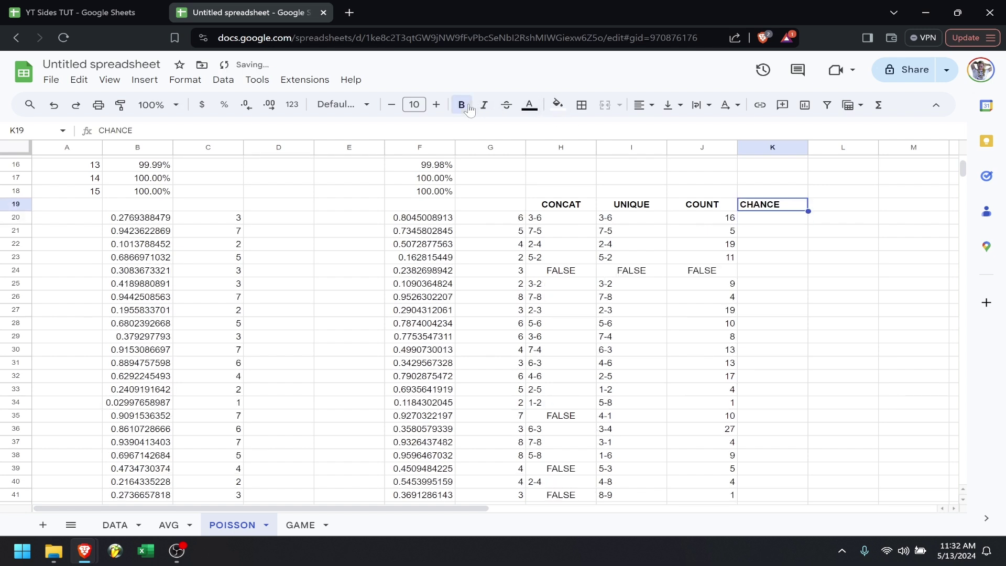
click(647, 107)
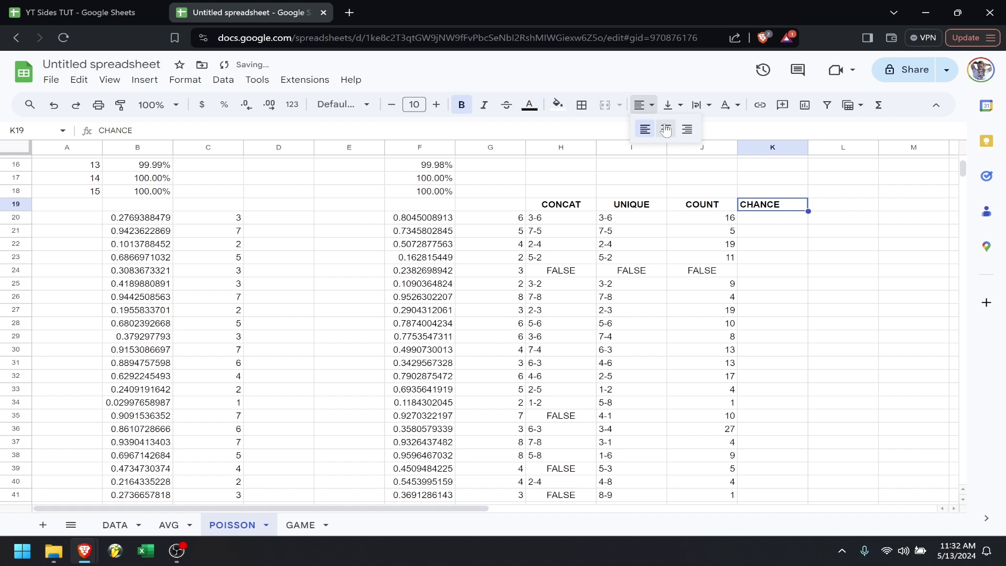
click(666, 129)
- Start a formula in K20 that divides J20 by the sum of the counts in J20:J520
click(761, 220)
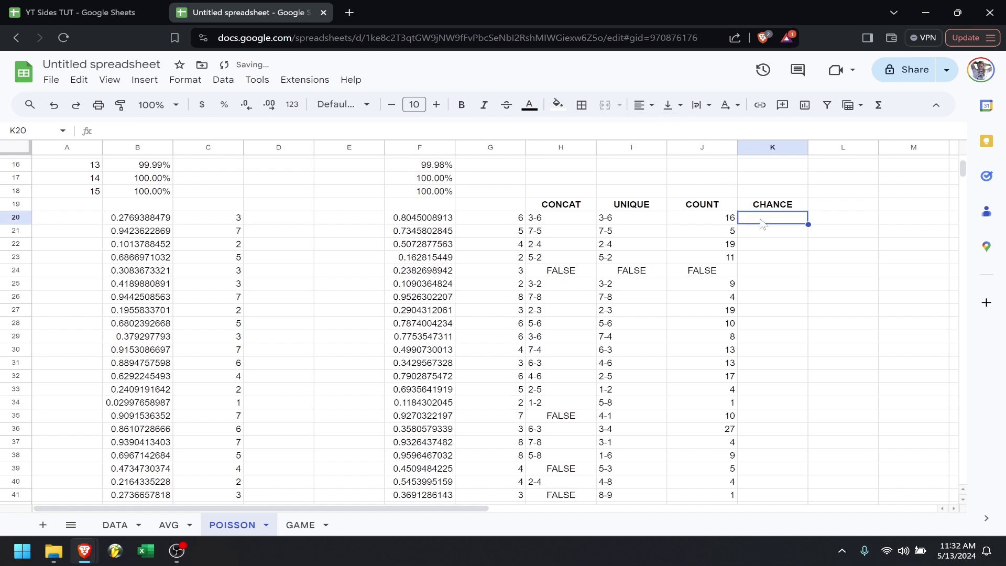
text(=)
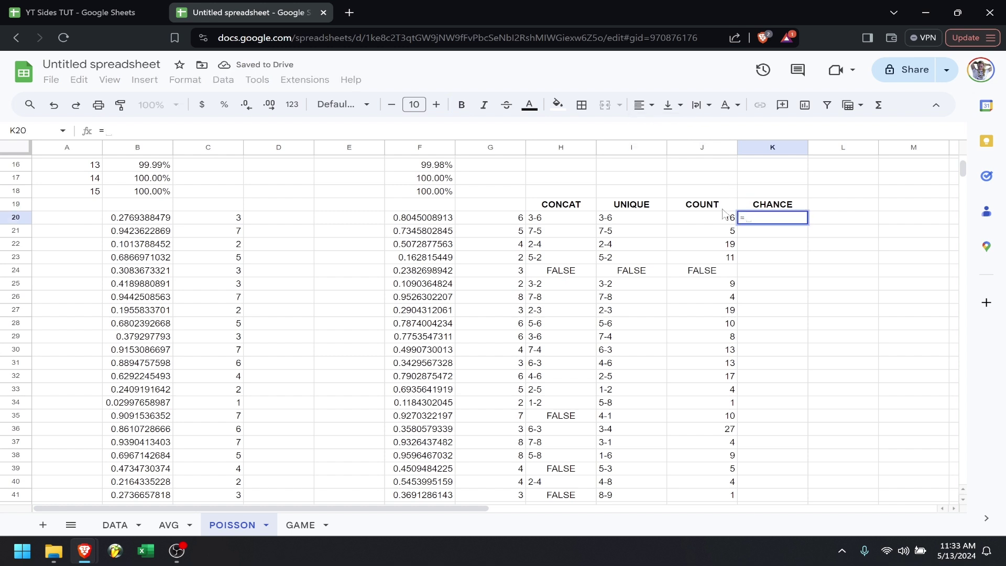
click(709, 222)
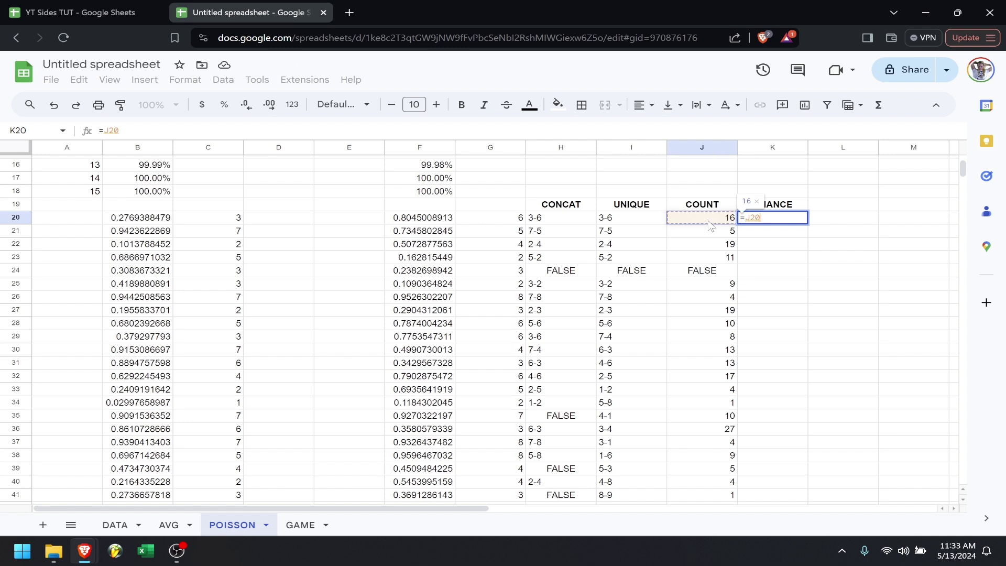
text(/sum()
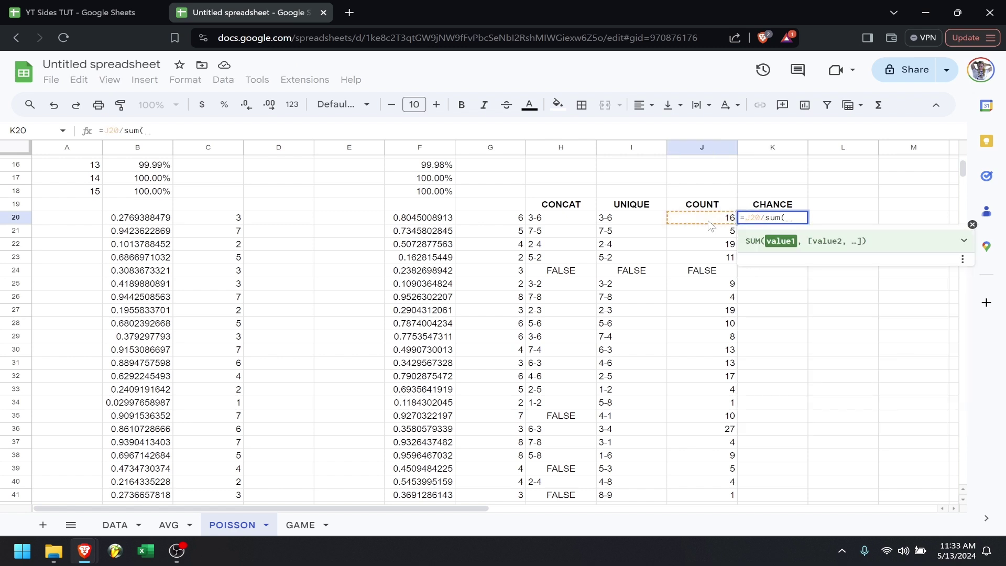
click(709, 222)
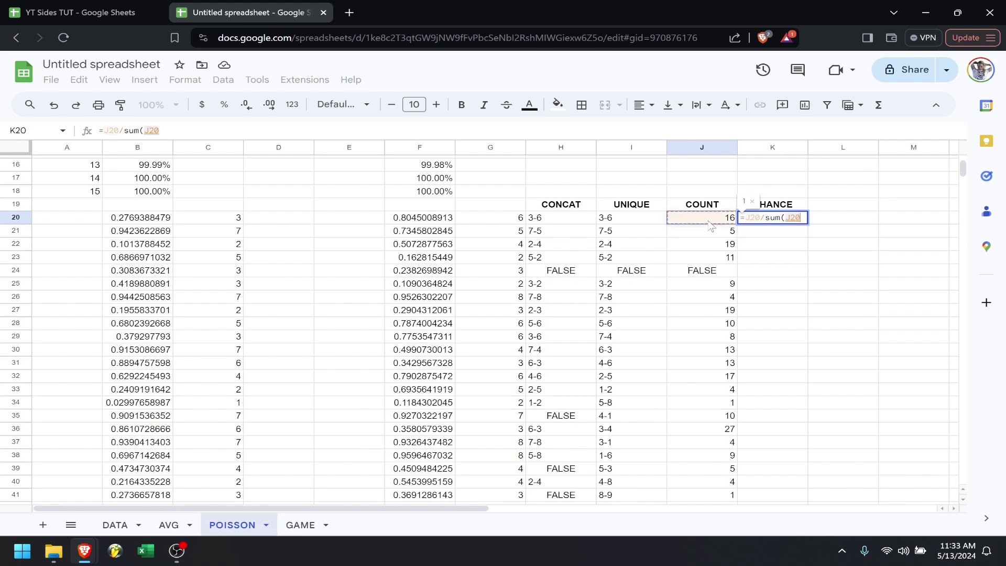
scroll(723, 286, down, 20)
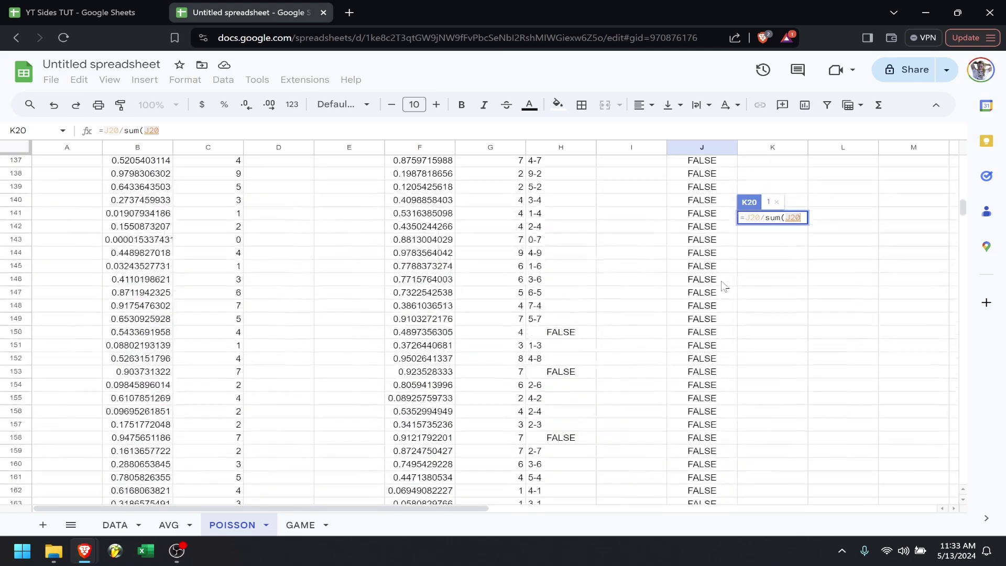
scroll(722, 286, down, 20)
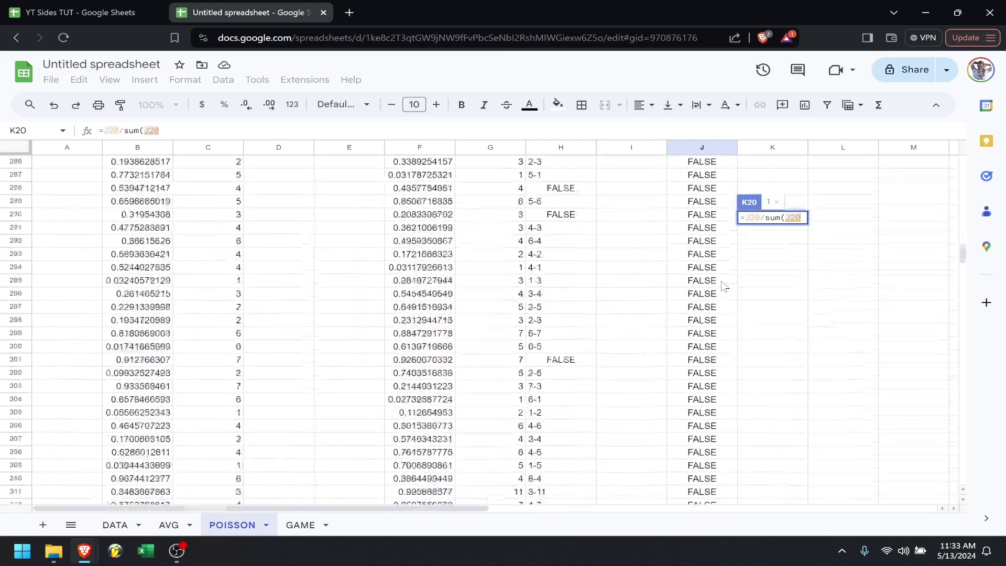
scroll(723, 285, down, 20)
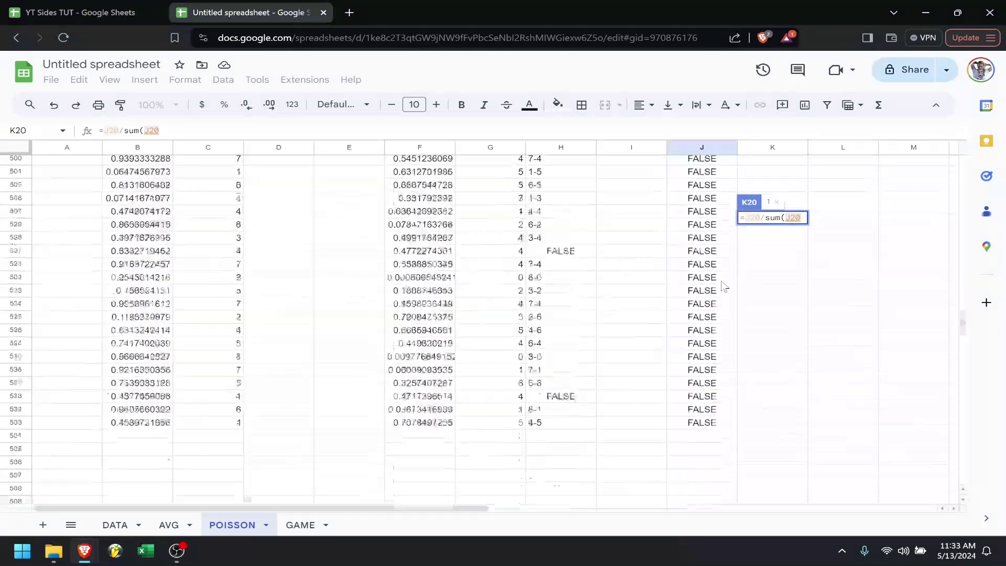
scroll(723, 277, up, 2)
shift+click(708, 230)
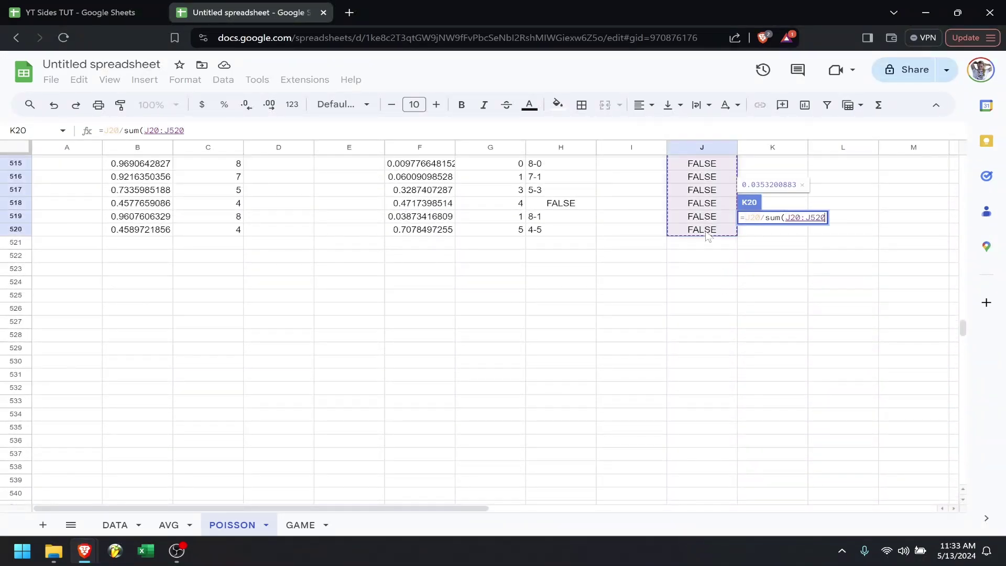
- Make K20's SUM range absolute as $J$20:$J$520, enter the formula and fill it down column K to row 520
click(790, 218)
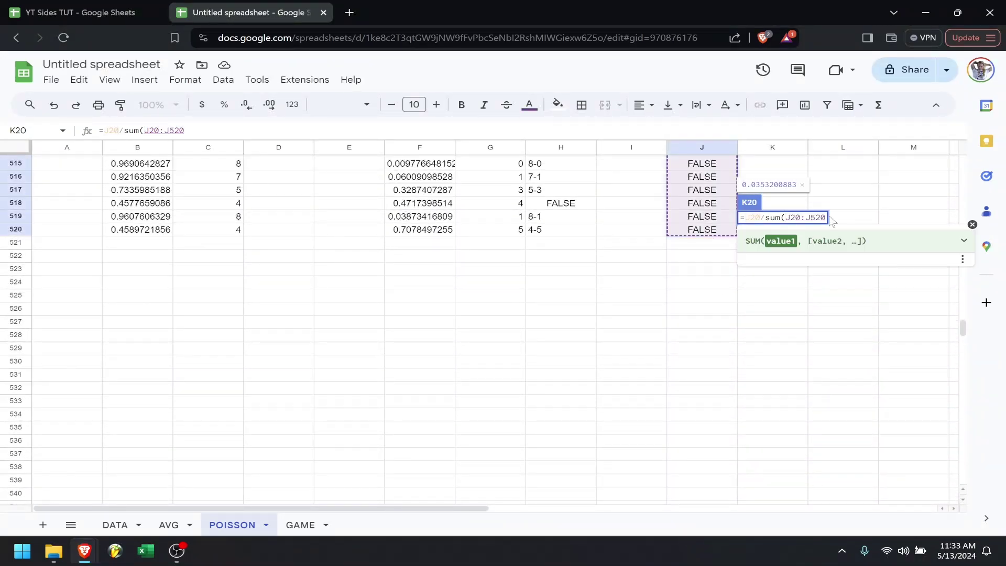
text($J$)
key(Right)
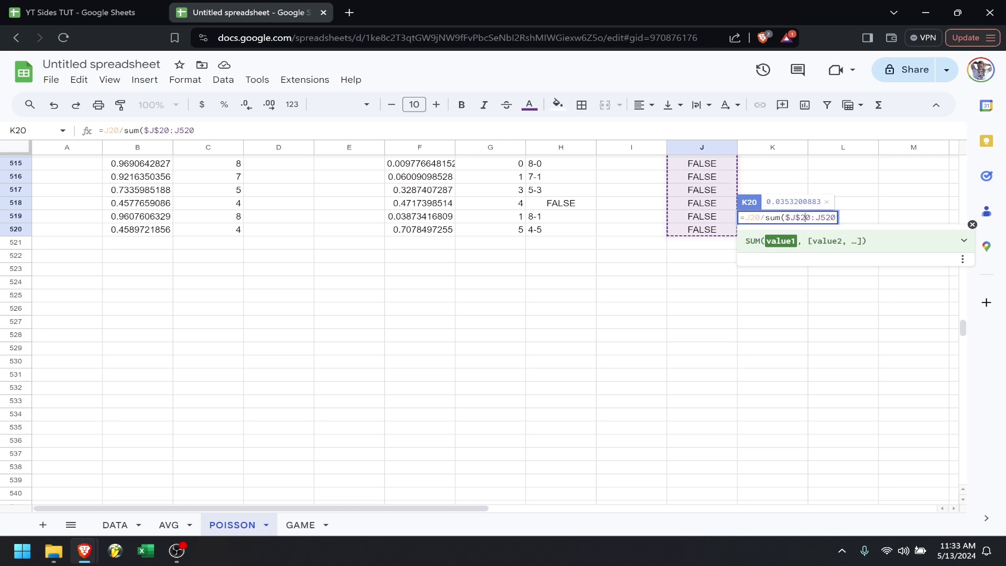
text($)
key(Right)
text($)
key(Return)
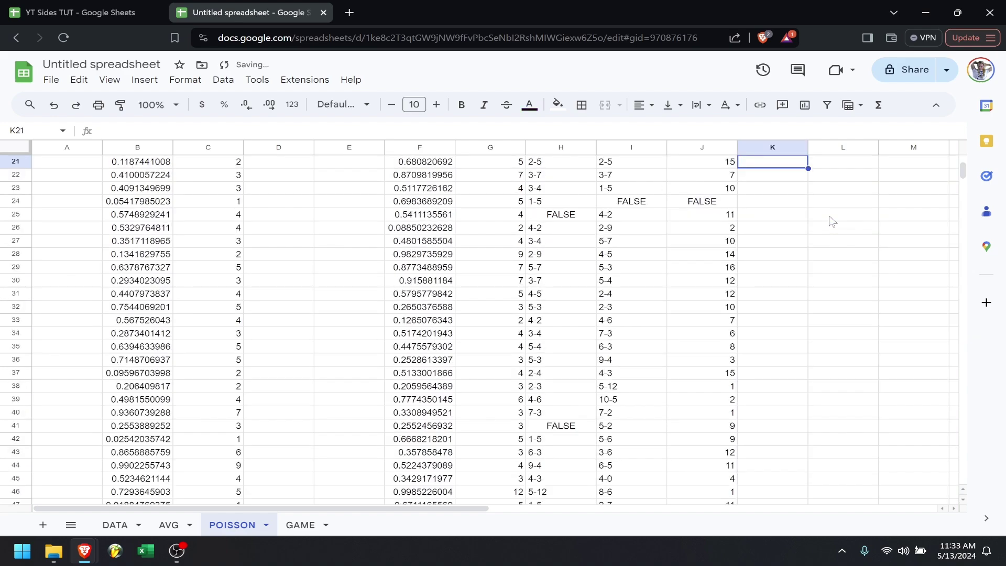
key(Up)
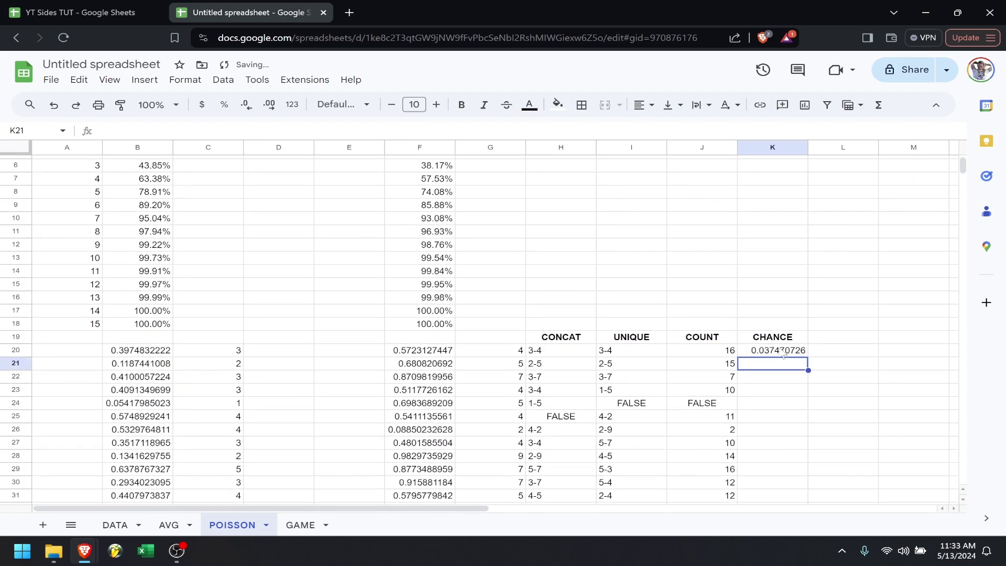
drag(808, 356, 796, 177)
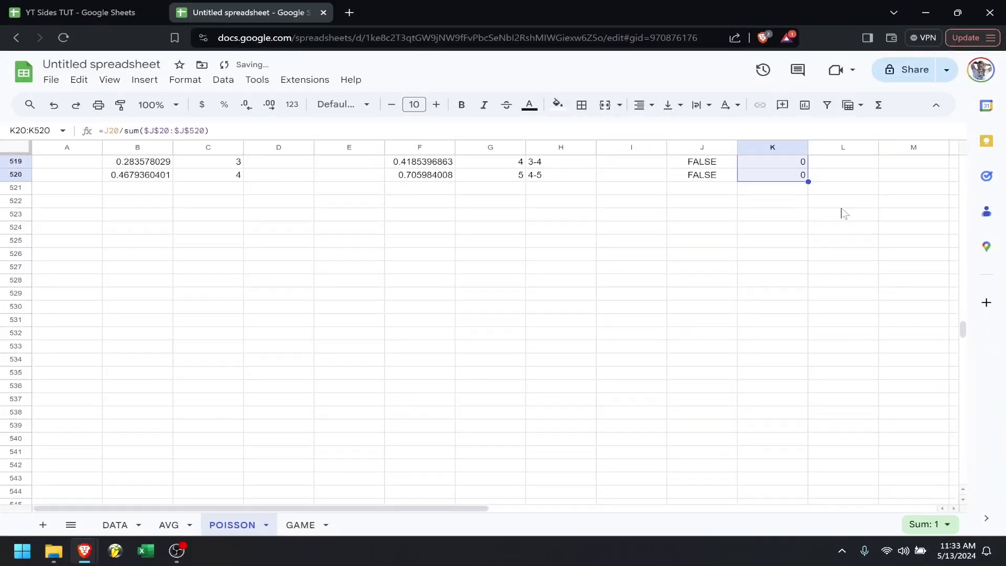
- Format the CHANCE values in K20:K520 as percentages and look through the results
scroll(842, 213, up, 20)
scroll(842, 212, up, 20)
scroll(841, 212, up, 8)
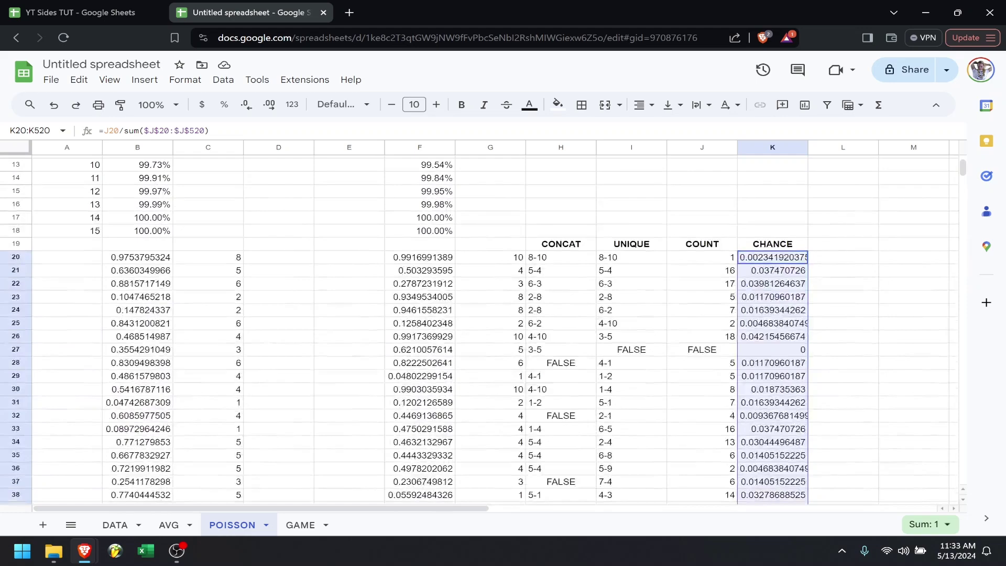
click(224, 105)
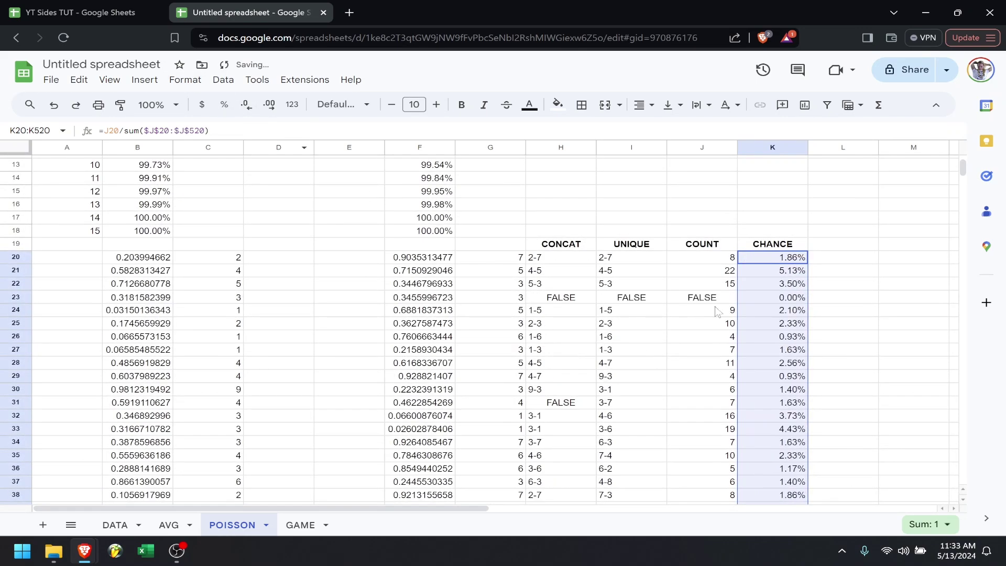
scroll(862, 352, down, 4)
scroll(861, 352, down, 15)
scroll(861, 352, up, 11)
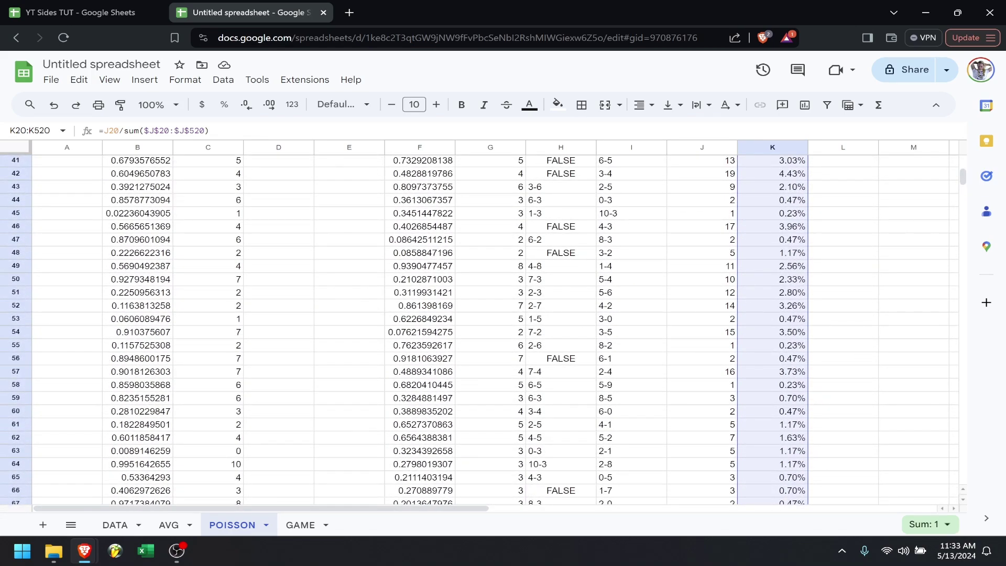
- Enter the label LINE in cell A1 of the GAME sheet
click(300, 524)
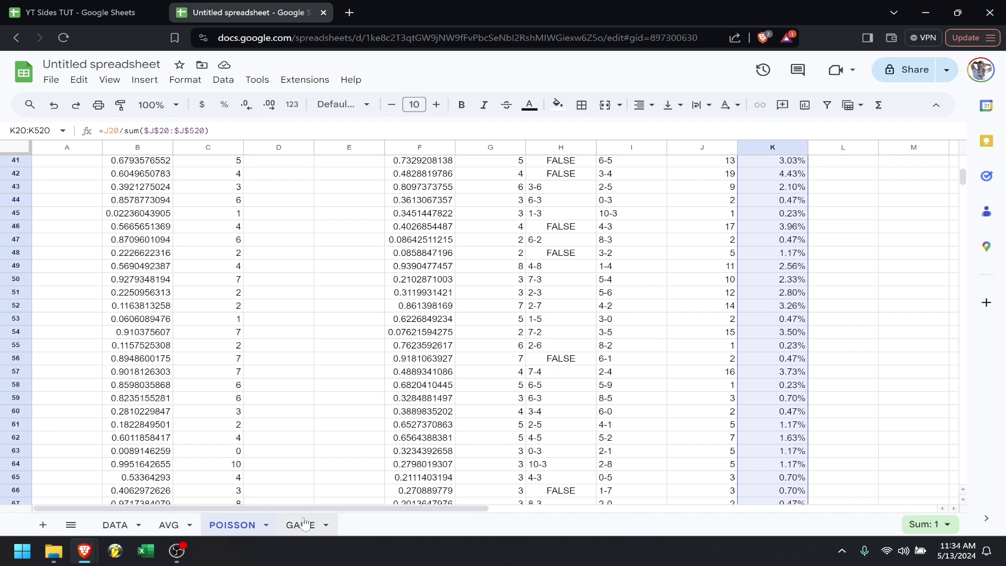
click(88, 166)
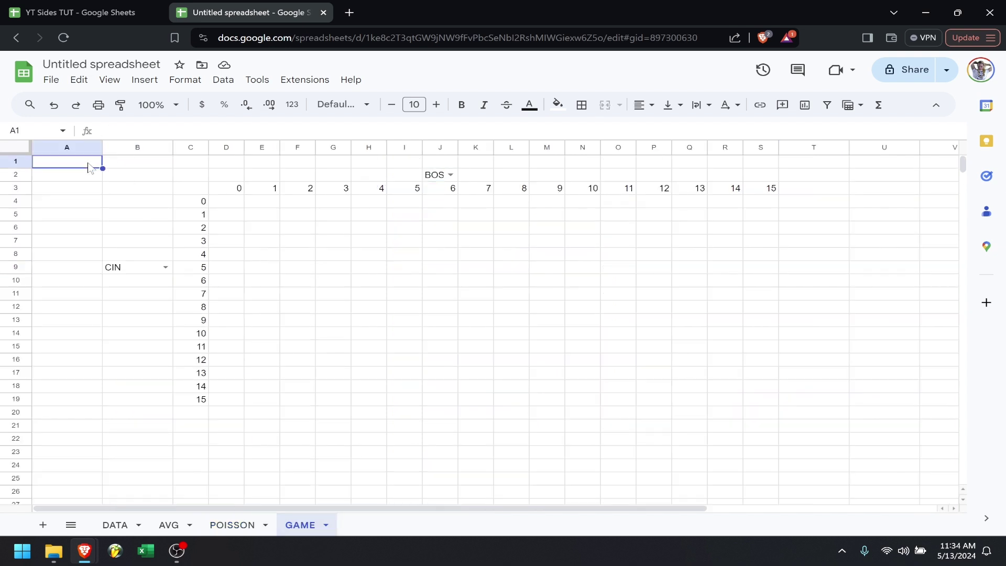
text(LINE)
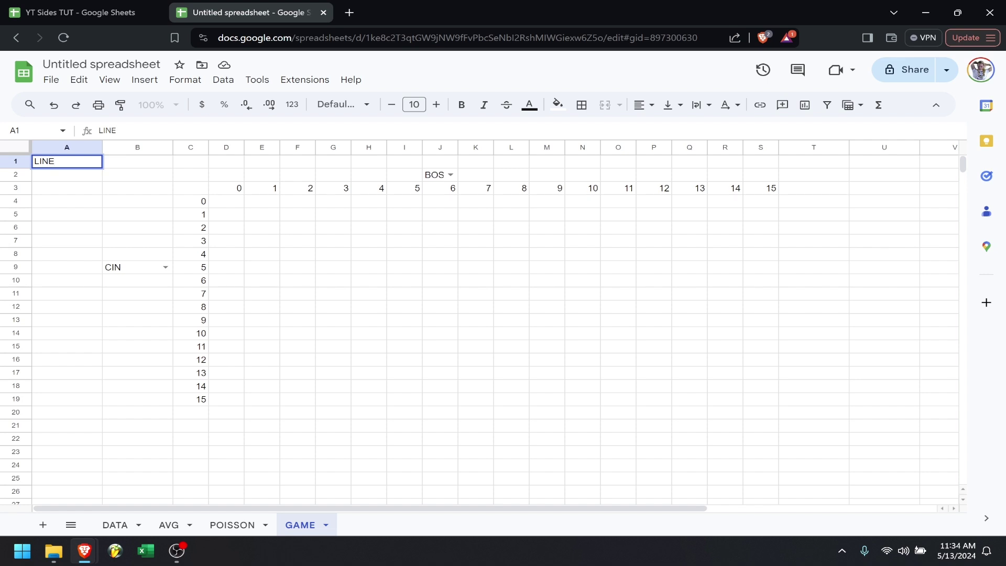
key(Tab)
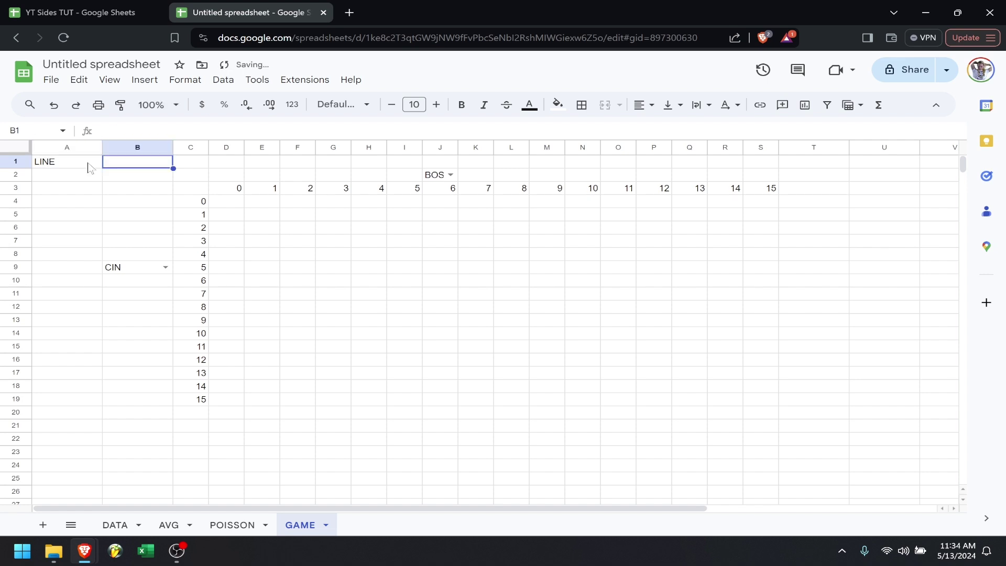
- Add a dropdown data validation rule to B1 of the GAME sheet and extend it to six items
click(233, 88)
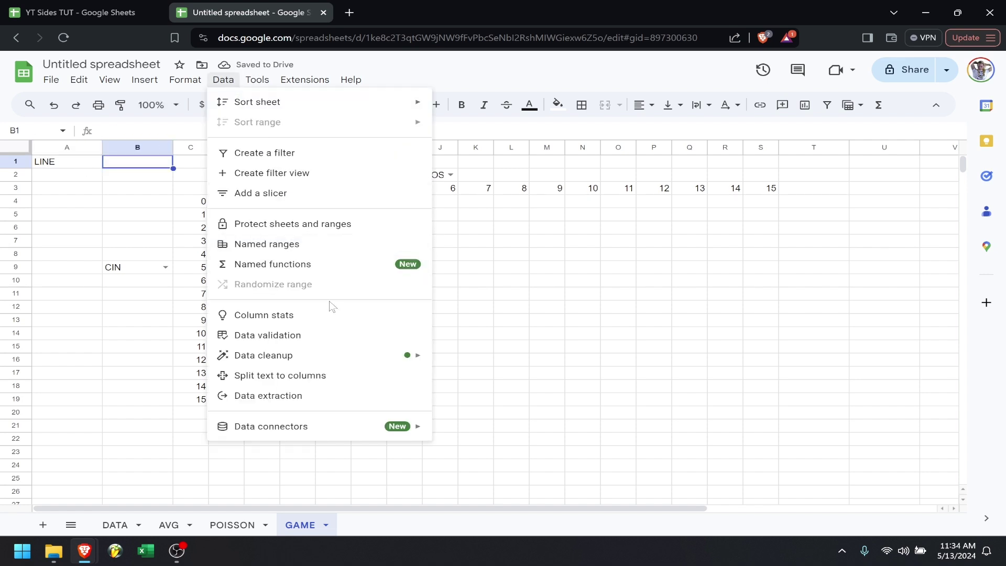
click(329, 335)
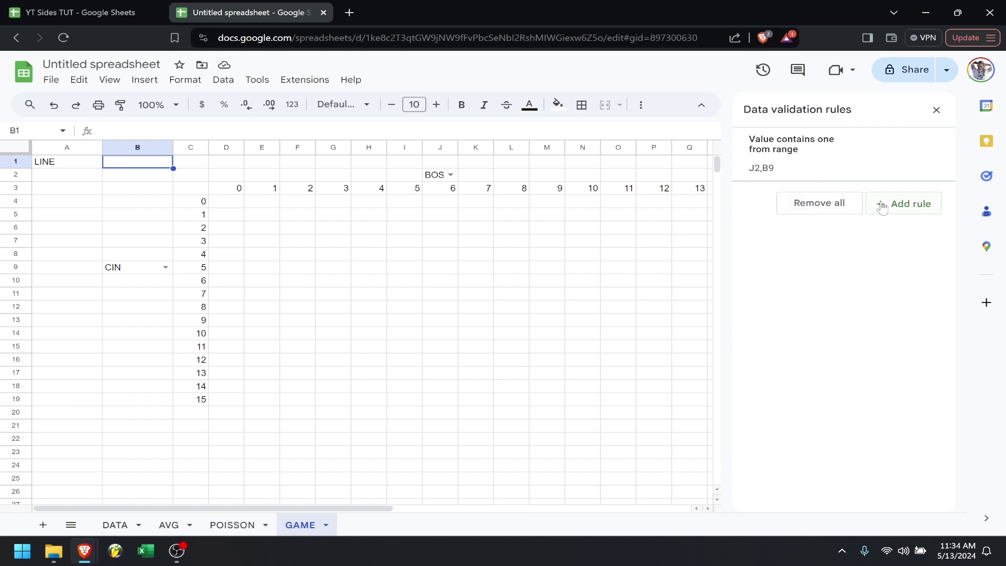
click(898, 203)
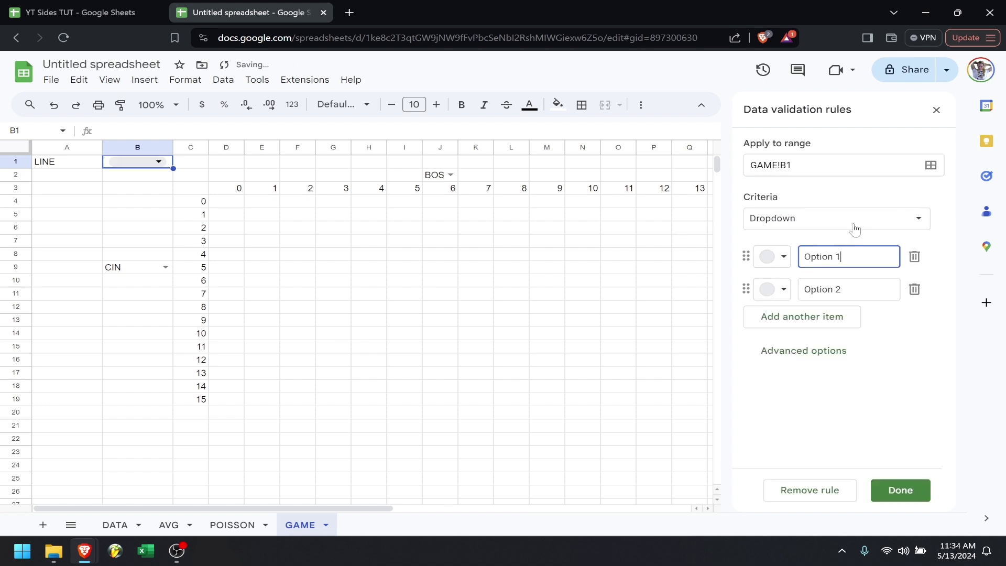
click(811, 329)
click(799, 360)
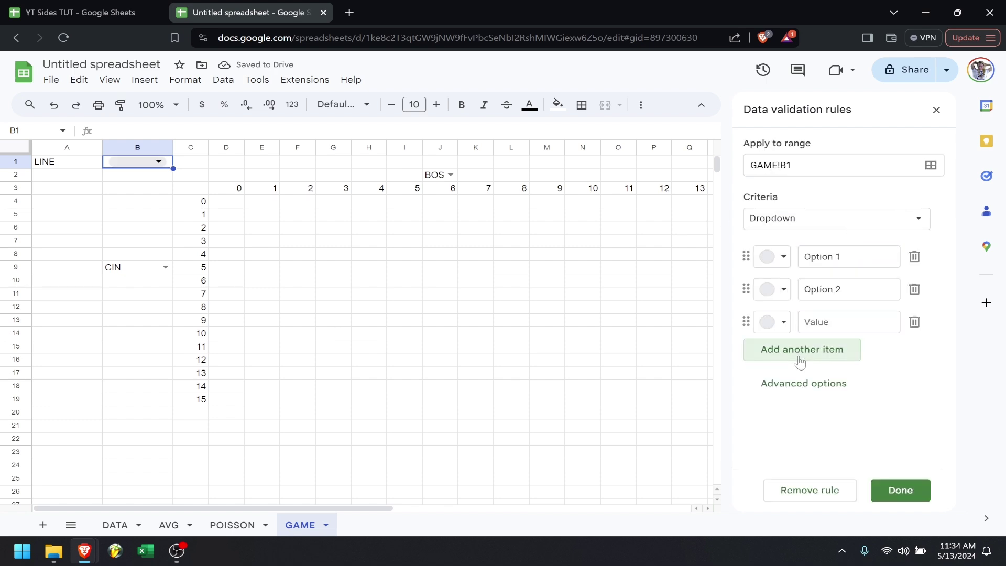
click(793, 395)
click(793, 413)
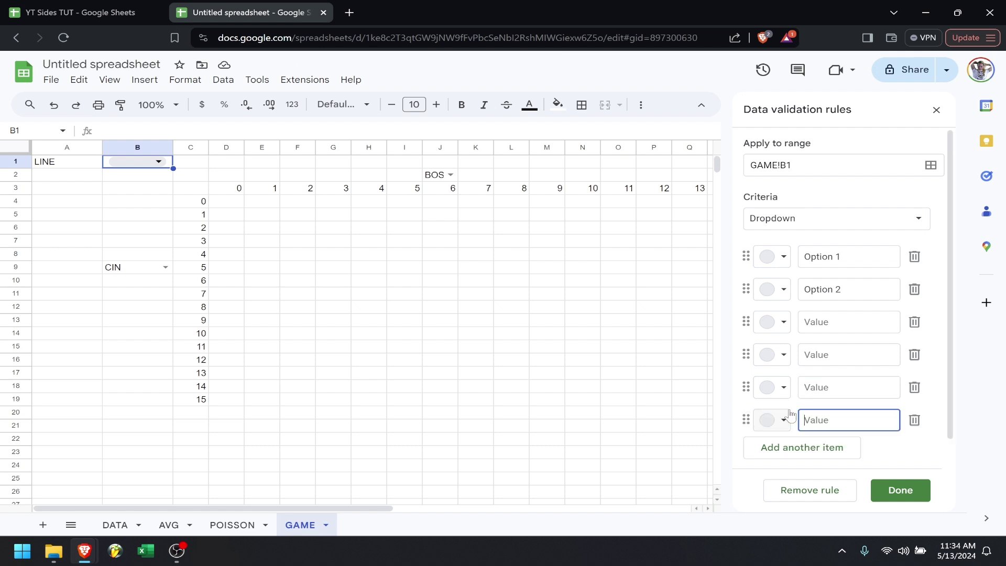
- Set the first two items of B1's dropdown to 7 and 7.5
click(841, 257)
drag(841, 256, 785, 278)
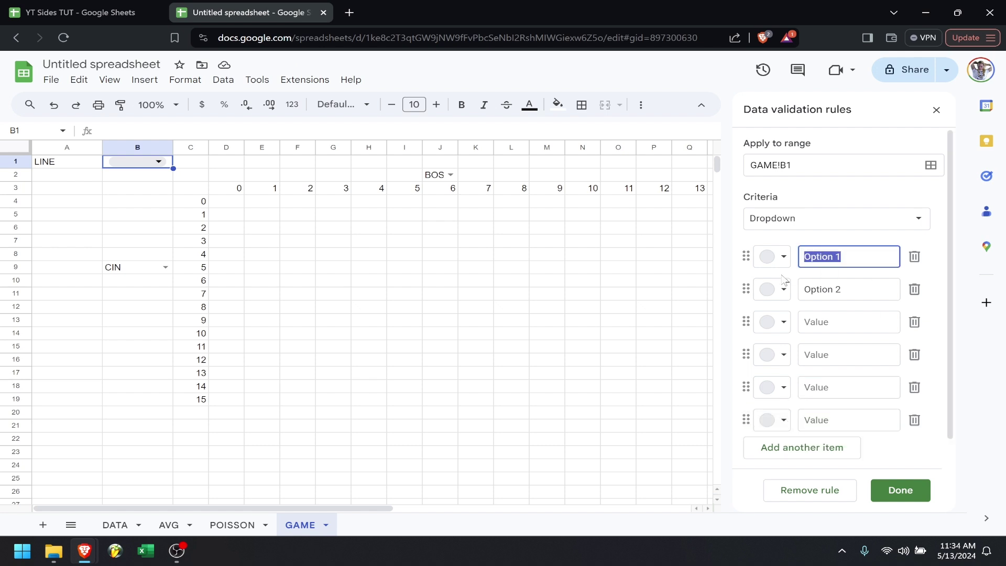
text(7)
key(Tab)
key(Tab)
key(Tab)
key(Tab)
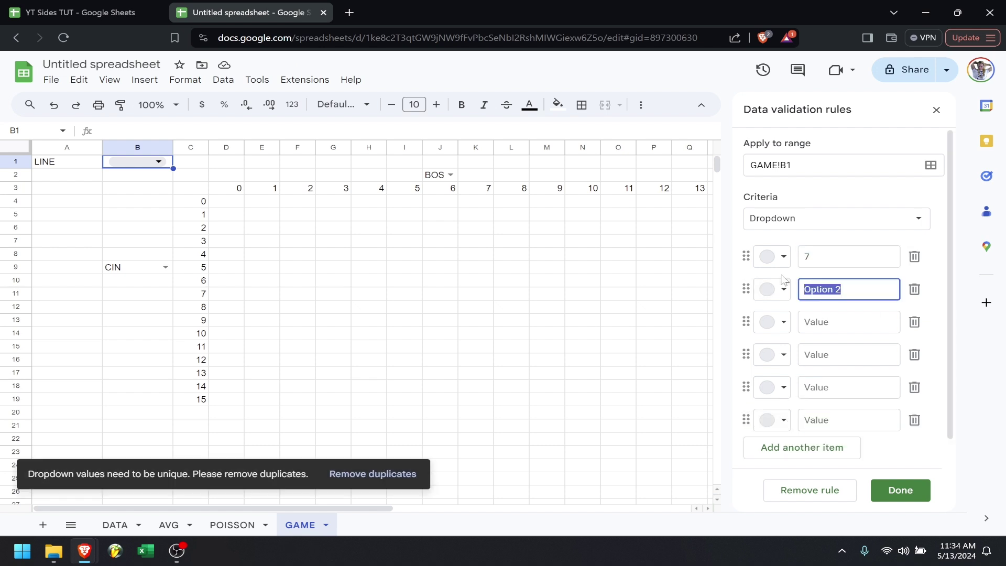
text(7)
key(Tab)
key(Tab)
key(Tab)
key(Tab)
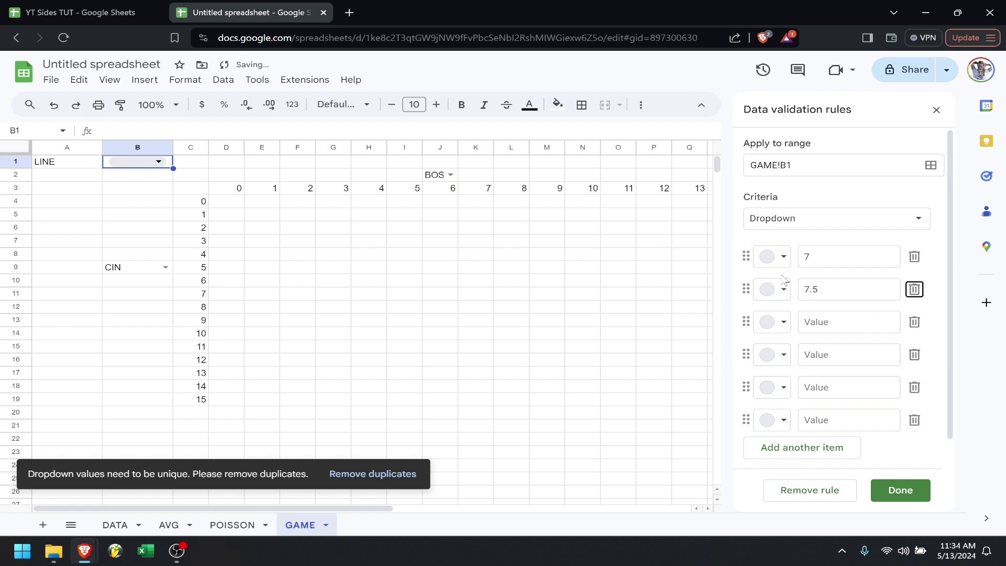
- Set the third and fourth items of B1's dropdown to 8 and 8.5
text(8)
key(Tab)
key(Tab)
key(Tab)
key(Tab)
text(8.5)
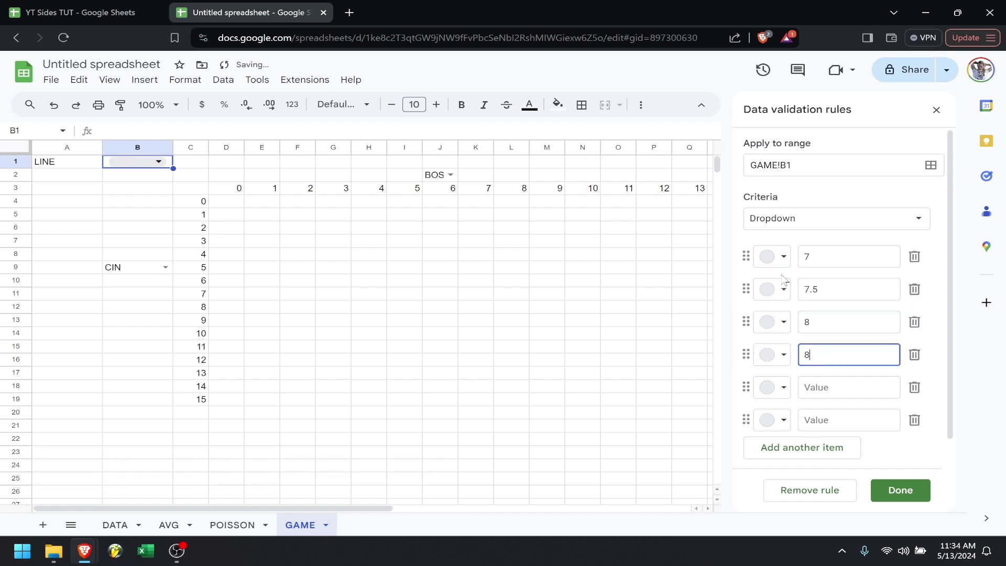
key(Tab)
key(Tab)
key(Tab)
key(Tab)
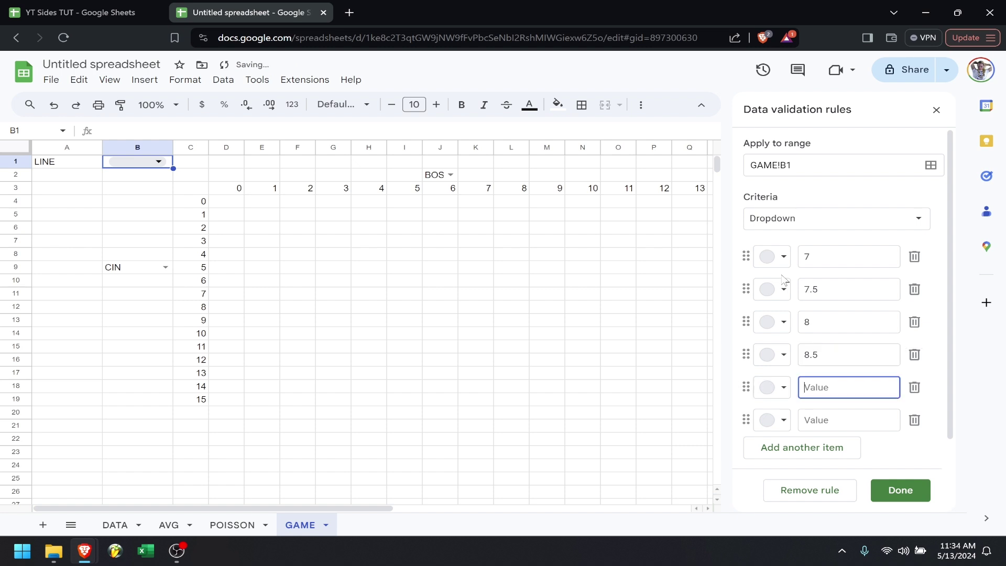
- Set the fifth and sixth items of B1's dropdown to 9 and 9.5
text(9)
key(Tab)
key(Tab)
key(Tab)
key(Tab)
text(9)
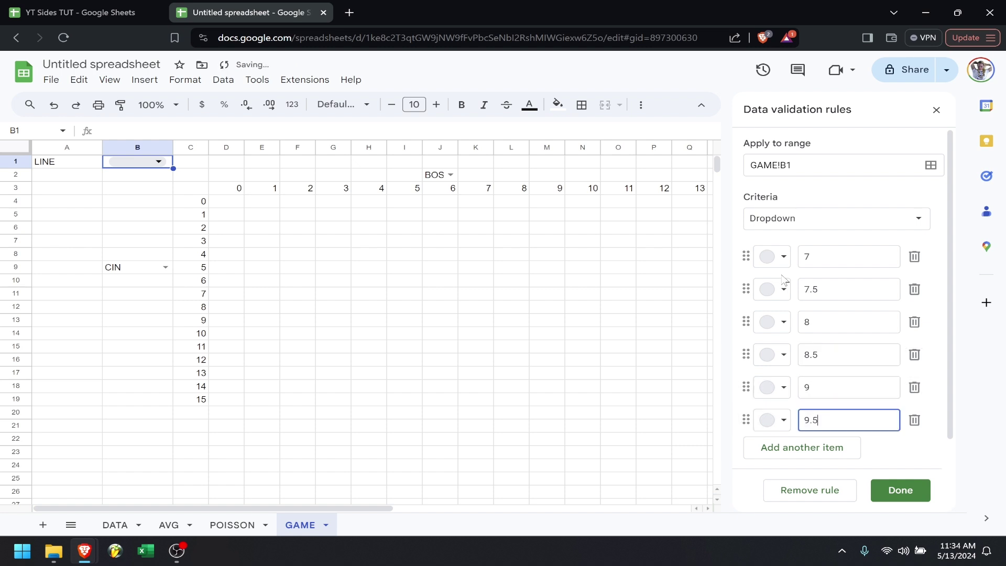
- Add two more items to B1's dropdown rule and set them to 10 and 10.5
scroll(947, 326, down, 1)
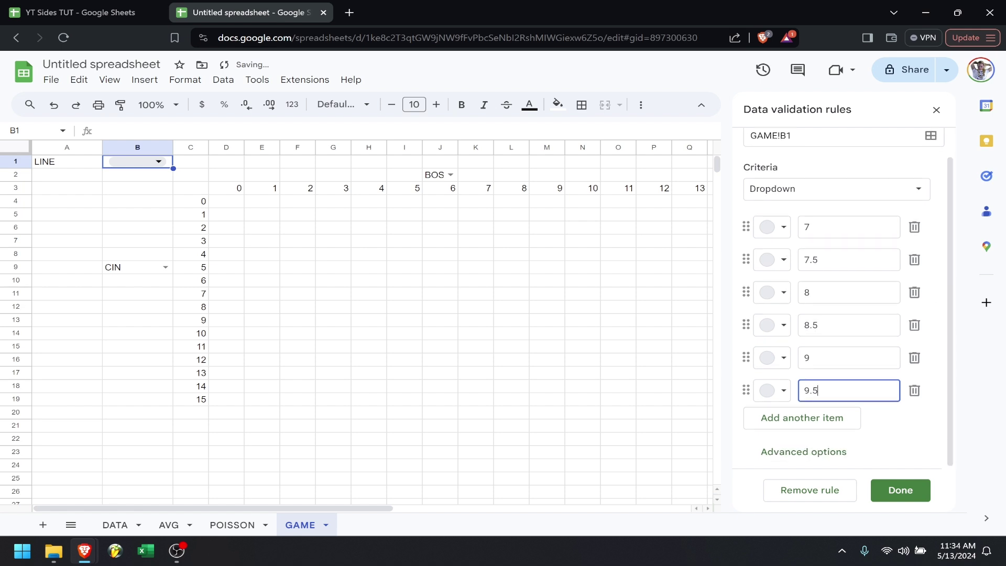
click(805, 427)
click(809, 452)
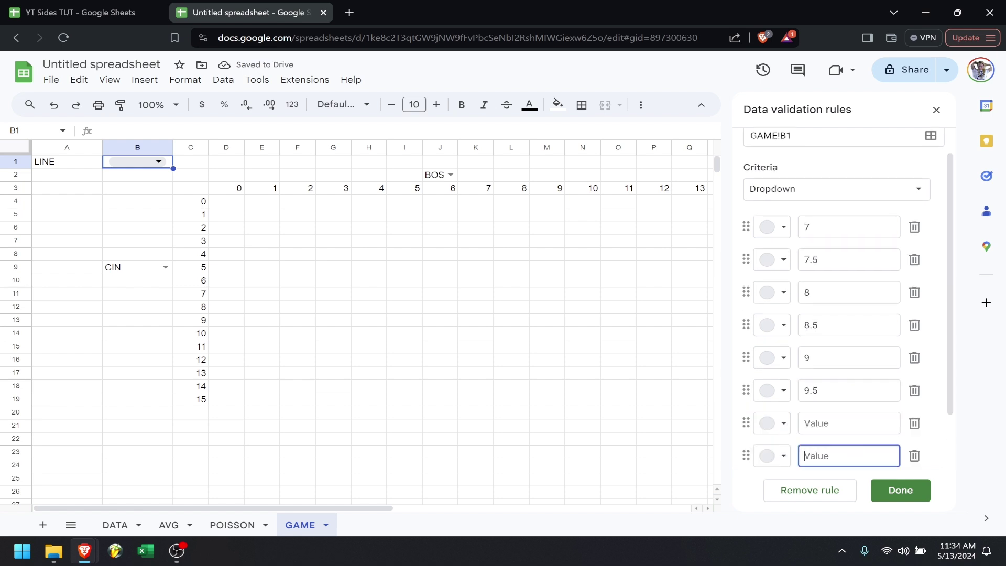
click(805, 423)
text(10)
key(Tab)
key(Tab)
key(Tab)
key(Tab)
text(10.5)
- Save B1's dropdown rule with the Arrow display style and select a line value in the cell
scroll(931, 439, down, 2)
click(825, 453)
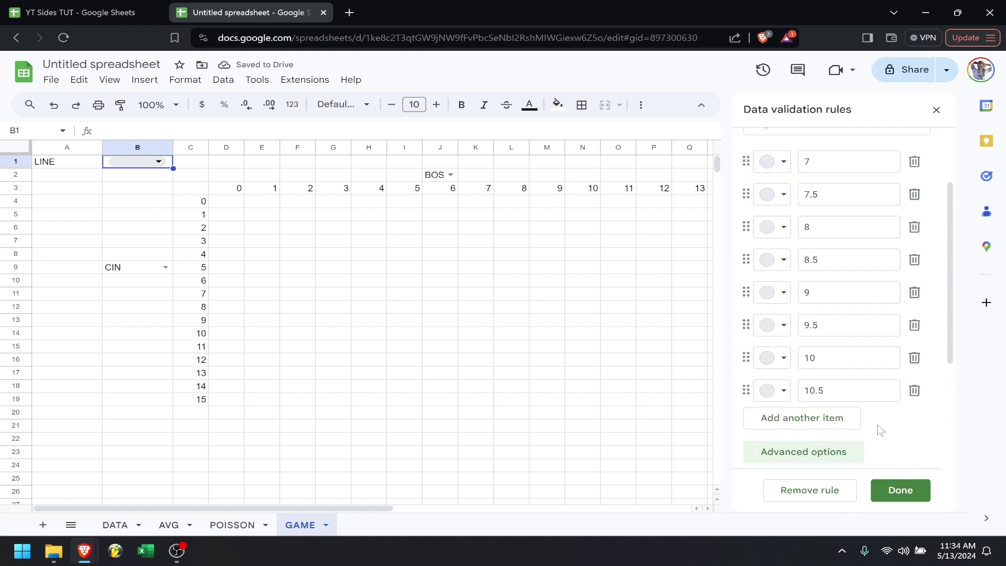
click(752, 428)
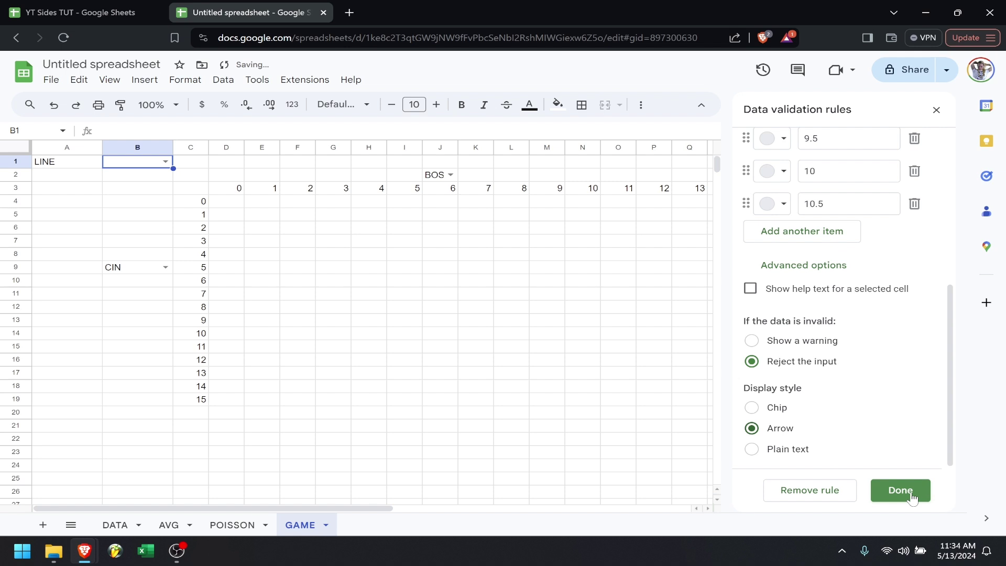
click(906, 496)
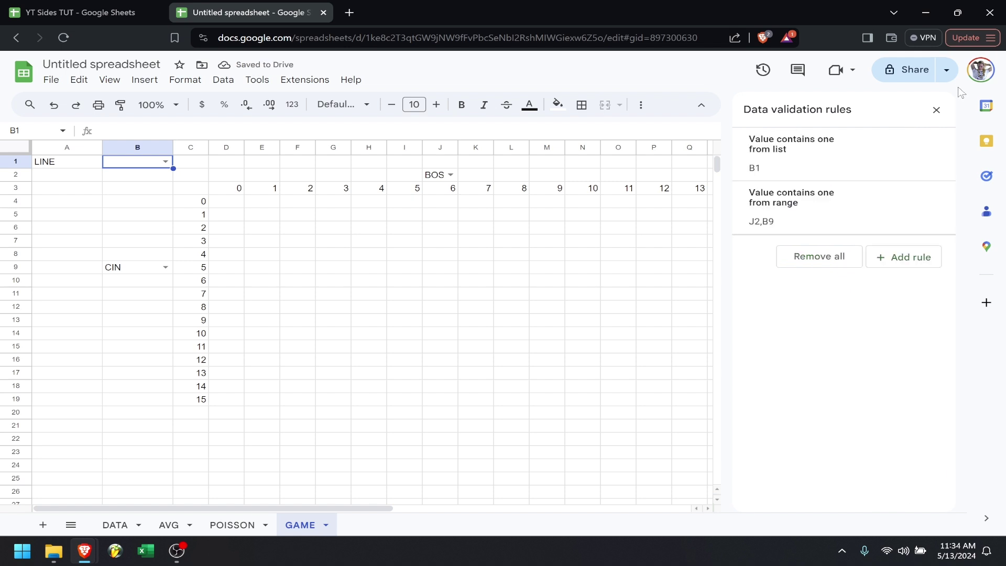
click(936, 109)
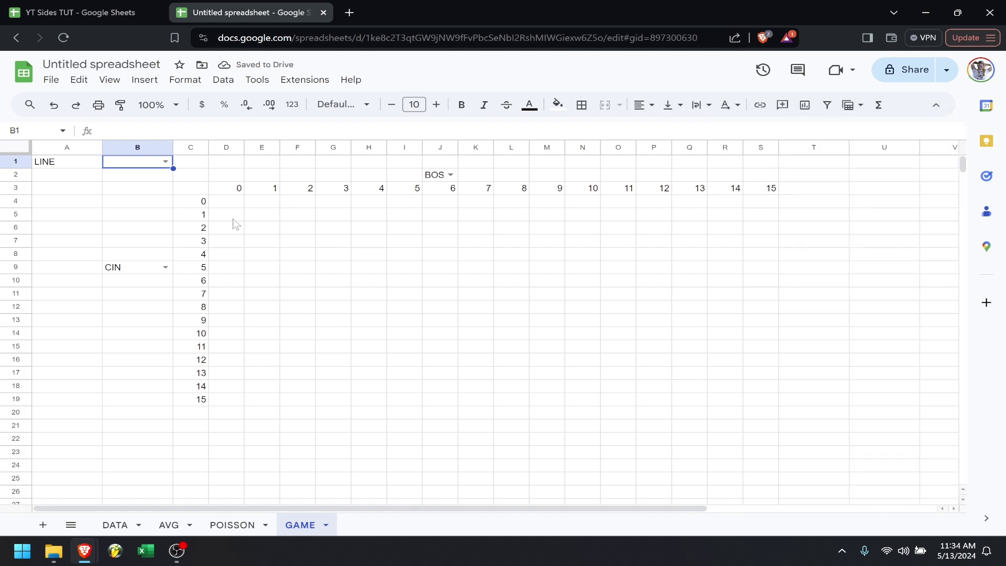
click(165, 161)
click(150, 217)
- Add a bold, centred SUM header in L19 of the POISSON sheet
click(232, 524)
scroll(478, 361, up, 10)
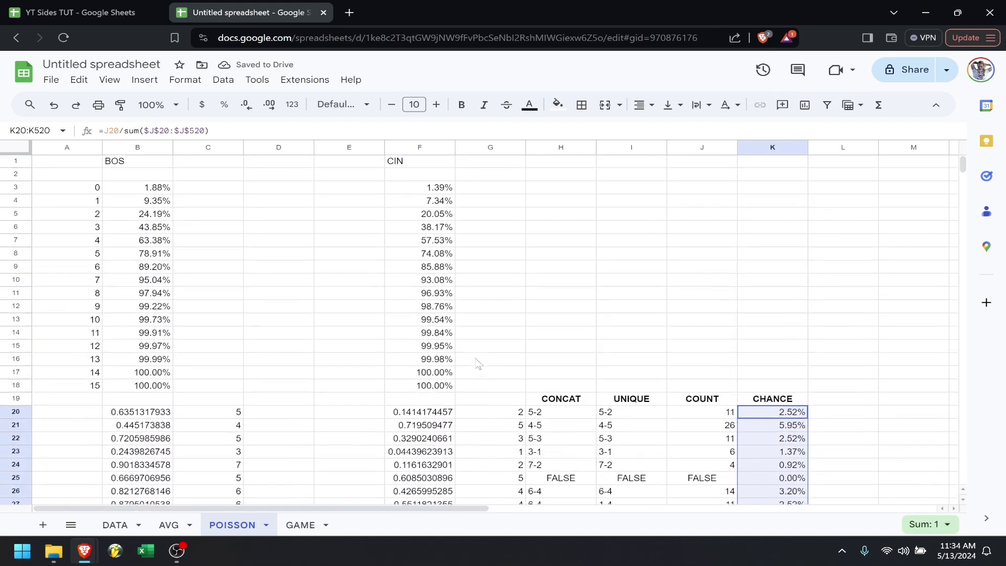
scroll(478, 362, down, 3)
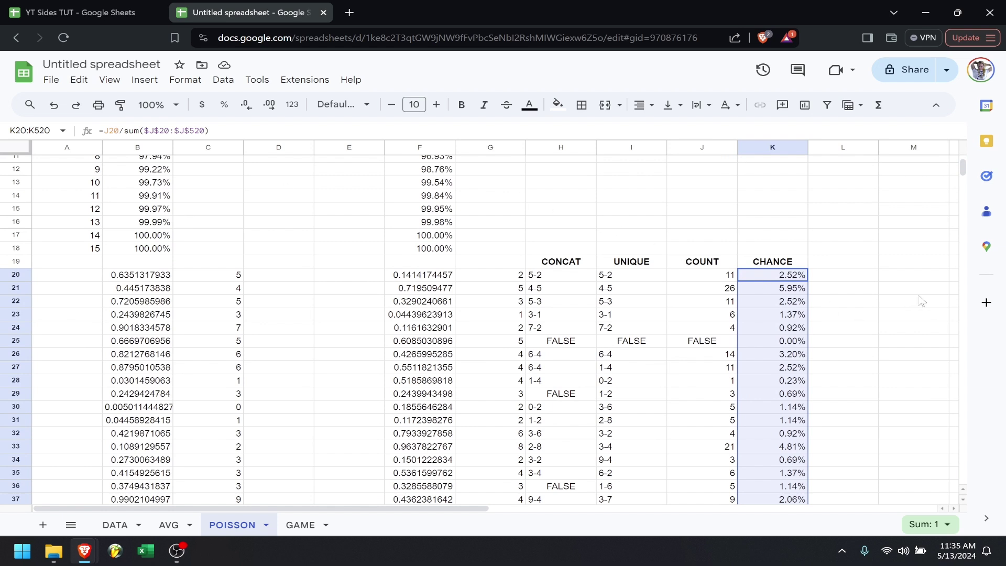
click(835, 263)
text(SUM)
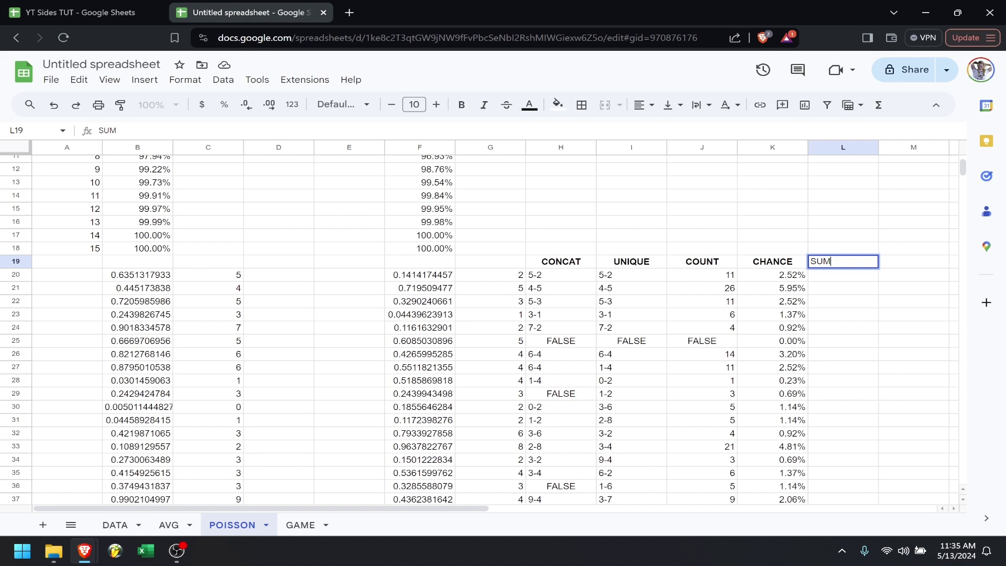
key(Return)
click(835, 263)
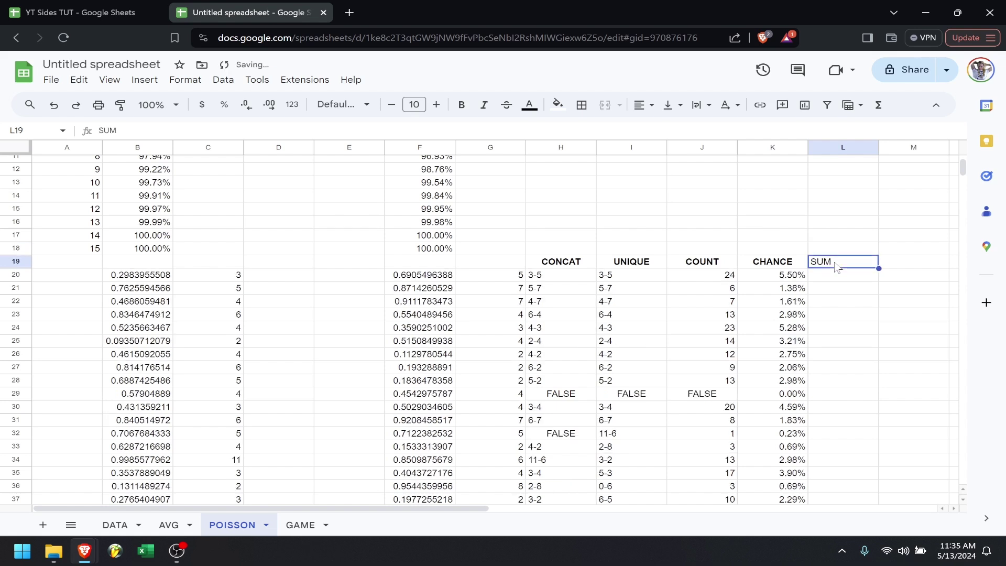
click(460, 107)
click(644, 105)
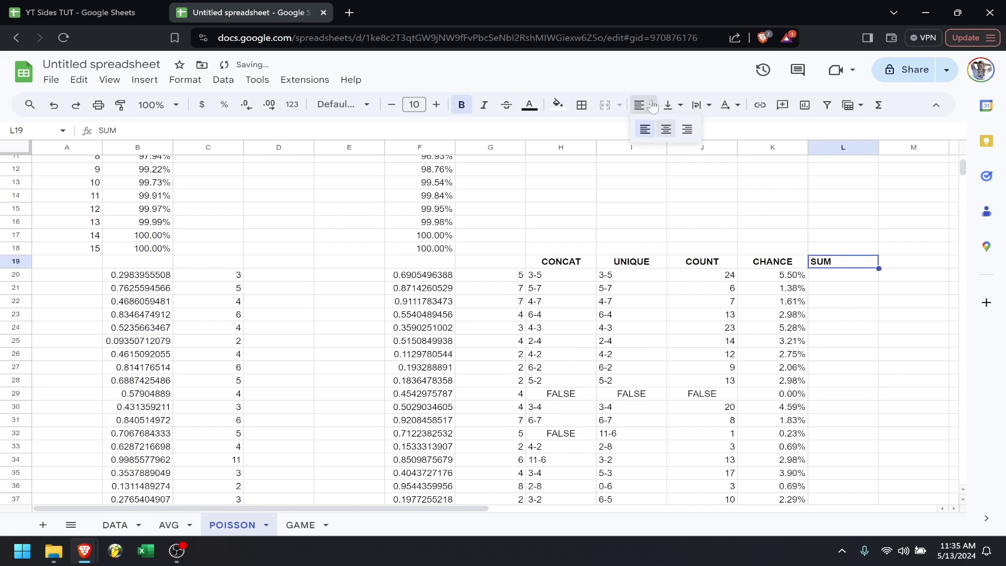
click(666, 132)
- Enter the formula =if(C20<>G20,sum(C20,G20),FALSE) in L20
click(821, 276)
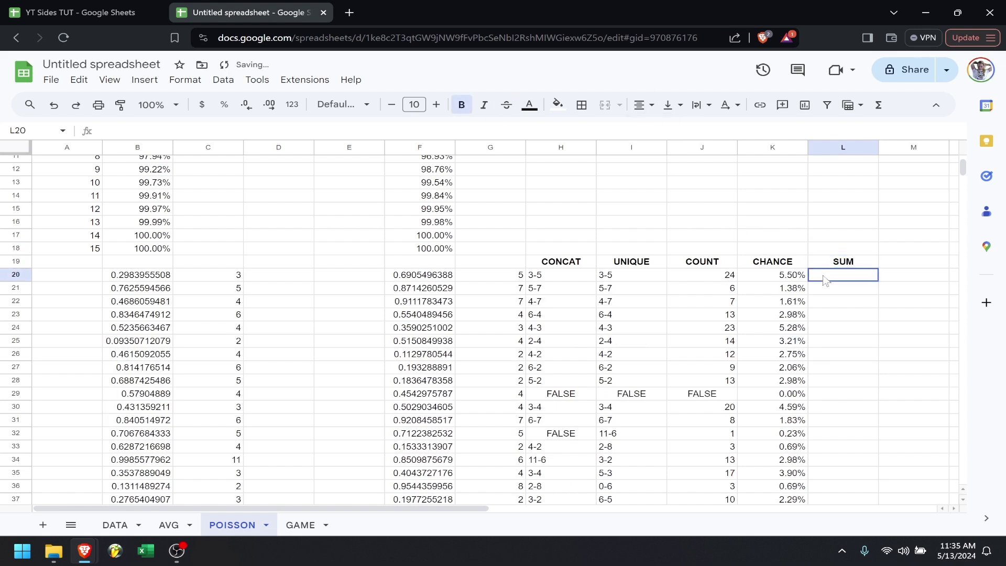
text(=if()
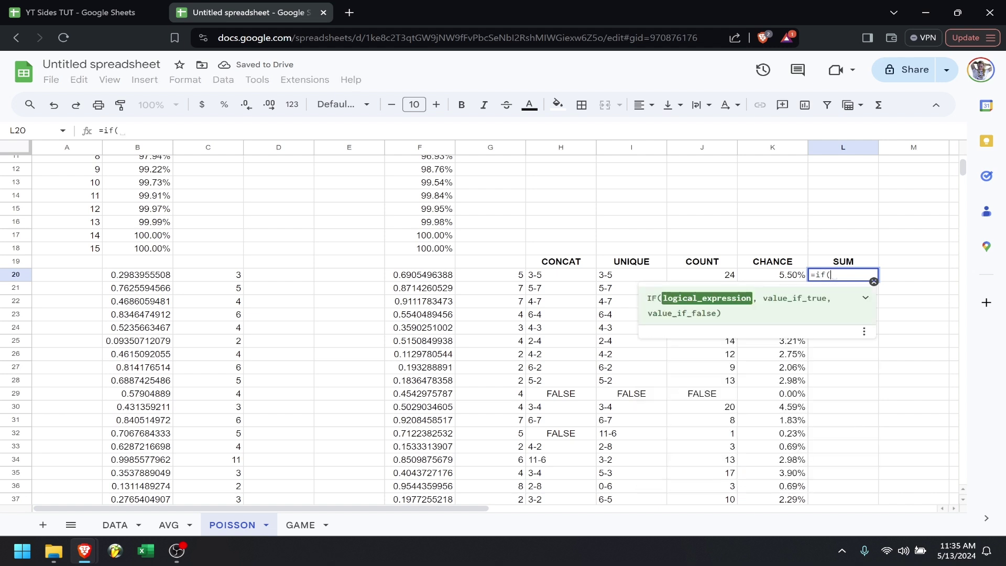
click(207, 276)
text(<>)
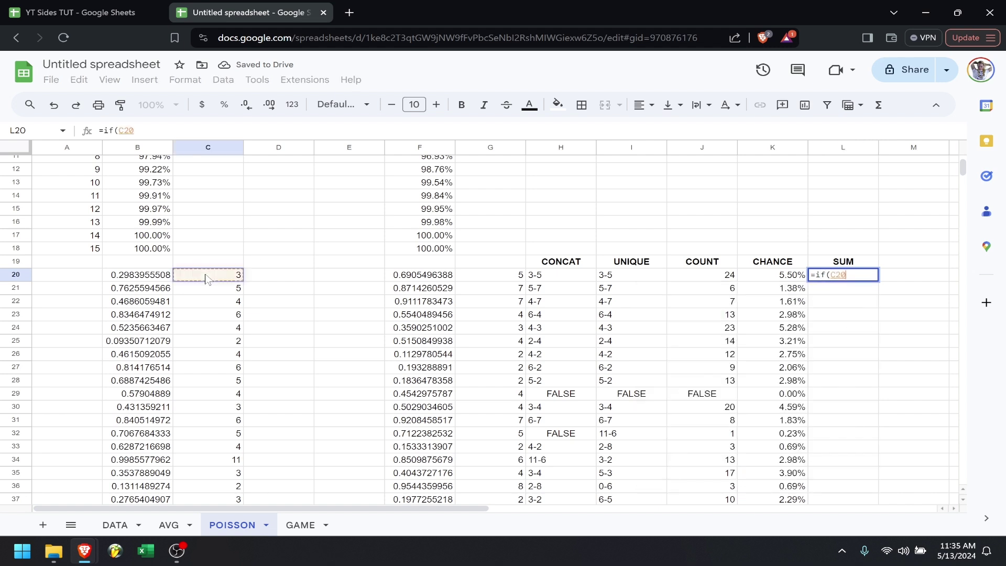
click(488, 277)
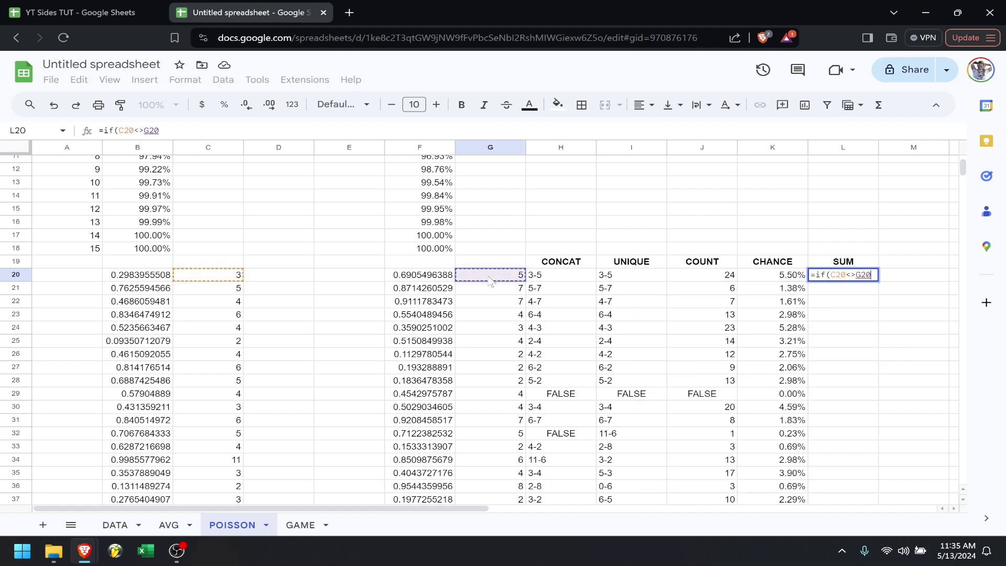
text(,sum()
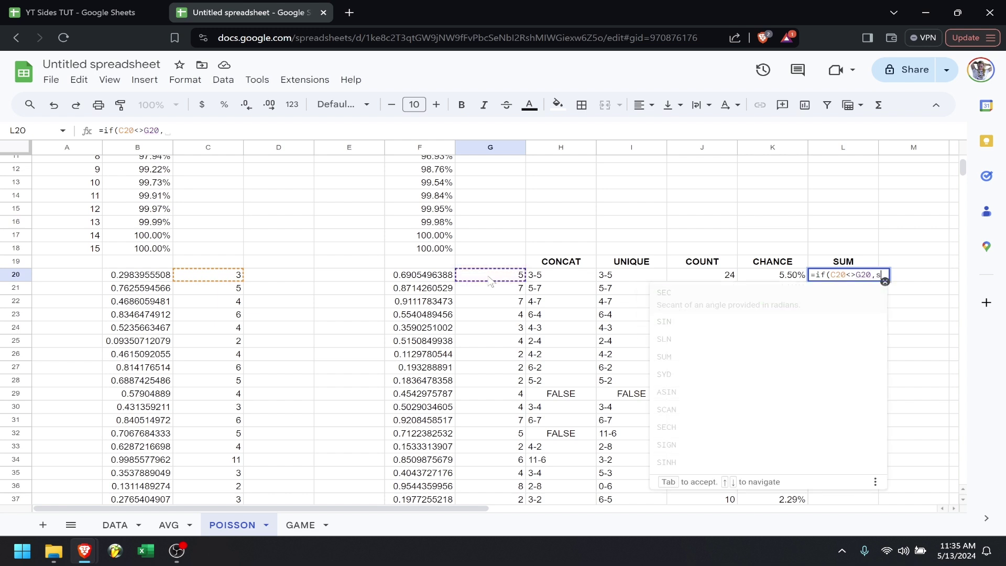
click(229, 276)
text(,)
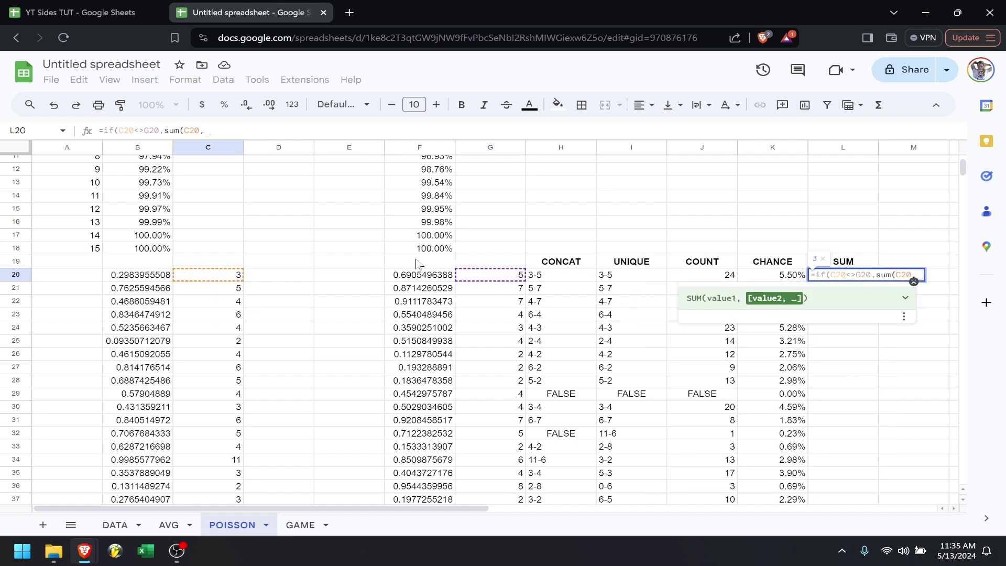
click(482, 279)
text(),FALSE)
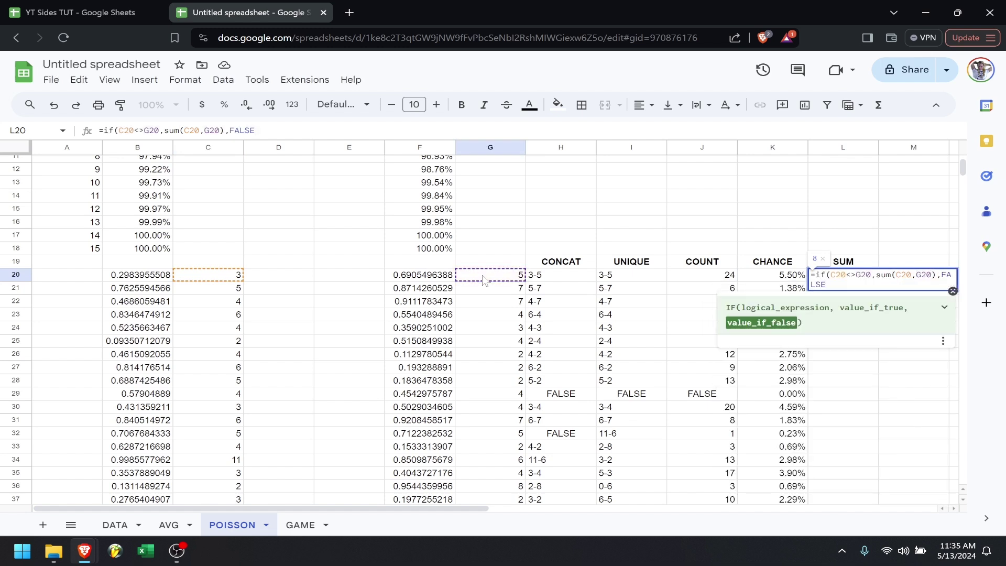
text())
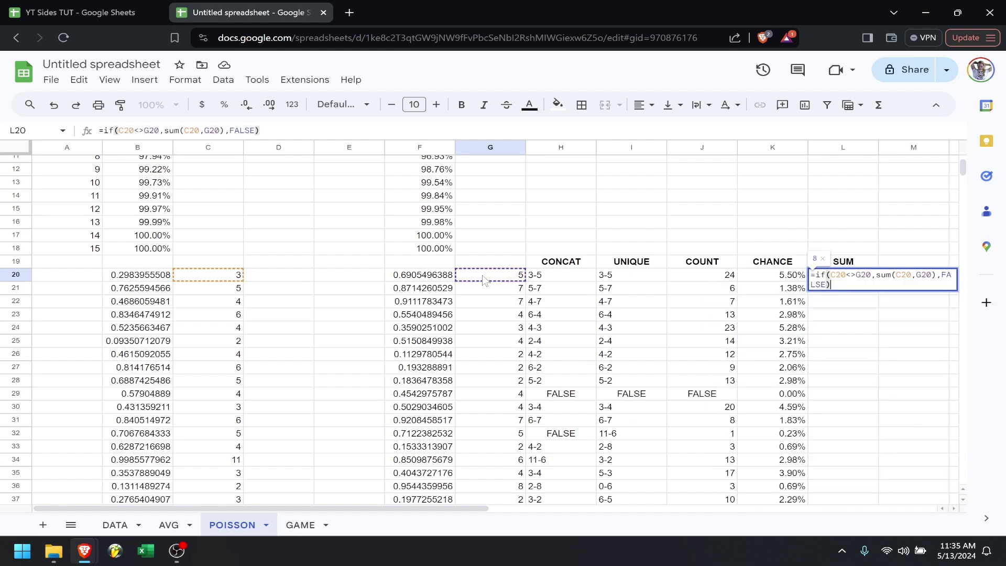
key(Return)
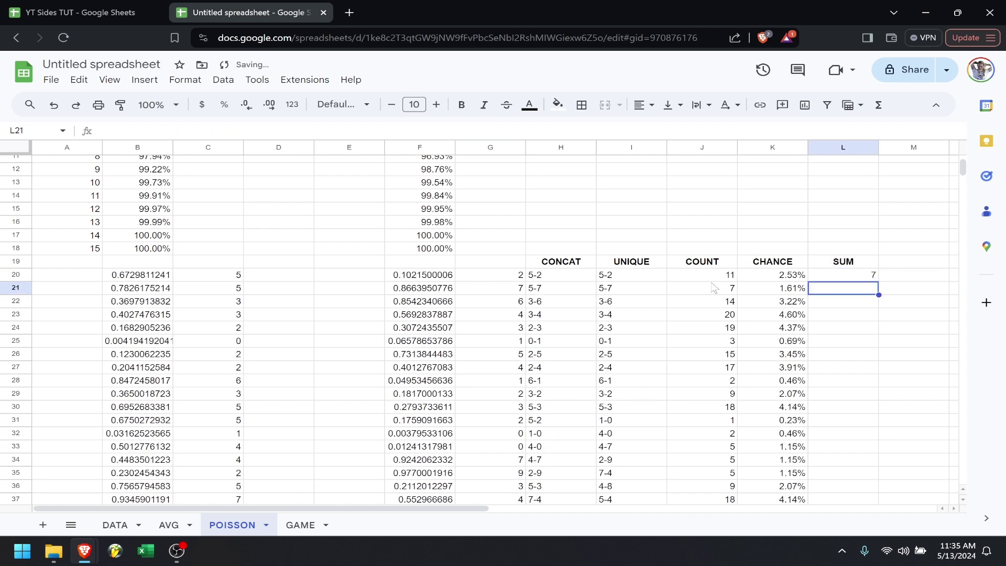
- Fill the L20 formula down the SUM column for all simulation rows
click(864, 278)
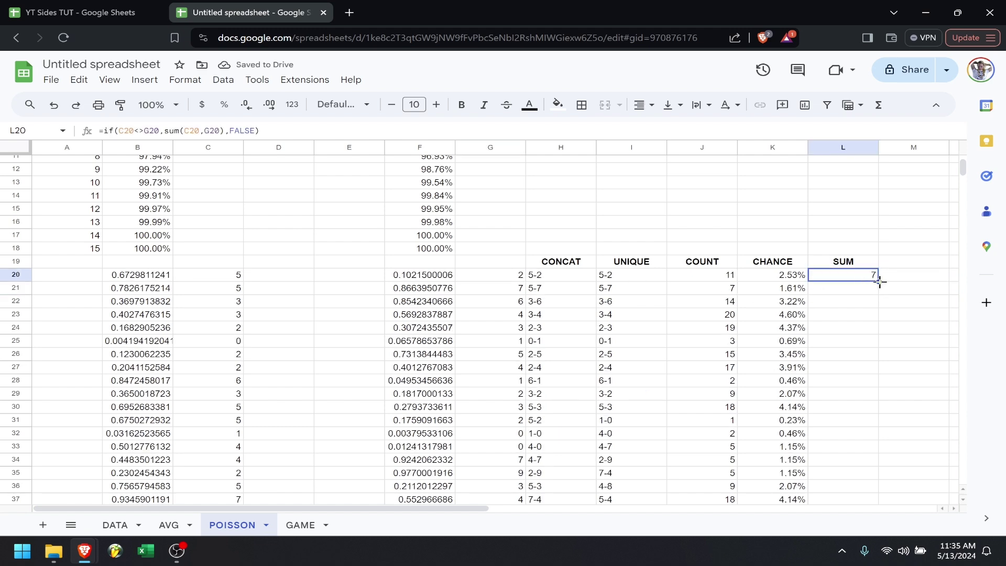
double_click(879, 282)
mouse_move(961, 171)
mouse_down()
mouse_move(962, 309)
mouse_move(952, 178)
mouse_up()
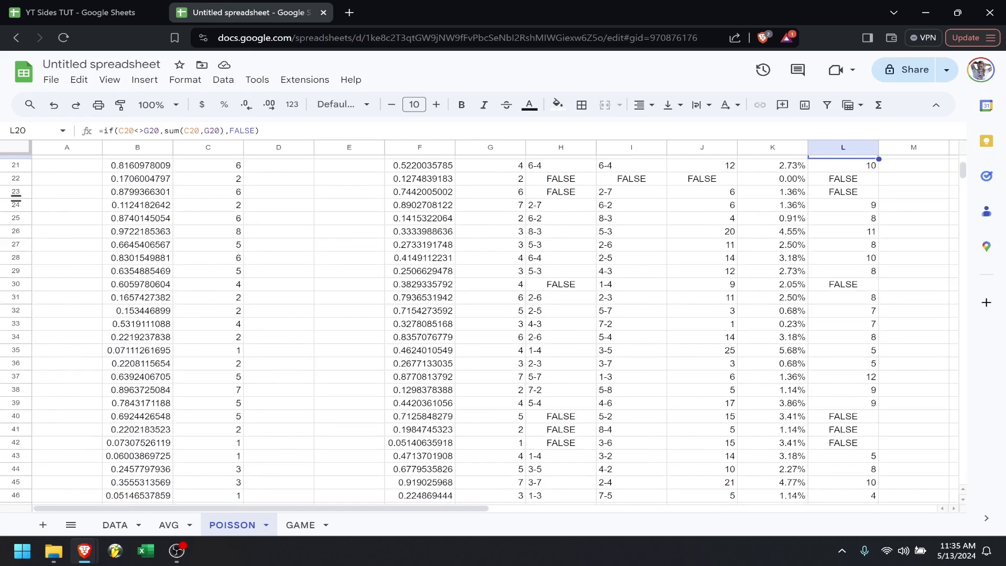
scroll(885, 199, up, 2)
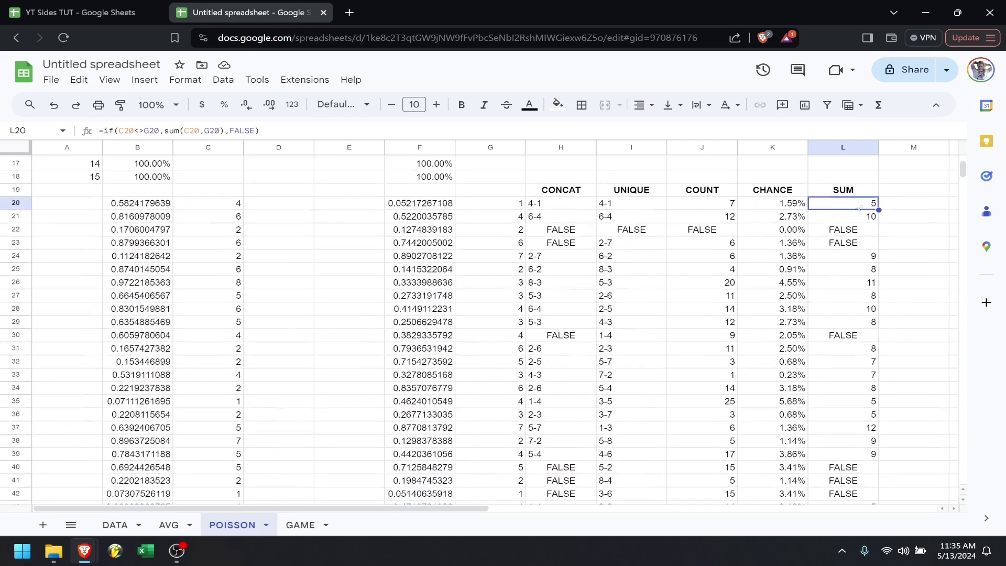
- Add bold, centred OVER and UNDER headers in M19 and N19
click(890, 195)
text(OVER)
key(Tab)
text(UNDE)
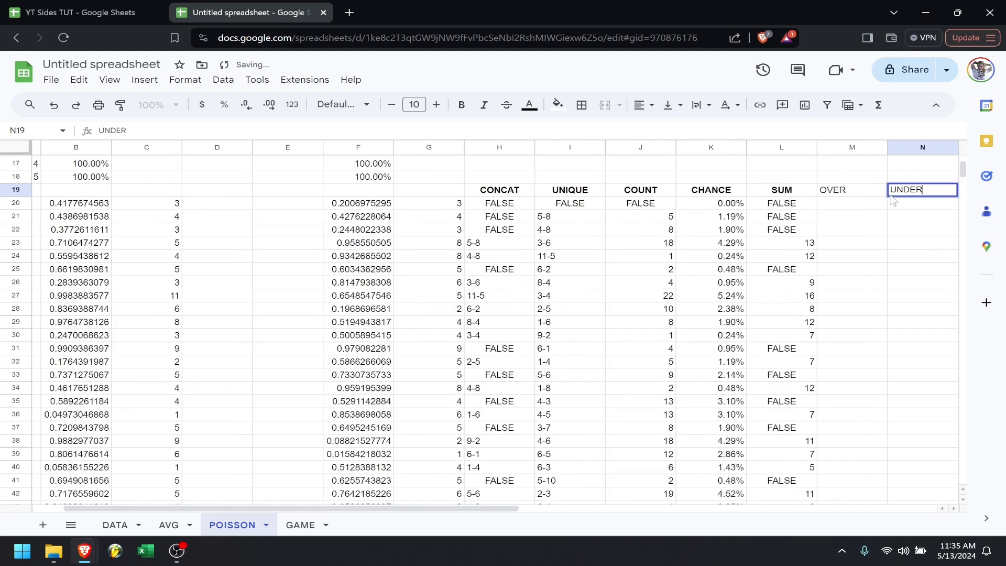
key(shift+Left)
click(465, 104)
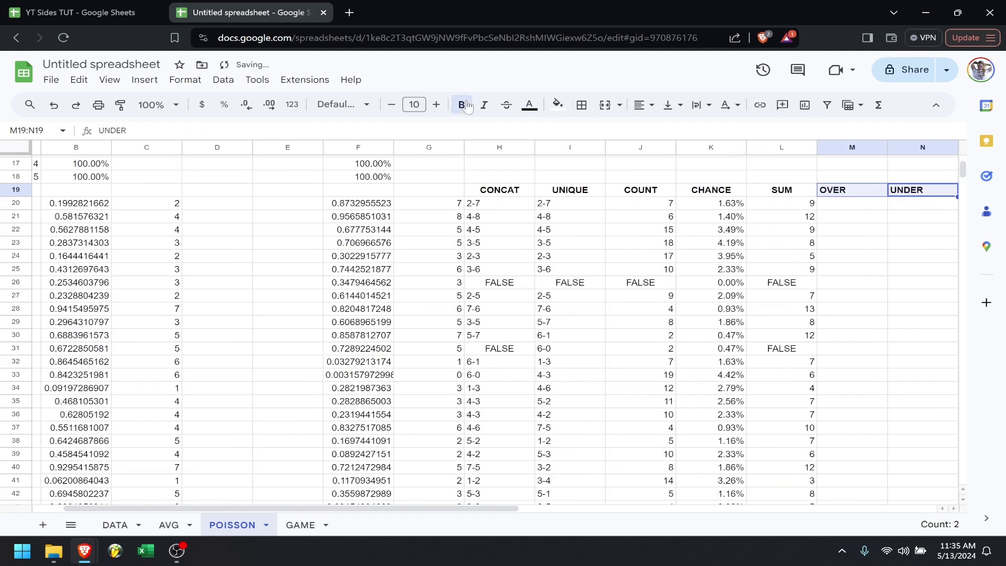
click(644, 104)
click(666, 132)
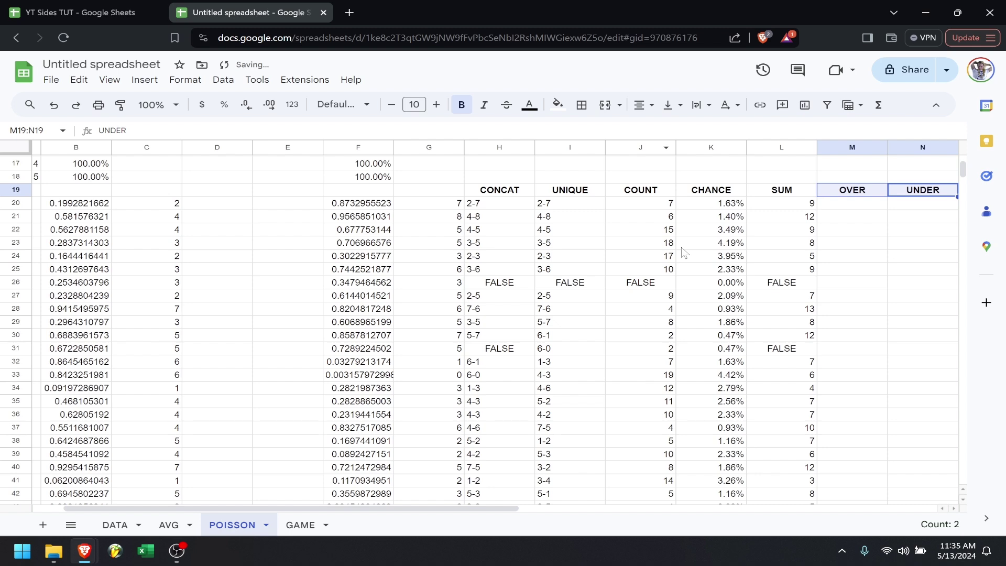
- Start the OVER formula in M20 of the POISSON sheet with the number test =if(ISNUMBER(L20),
scroll(684, 253, right, 3)
scroll(685, 253, up, 1)
click(709, 229)
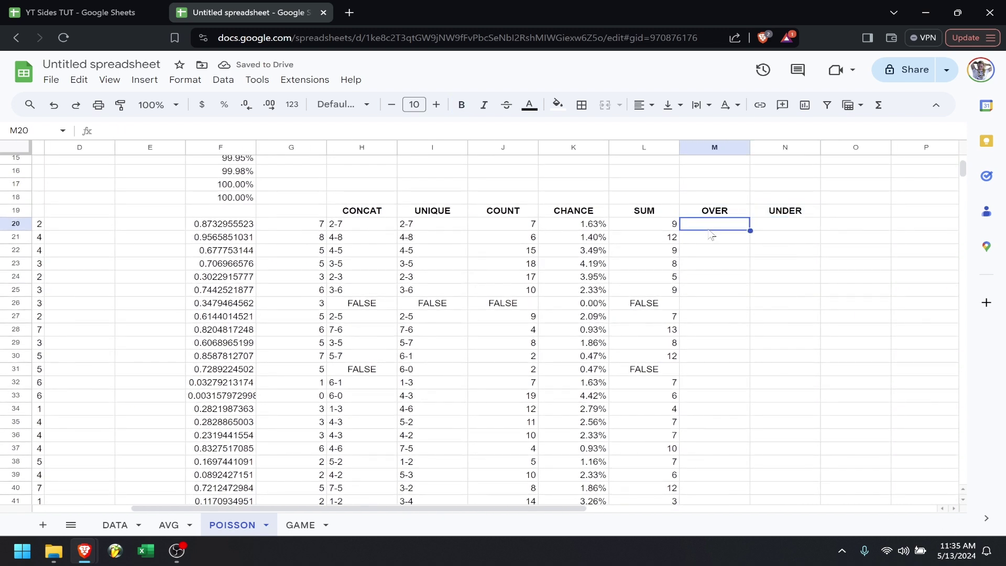
text(=if(ISUN)
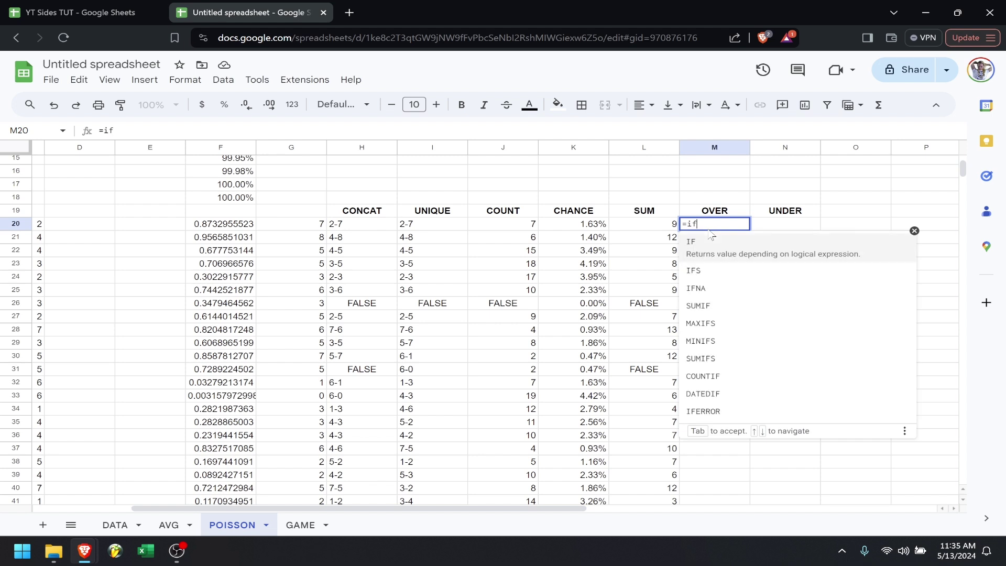
key(BackSpace)
key(BackSpace)
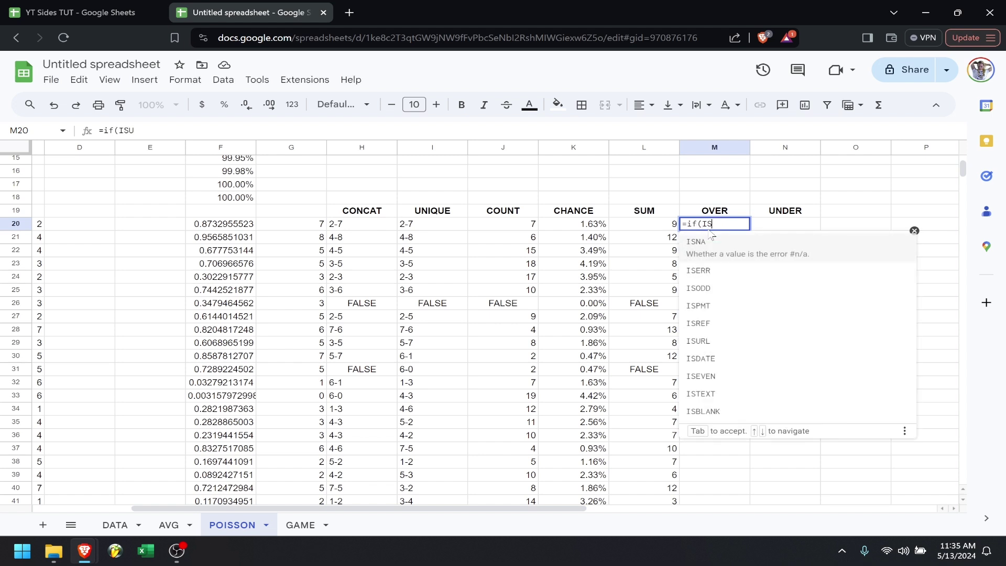
text(NUM)
key(Tab)
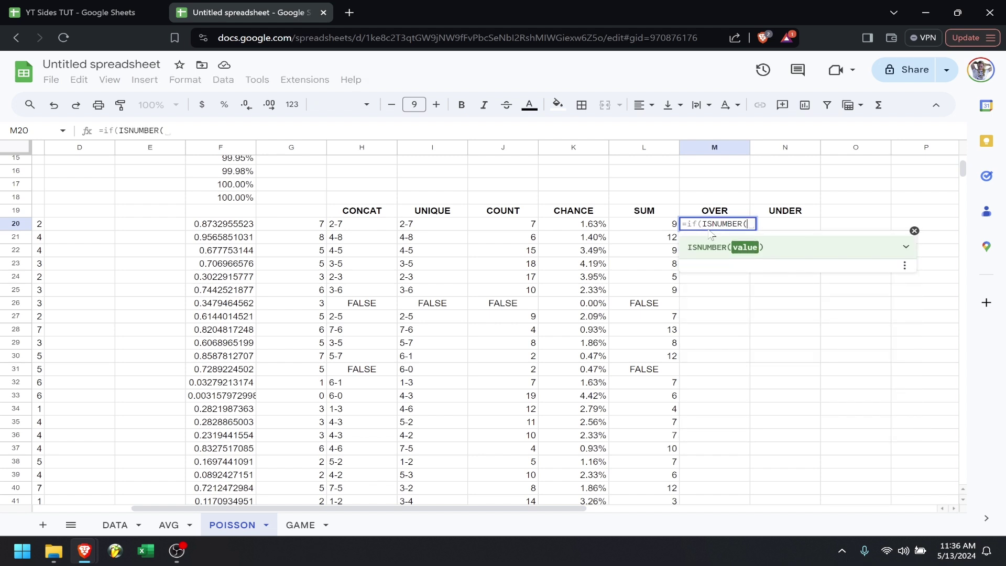
click(672, 228)
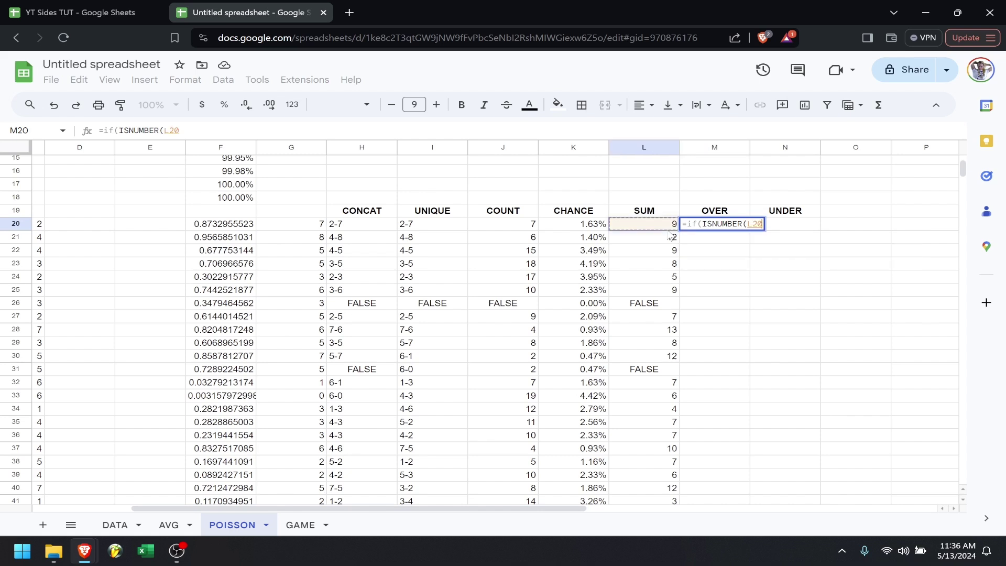
text(),)
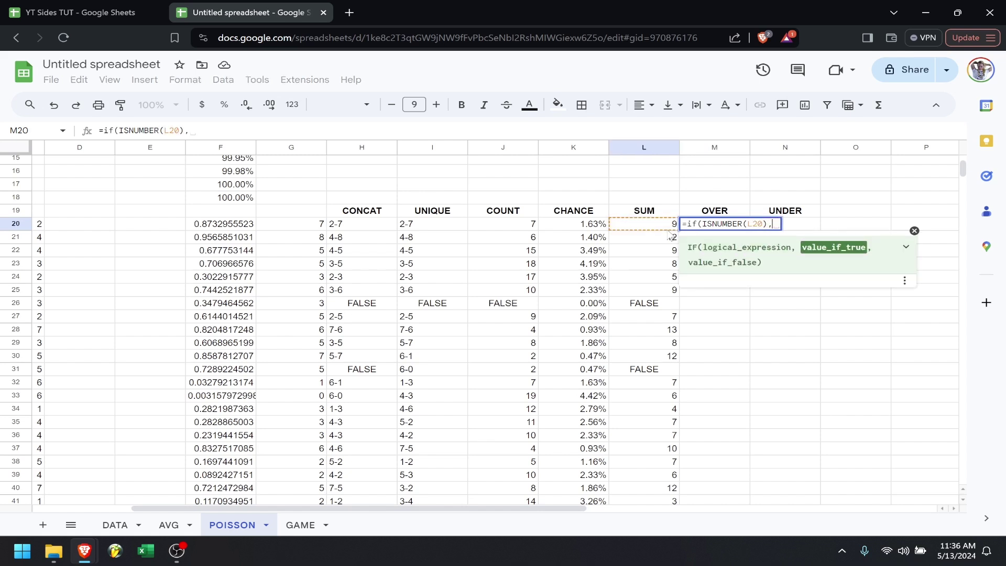
- Complete the M20 formula with the nested line comparison if(L20>GAME!B1,1,0)), taking the line from the GAME sheet
text(if()
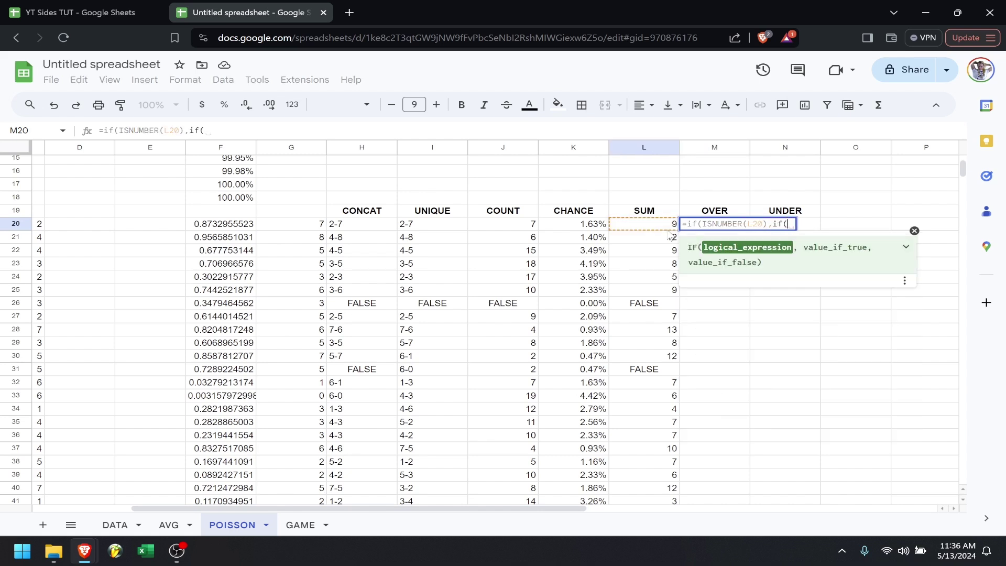
click(659, 229)
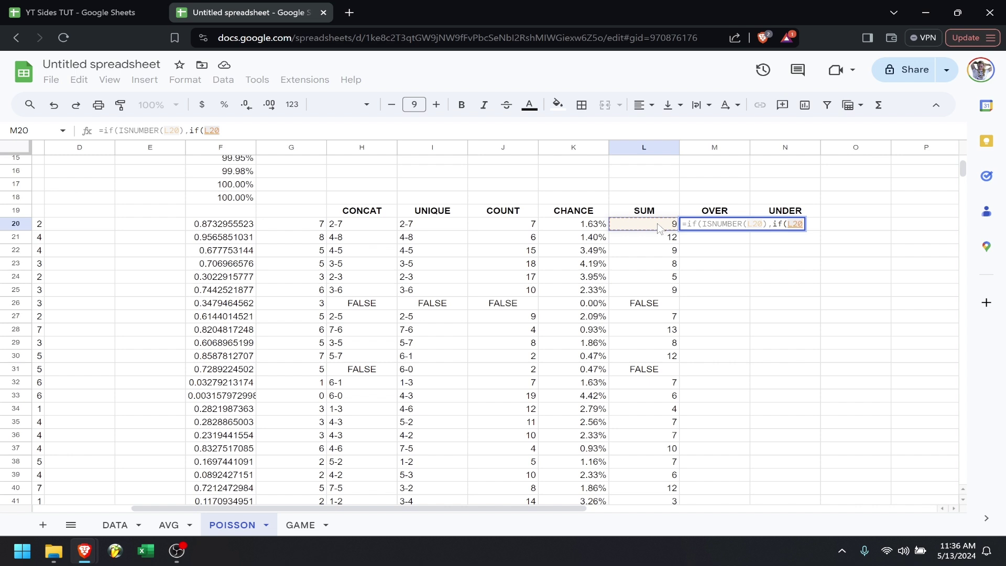
text(>)
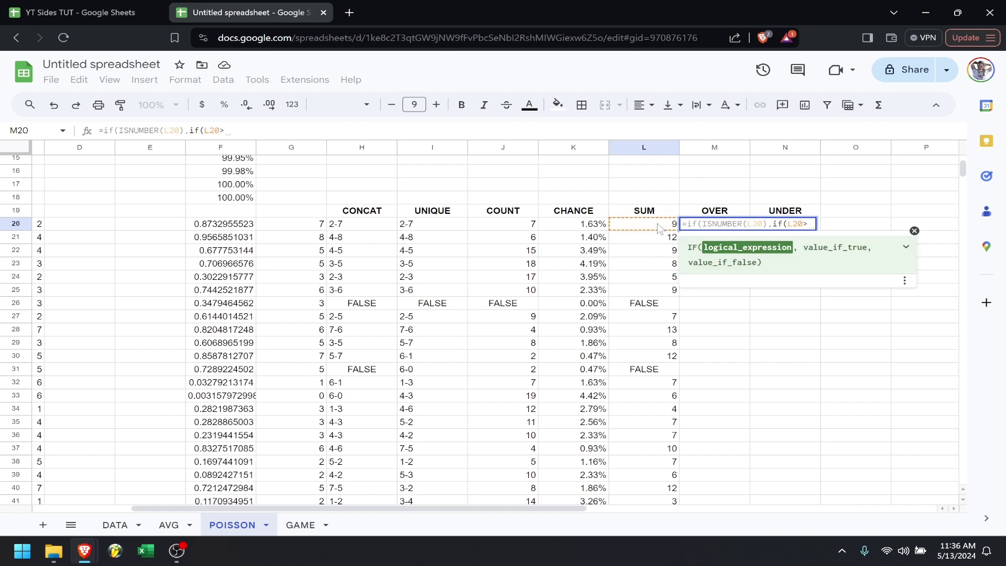
click(301, 526)
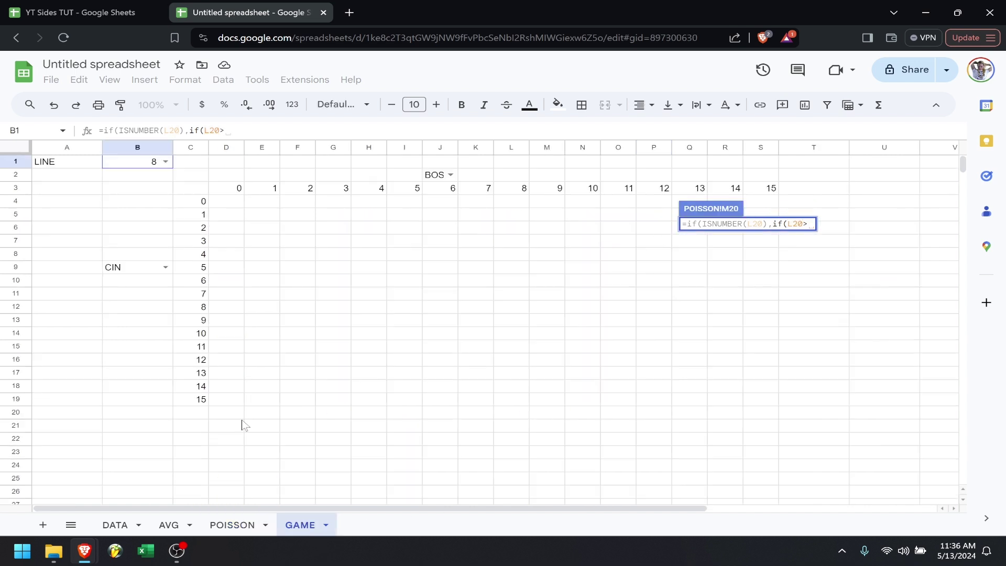
click(116, 171)
text(,)
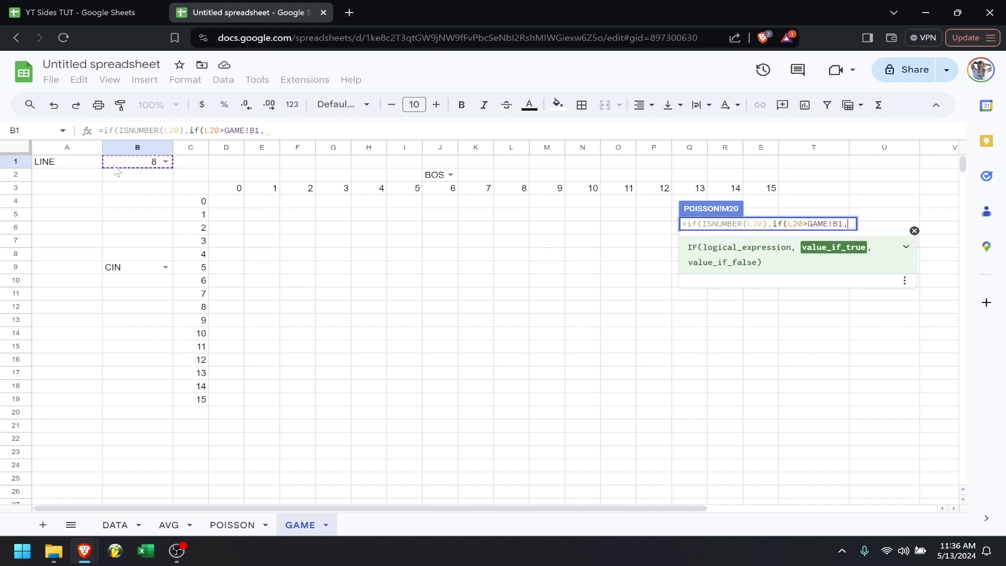
text(1)
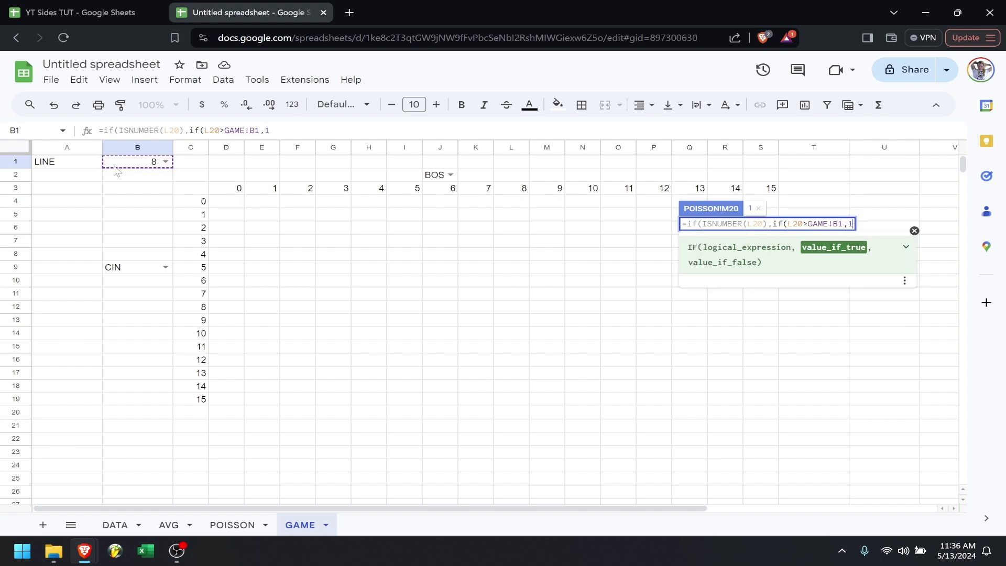
text(,0)))
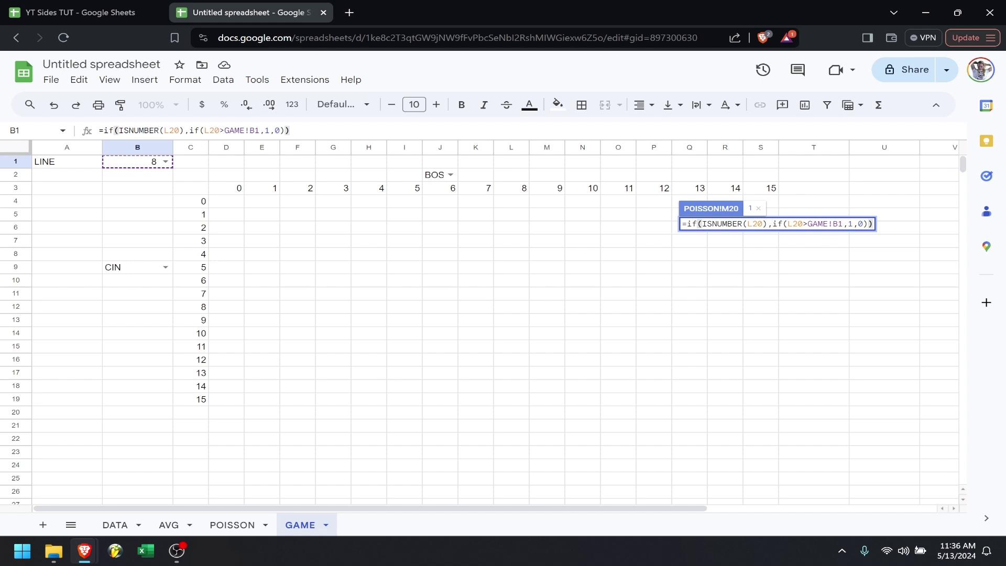
- Make the GAME line reference in M20 absolute as GAME!$B$1, and fill the formula down the OVER column
click(838, 224)
text($)
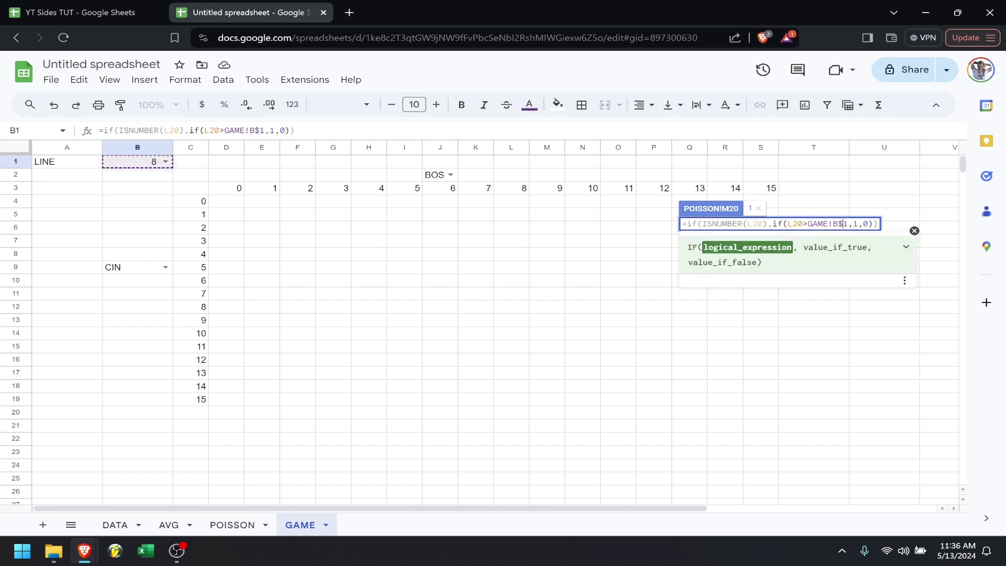
key(Left)
text($)
key(Return)
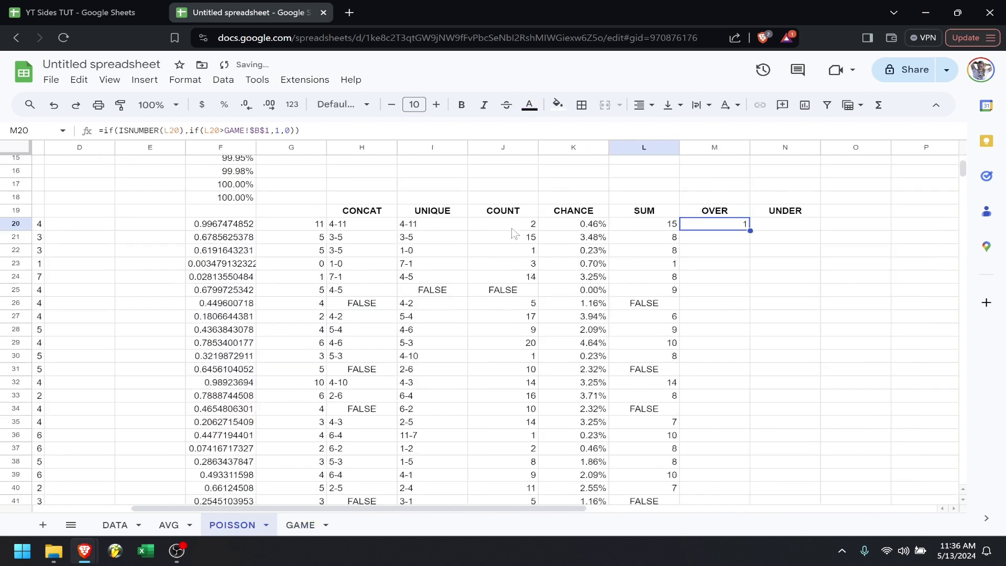
double_click(750, 229)
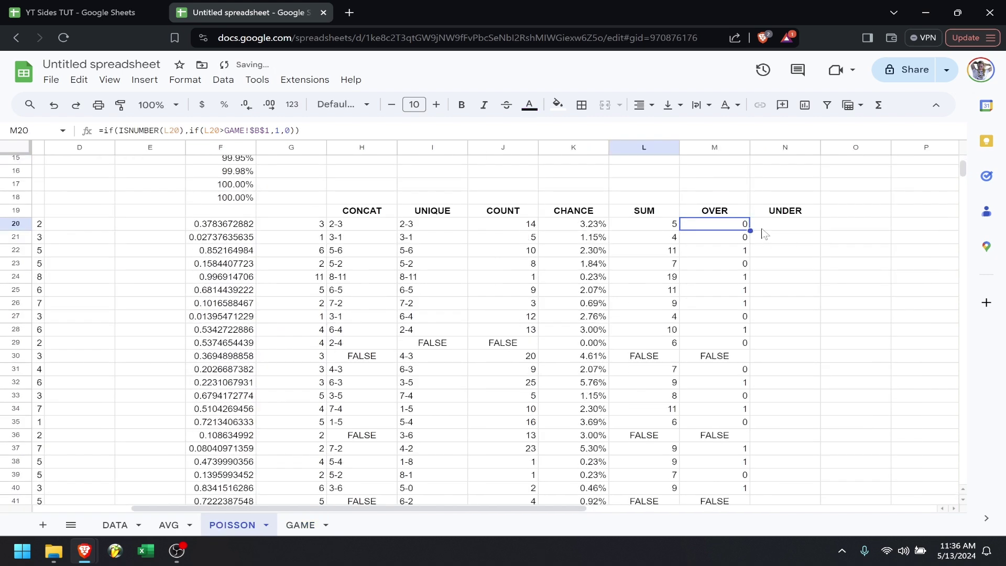
- Write the UNDER formula =if(ISNUMBER(L20),if(L20<GAME!B1,1,0)) in N20, taking the line from the GAME sheet
click(767, 226)
text(=)
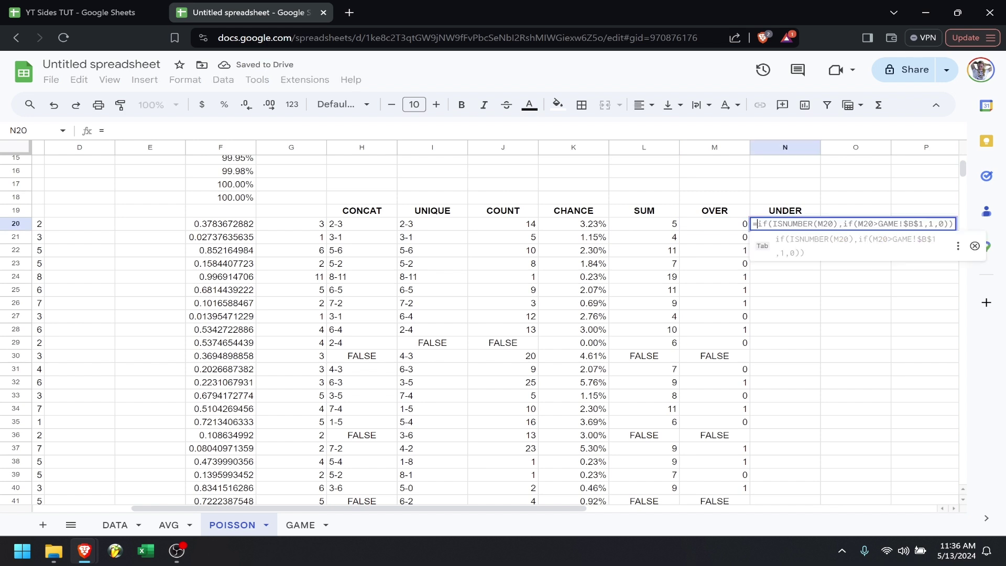
text(if(IS)
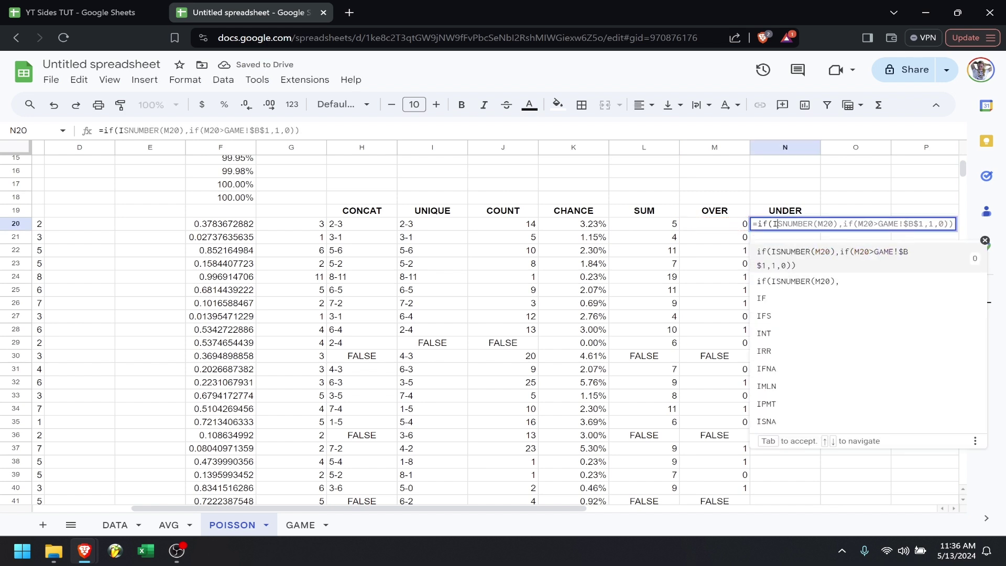
text(NUMBER()
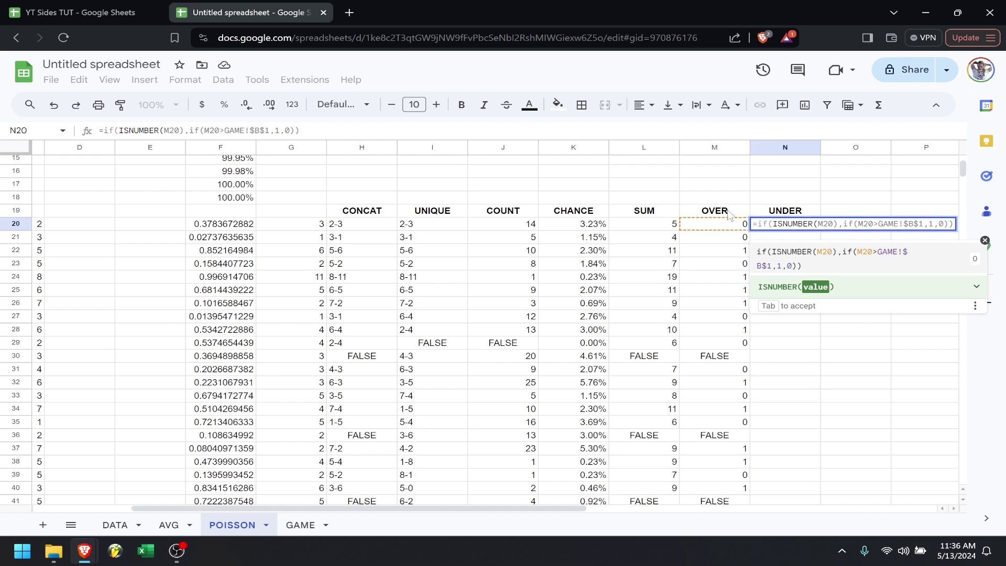
click(662, 230)
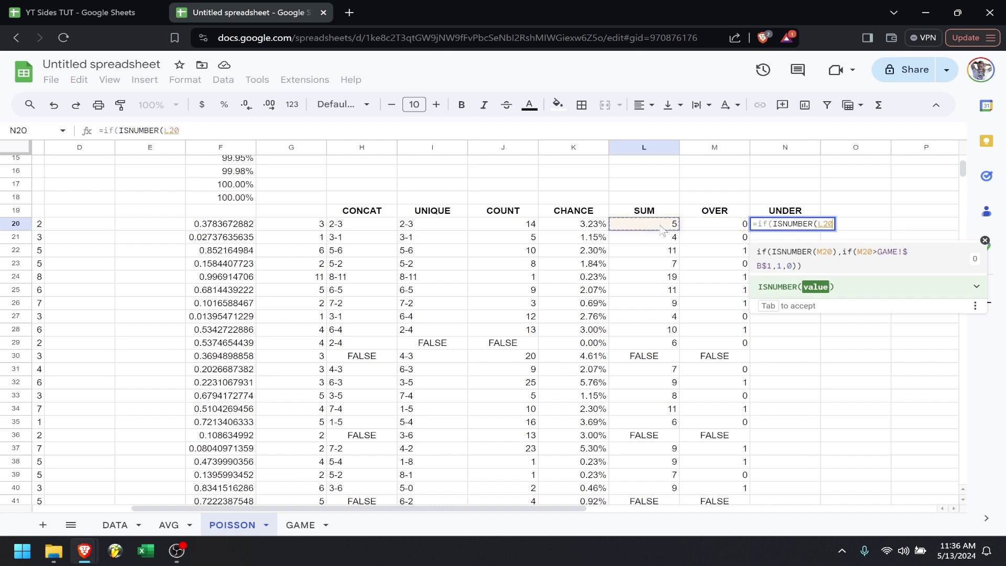
text(),if()
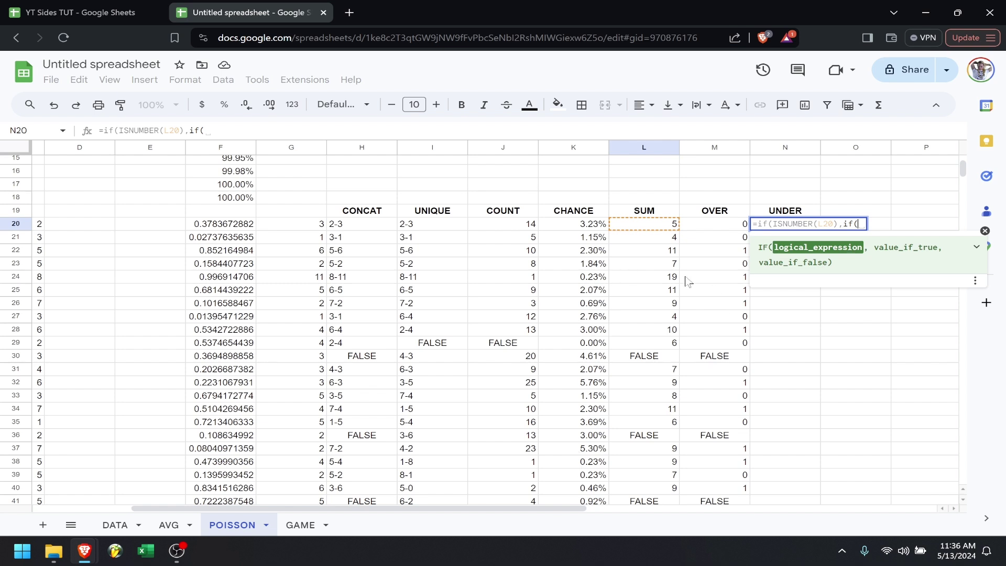
click(660, 227)
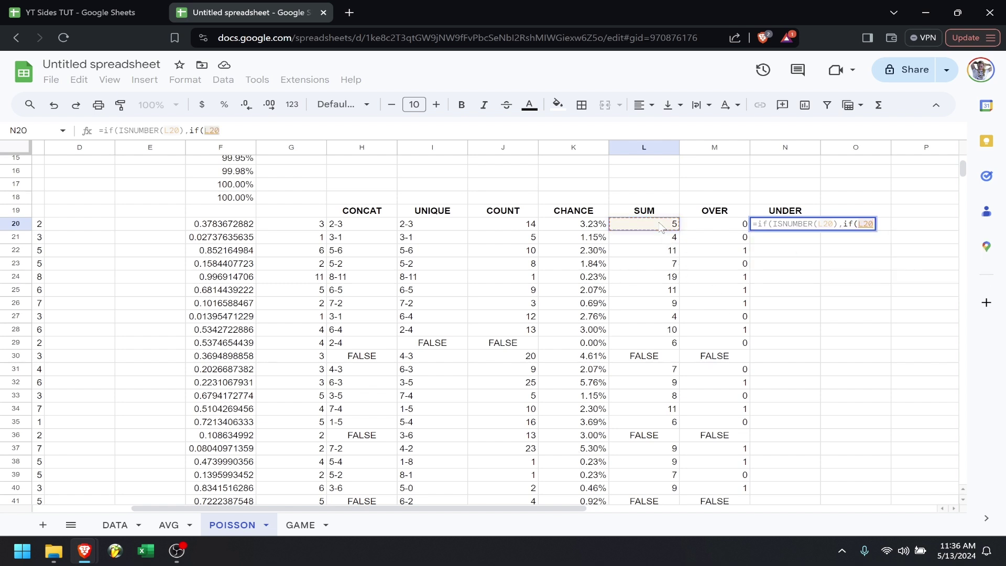
text(<)
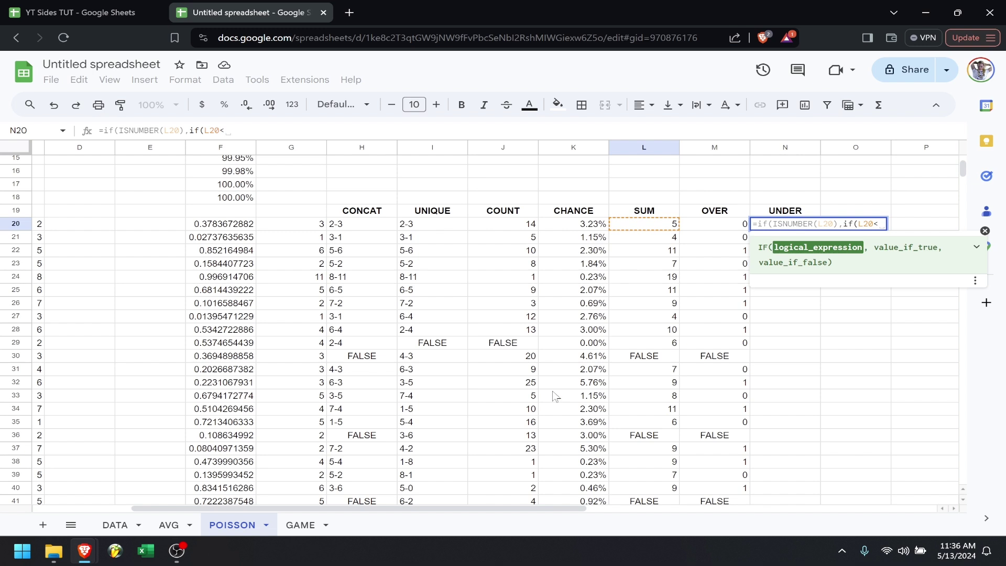
click(301, 525)
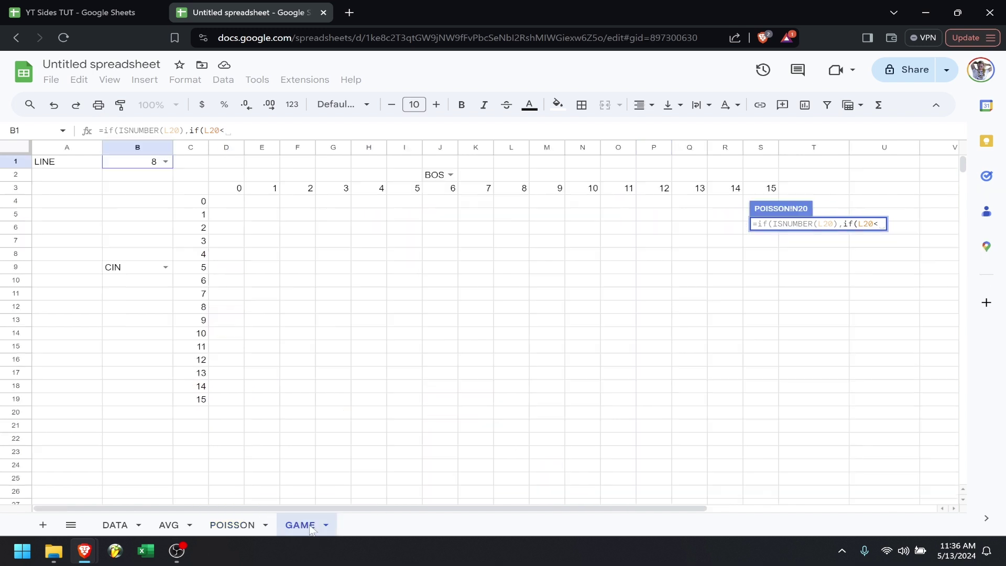
click(127, 167)
text(,1,)
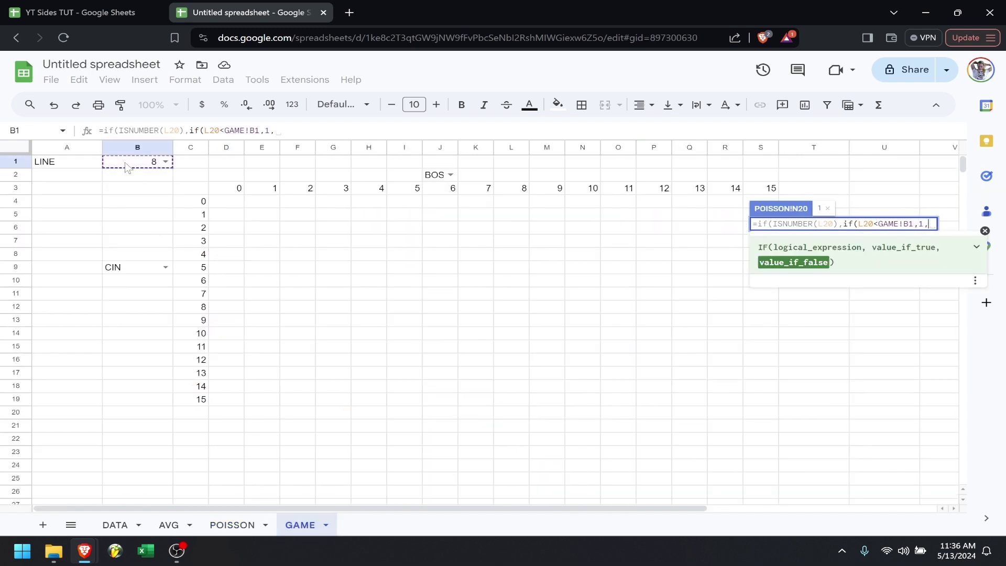
text(0)))
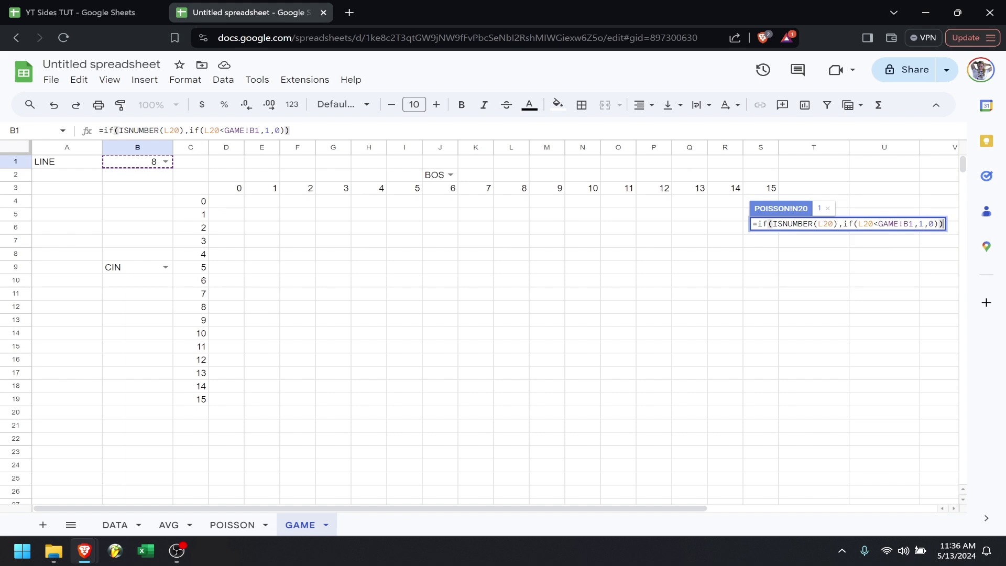
- Make the GAME line reference in N20 absolute as GAME!$B$1, and fill the formula down the UNDER column
click(903, 224)
key(F4)
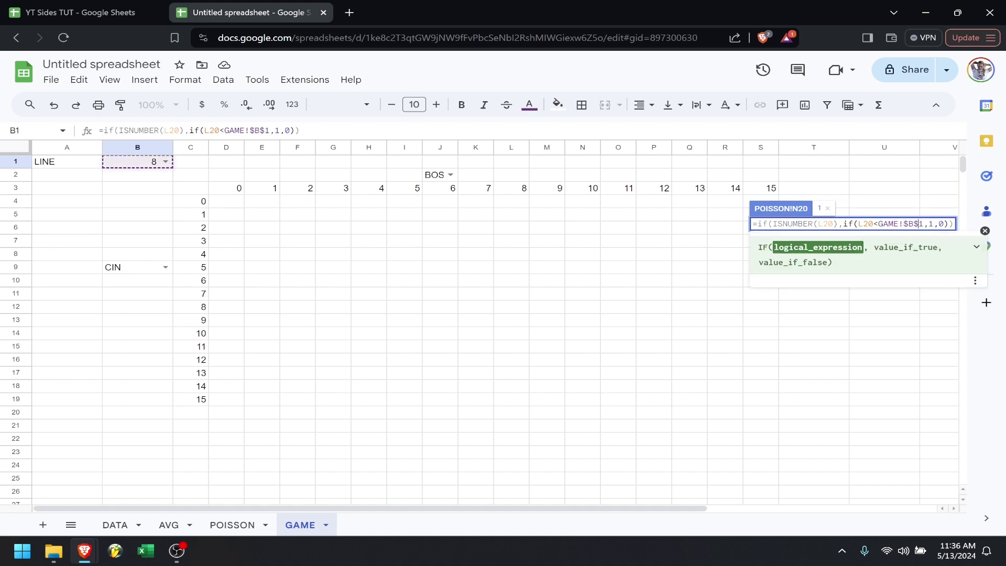
key(Return)
double_click(820, 230)
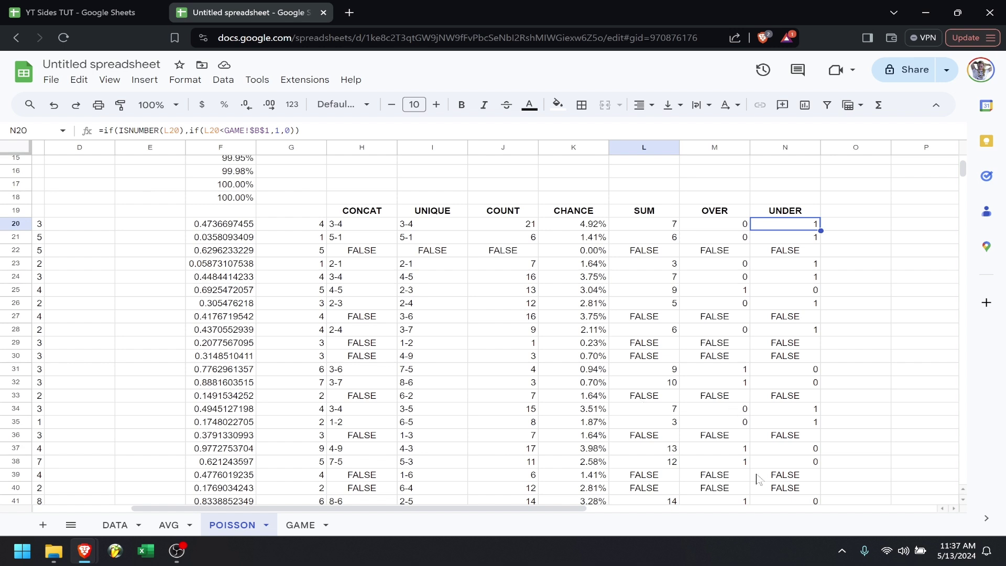
- Add the labels TOTAL GAMES, OVER and UNDER in A2, A3 and A4 of the GAME sheet
click(301, 525)
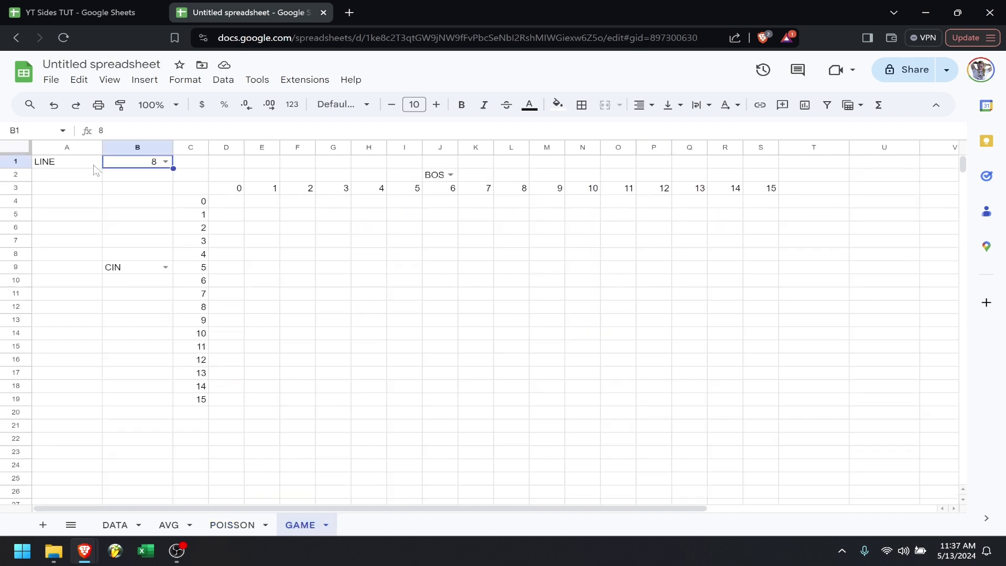
click(66, 179)
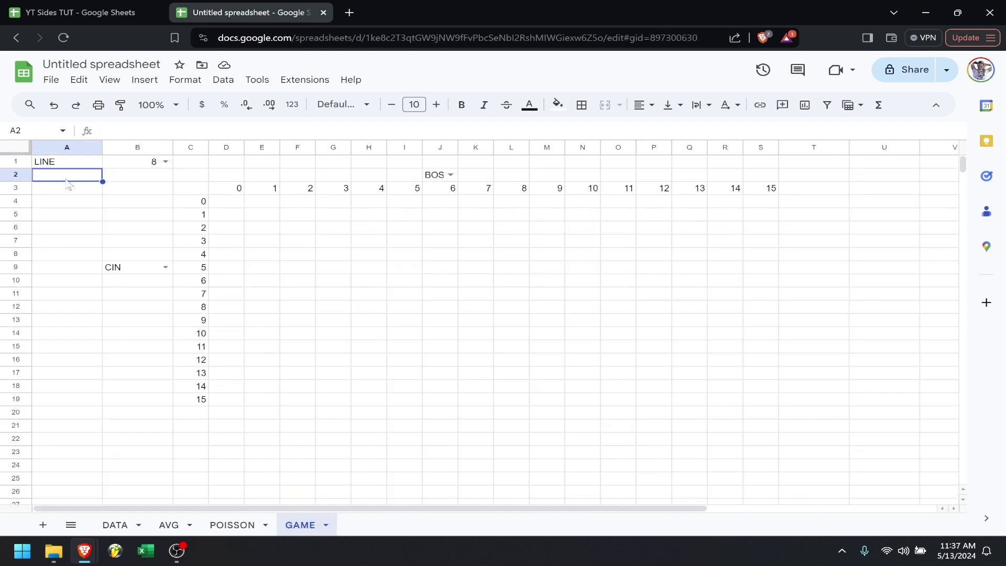
text(T)
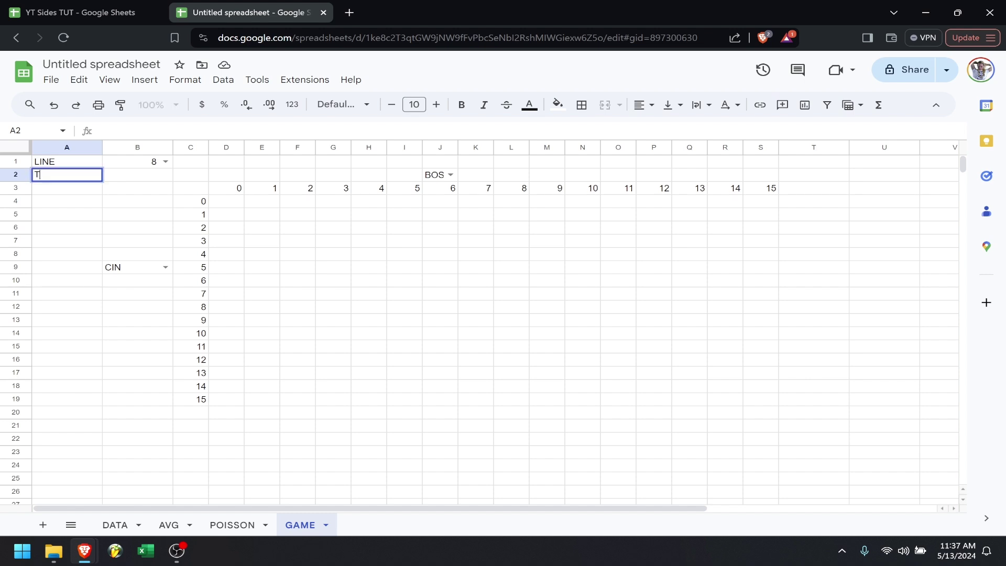
text(OTAL GAMES)
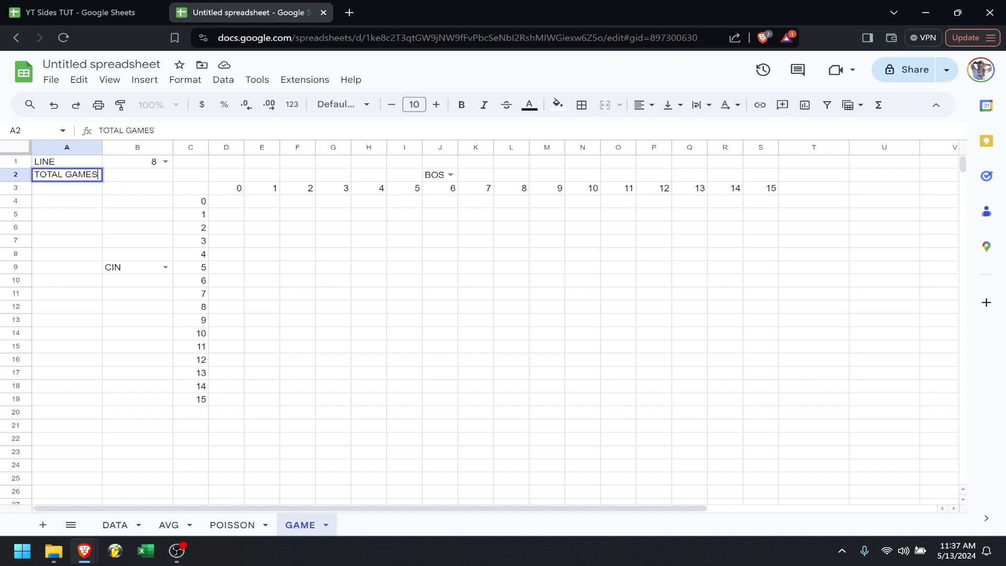
key(Return)
text(OVER)
key(Return)
text(UNDER)
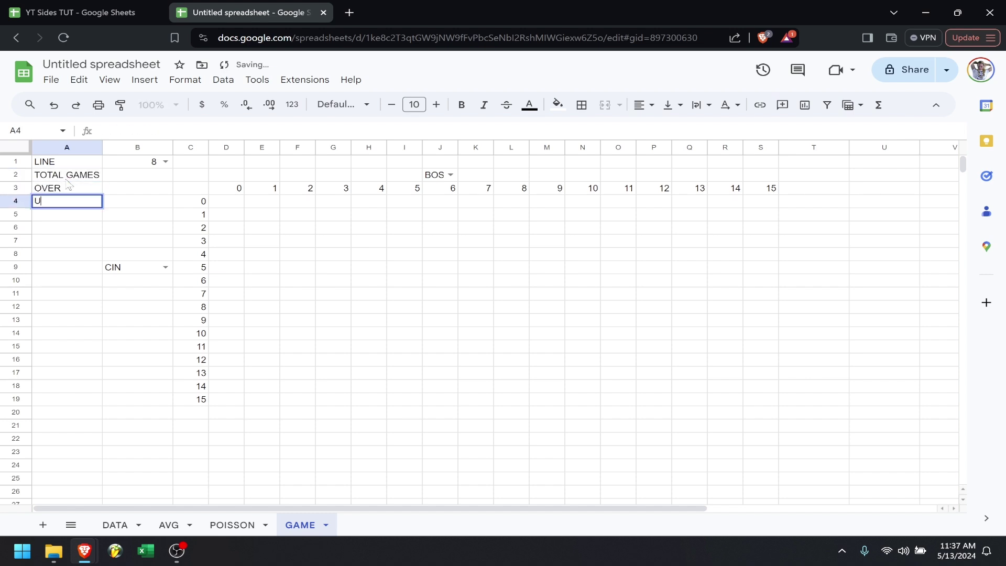
key(Return)
- Compute TOTAL GAMES in B2 of the GAME sheet with =sum(POISSON!M:N), summing the OVER and UNDER columns
key(Up)
key(Up)
key(Up)
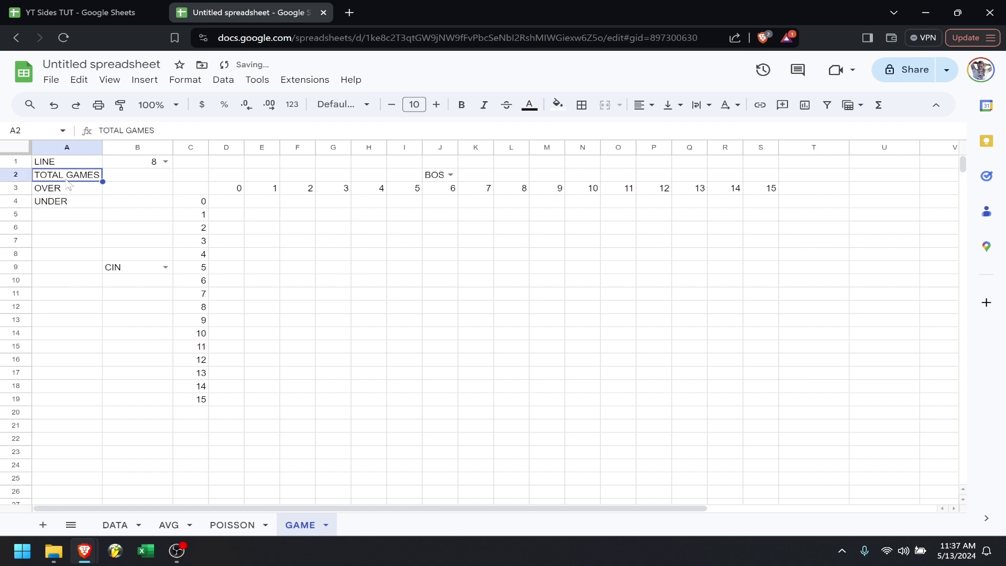
key(Right)
text(=sum()
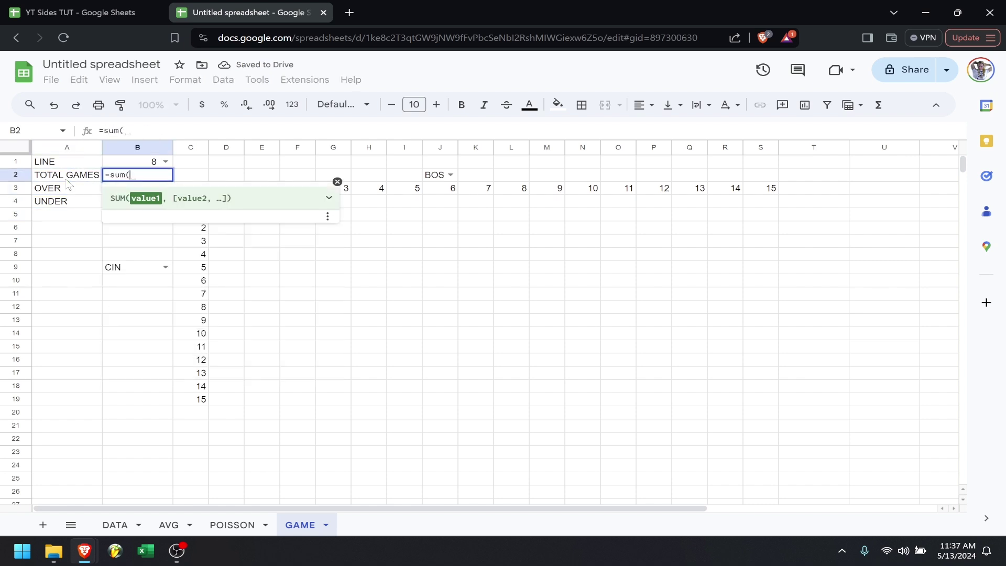
click(241, 524)
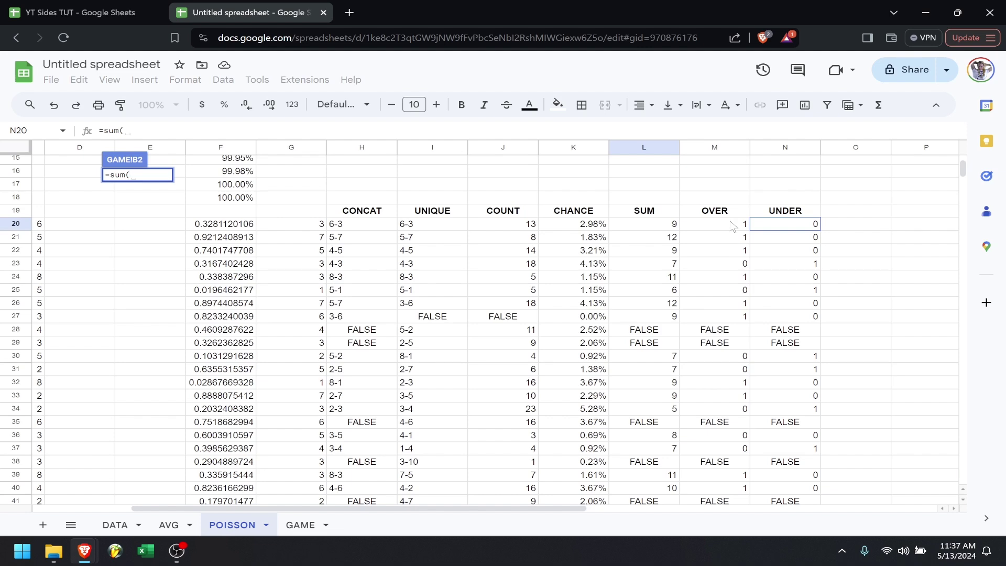
scroll(738, 191, up, 5)
drag(714, 148, 779, 151)
scroll(832, 330, down, 5)
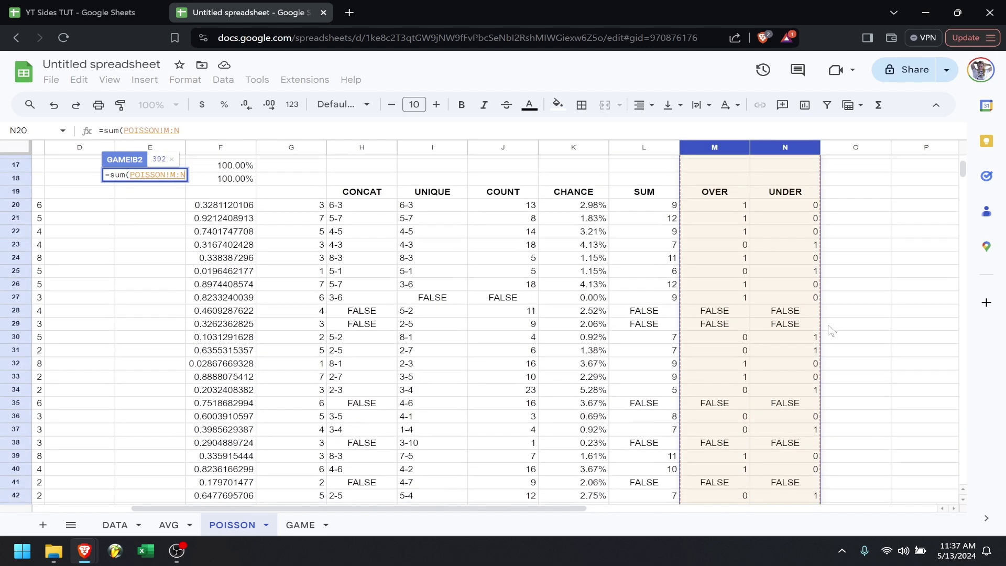
key(Return)
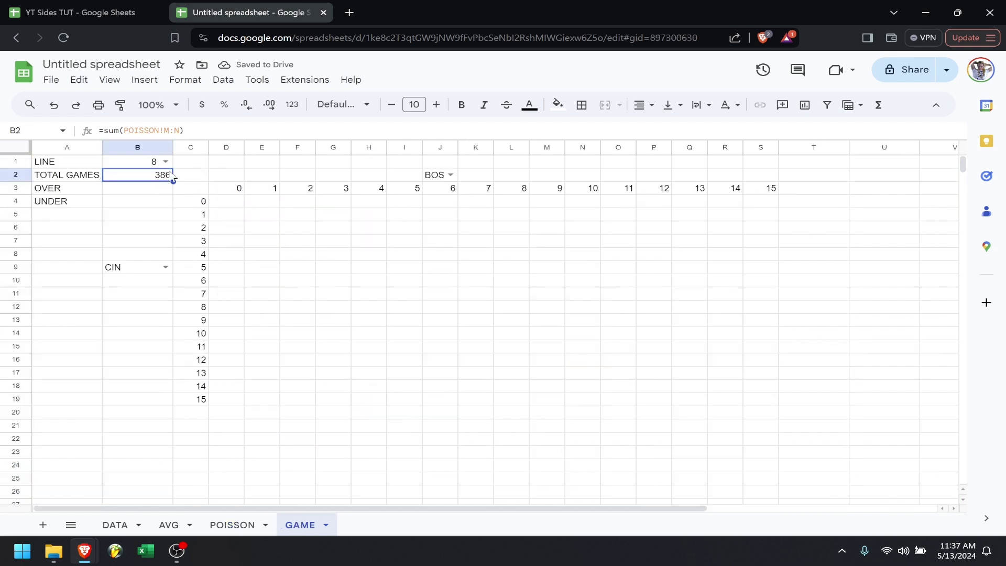
- Compute the OVER share in B3 with =sum(POISSON!M:M)/B2, dividing the overs by the total games
click(150, 192)
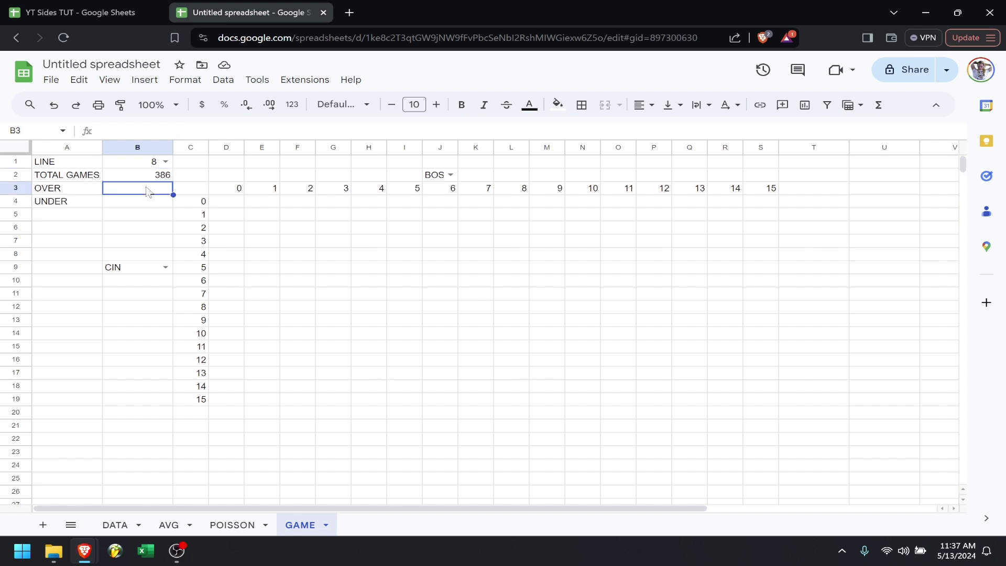
text(=)
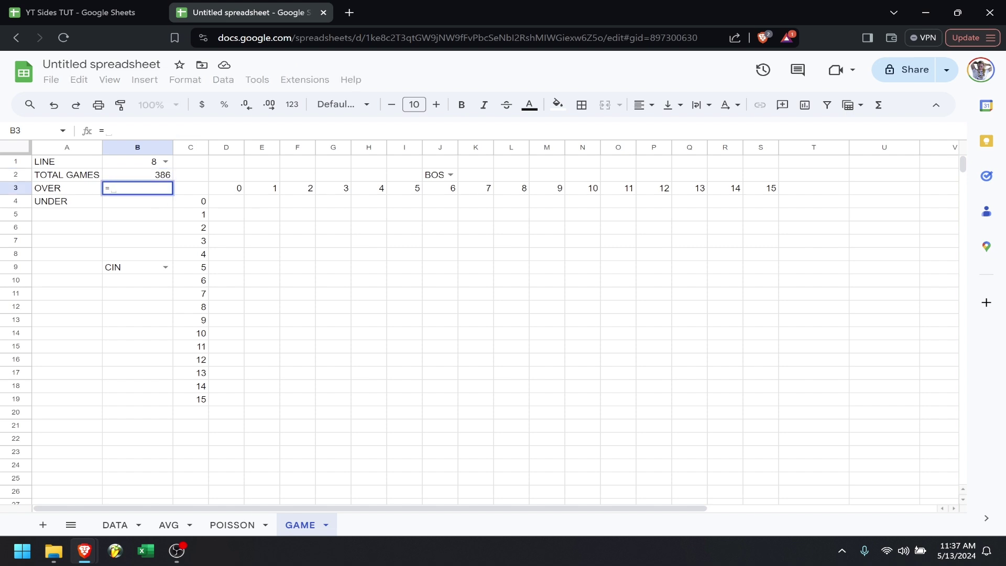
text(sum()
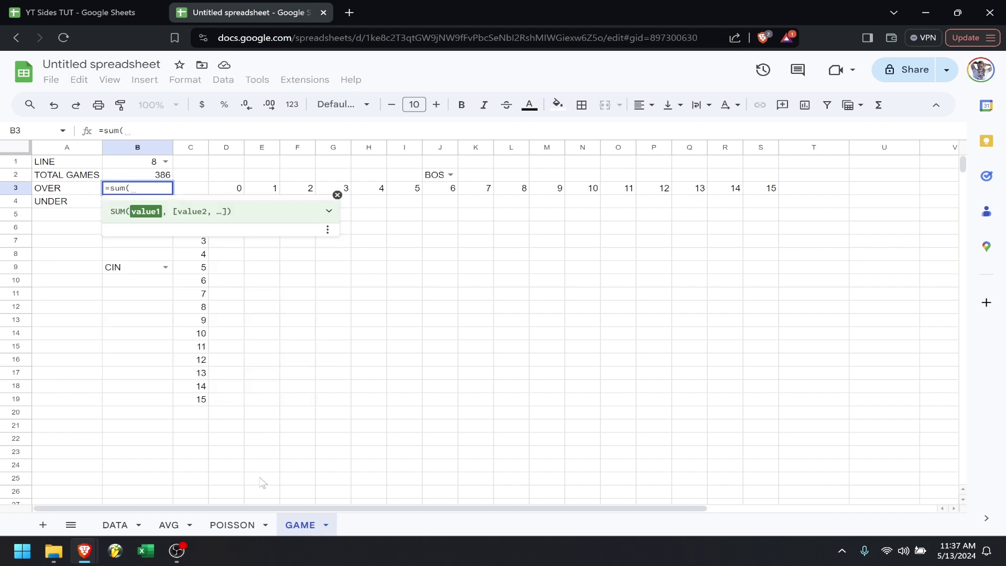
click(232, 524)
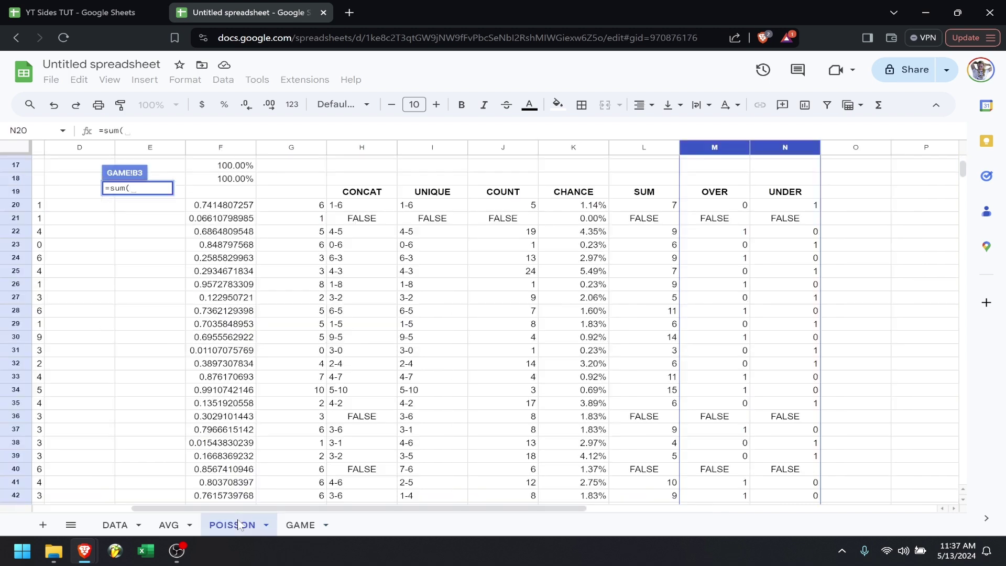
click(710, 148)
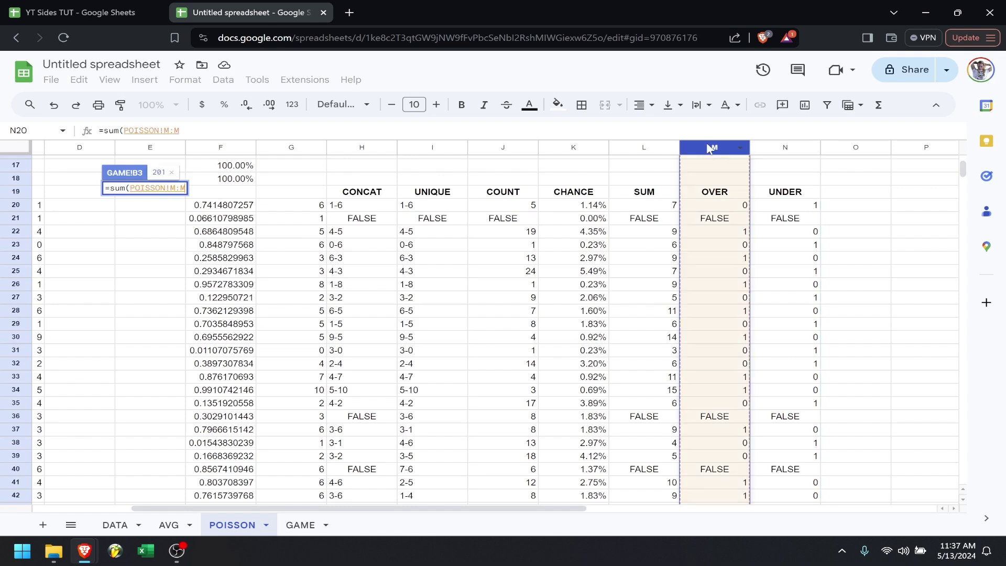
text()/)
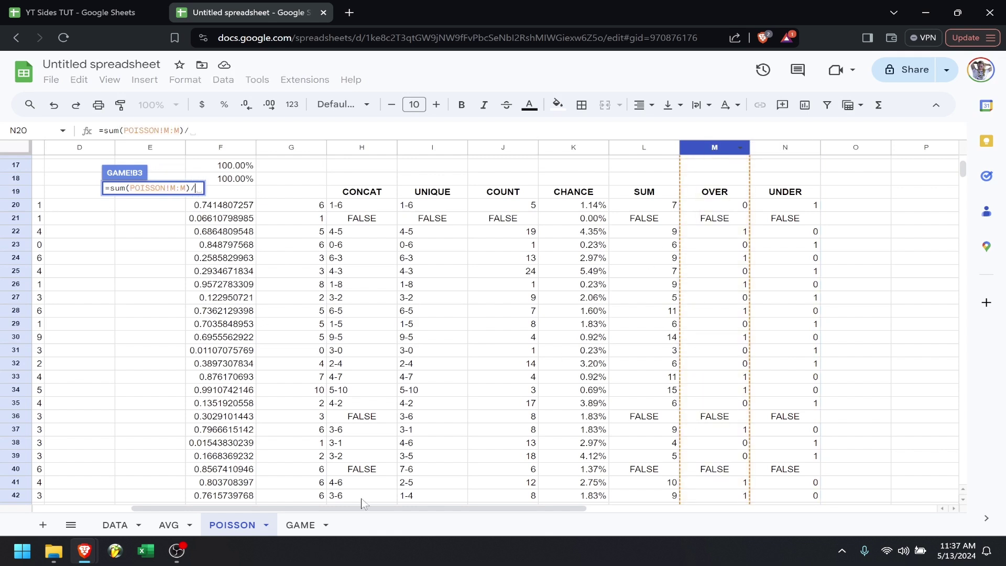
click(304, 525)
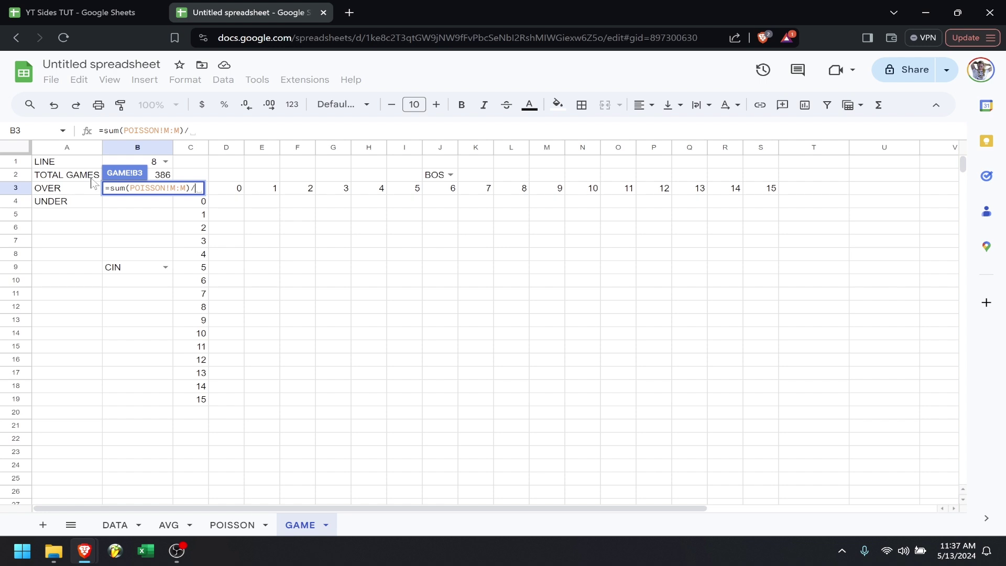
click(158, 177)
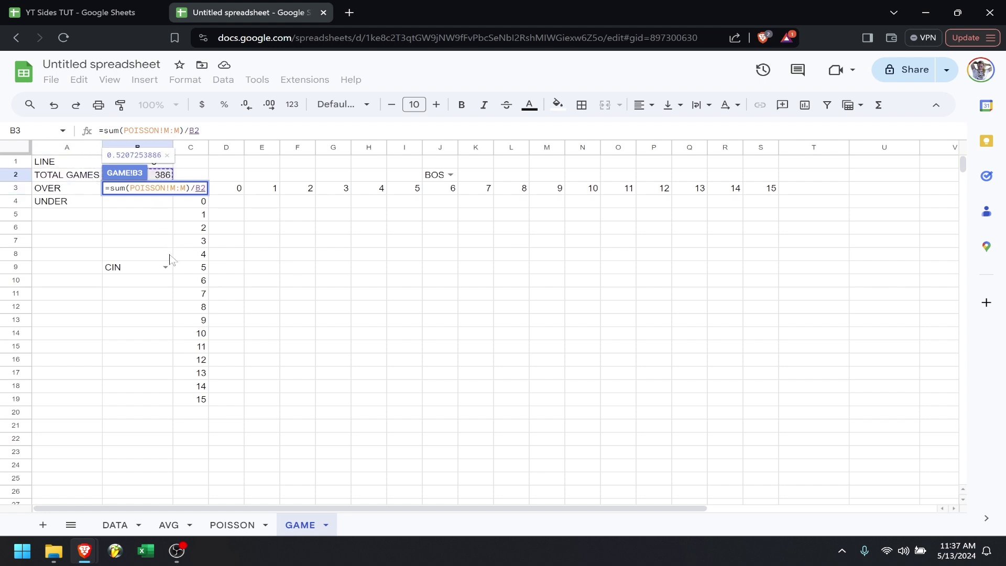
key(Return)
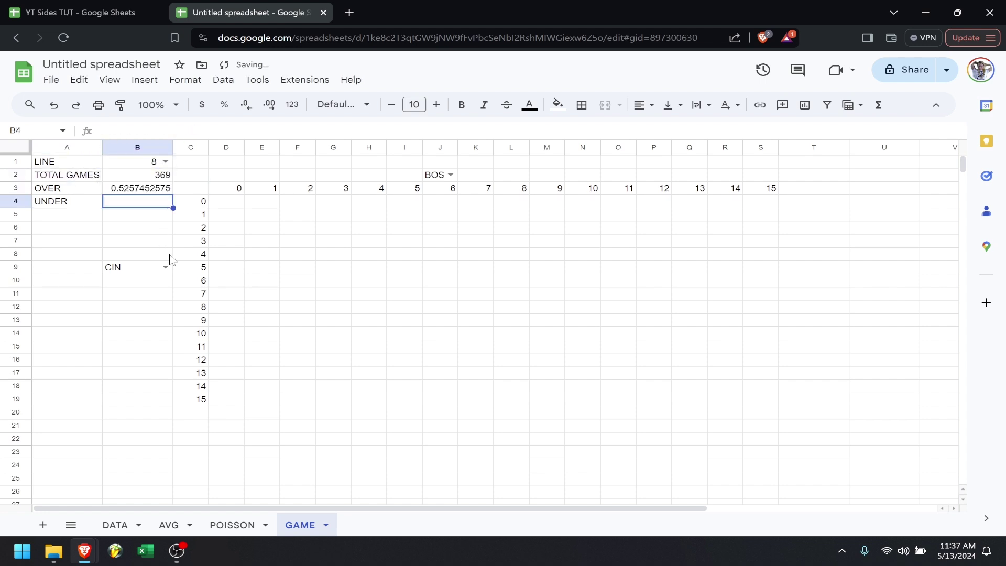
- Compute the UNDER share in B4 with =sum(POISSON!N:N)/B2, dividing the unders by the total games
text(=sum()
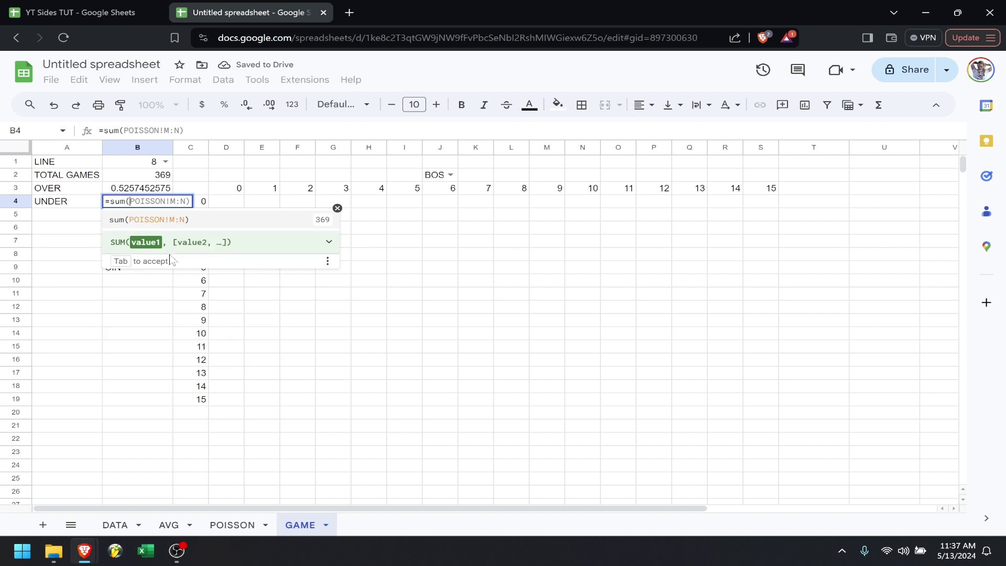
click(232, 525)
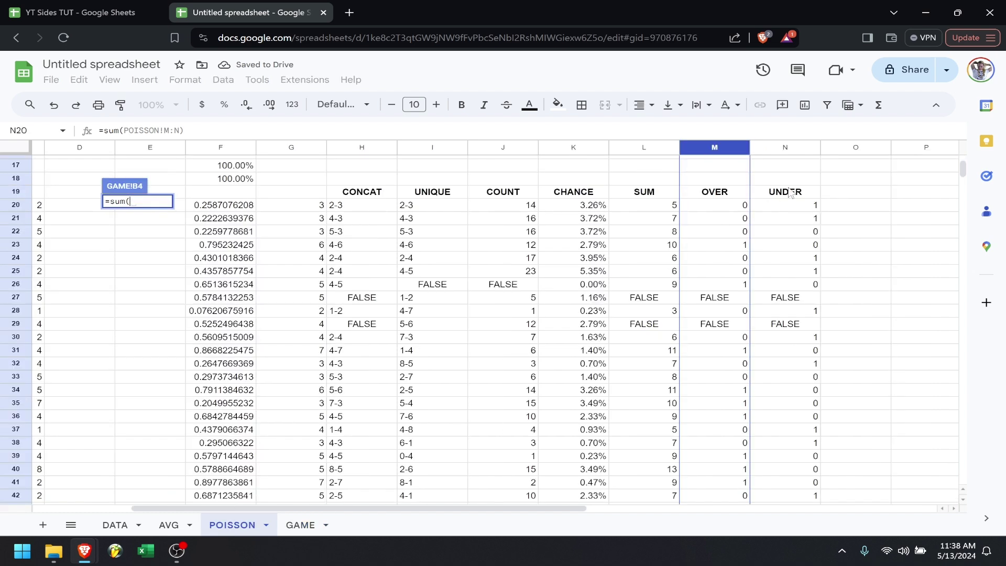
click(791, 149)
text()/)
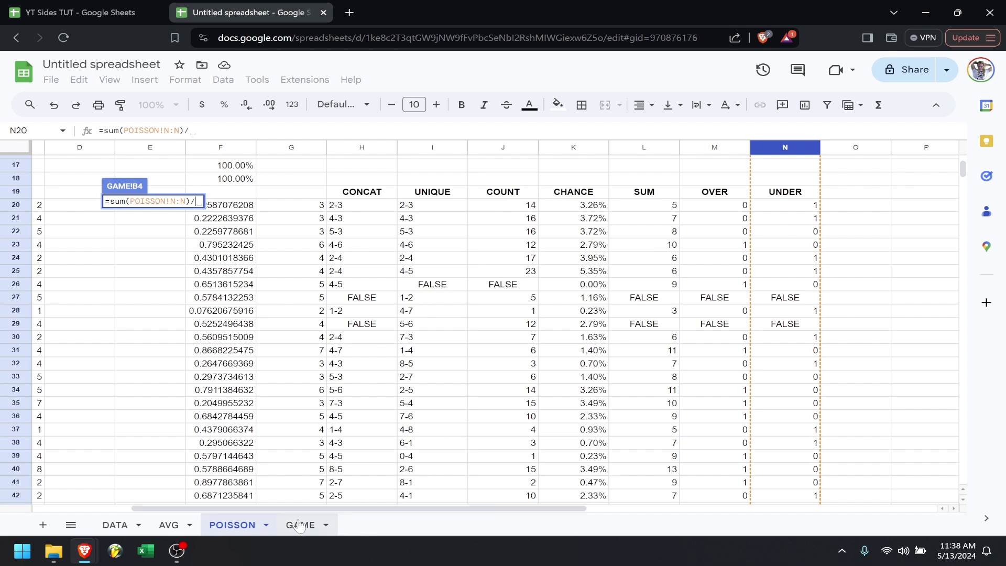
click(299, 525)
click(161, 176)
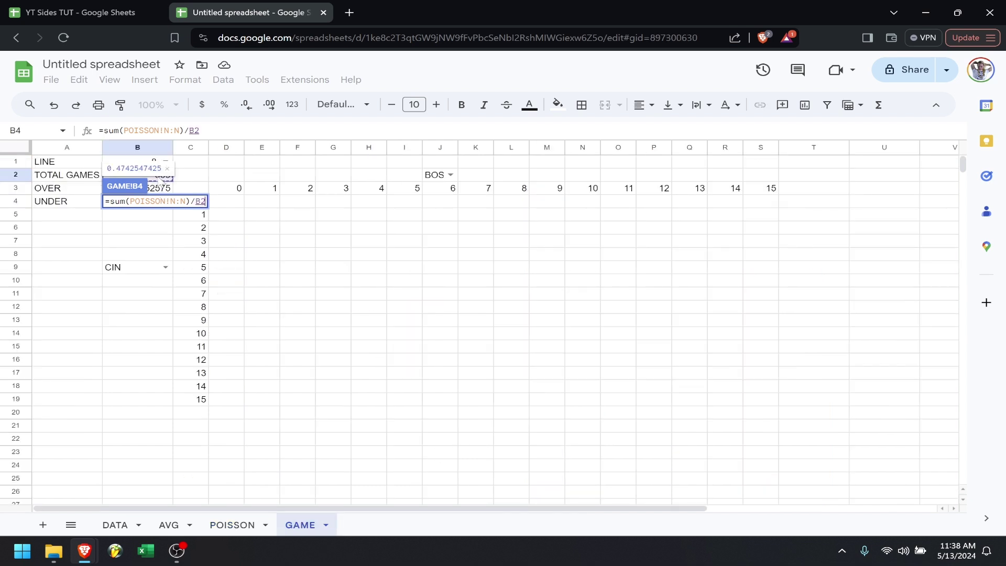
key(Return)
- Format the OVER and UNDER results in B3:B4 as percentages
key(Up)
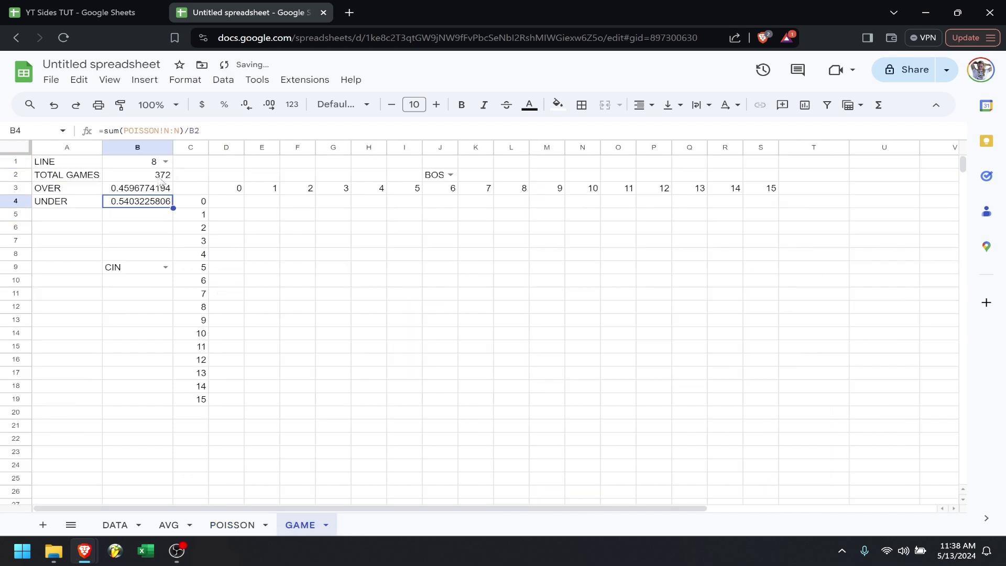
key(ctrl+Up)
key(Down)
key(Down)
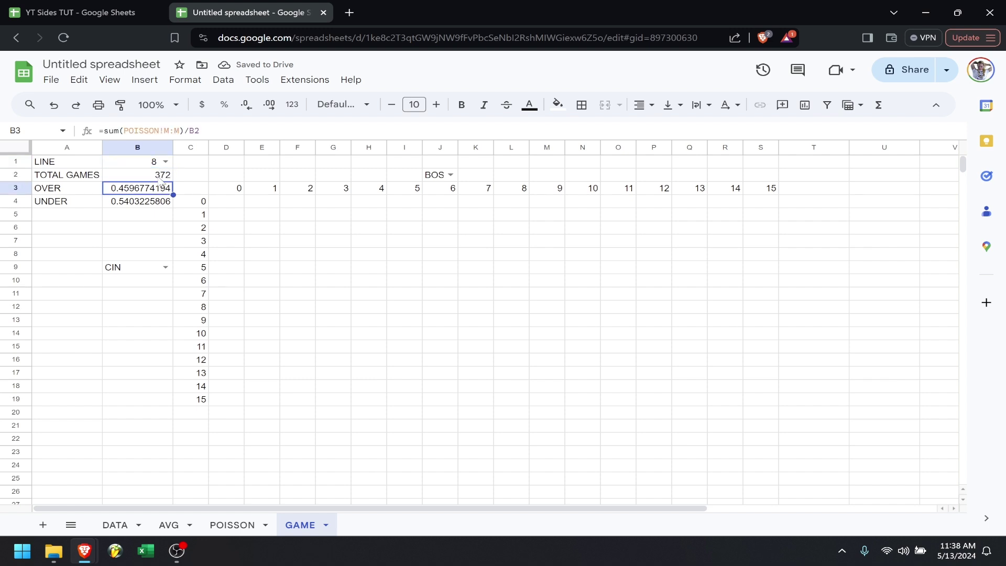
key(shift+Down)
click(224, 104)
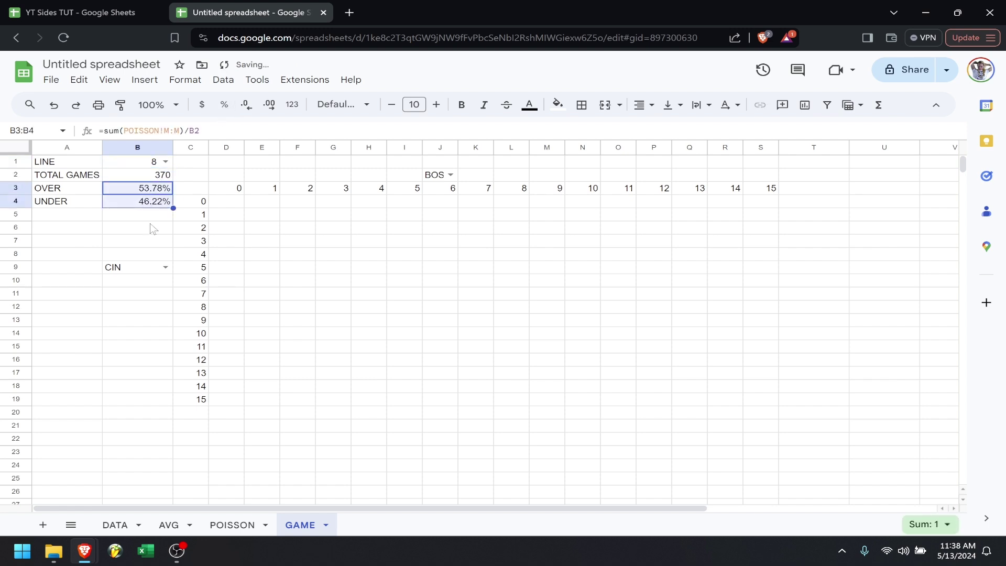
click(145, 219)
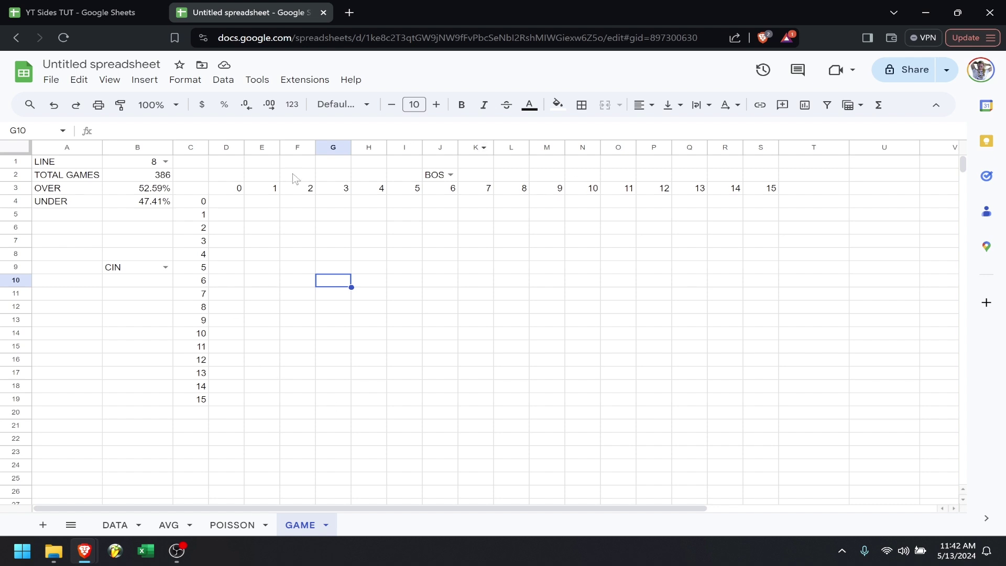
- Begin the score grid formula in D4 with =if(COUNTIF(POISSON!I:I,"="&, checking the UNIQUE column of the POISSON sheet
click(234, 206)
text(=if()
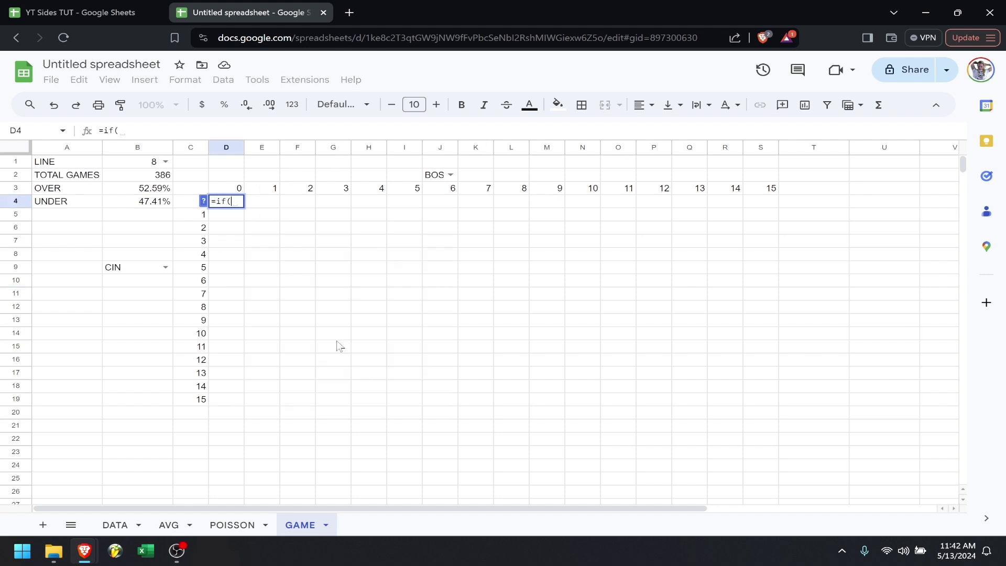
text(COUNTIF)
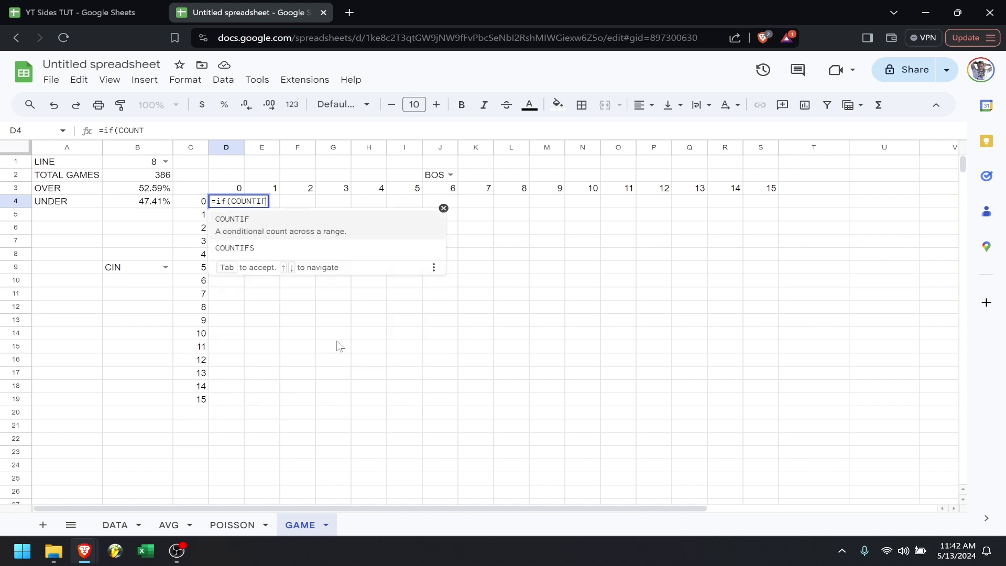
text(()
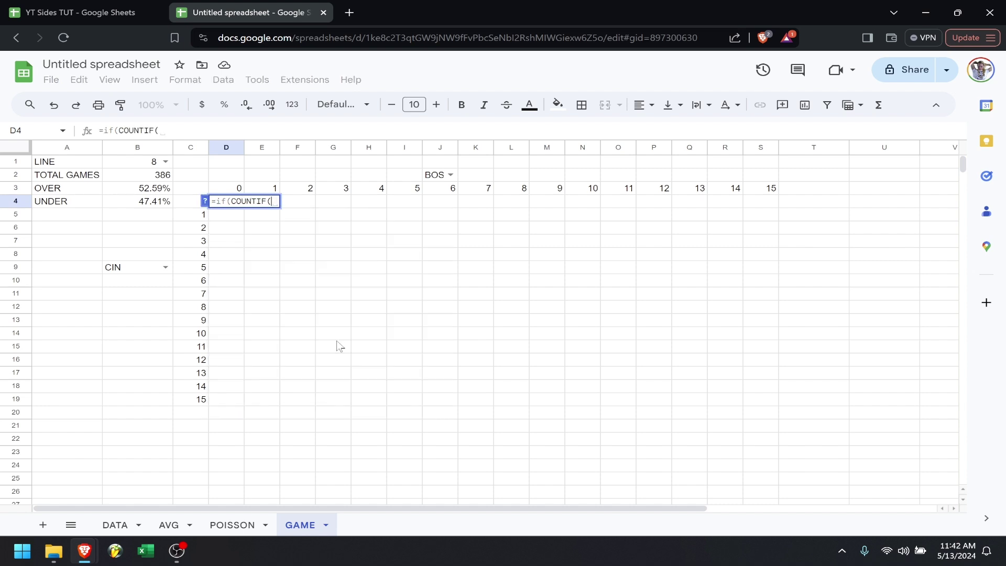
click(232, 525)
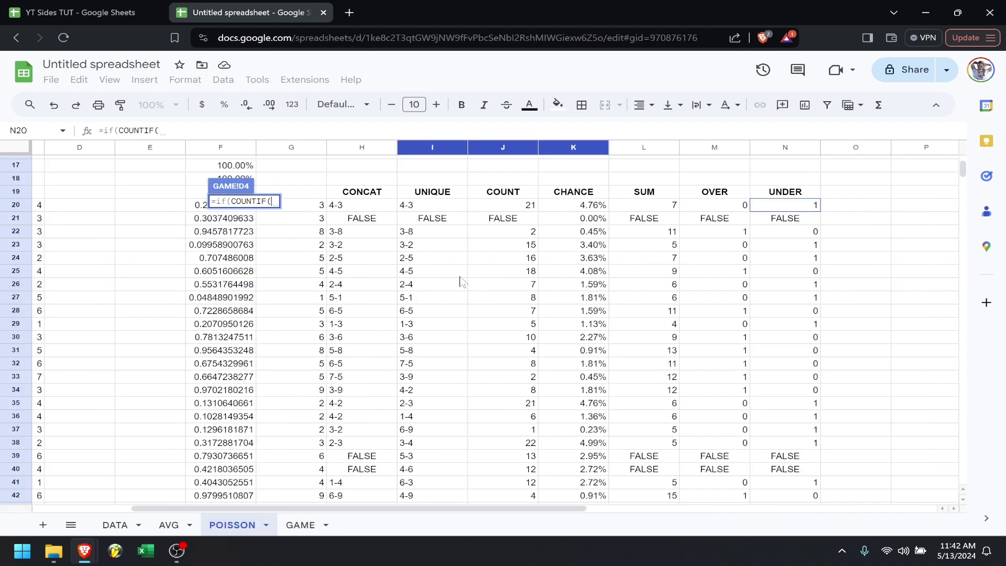
click(436, 152)
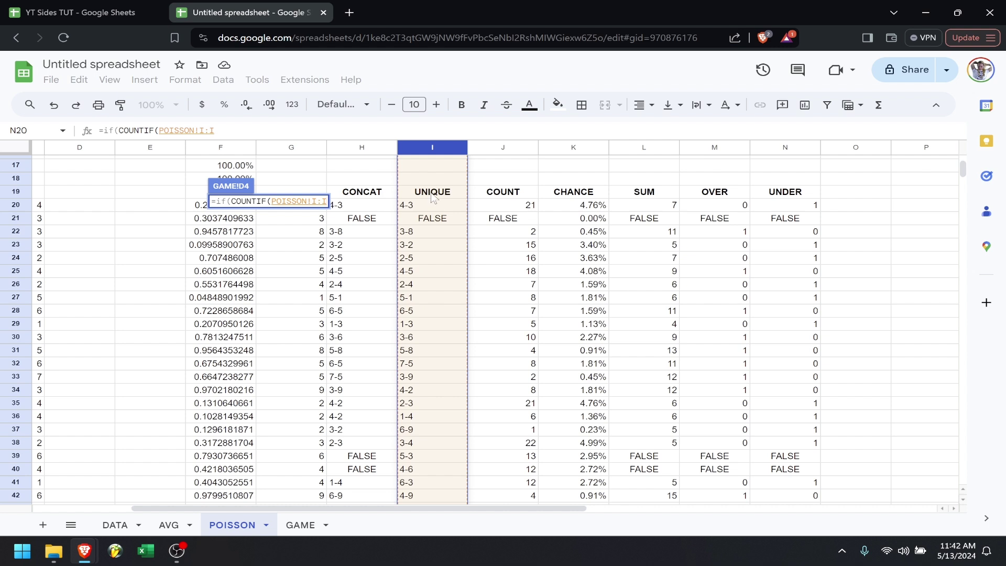
text(,")
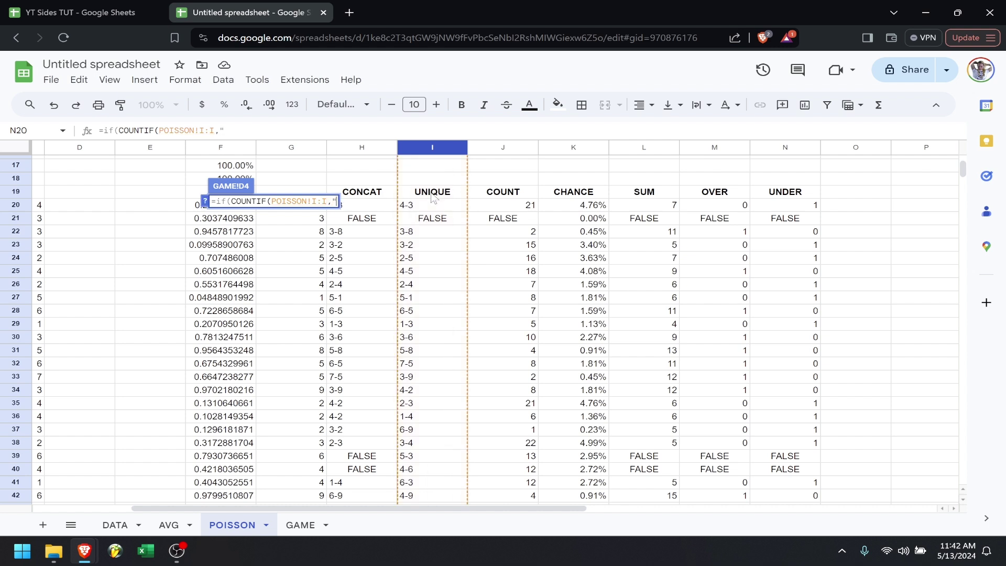
text(="&)
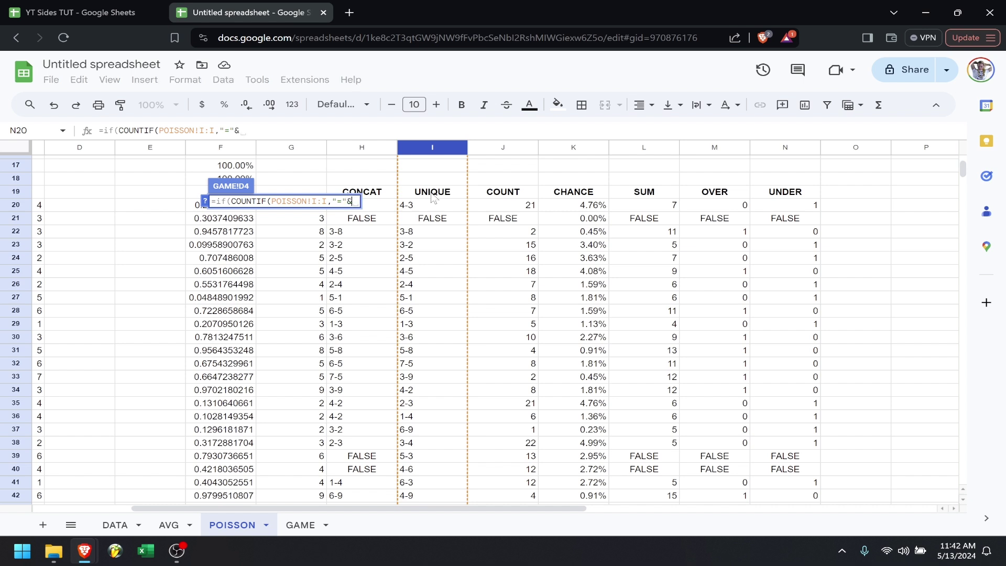
- Complete the COUNTIF criterion in D4 with CONCATENATE(D3,"-",C4)), joining the two score headers on the GAME sheet
text(CONC)
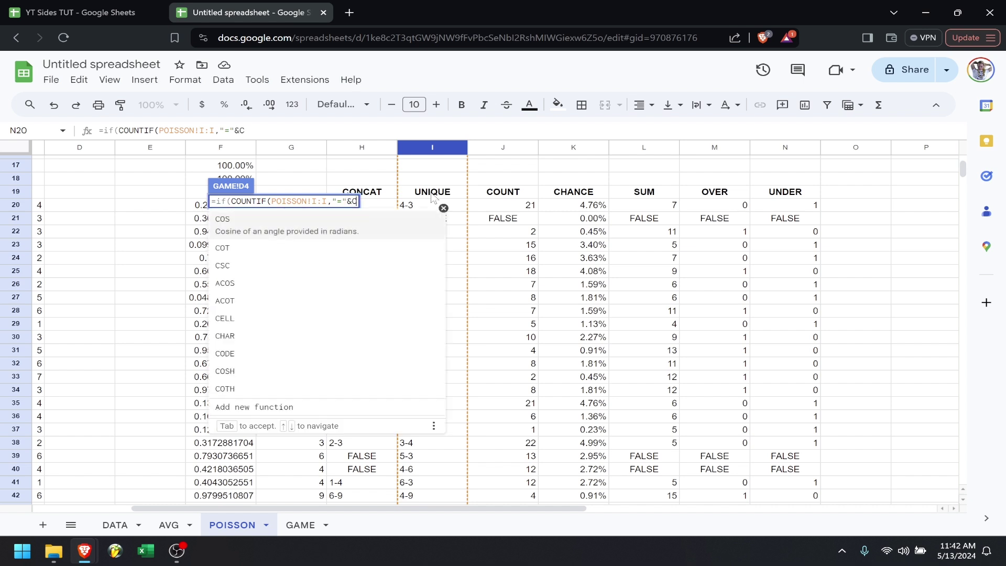
key(Down)
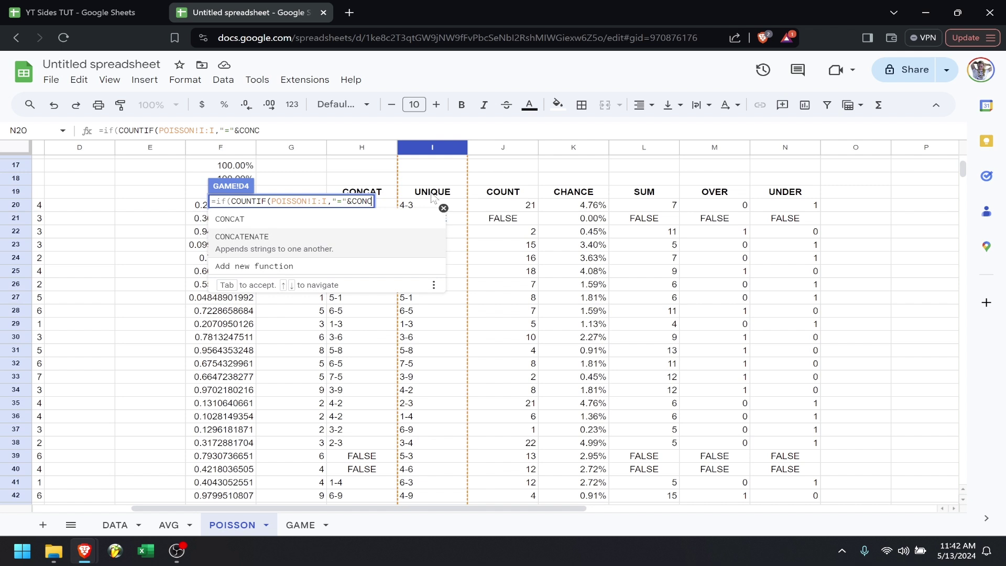
key(Tab)
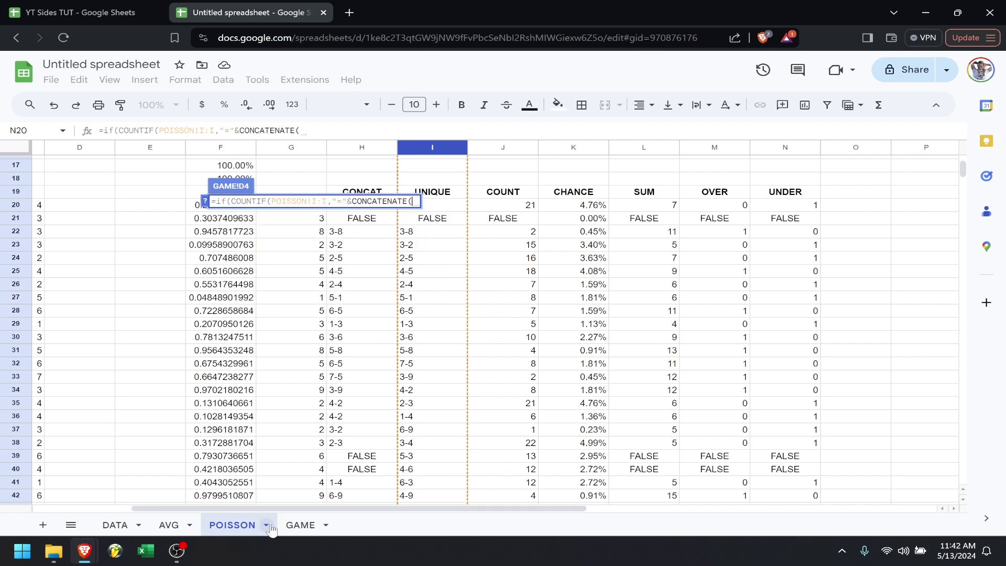
click(297, 524)
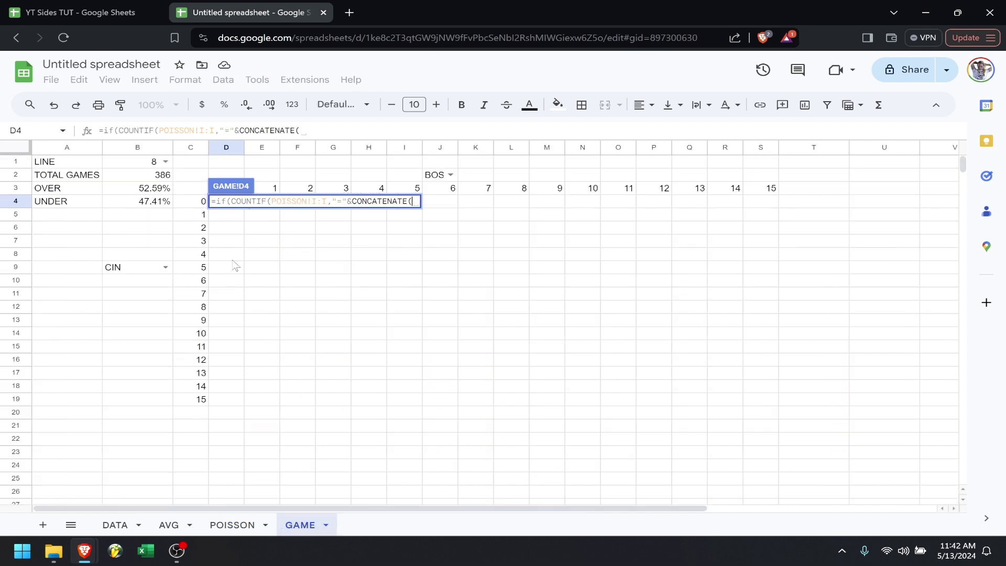
scroll(234, 264, down, 1)
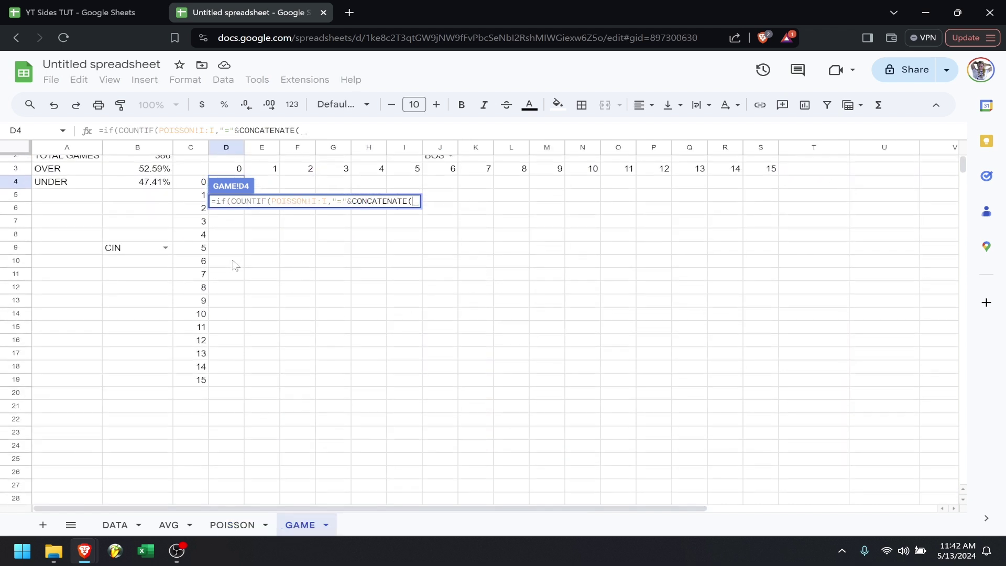
click(234, 171)
text(,)
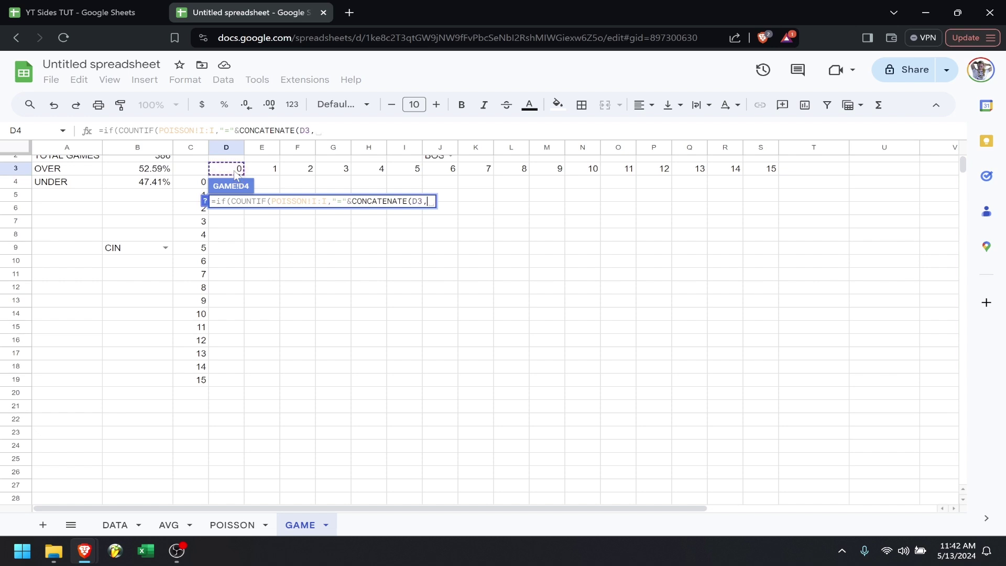
text("-",)
click(194, 184)
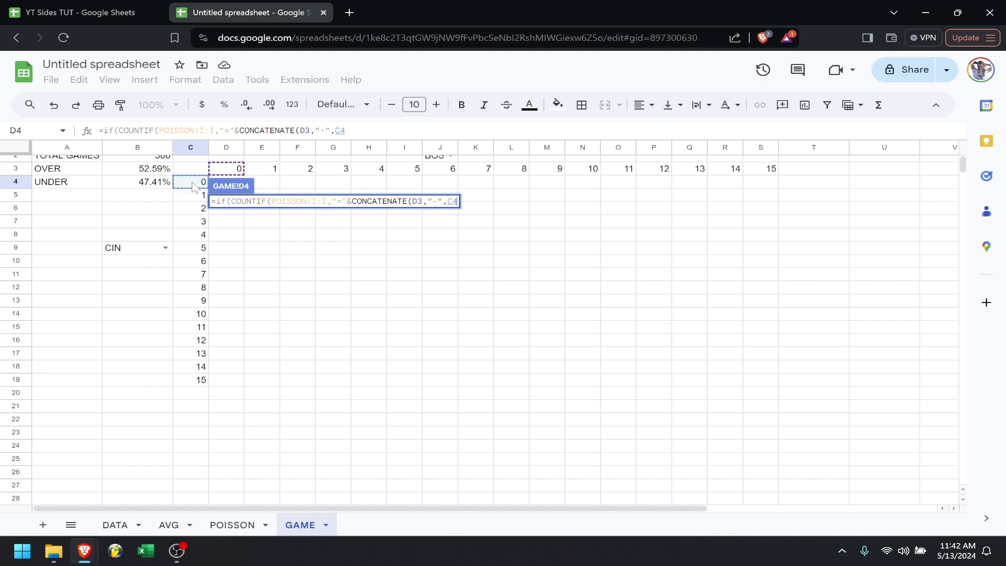
text()))
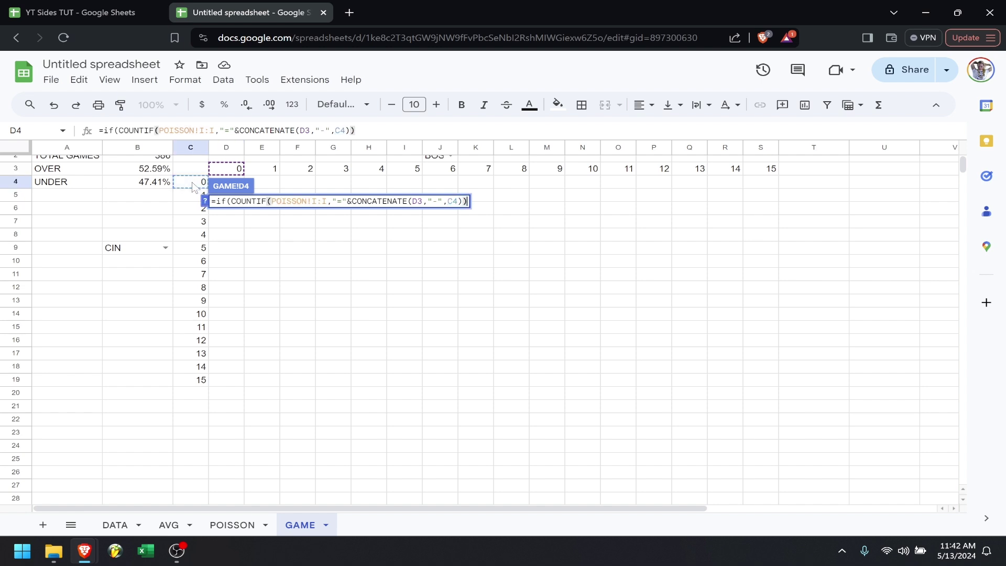
- Anchor the references in D4's COUNTIF so they read POISSON!$I:$I, D$3 and $C4
click(313, 202)
text($)
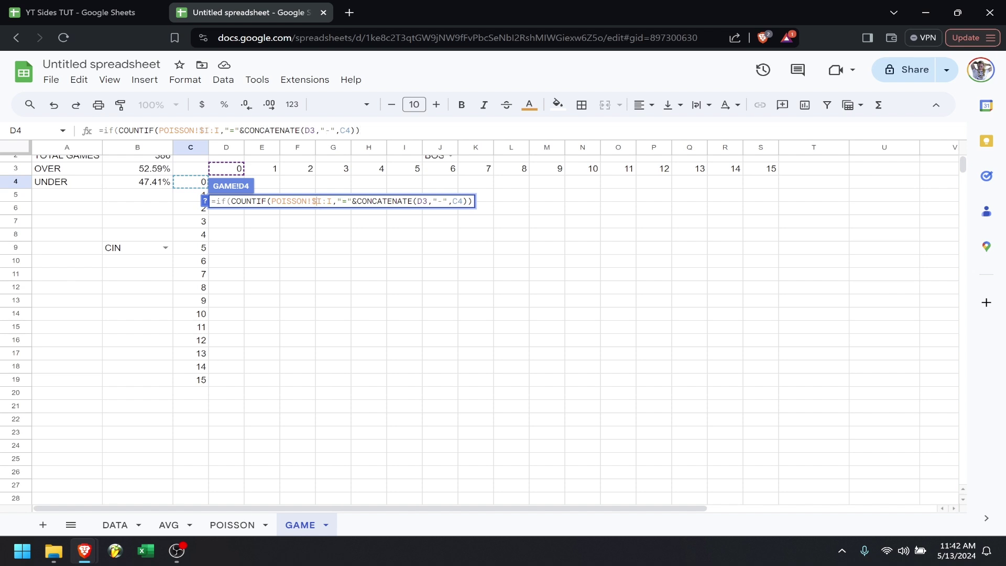
click(329, 201)
text($)
click(372, 202)
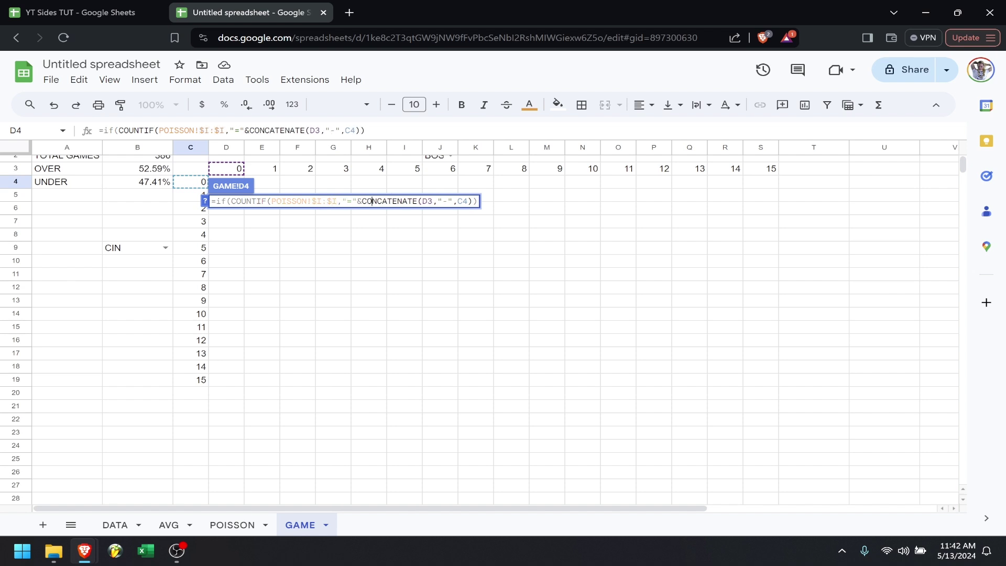
key(Right)
key(Right)
text($)
key(Right)
key(Right)
key(Right)
key(Right)
key(Right)
key(Right)
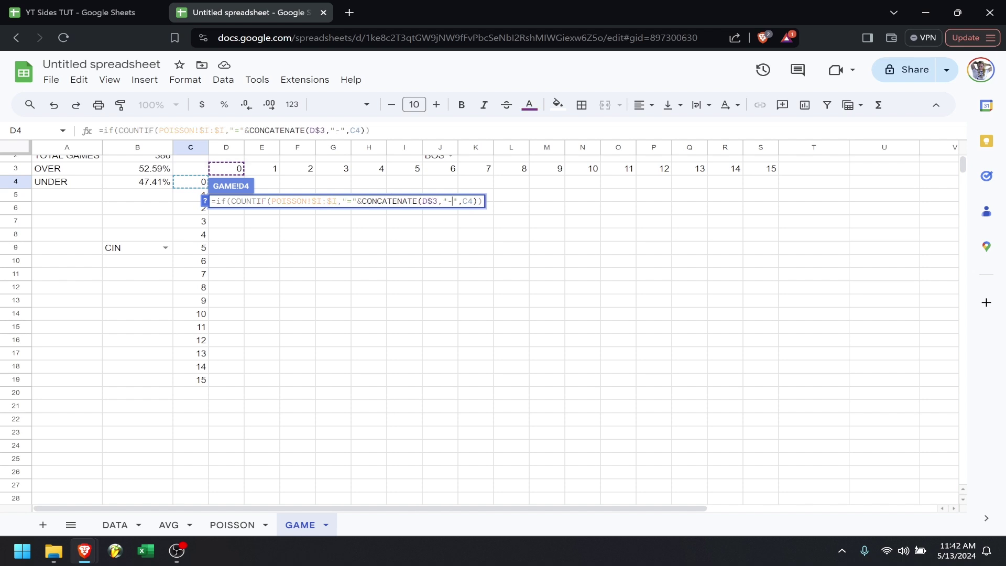
text($)
key(Right)
key(Right)
- Add the true branch of the IF in D4, starting with VLOOKUP(CONCATENATE(D3,"-",C4), as the search key
text(,)
text(vlo)
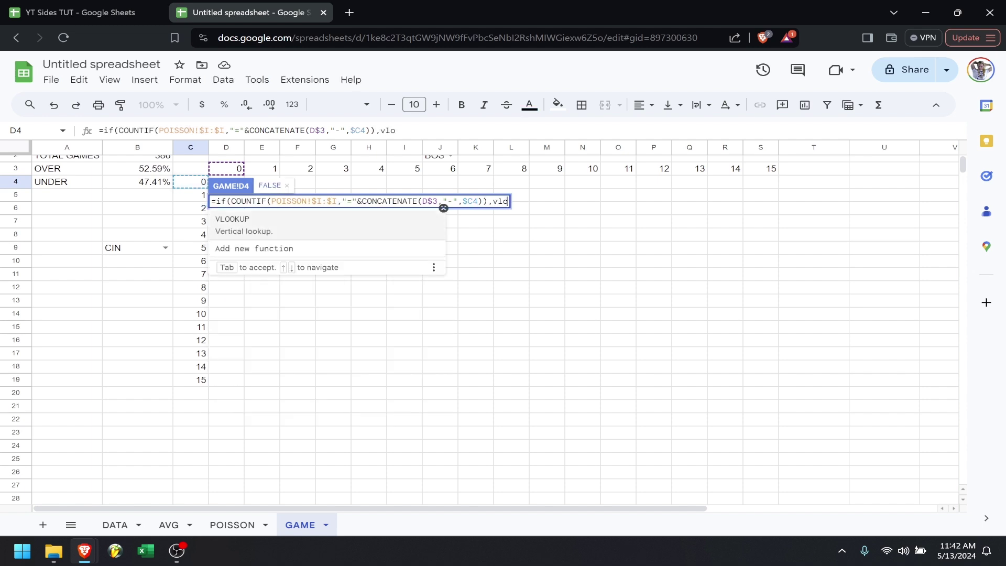
key(Tab)
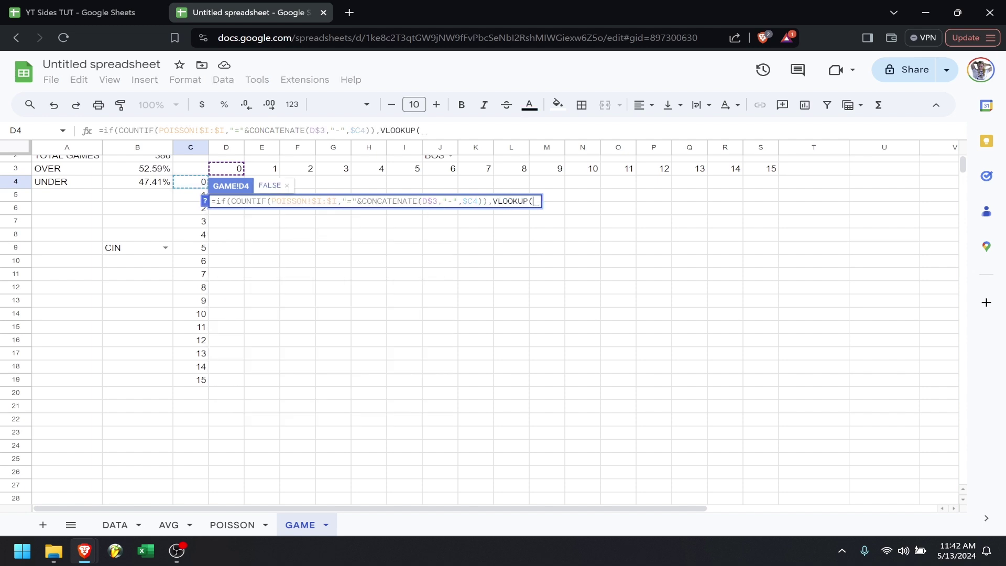
text(conca)
key(Down)
key(Tab)
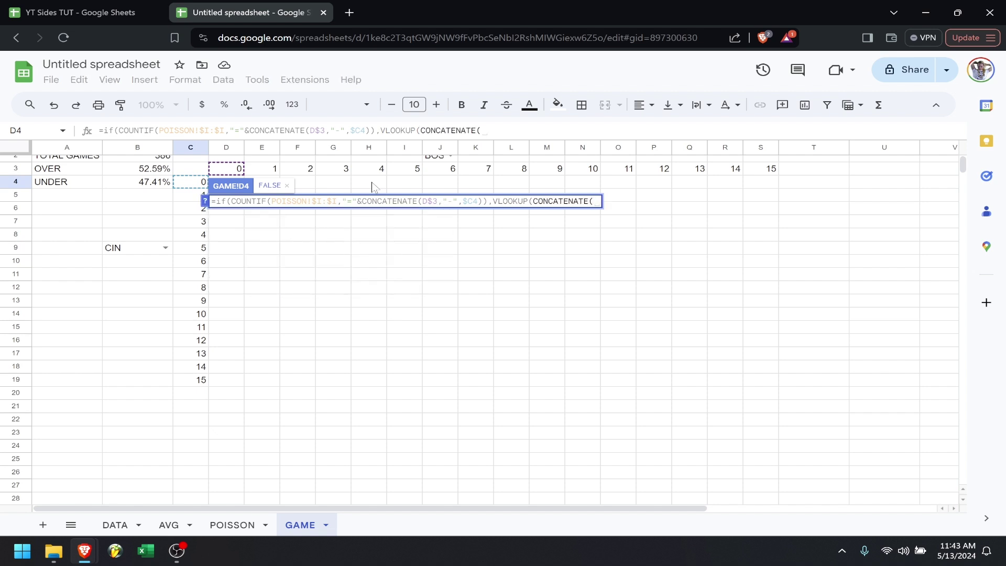
click(231, 172)
text(,"-)
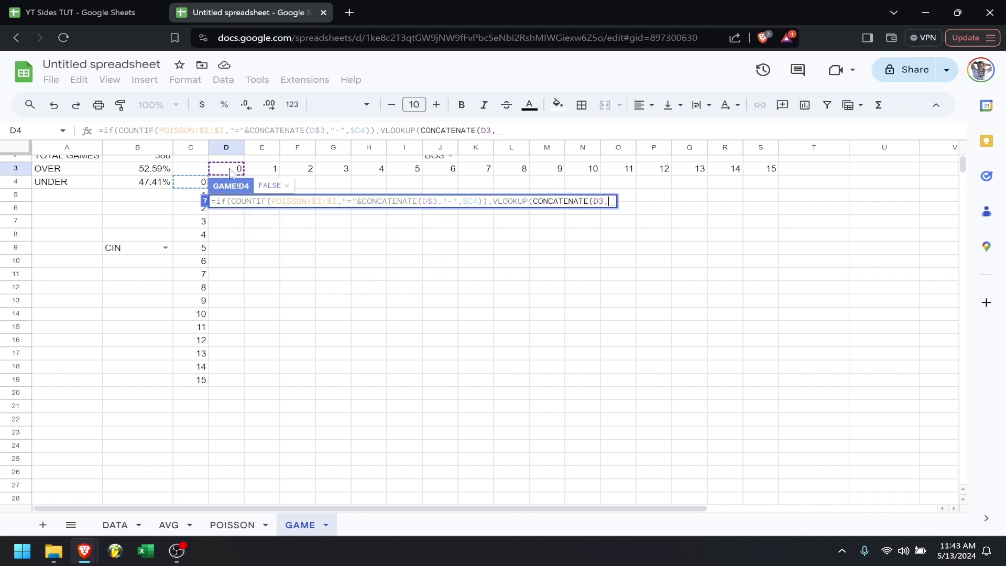
text(",)
click(190, 184)
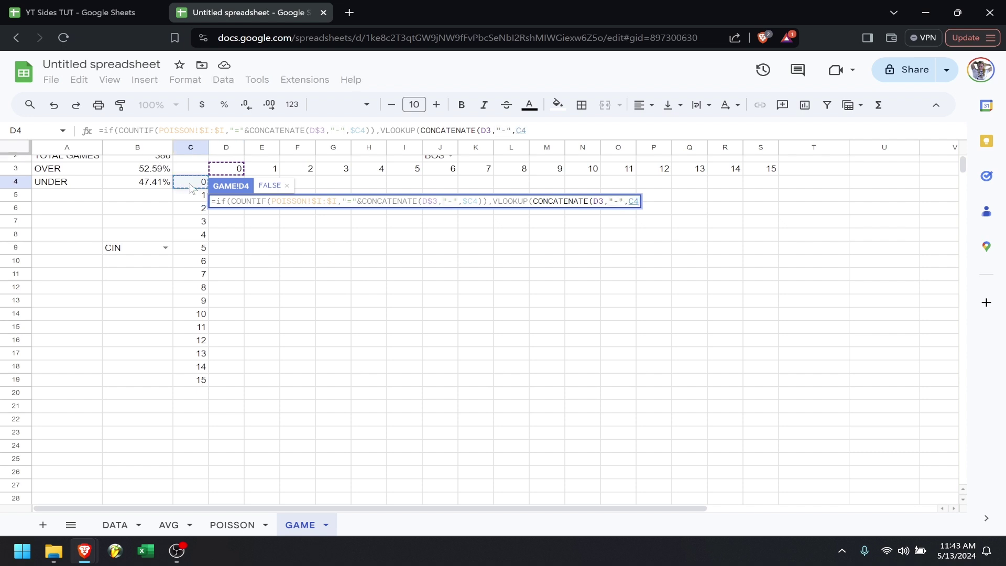
text(),)
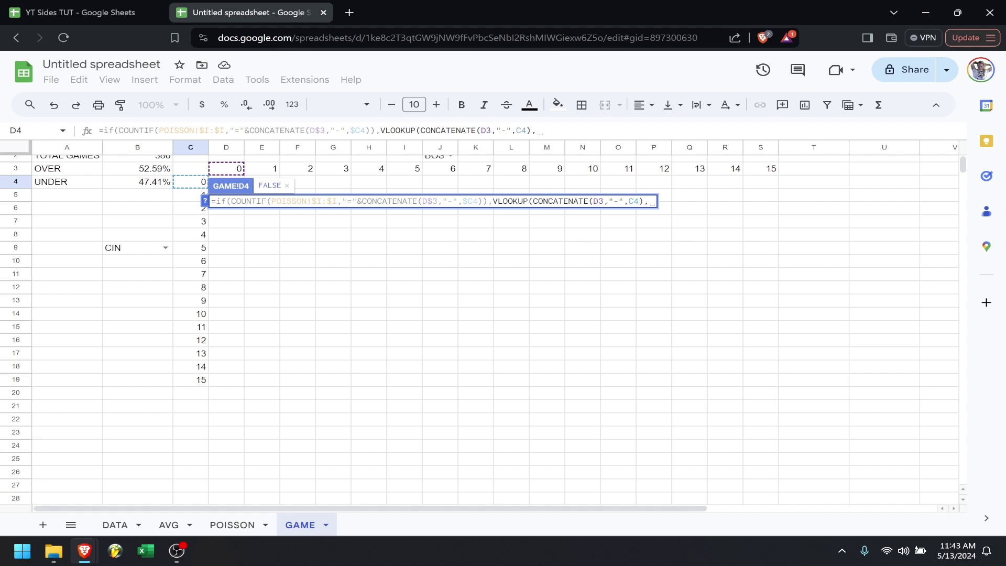
- Anchor the VLOOKUP search key references in D4 as D$3 and $C4
click(598, 201)
text($)
key(Right)
key(Right)
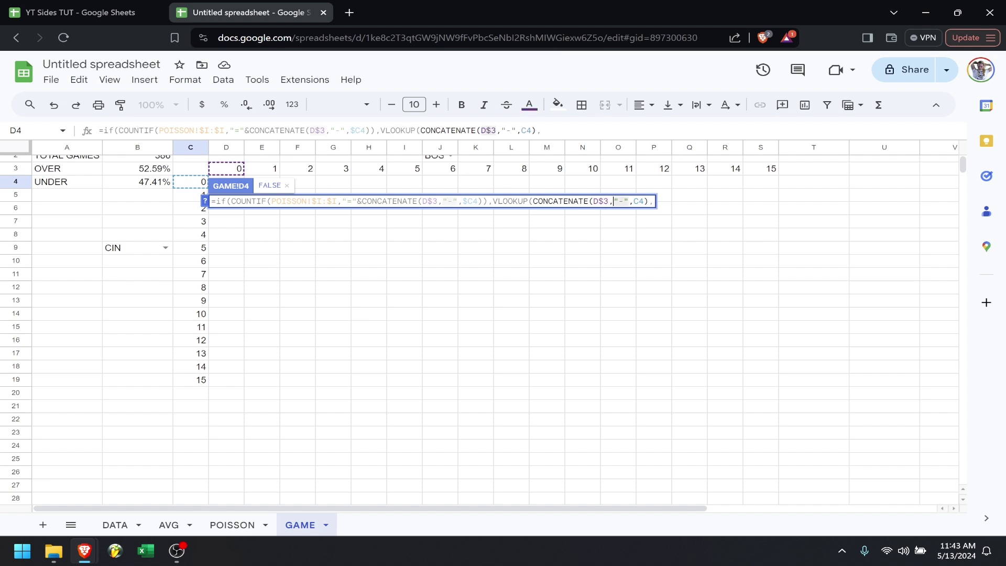
key(Right)
text($)
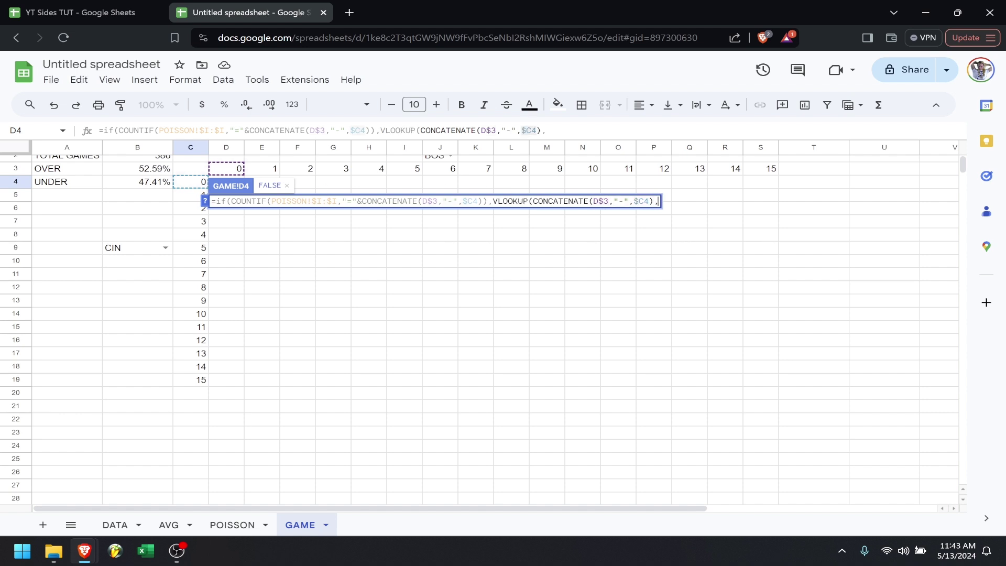
click(232, 524)
click(300, 524)
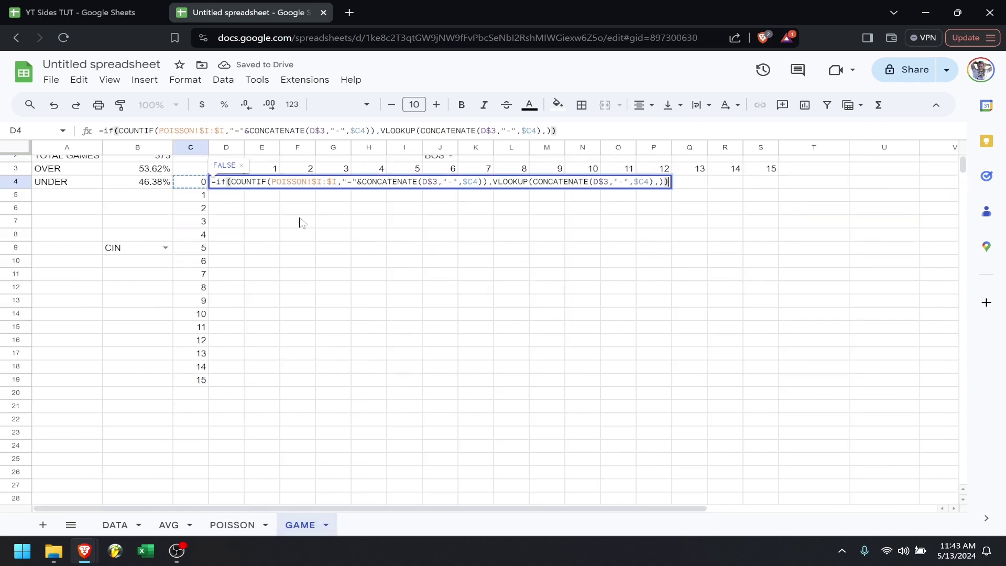
key(BackSpace)
key(BackSpace)
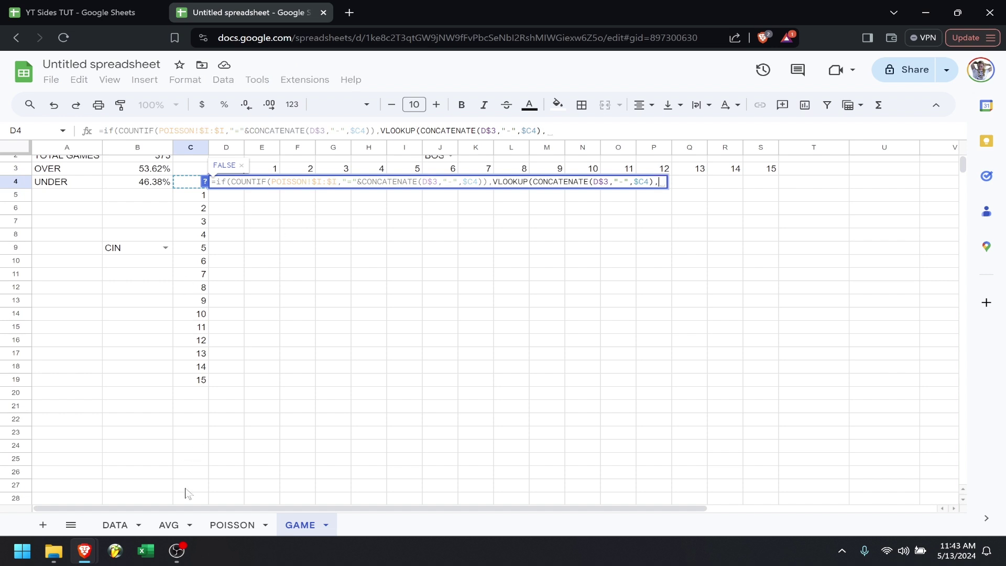
- Finish the VLOOKUP in D4 with range POISSON!I:K, index 3 and exact match 0, and set the IF's false value to 0
click(233, 524)
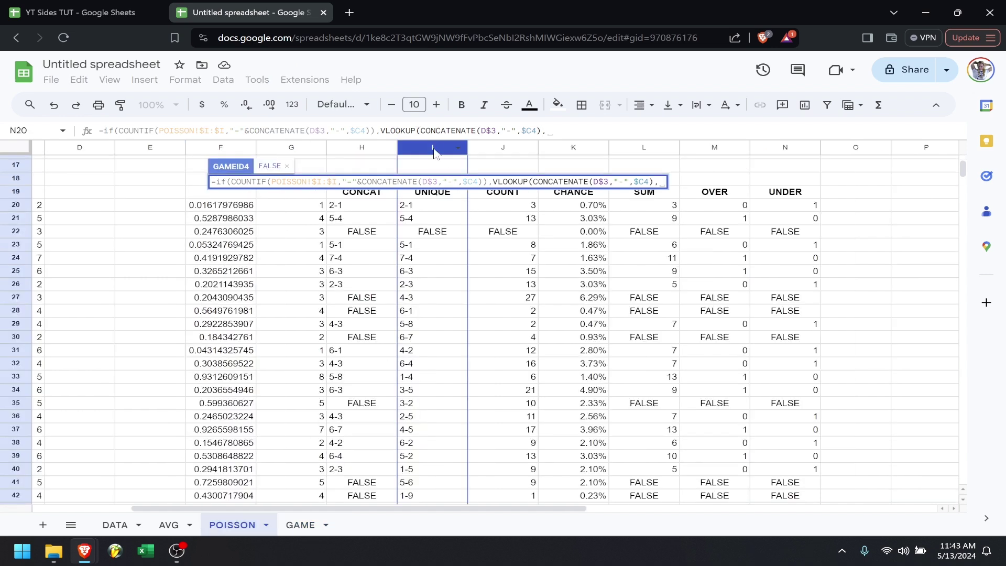
click(434, 152)
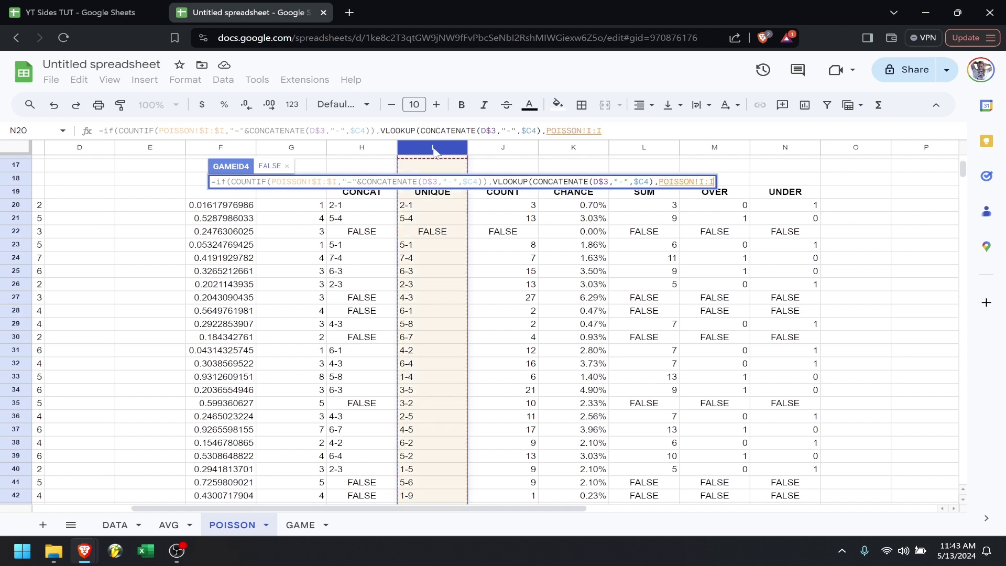
shift+click(571, 151)
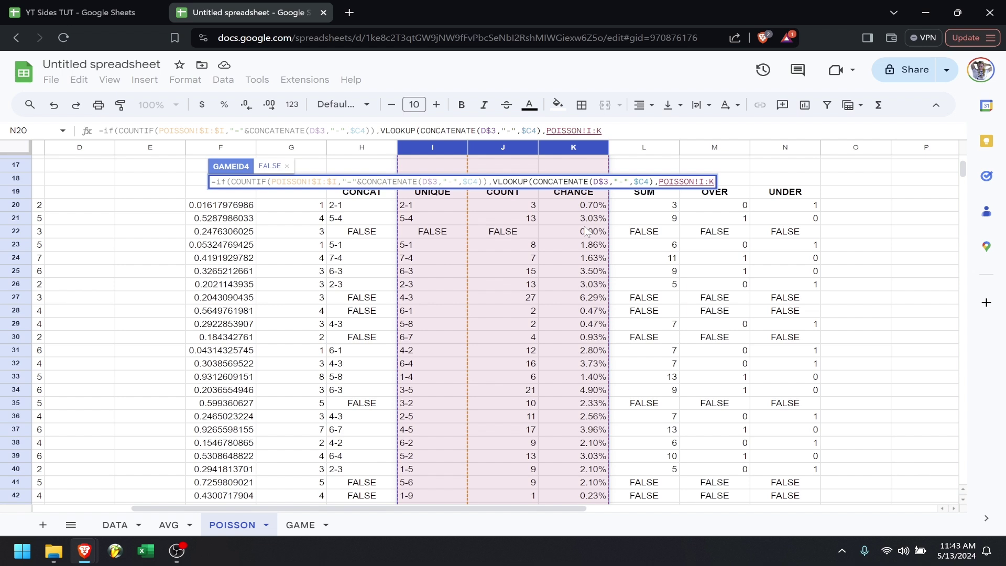
text(,3)
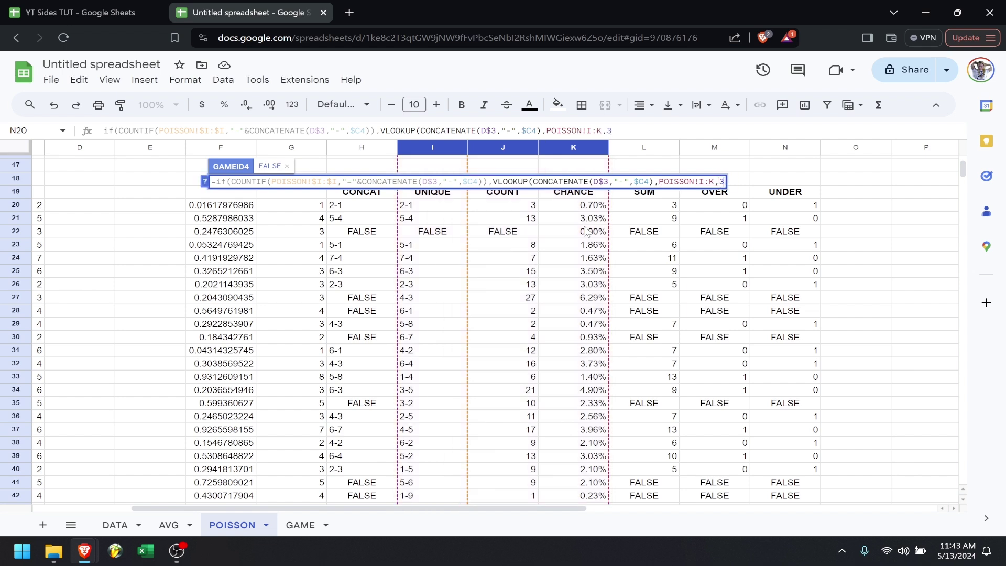
text(,0))
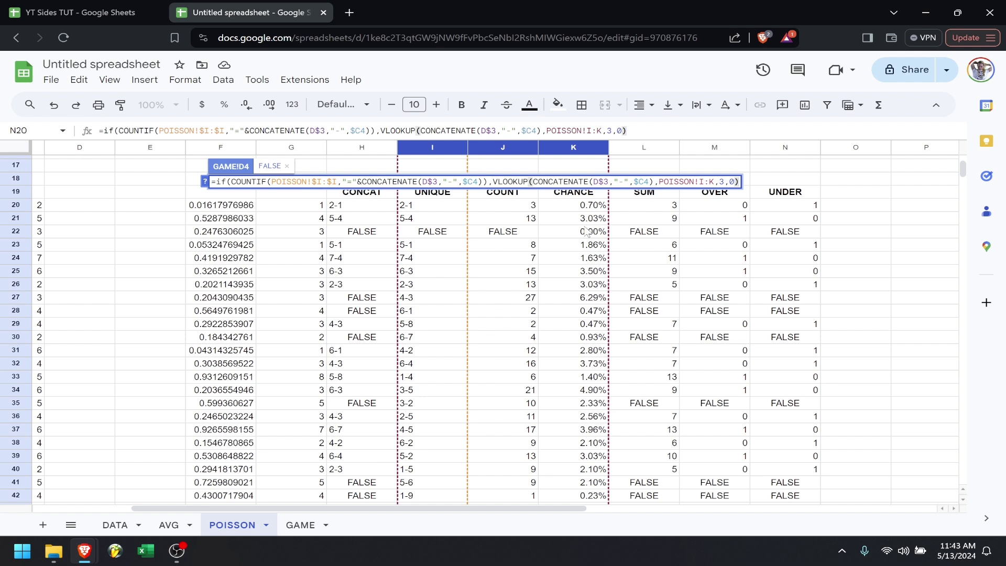
text(,0))
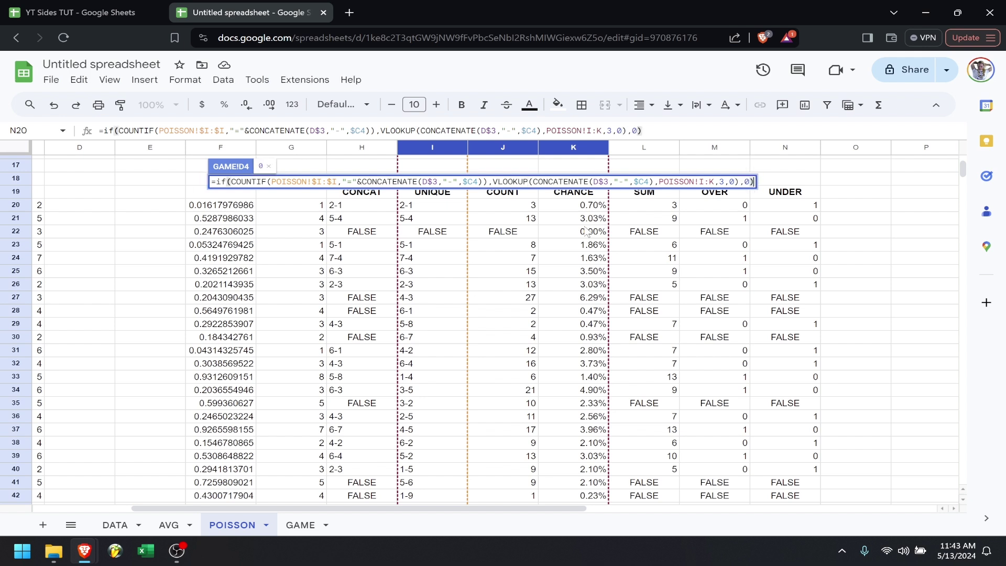
- Anchor the lookup range as POISSON!$I:$K, enter the D4 formula and fill it across the score grid D4:S19
click(701, 182)
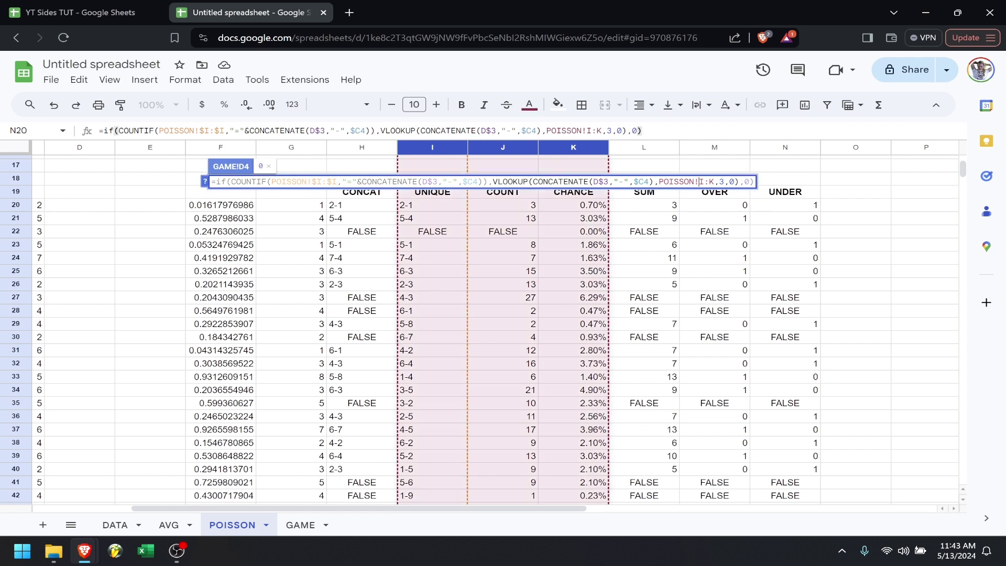
text($)
click(716, 182)
text($)
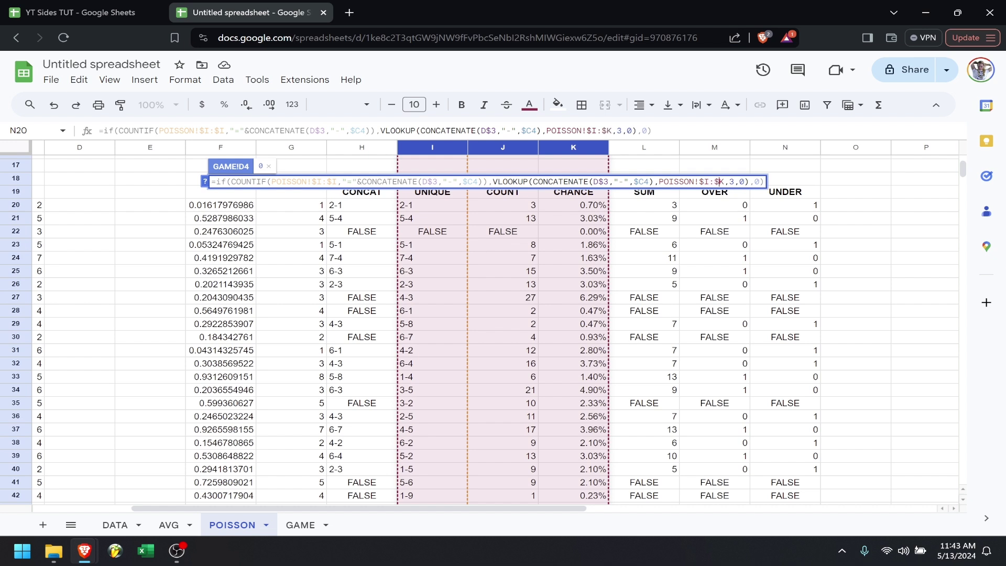
key(Return)
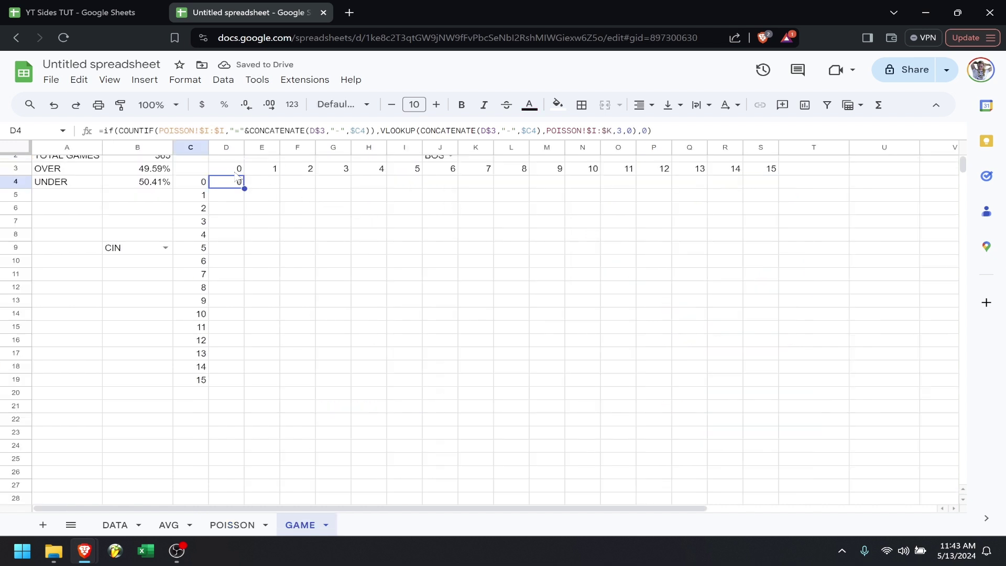
drag(250, 188, 777, 383)
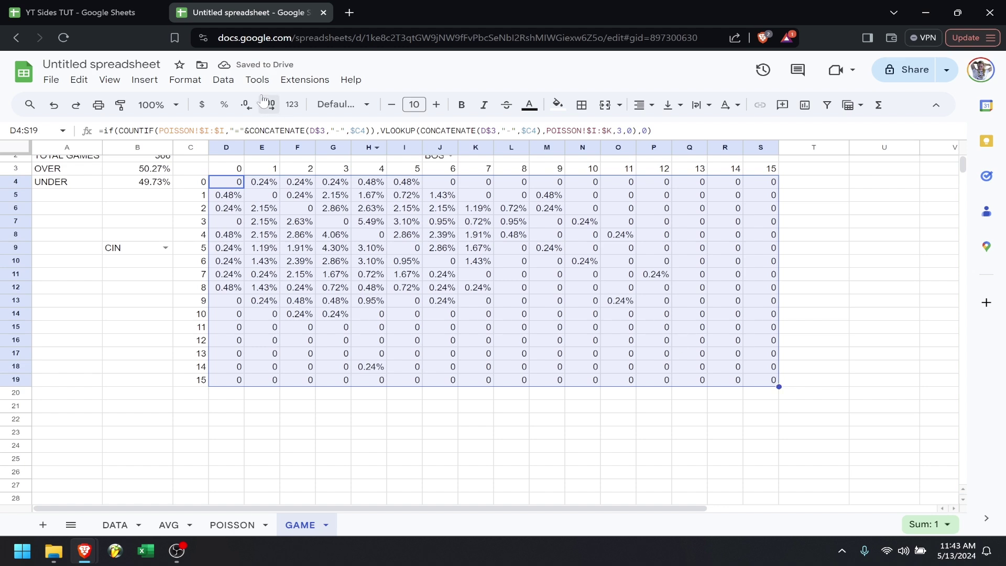
- Add a color scale conditional formatting rule to D4:S19 using the green to yellow to red preset
click(185, 80)
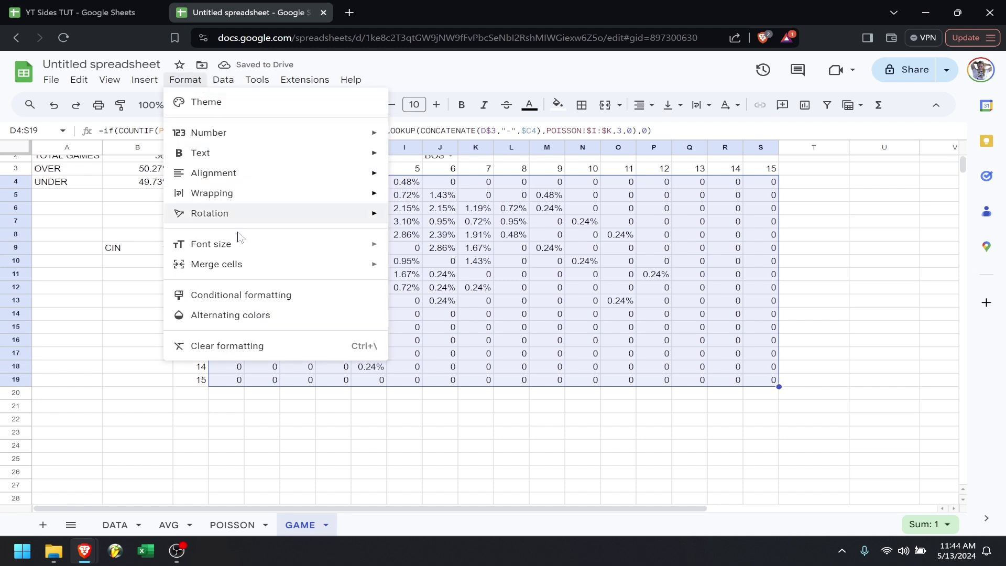
click(241, 295)
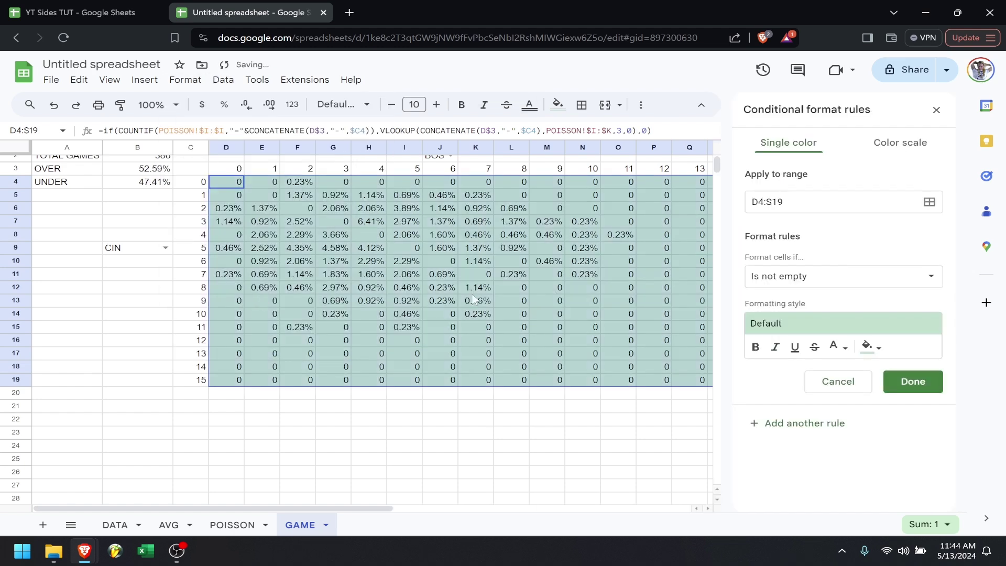
click(897, 146)
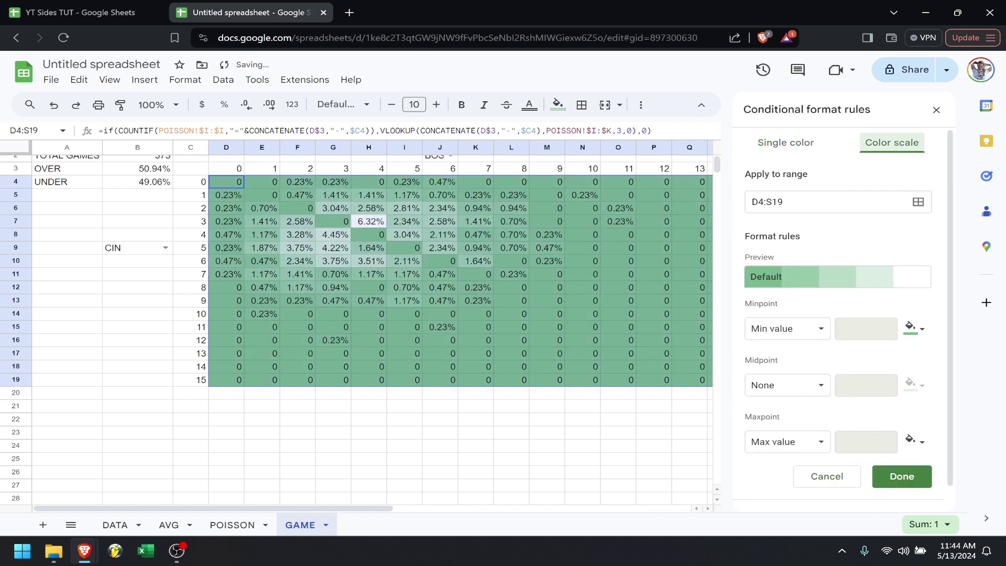
click(872, 285)
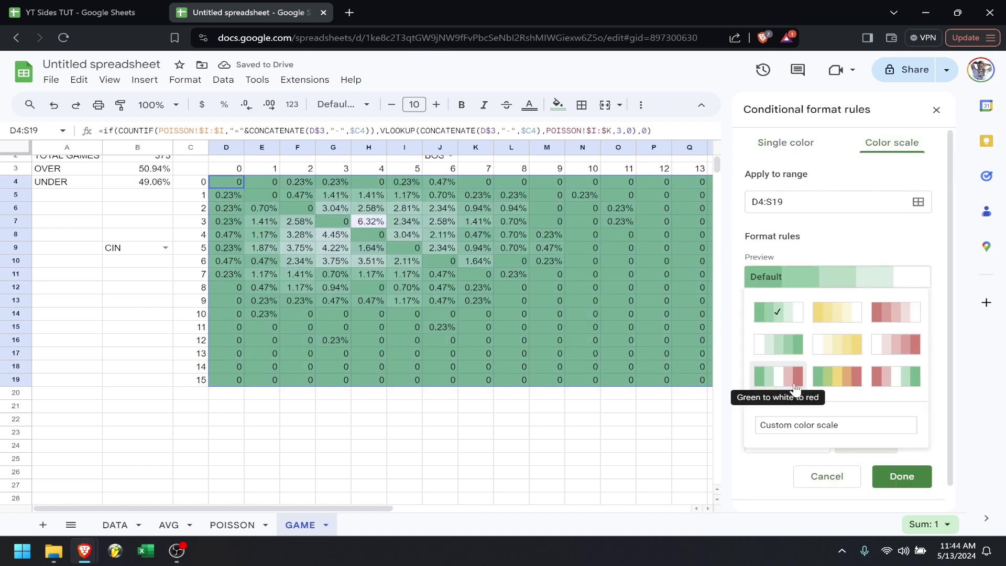
click(843, 377)
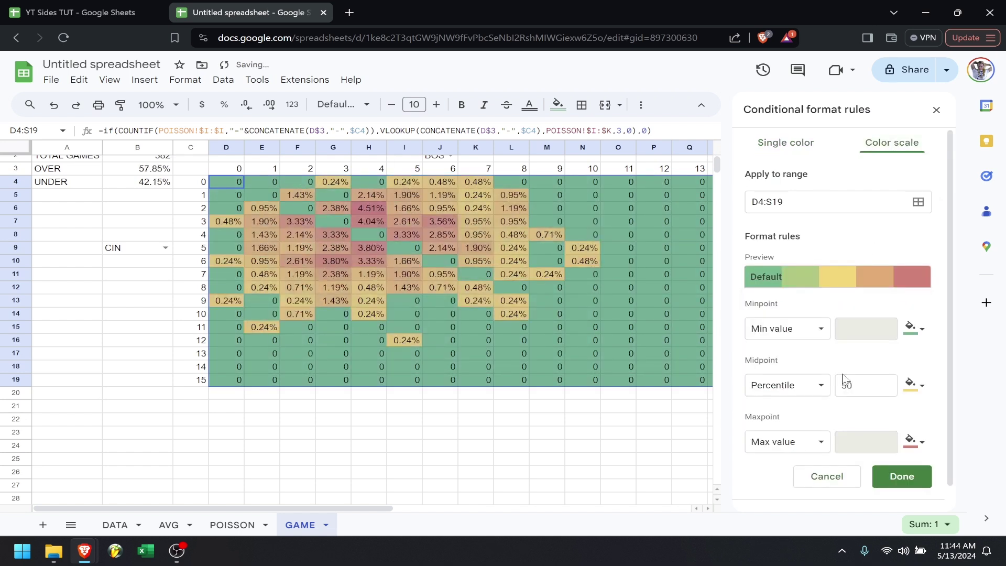
- Change the color scale's minpoint color to white and its maxpoint color to the custom green
click(920, 335)
click(911, 351)
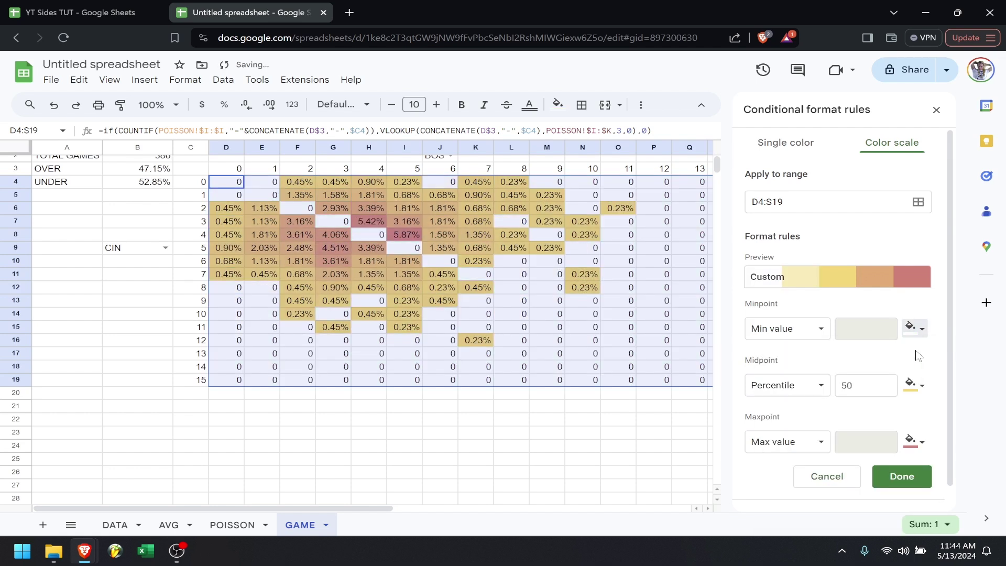
click(914, 445)
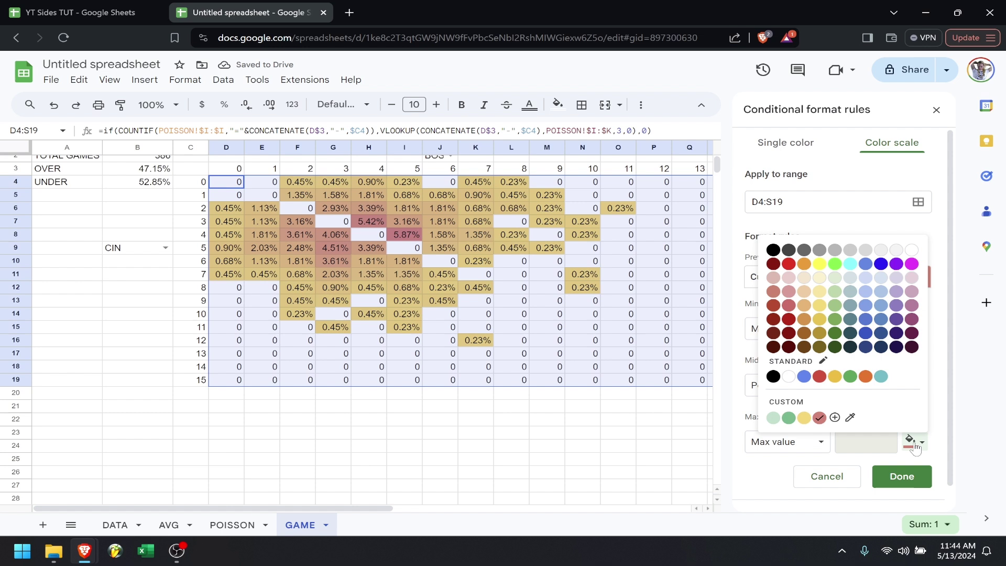
click(788, 417)
- Replace the color scale's midpoint percentile with a higher value, then apply the rule and leave conditional formatting
double_click(857, 386)
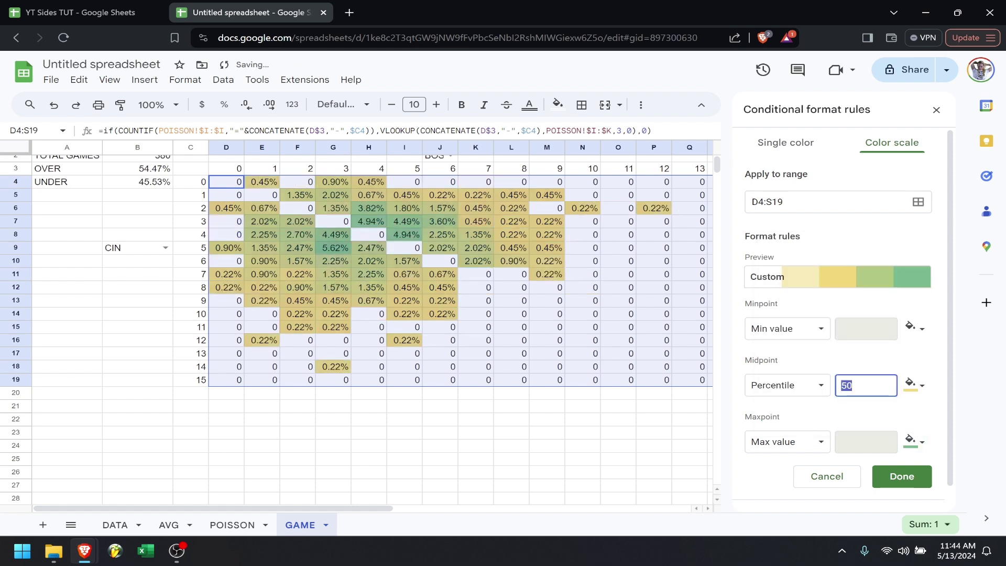
key(BackSpace)
text(9)
click(912, 478)
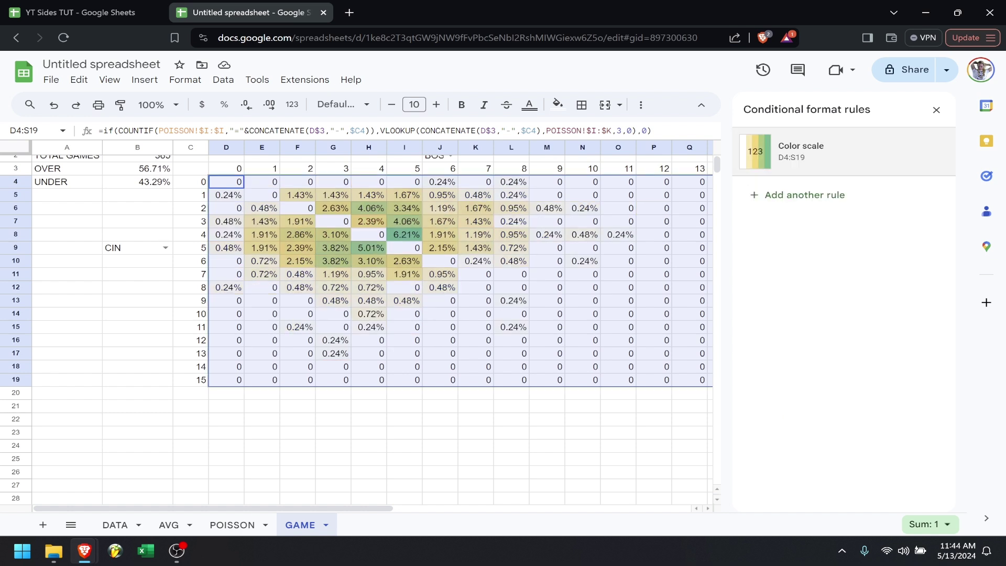
click(936, 109)
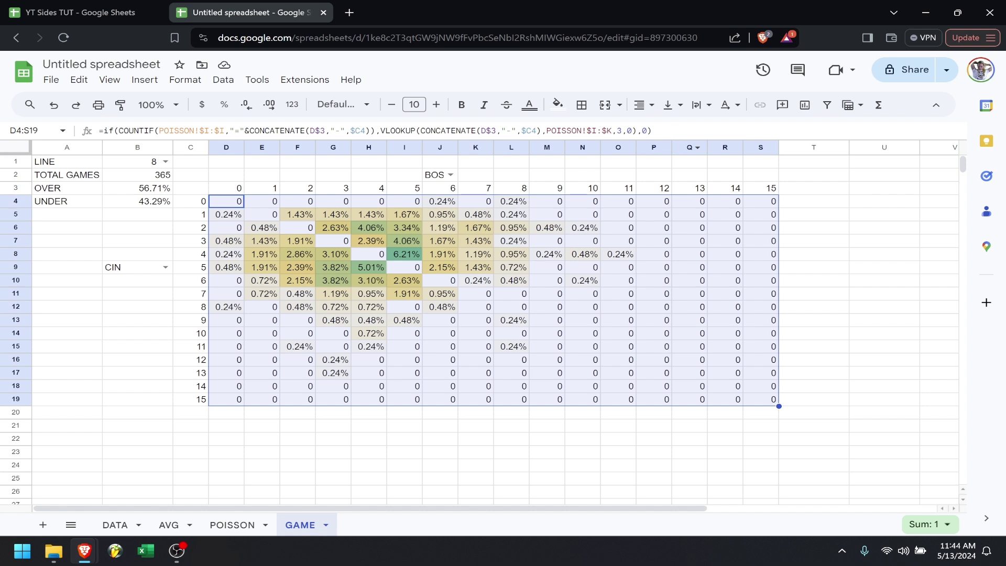
- Start a SUM formula in K2 beside BOS with the ranges E4:S4 and F5:S5
click(466, 176)
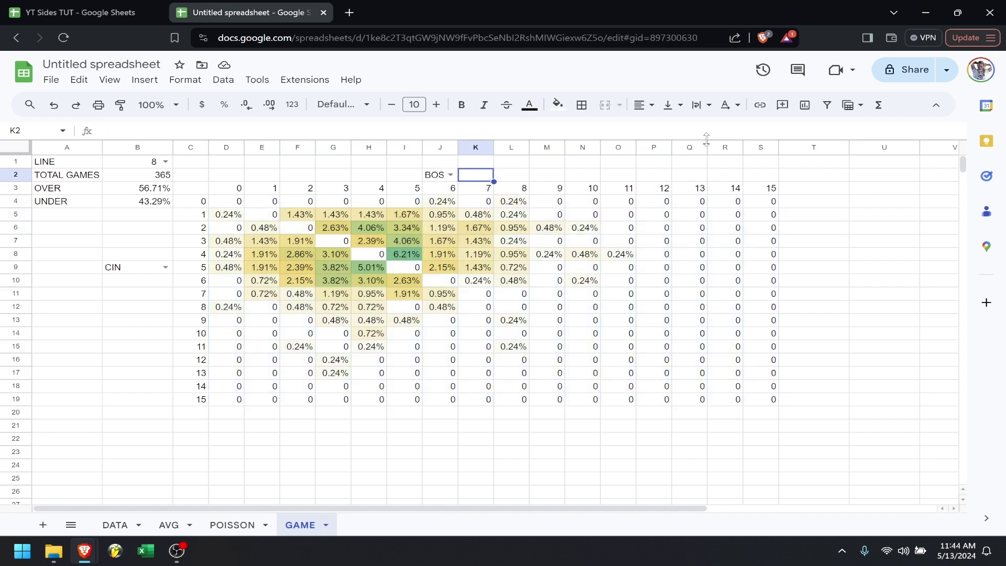
text(=sum()
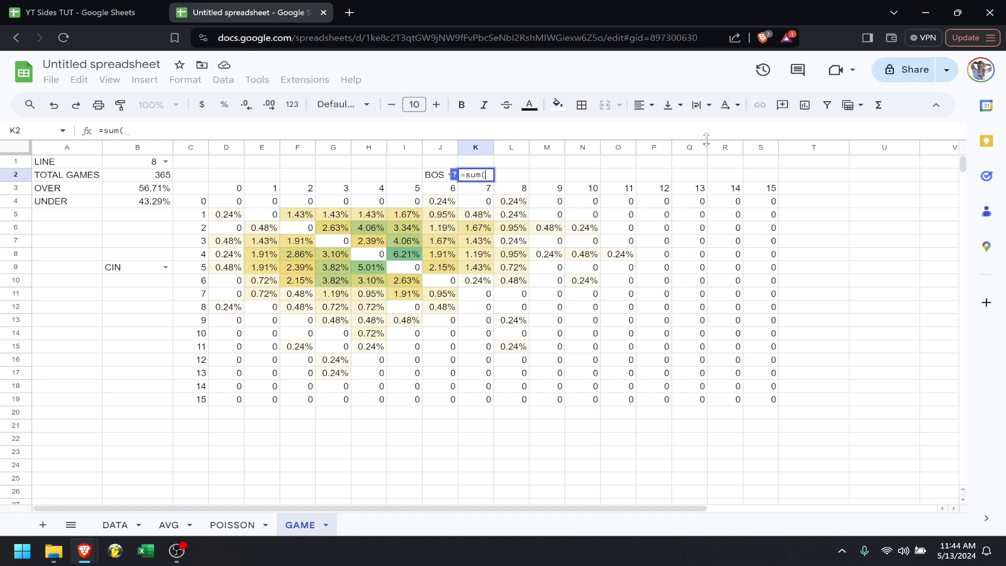
click(276, 206)
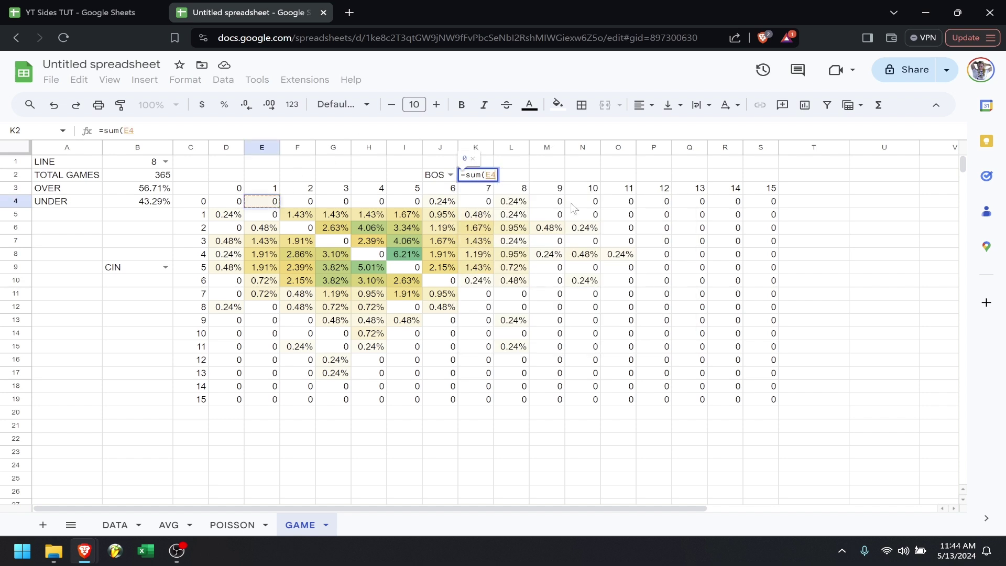
shift+click(760, 206)
text(,)
click(766, 215)
shift+click(311, 219)
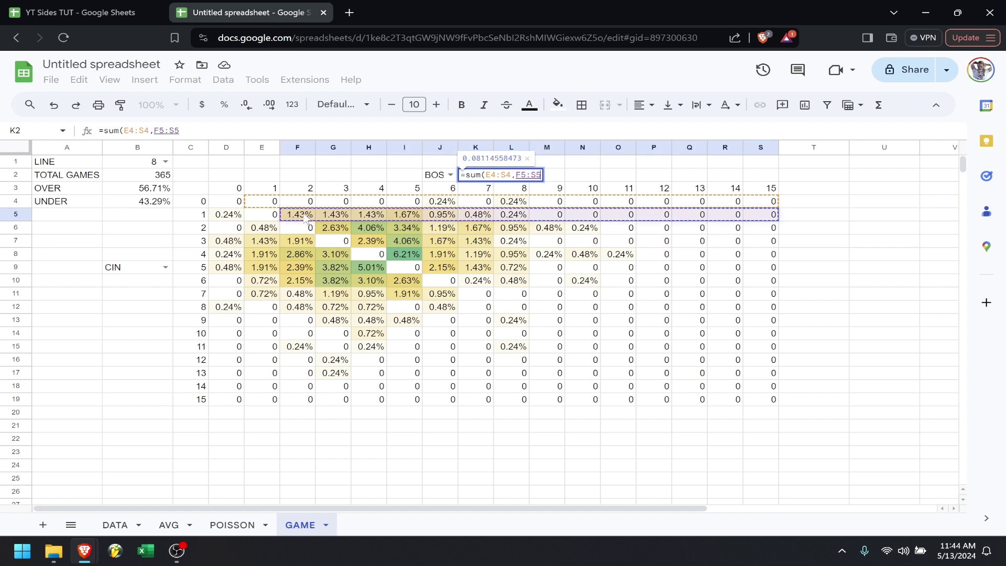
- Add the ranges G6:S6 and H7:S7 to the SUM in K2
text(,)
click(322, 226)
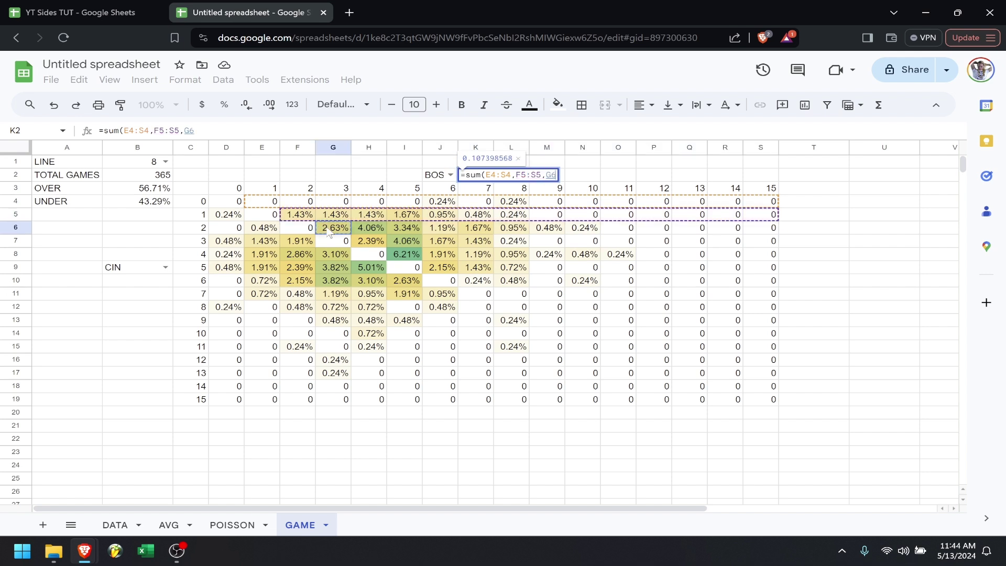
shift+click(773, 228)
text(,)
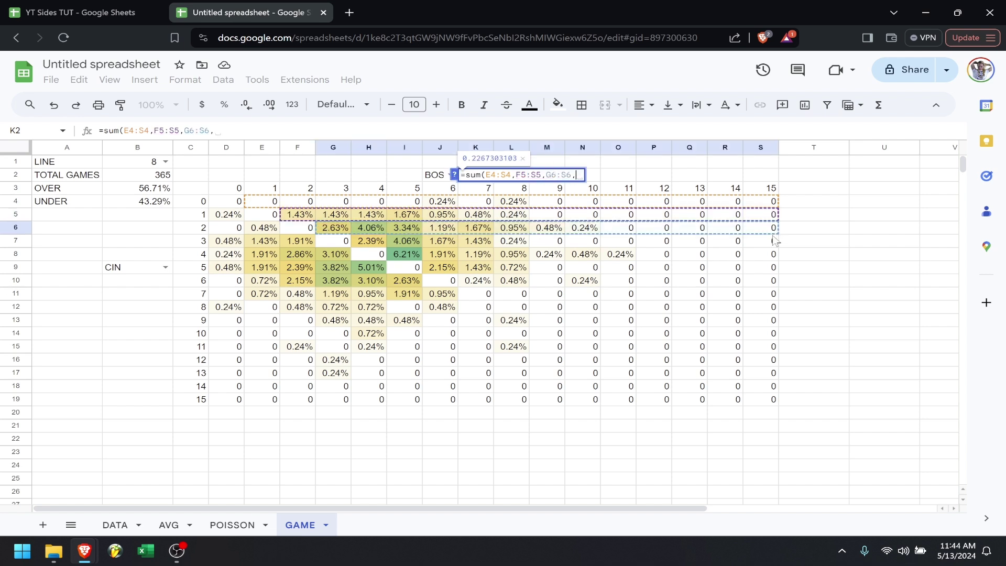
click(772, 240)
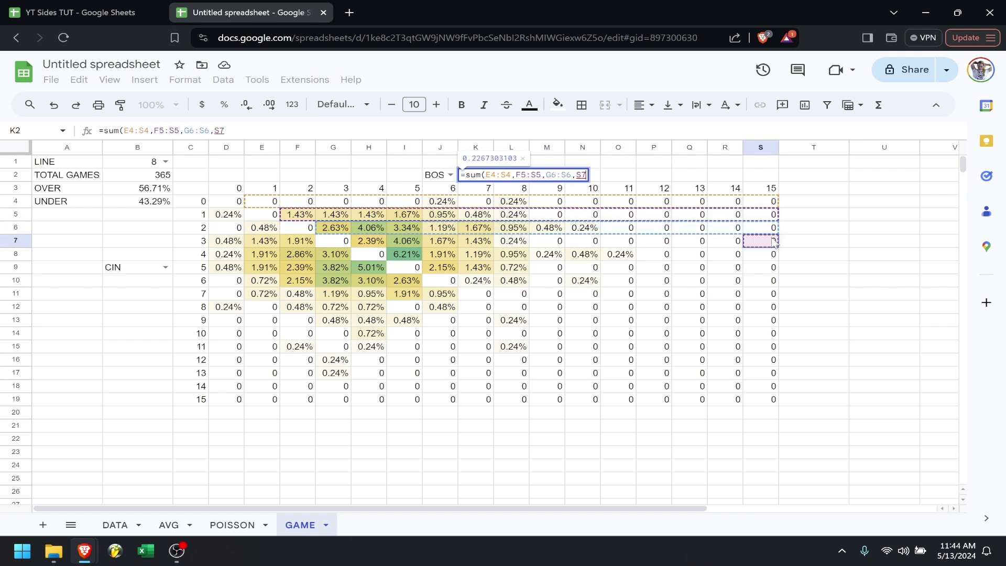
shift+click(374, 242)
text(,)
- Add the ranges I8:S8 and J9:S9 to the SUM in K2 and begin the next range at K10
click(408, 257)
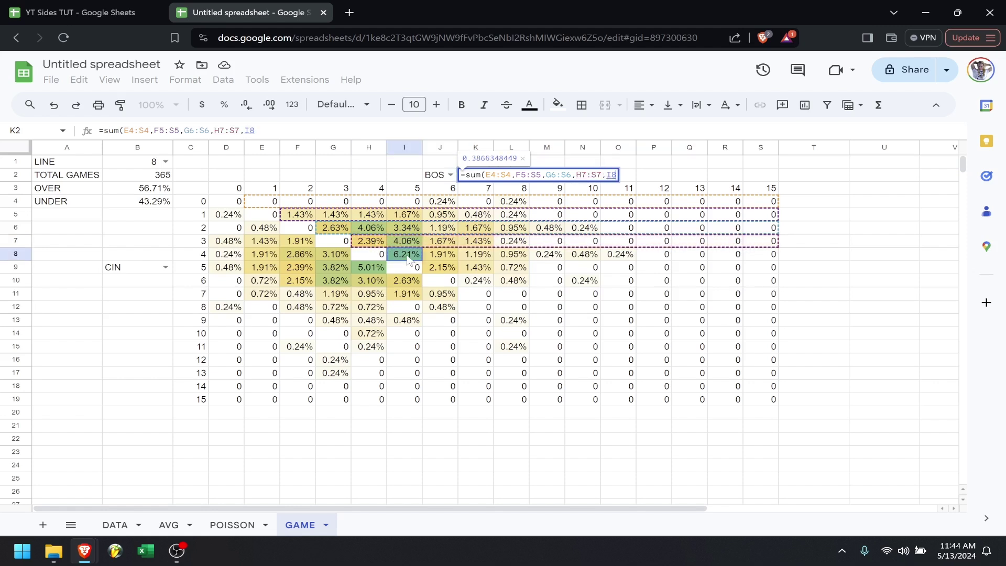
shift+click(771, 256)
text(,)
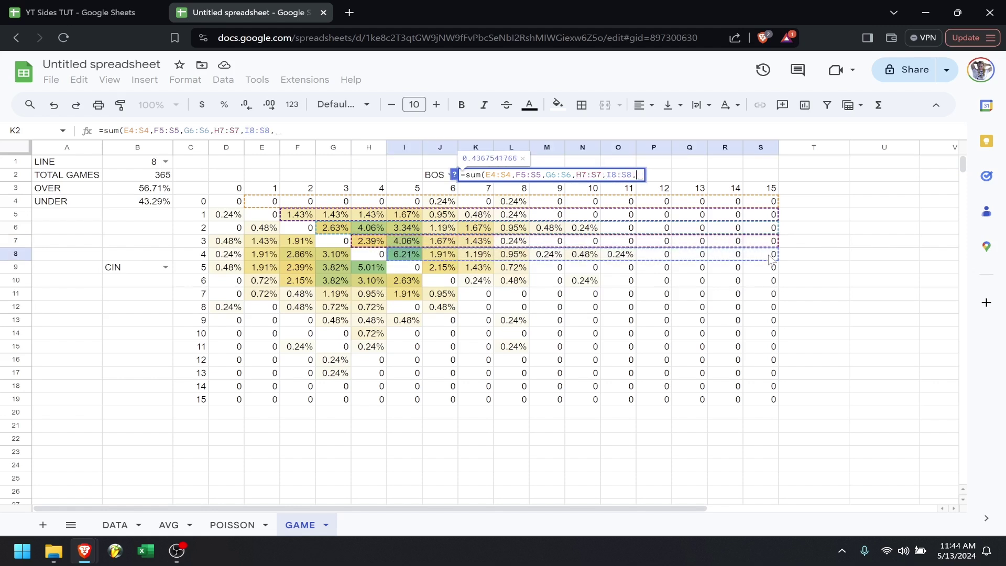
click(772, 268)
shift+click(441, 271)
text(,)
click(468, 281)
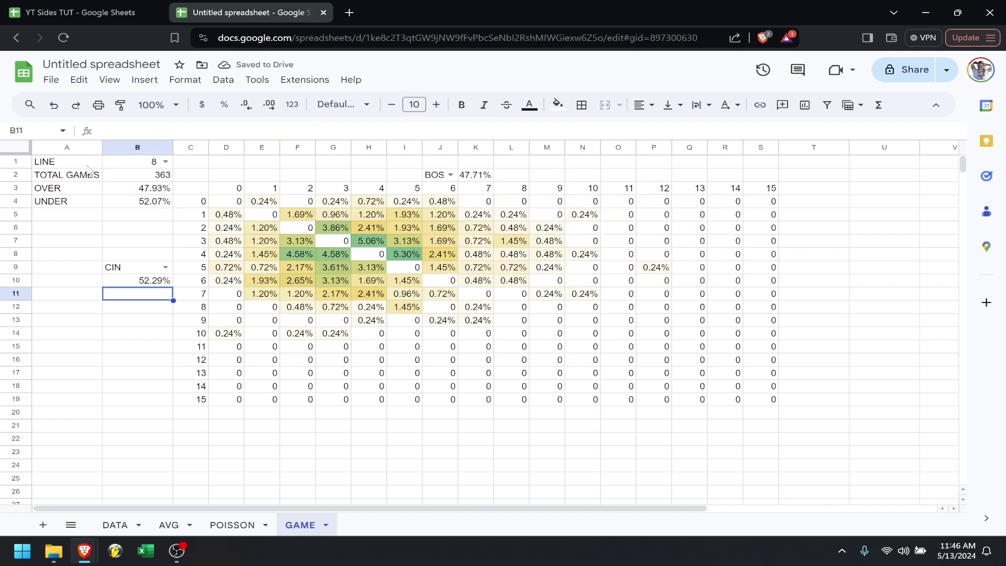
- Make the LINE, TOTAL GAMES, OVER and UNDER labels in A1:A4 bold
click(150, 284)
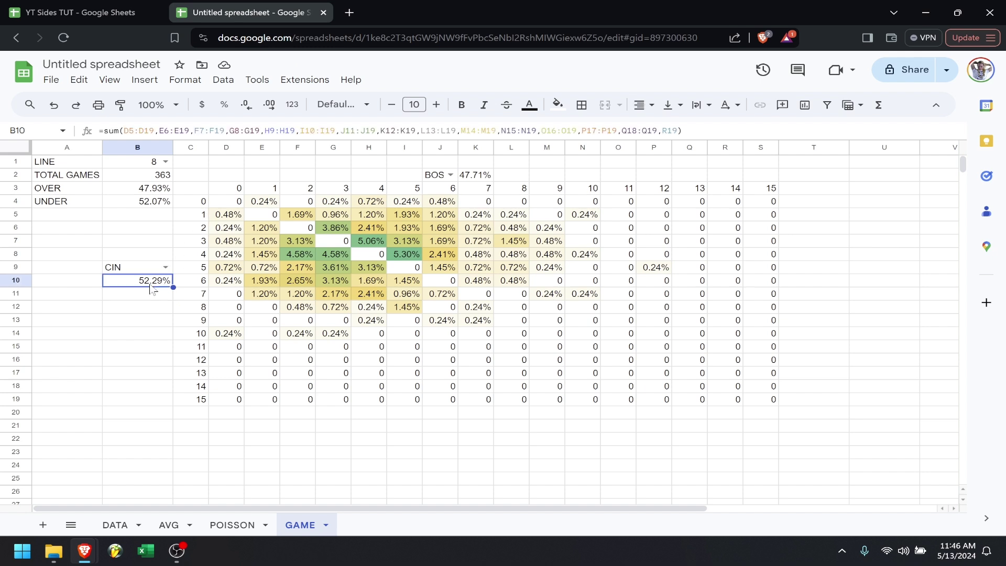
click(87, 162)
shift+click(84, 204)
click(468, 106)
- Left-align the line, total games, over and under values in B1:B4
click(132, 165)
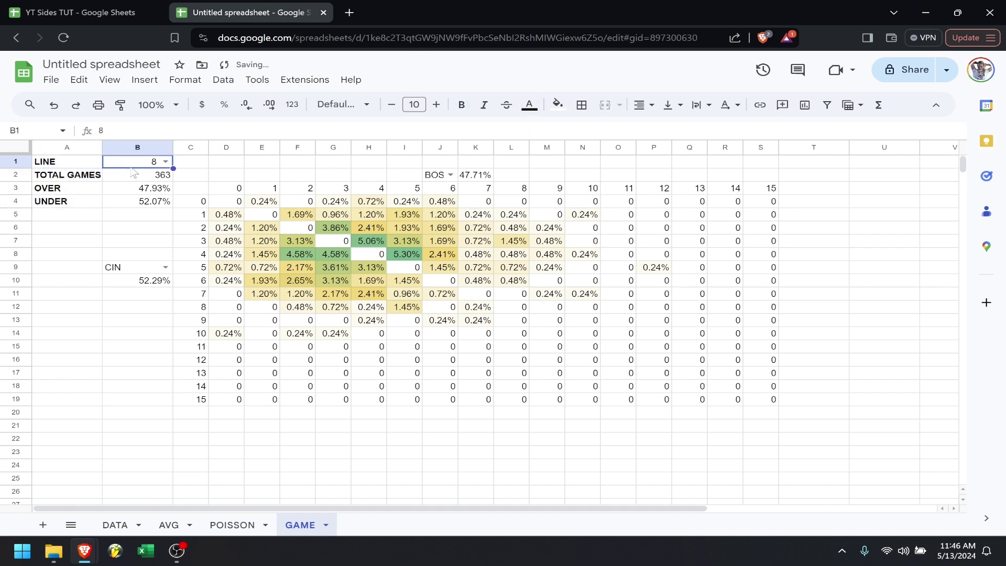
shift+click(139, 207)
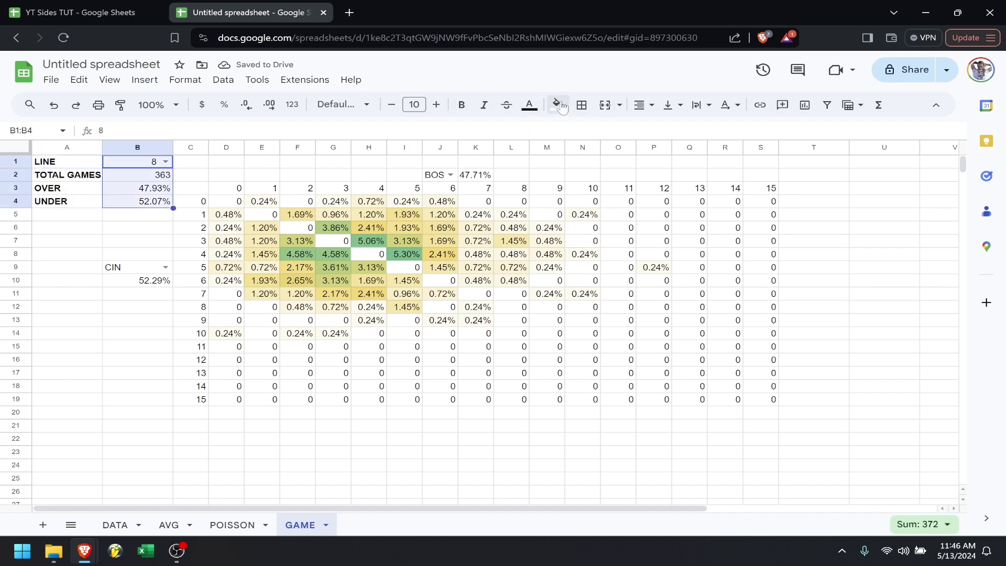
click(644, 104)
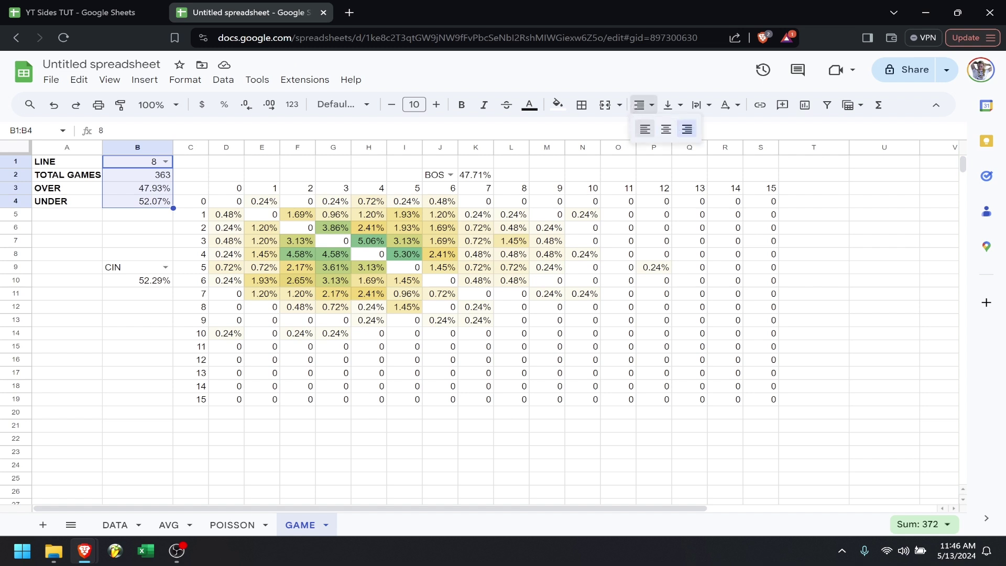
click(645, 130)
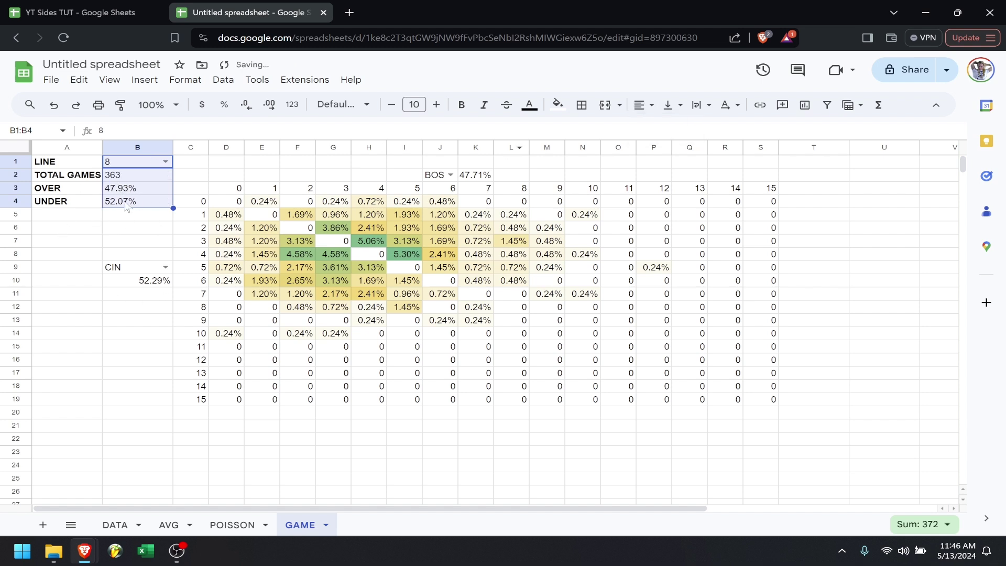
click(164, 162)
click(57, 231)
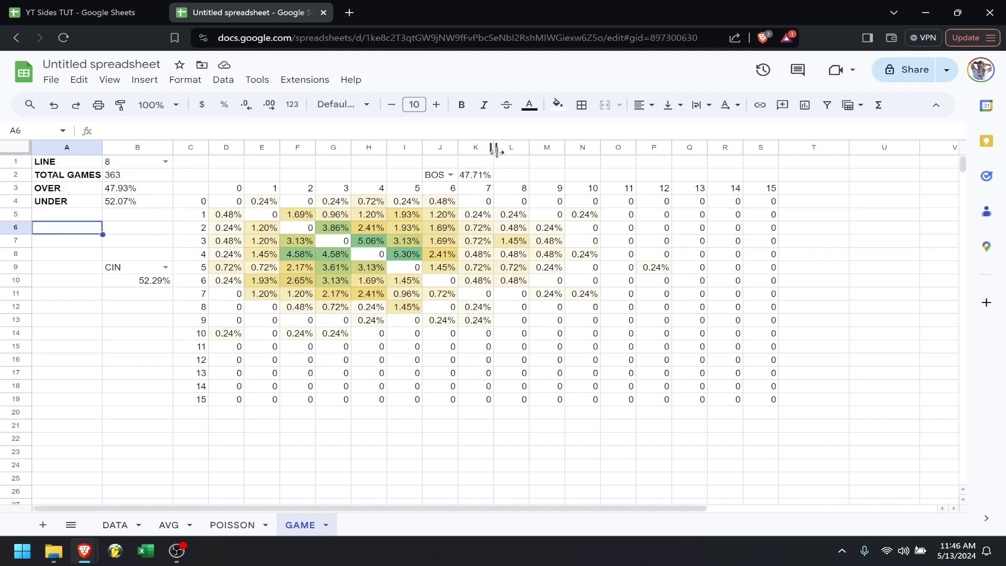
- Right-align the CIN team selector and its win percentage in B8:B10
click(128, 255)
key(shift+Down)
key(shift+Down)
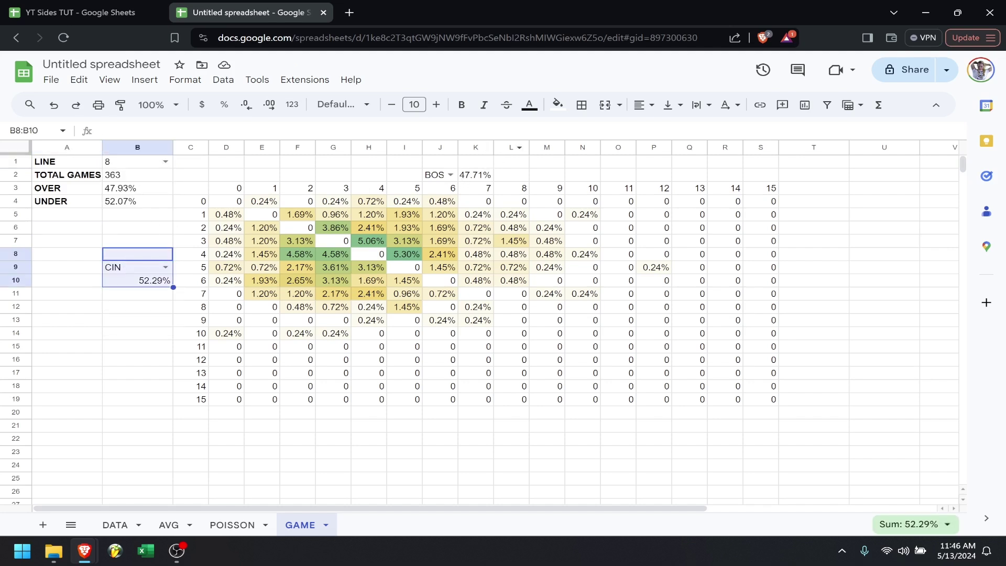
click(645, 104)
click(681, 130)
click(825, 233)
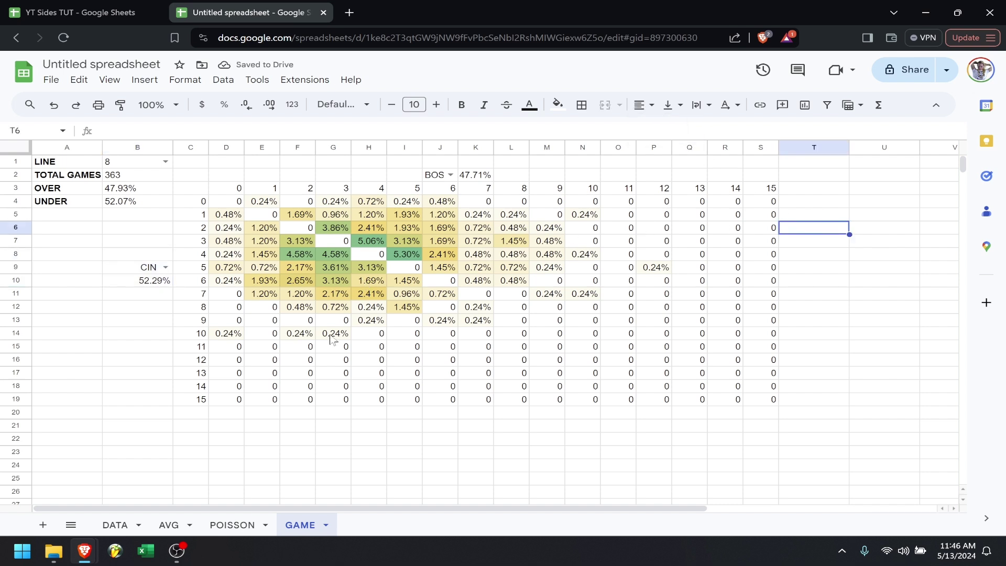
- Look through the simulated games on the POISSON sheet and return to GAME
click(218, 525)
scroll(223, 380, down, 20)
scroll(223, 380, up, 20)
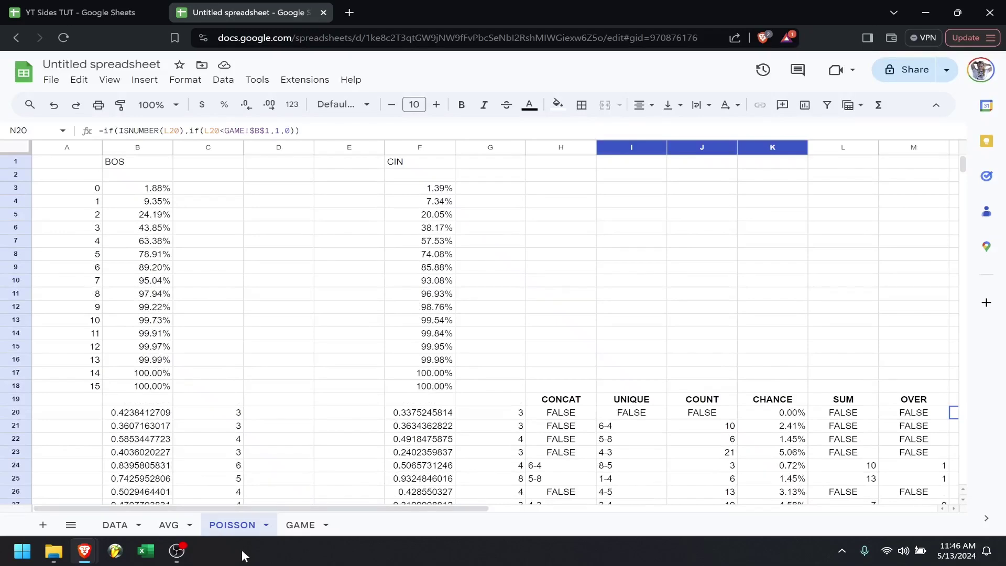
click(301, 525)
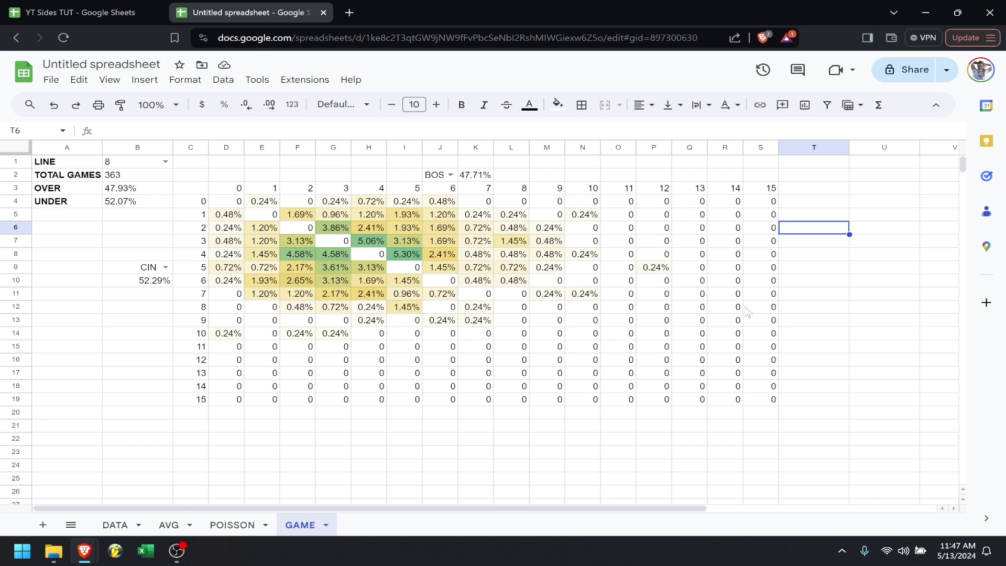
- Recalculate the random simulation several times by repeatedly clearing the empty cell A10, and watch the percentages
click(89, 295)
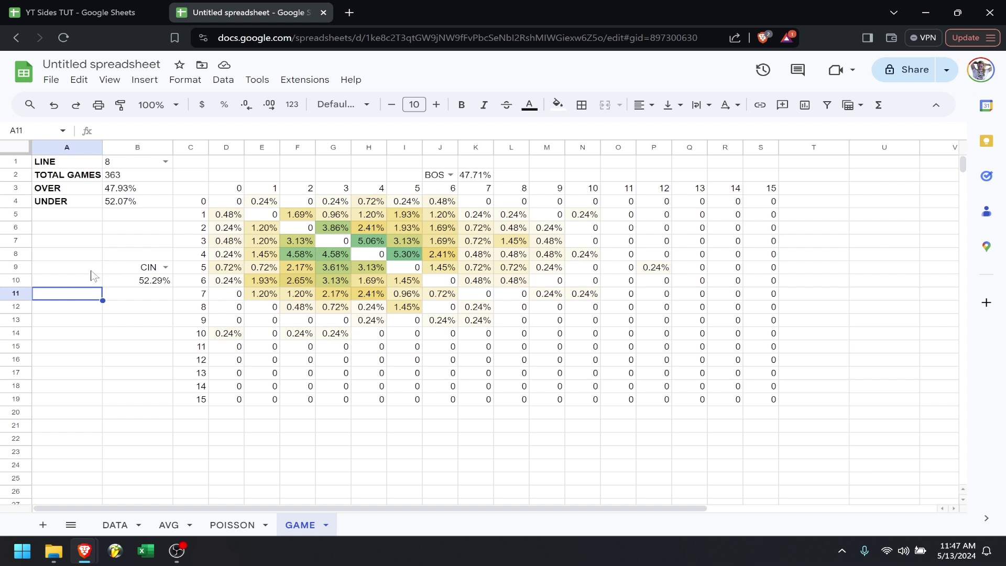
click(83, 286)
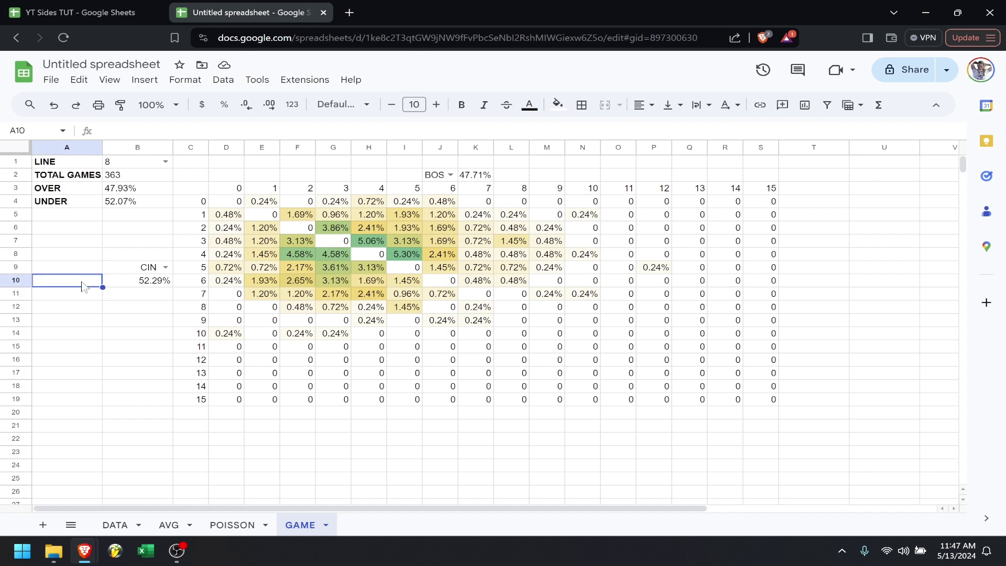
key(Delete)
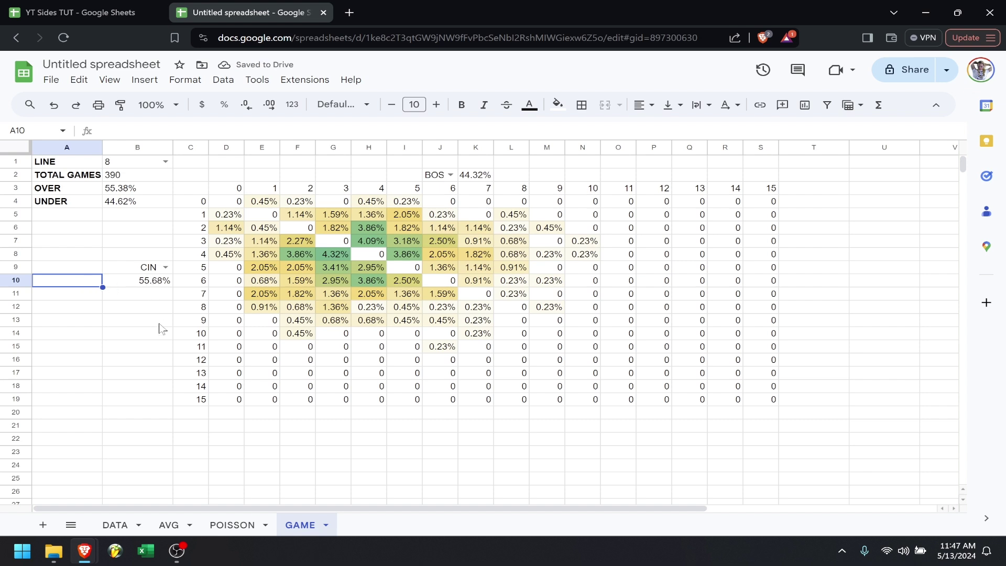
key(Delete)
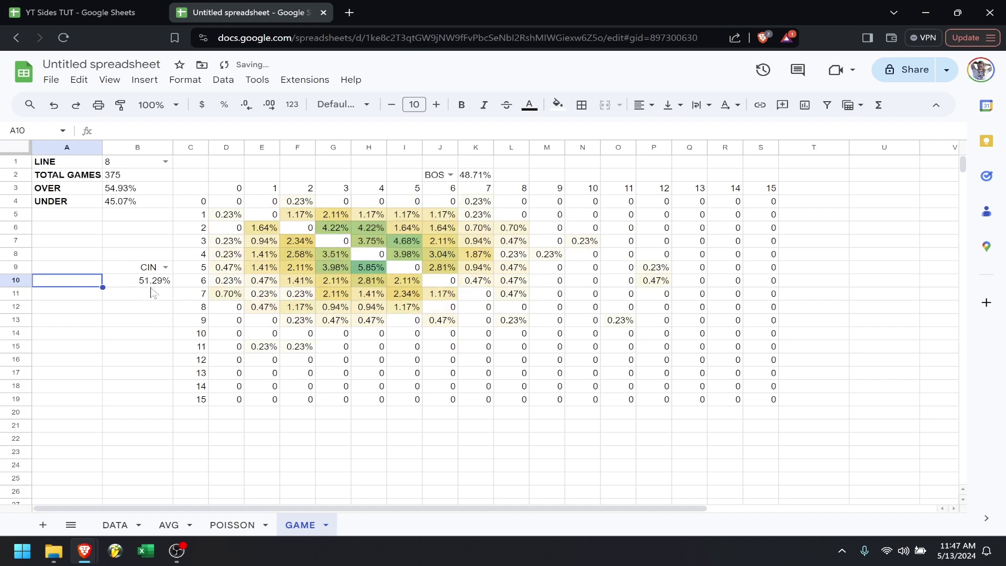
key(Delete)
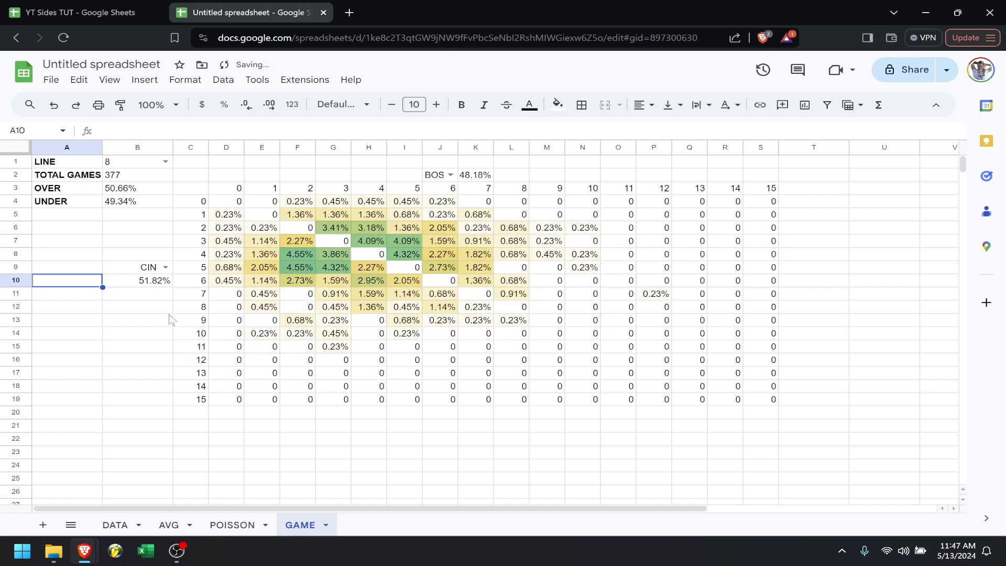
key(Delete)
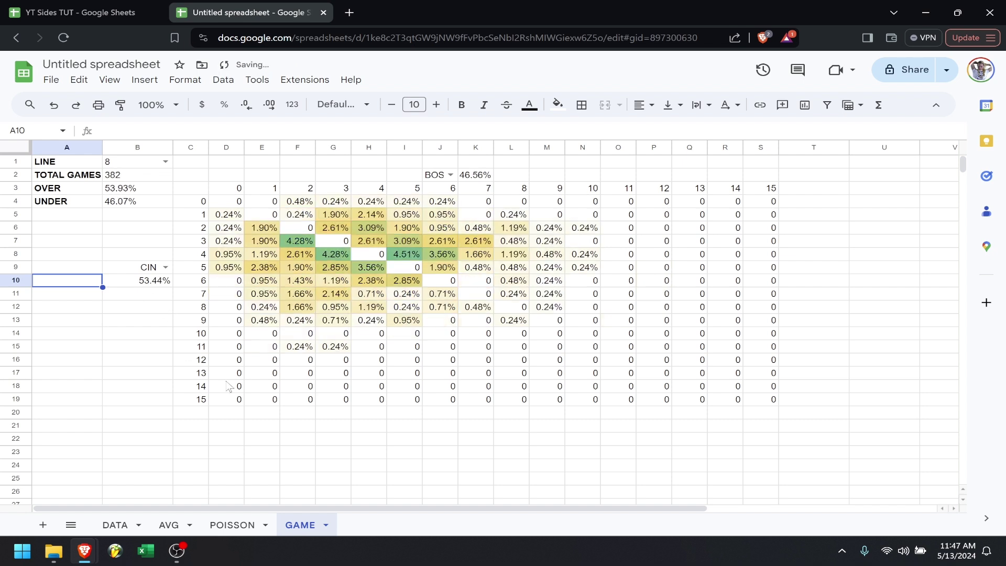
key(Delete)
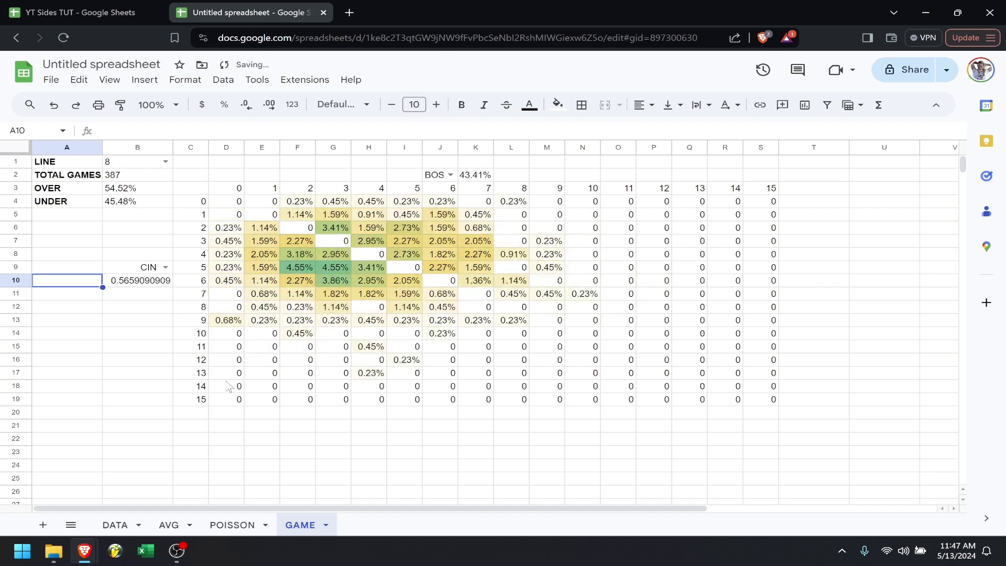
key(Delete)
- Format the CIN win chance in B10 as a percentage
key(Right)
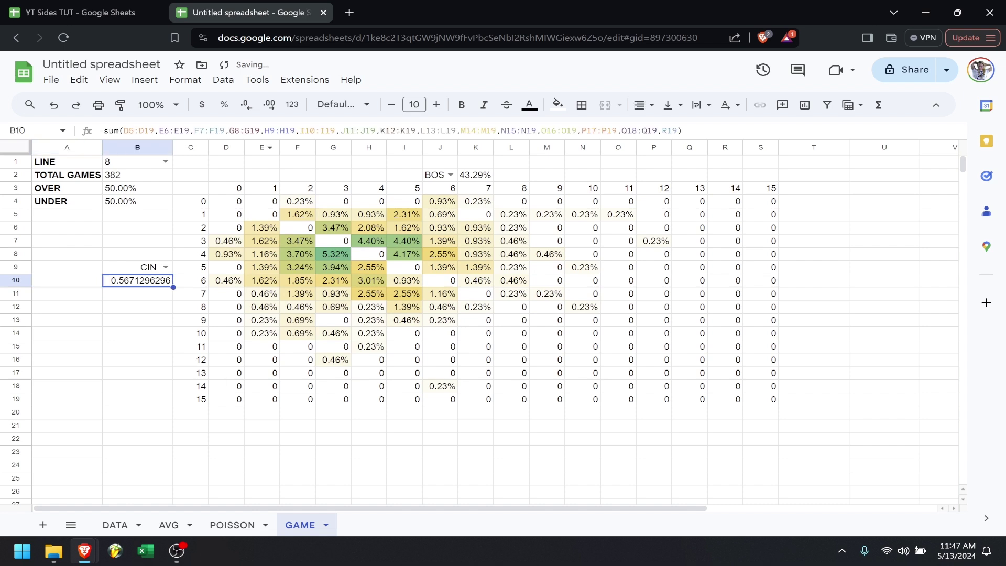
click(224, 104)
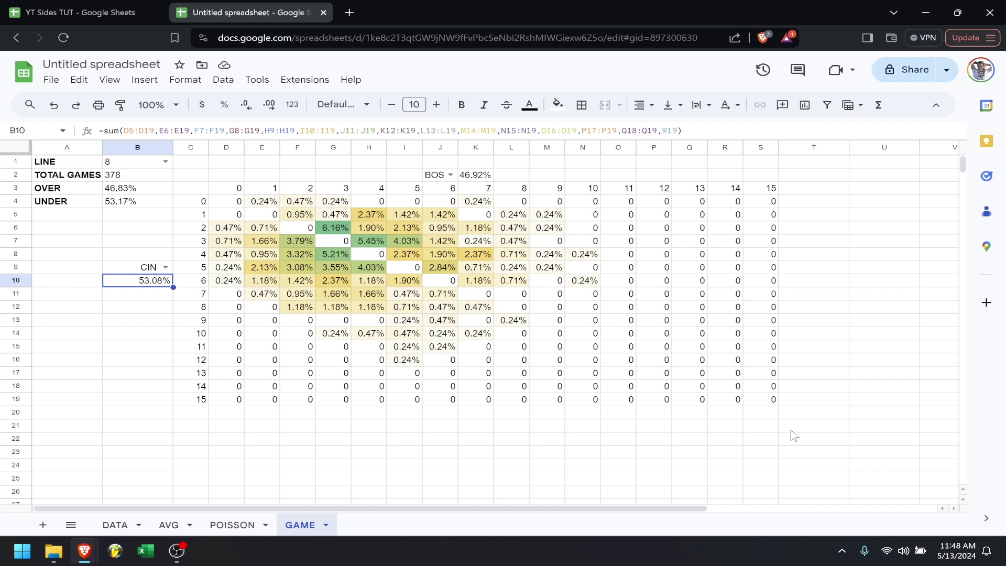
click(765, 413)
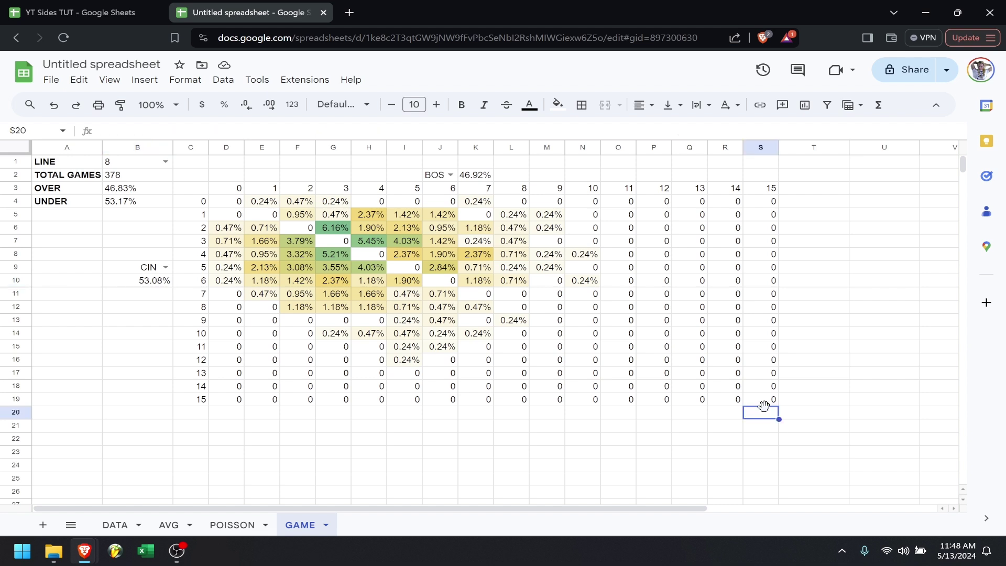